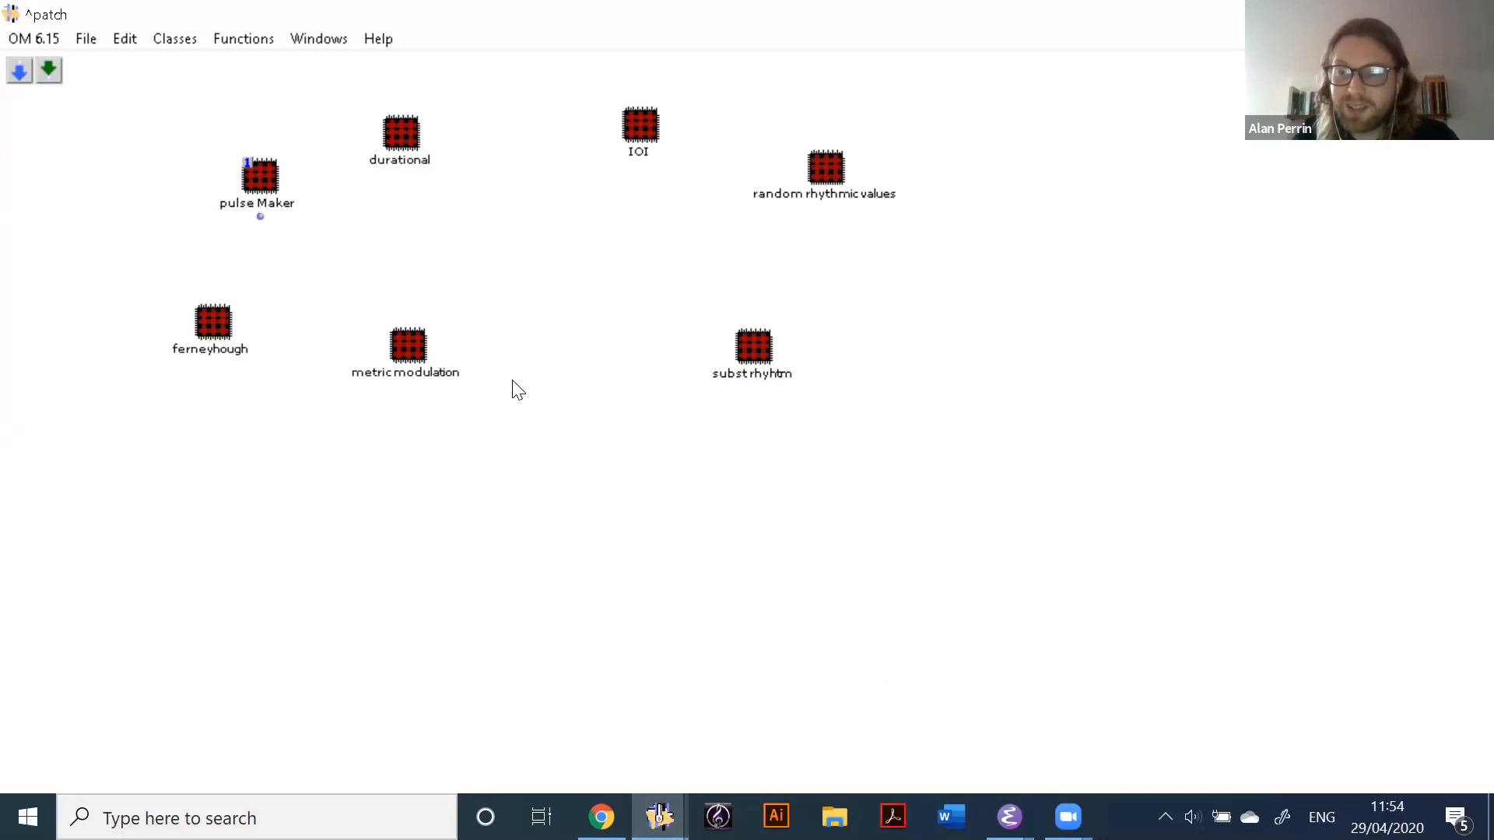
Step: Inspect the metric modulation patch, shift its leftmost mypatch 3 box a little further left, and close the patch
double_click(406, 345)
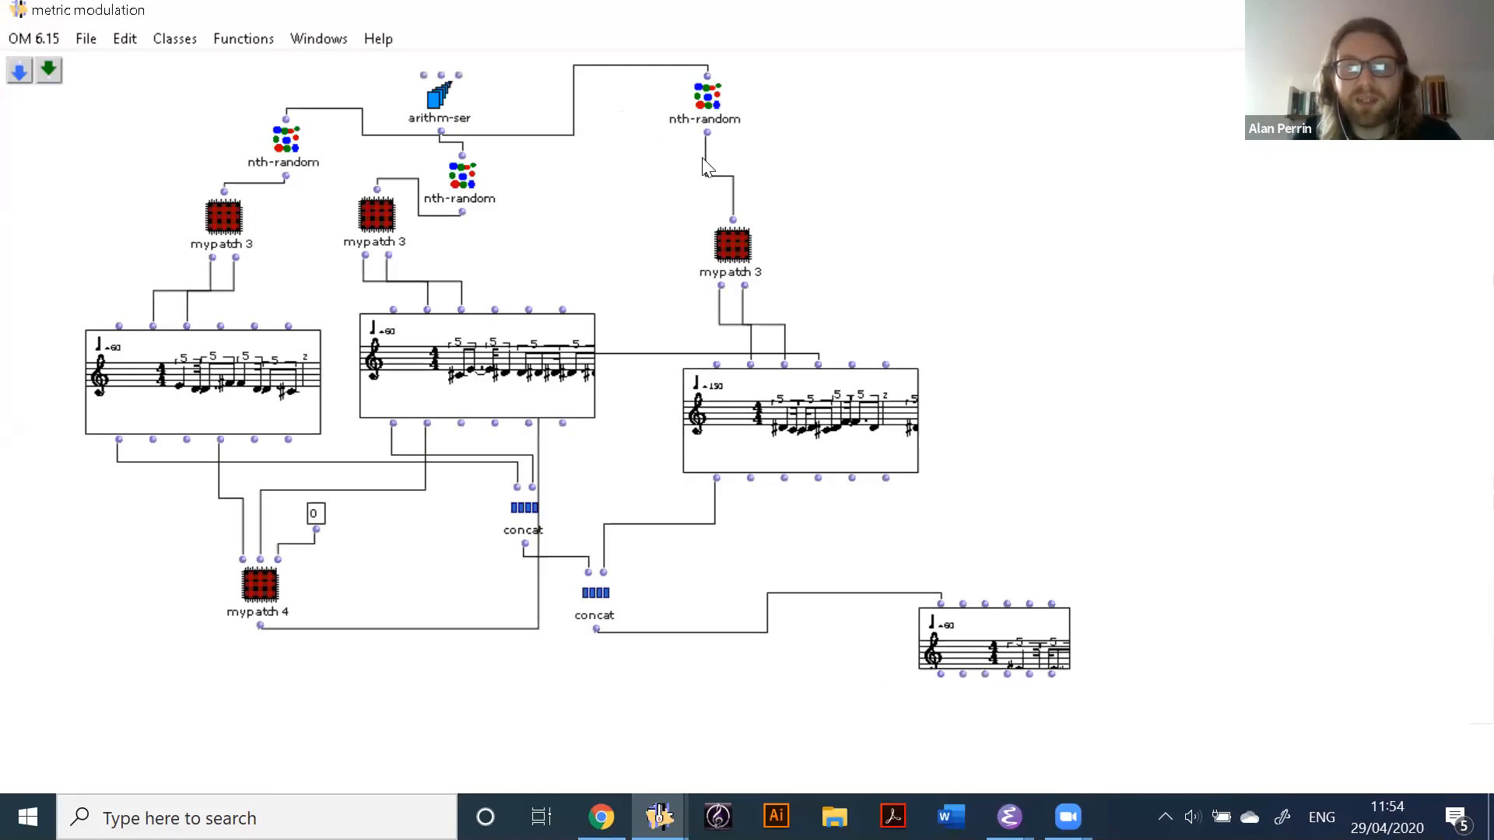
left_click(856, 203)
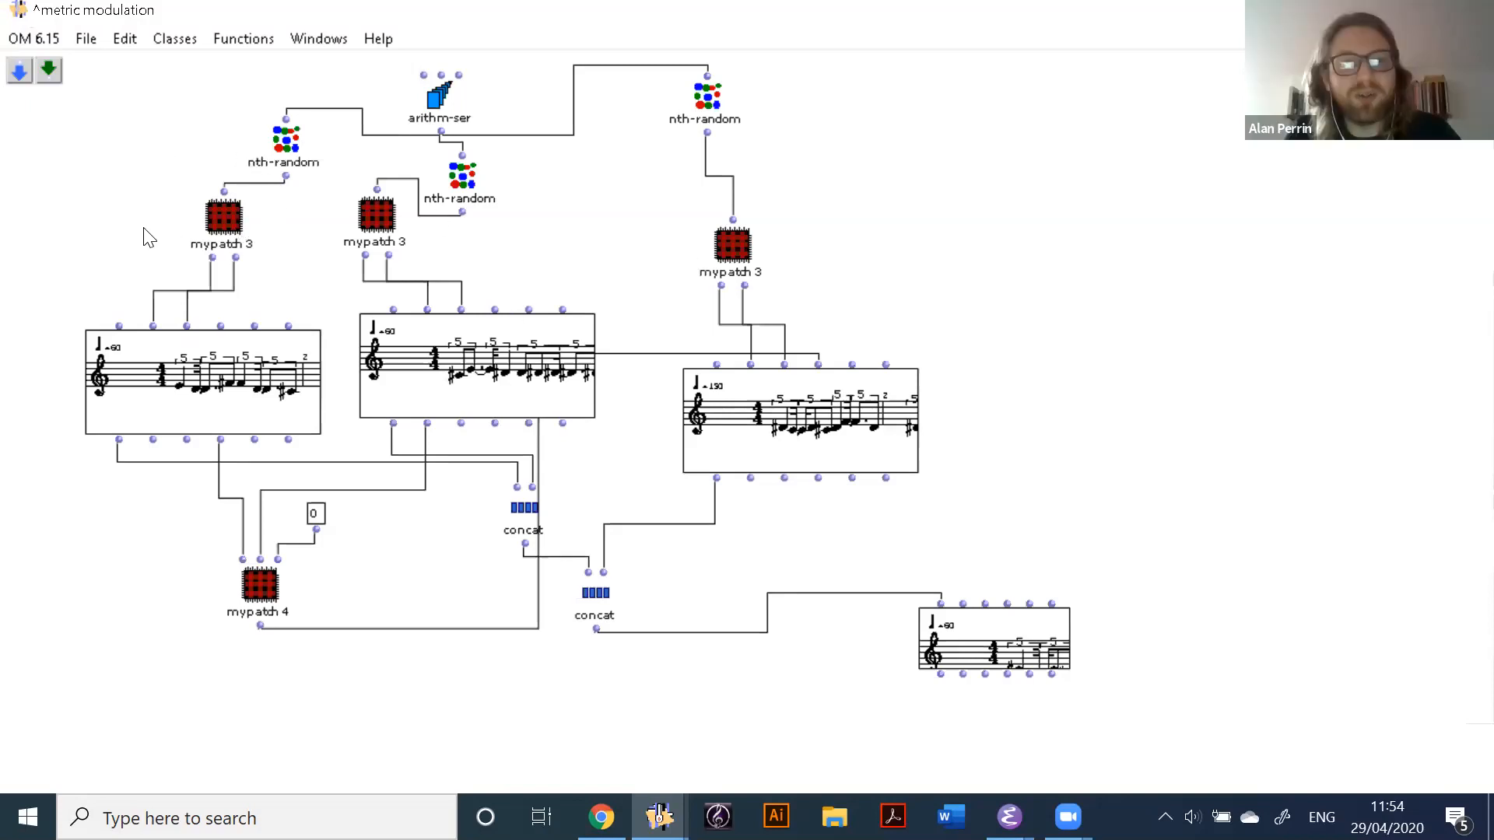
left_click(237, 228)
left_click_drag(238, 227, 182, 227)
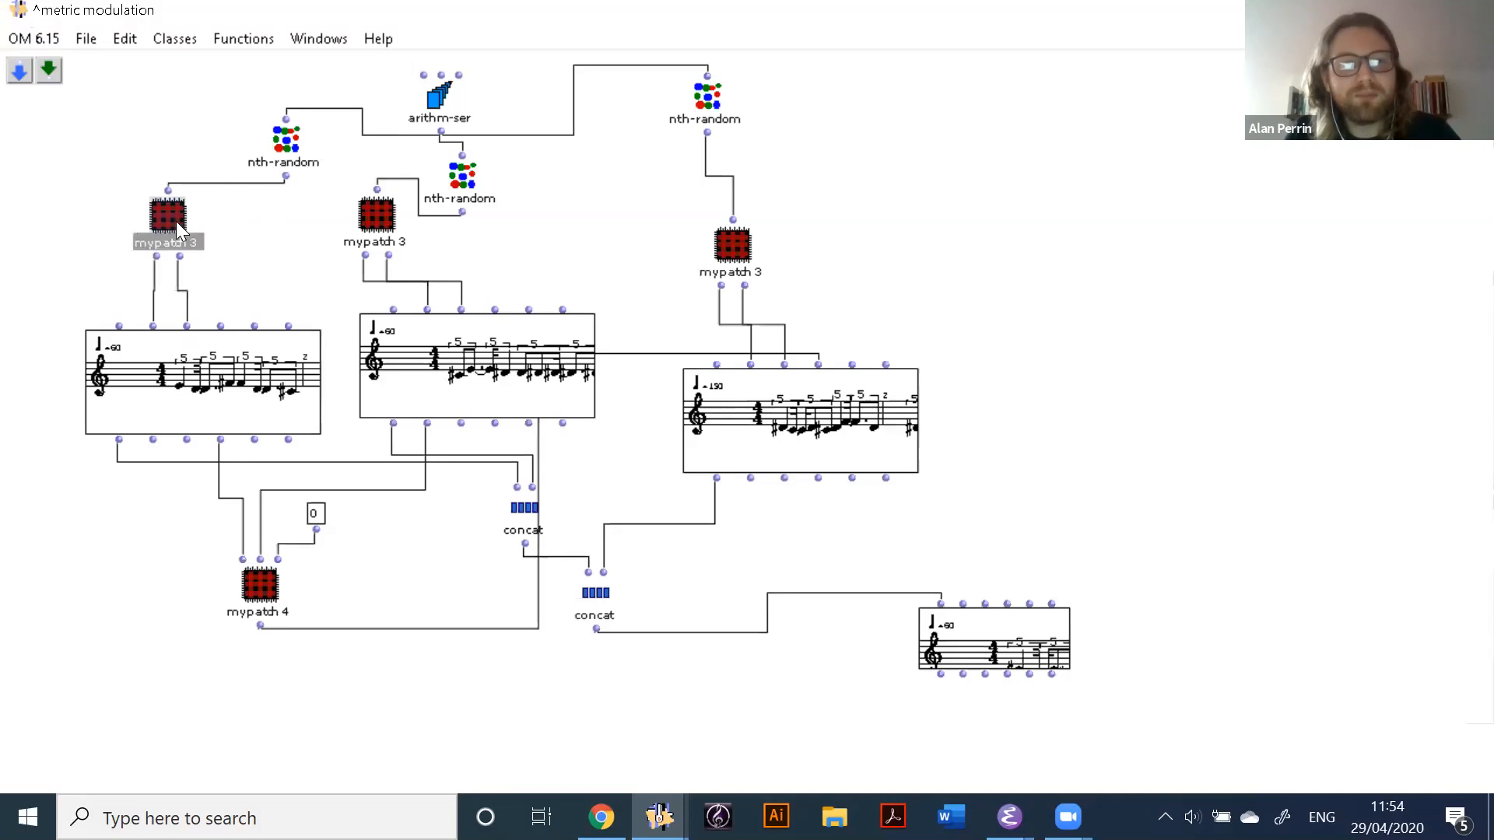
key("ctrl+w")
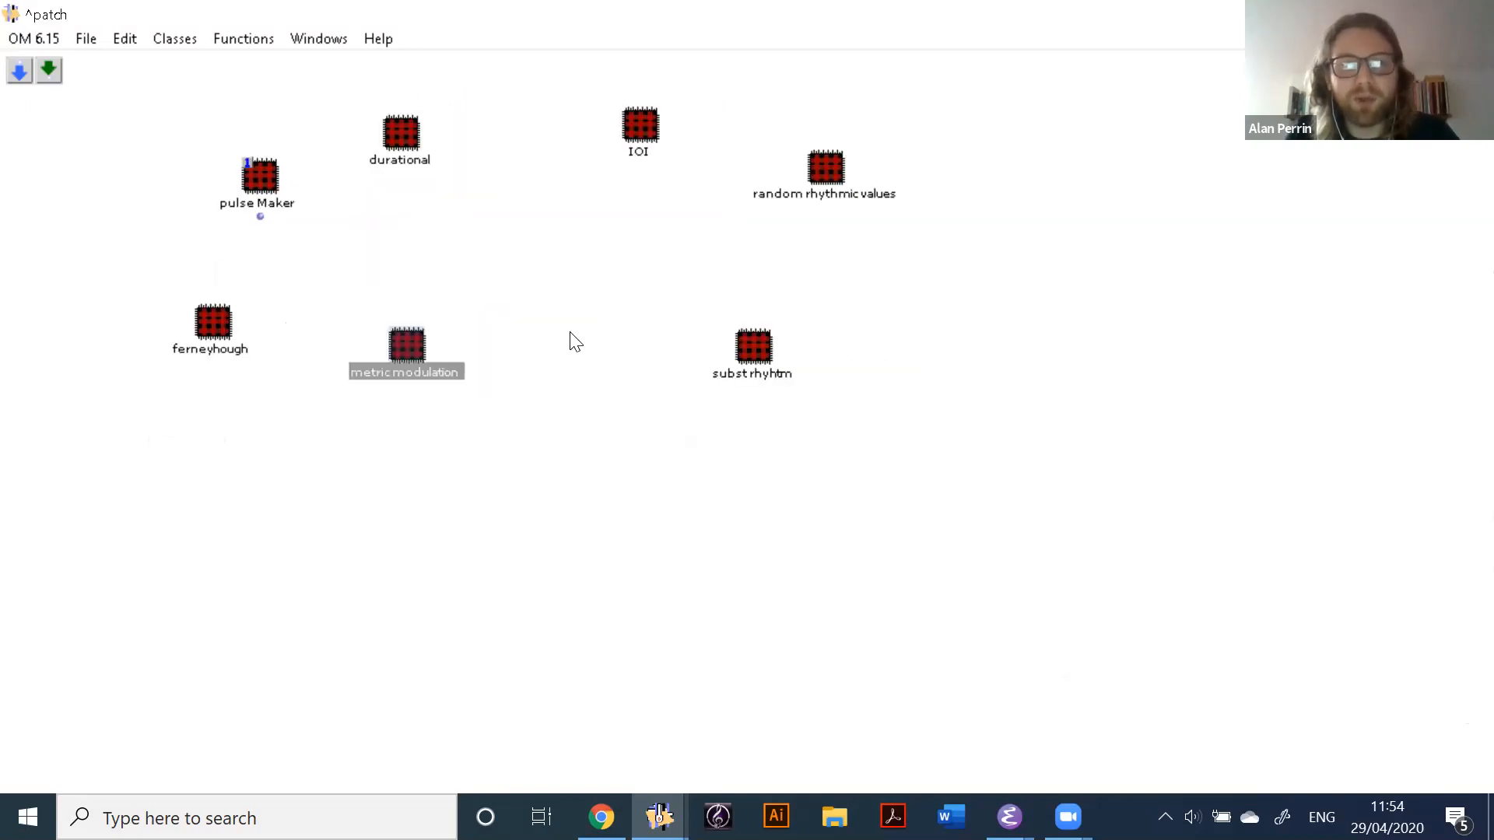
Step: Move the metric modulation patch up beside pulse Maker, and create and open a new patch named mypatch
left_click_drag(413, 344, 366, 211)
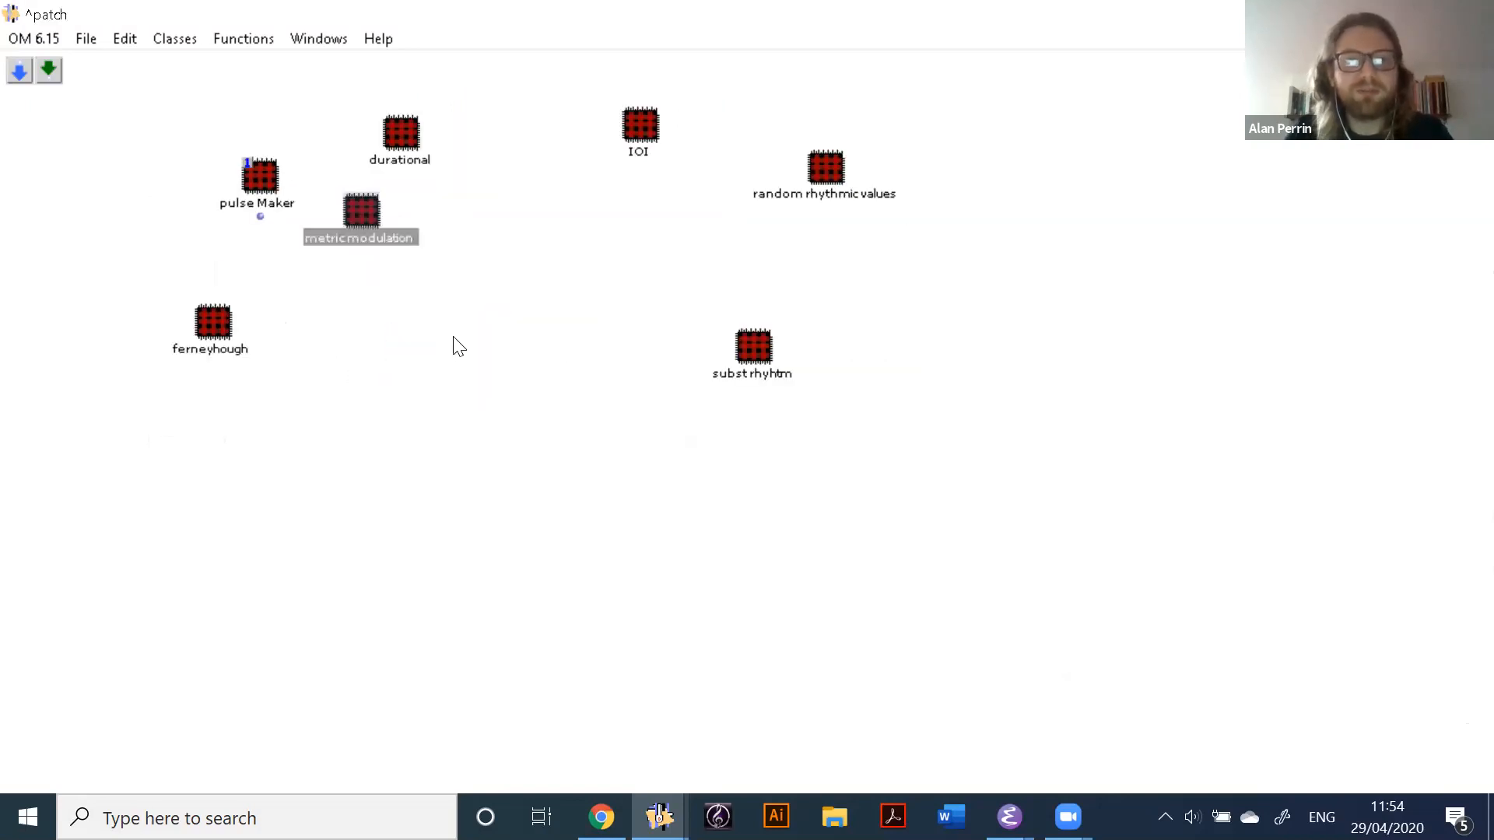
double_click(455, 344)
type("mypatch")
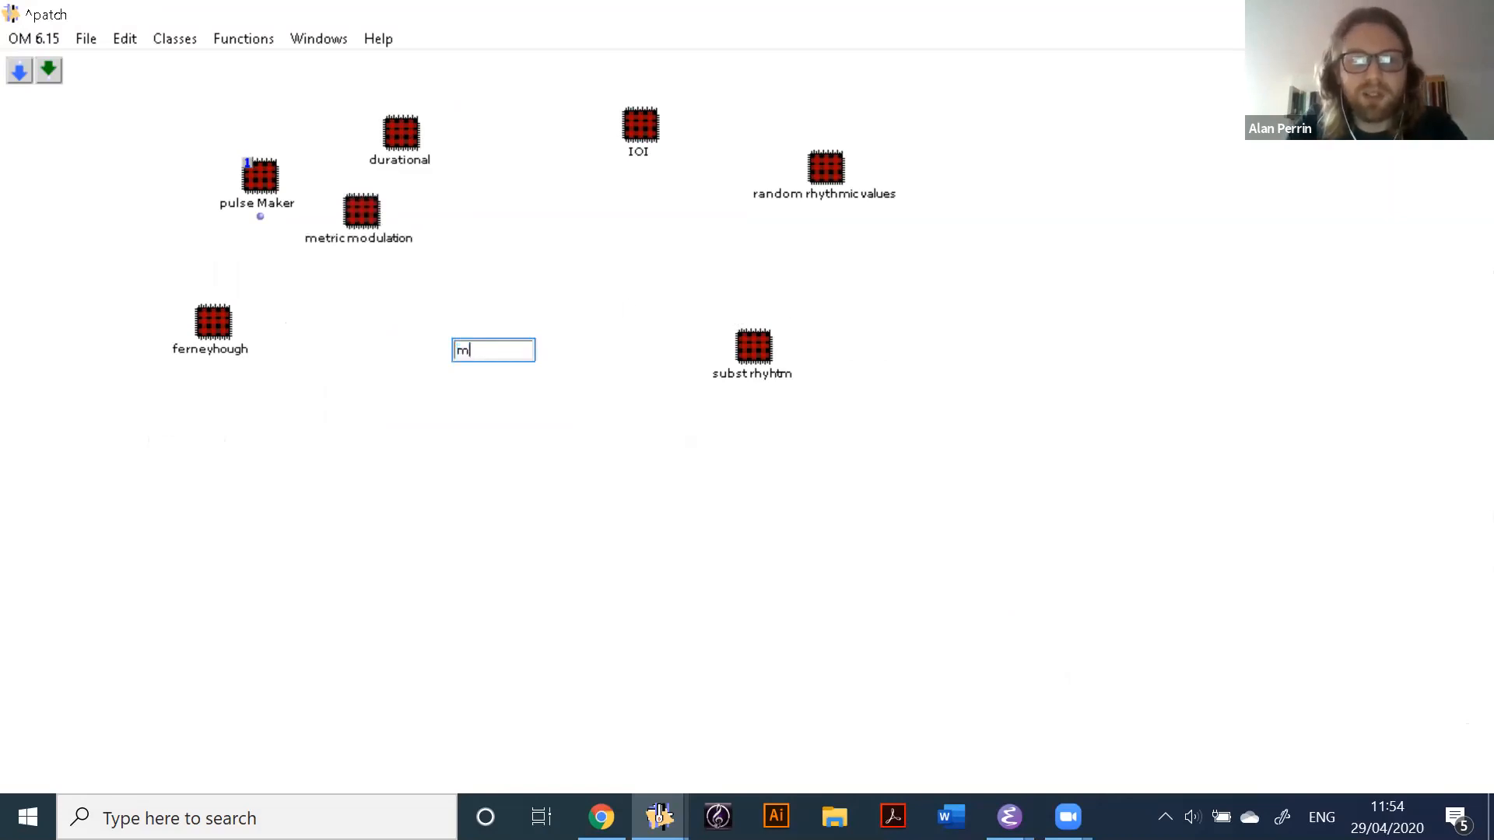
key("Return")
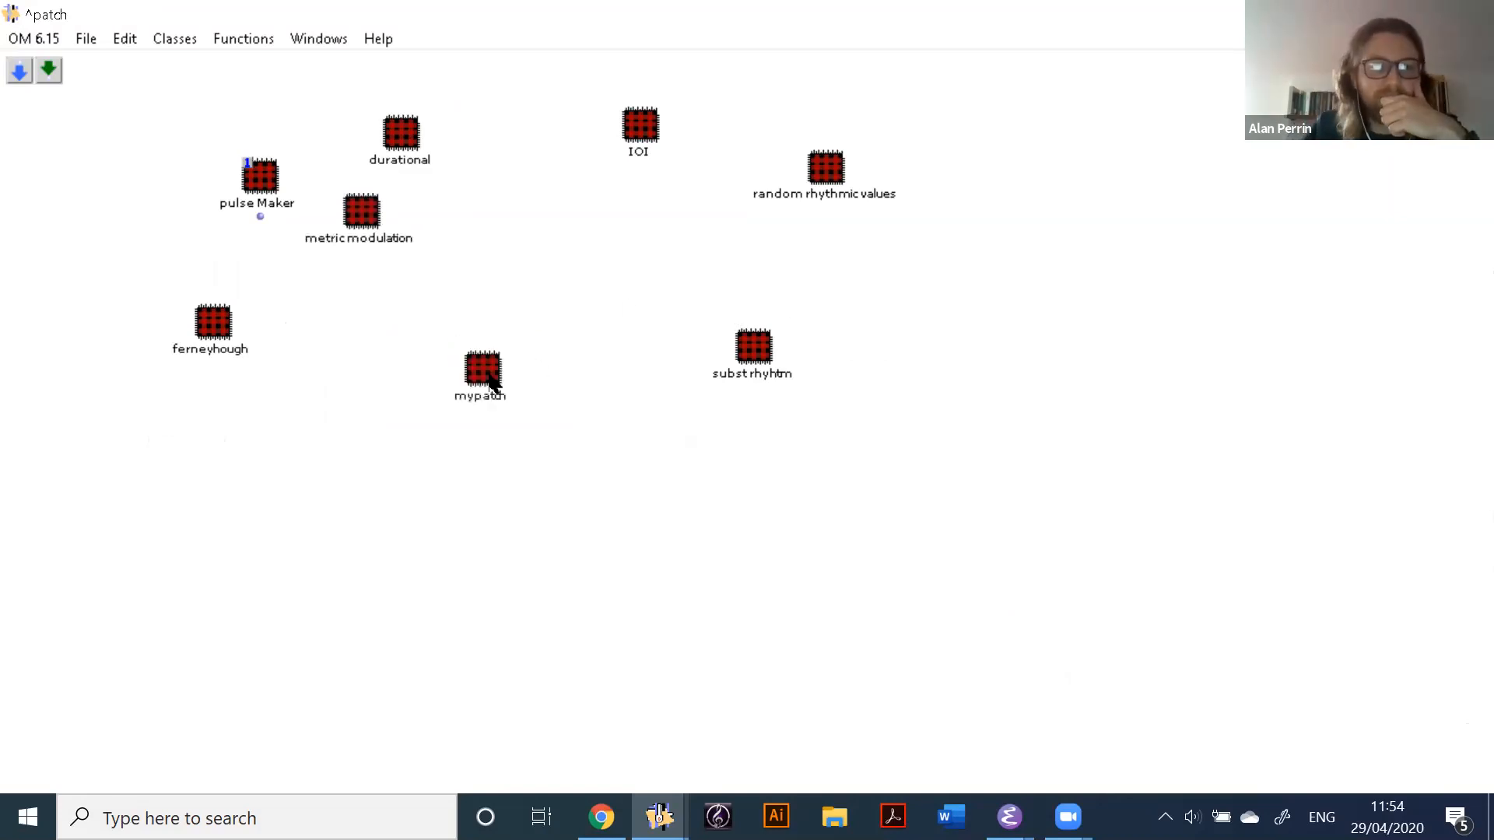
double_click(478, 371)
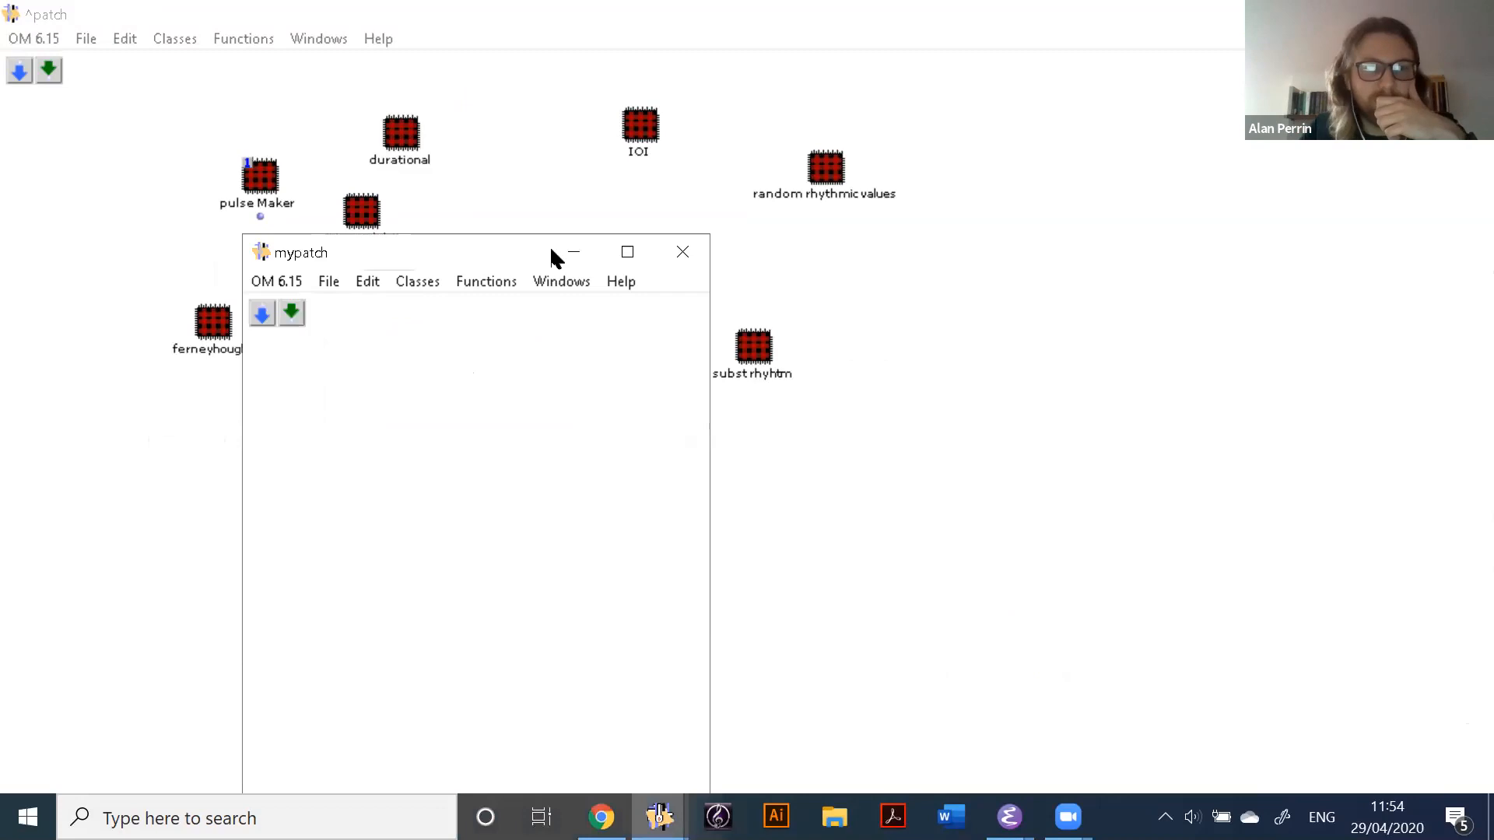
left_click(627, 252)
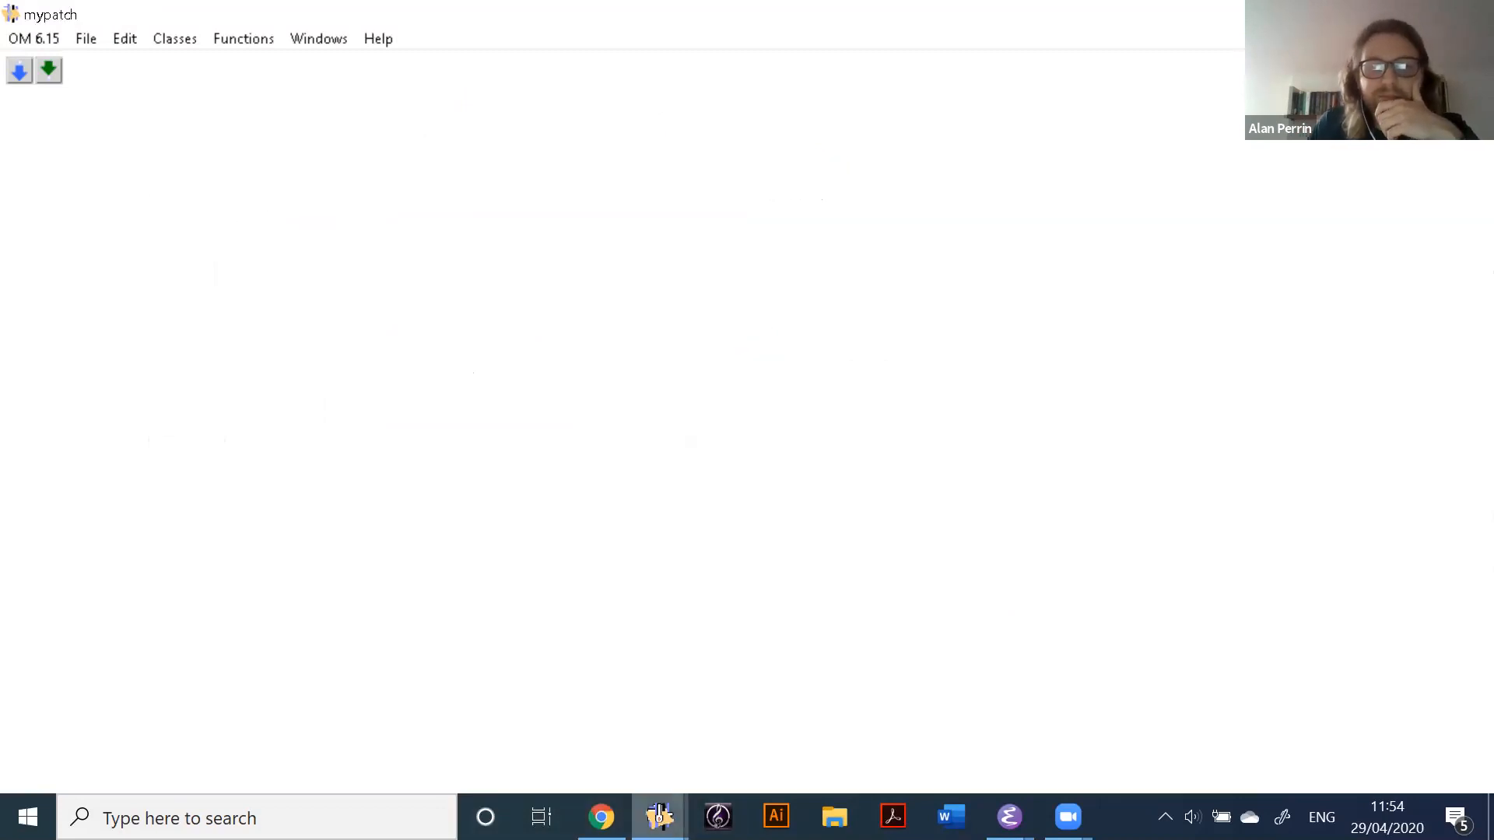
Step: Return to the parent patch and arrange the durational and random rhythmic values patches side by side below IOI
left_click(661, 815)
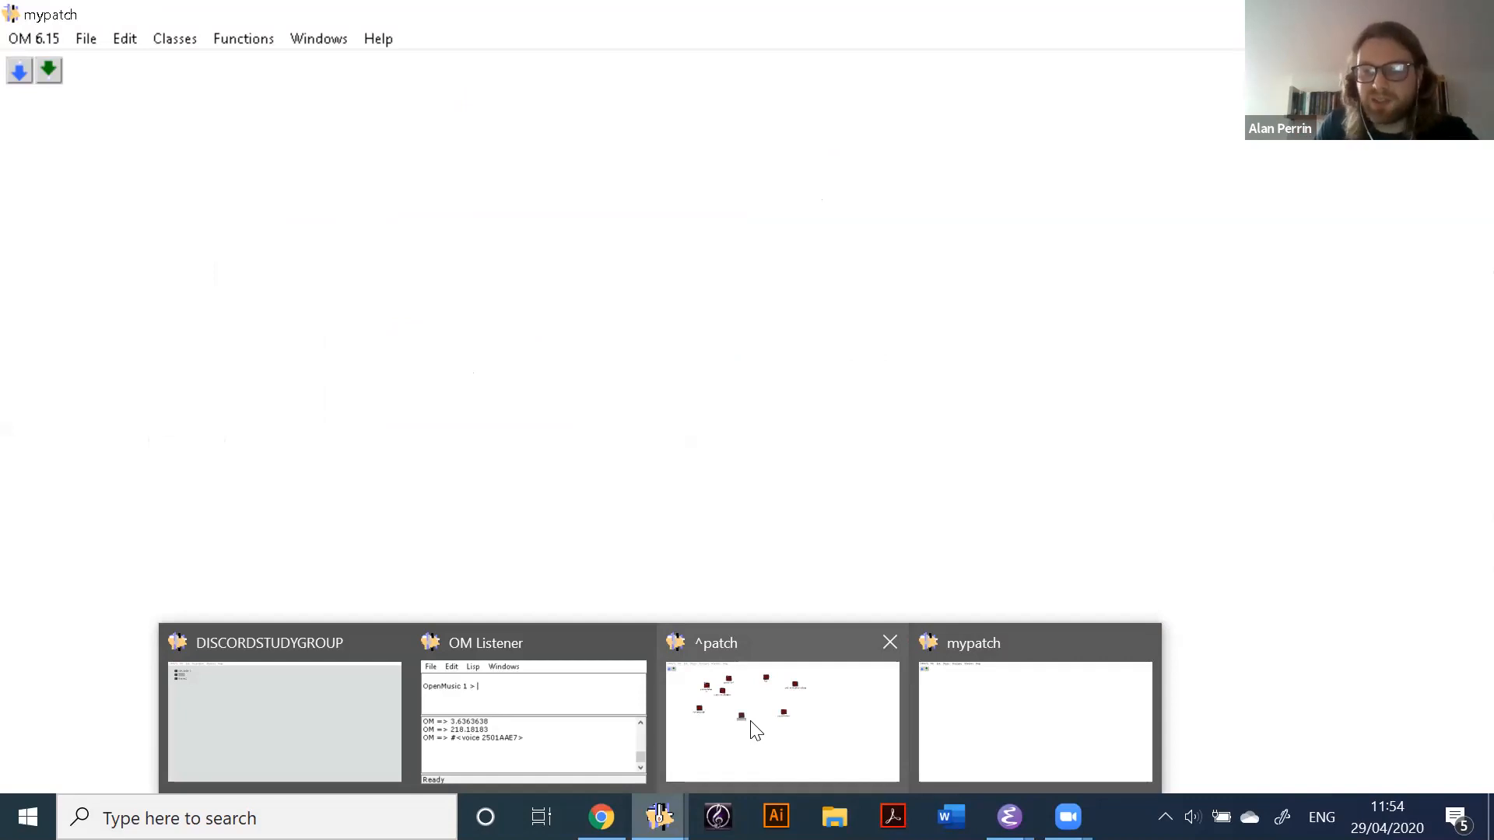
left_click(755, 730)
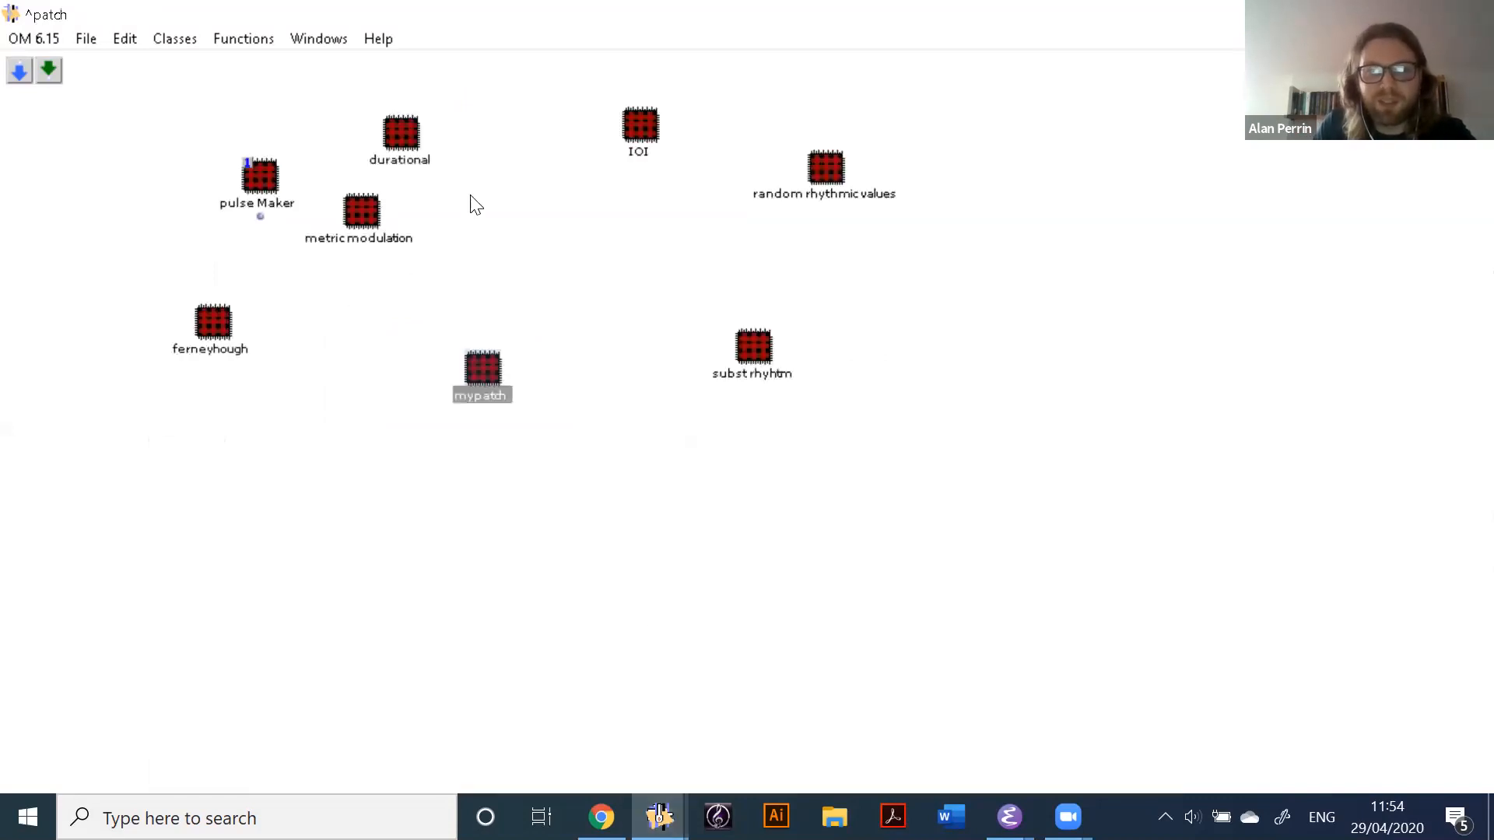
left_click_drag(405, 129, 568, 194)
left_click(831, 171)
left_click_drag(831, 170, 717, 207)
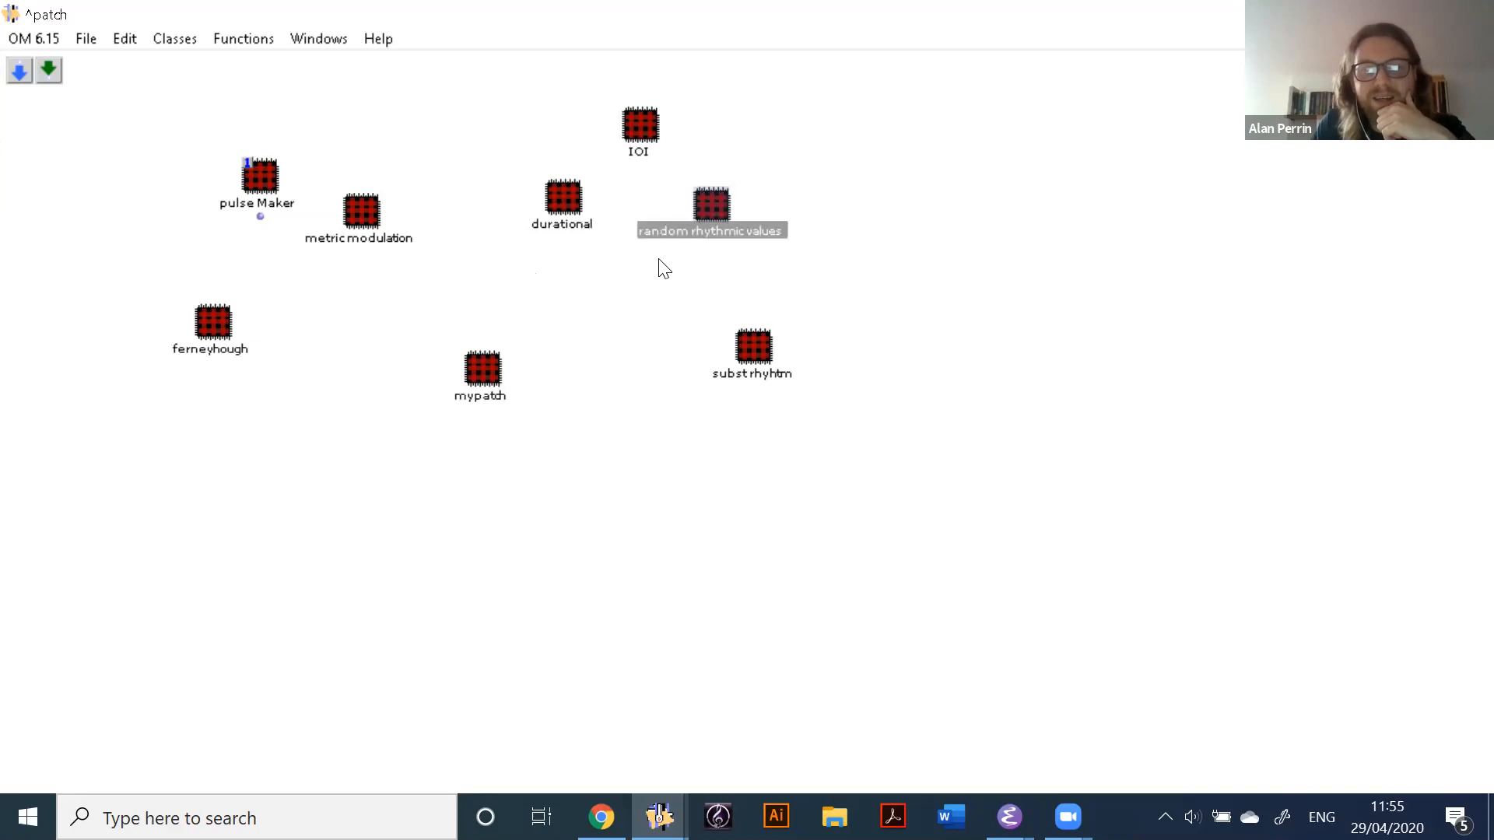
left_click_drag(567, 220, 593, 227)
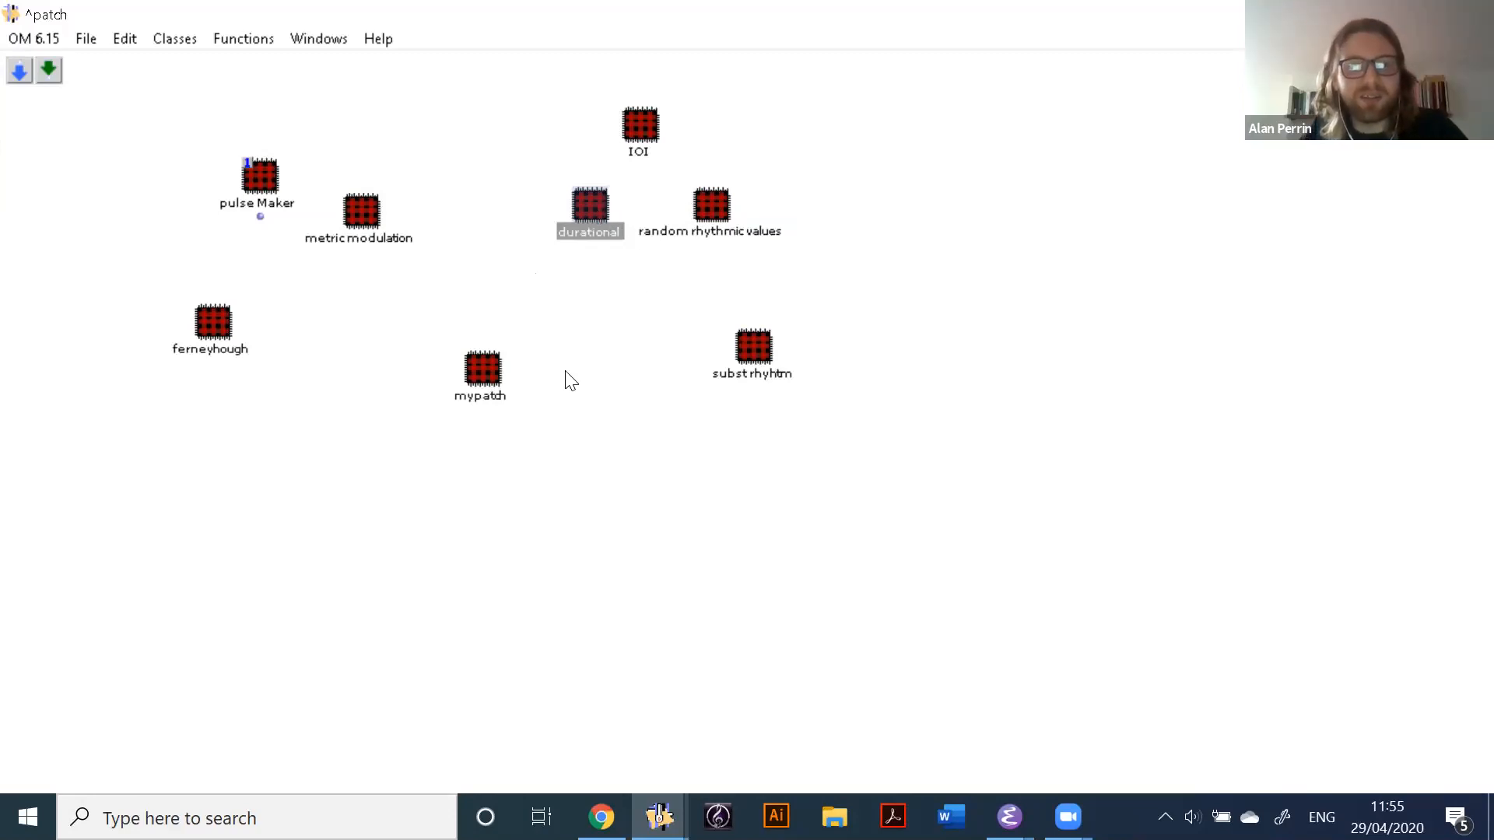
Step: Copy the durational patch from the parent patch into the empty mypatch
double_click(480, 368)
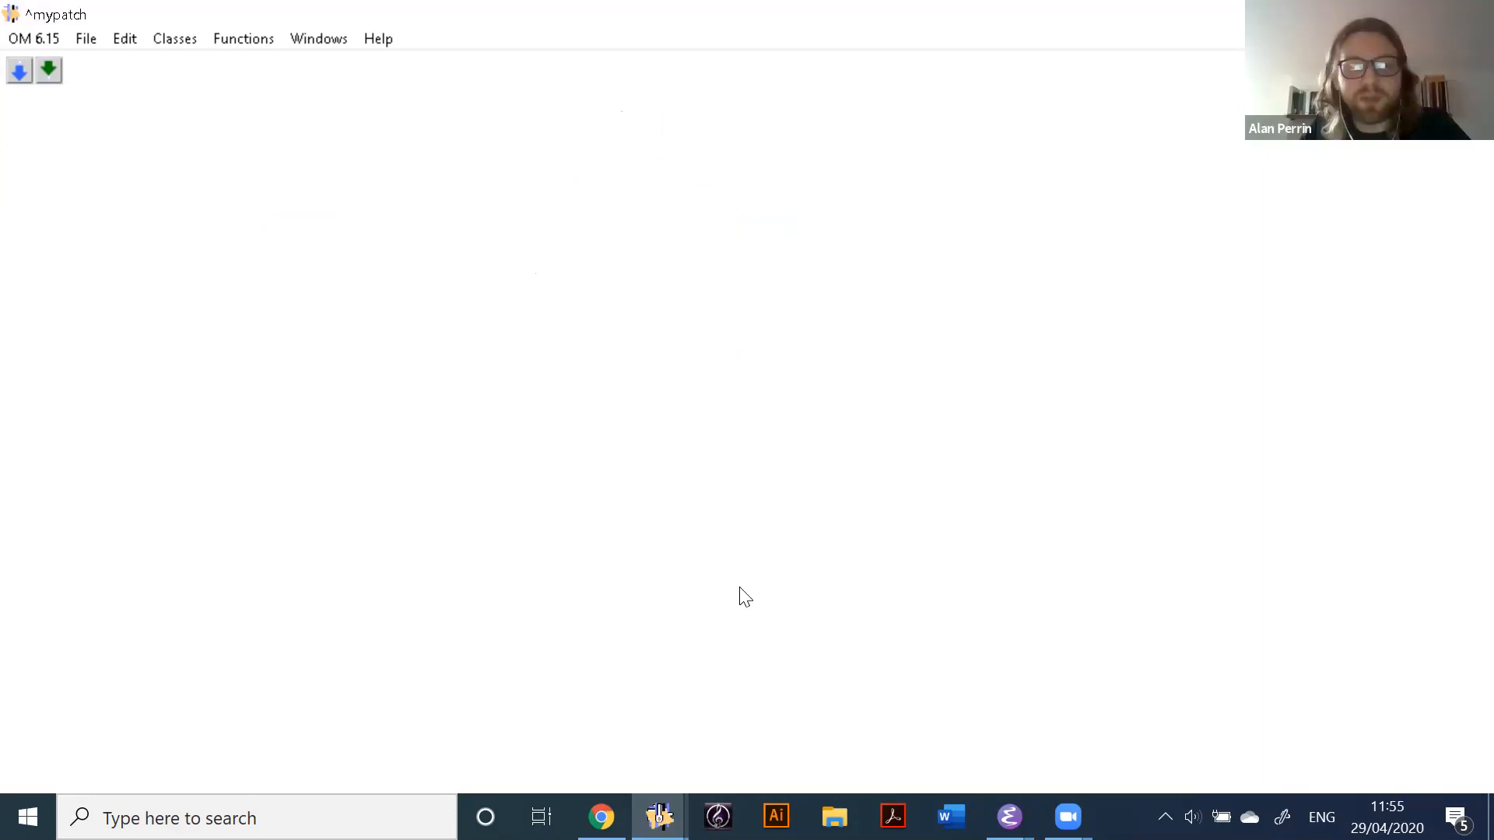
left_click(602, 817)
mouse_move(659, 817)
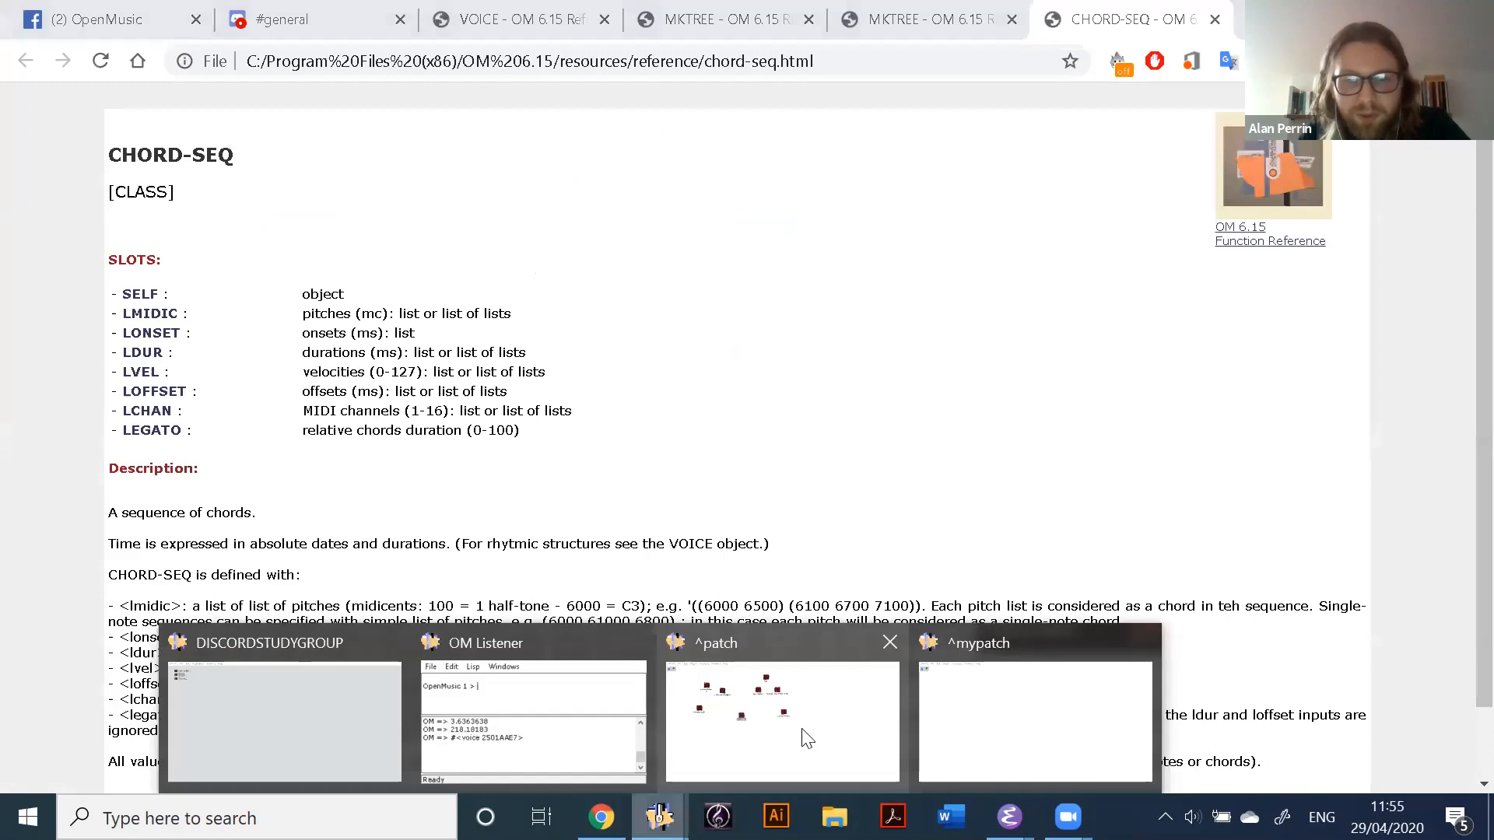
left_click(805, 735)
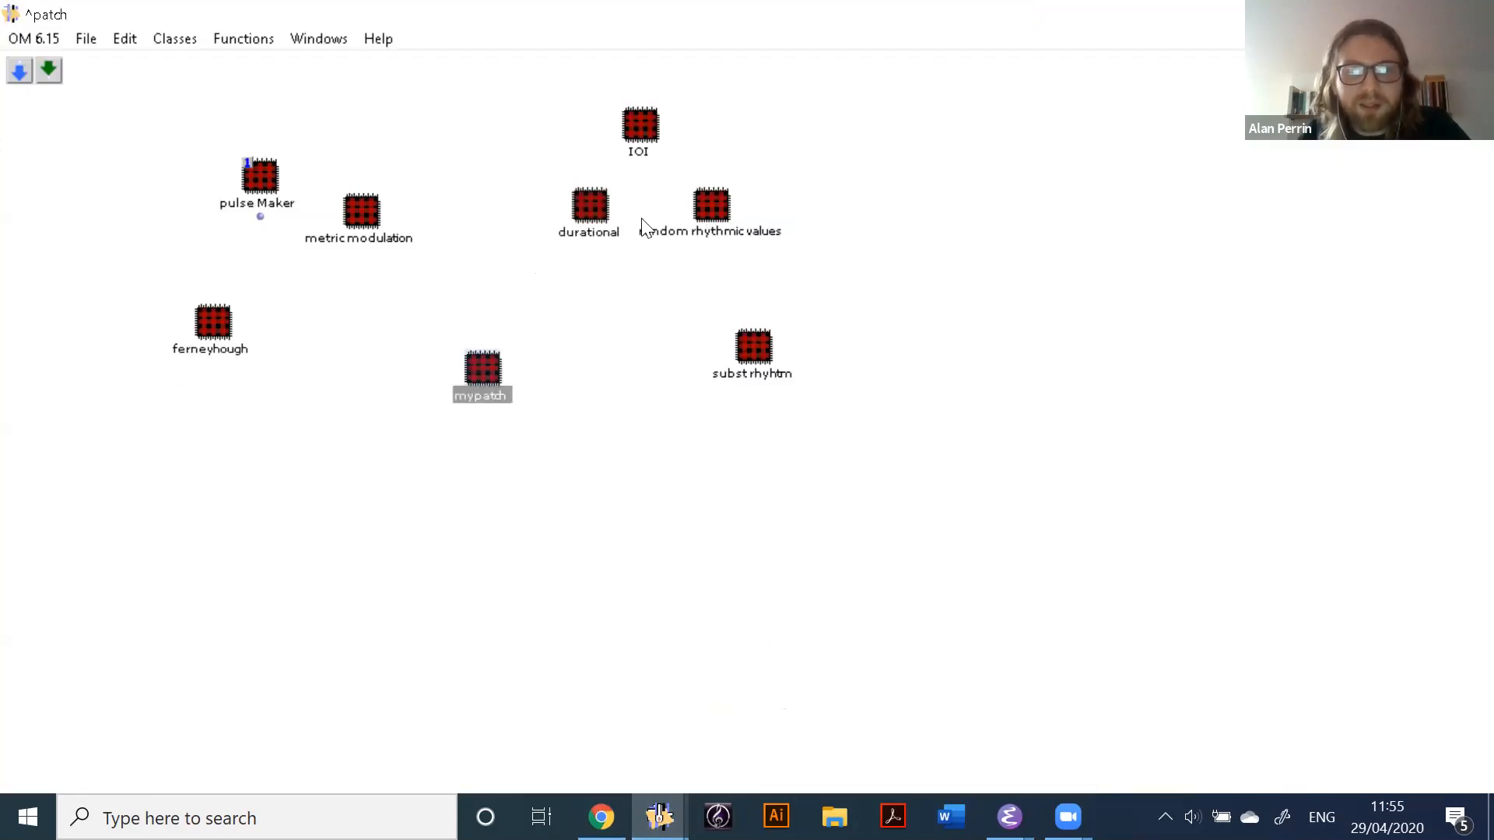
left_click(590, 209)
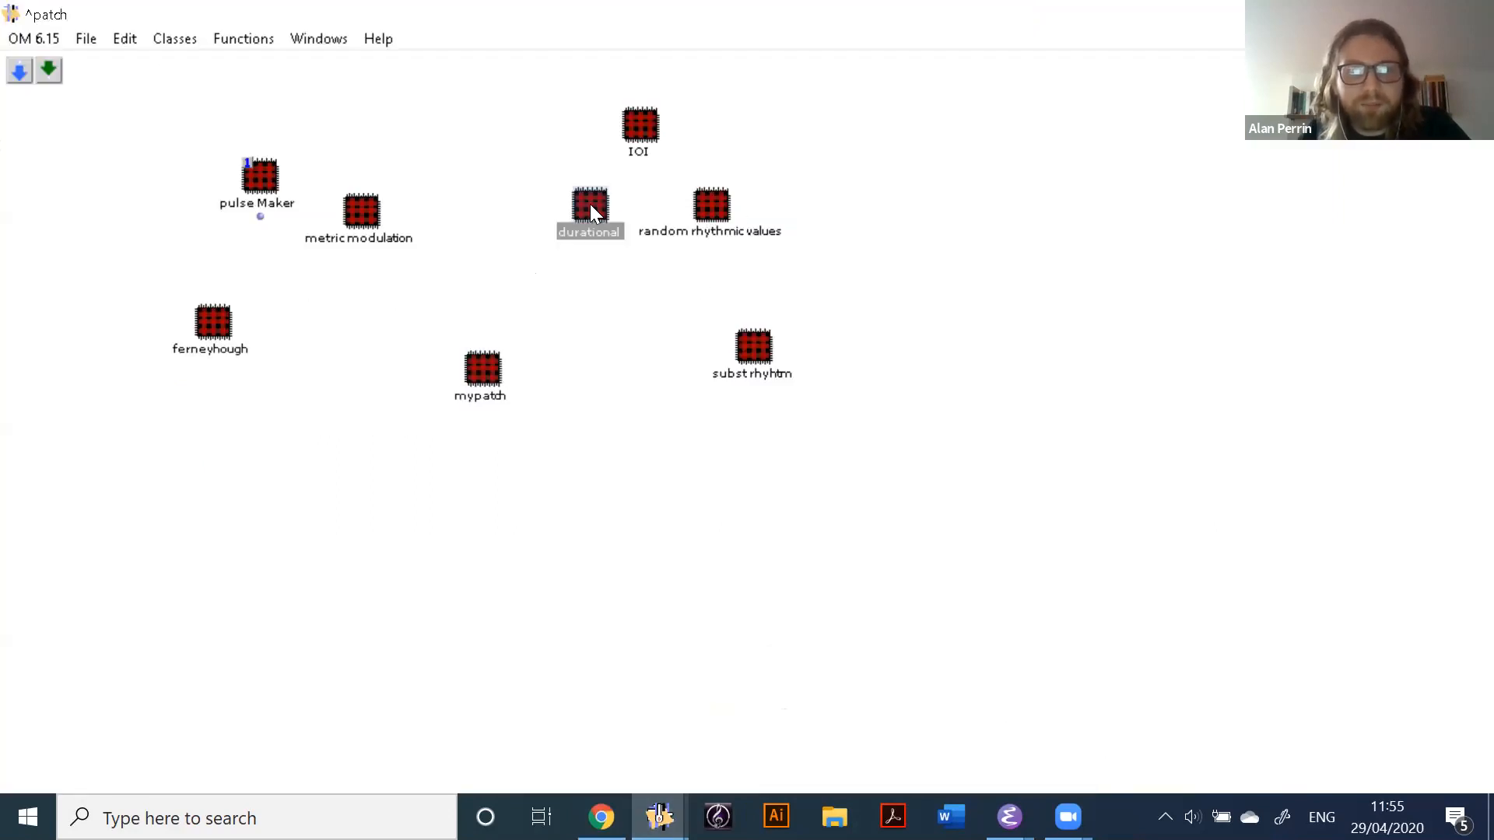
double_click(482, 365)
key("ctrl+v")
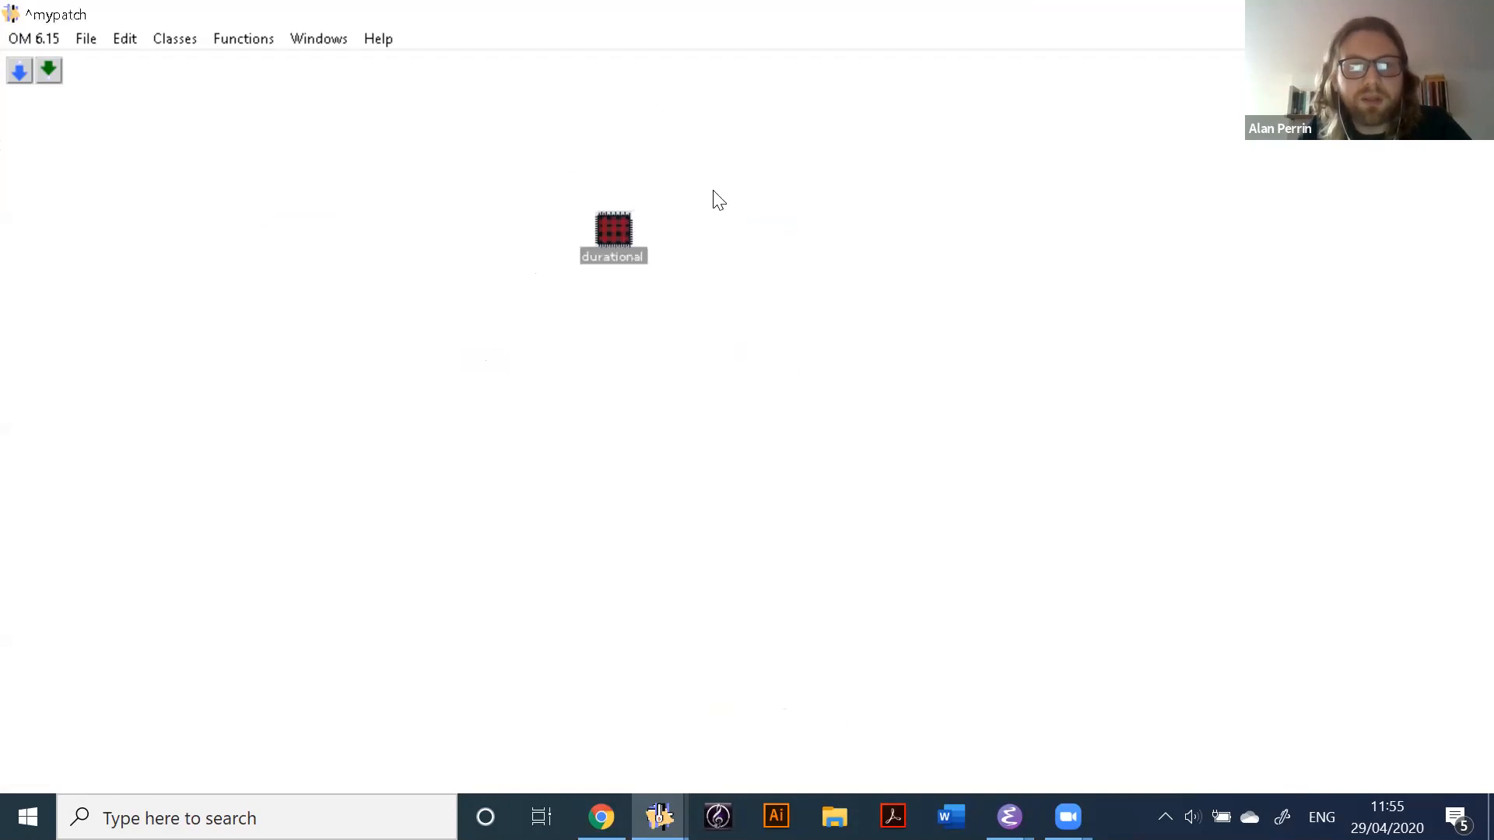
Step: Replace the nested durational patch in mypatch with a copy of all its contents, shifted up and to the left
double_click(615, 228)
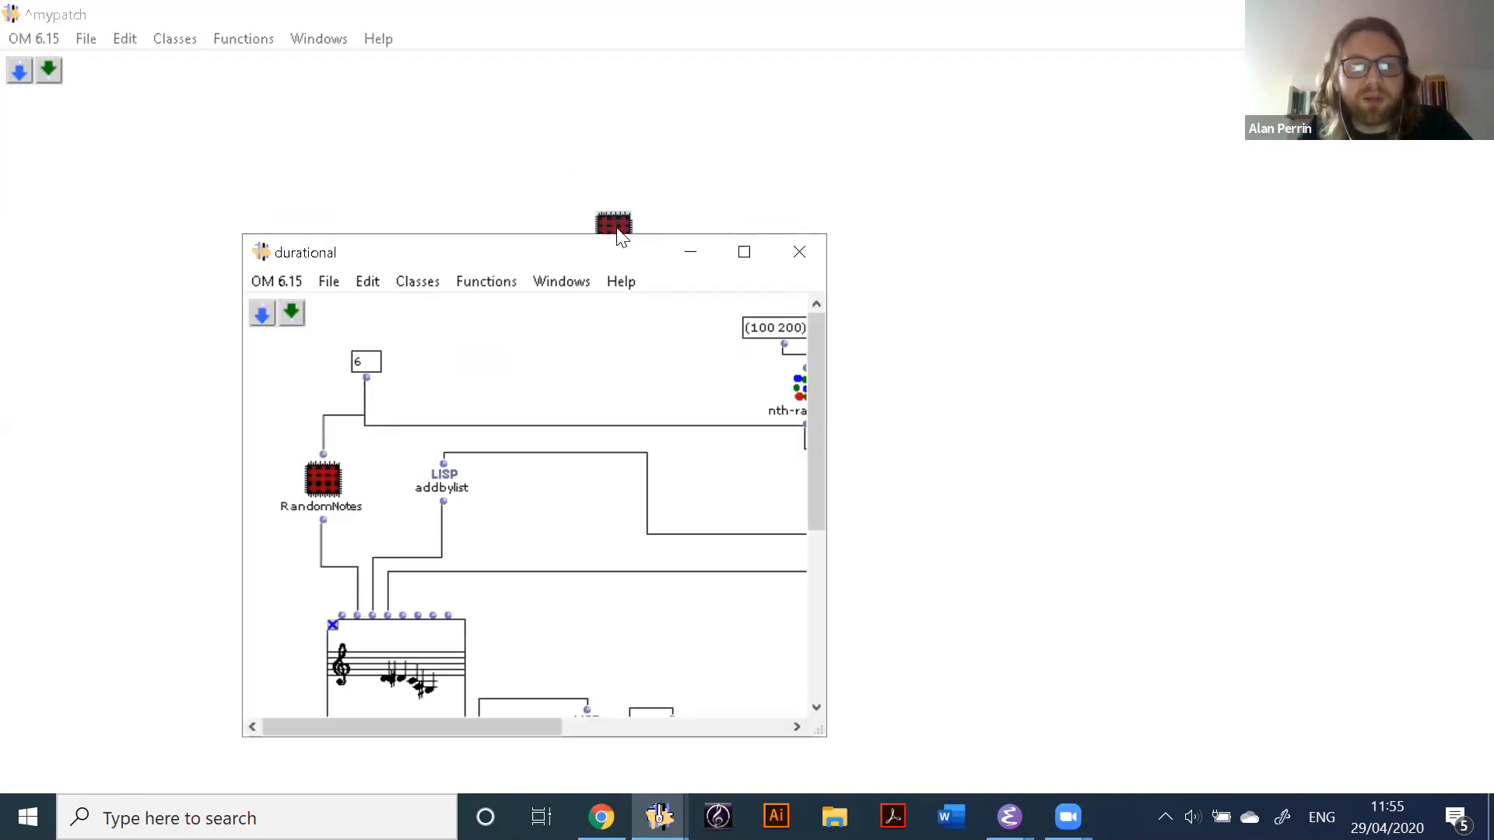
left_click(745, 251)
left_click_drag(32, 95, 1094, 787)
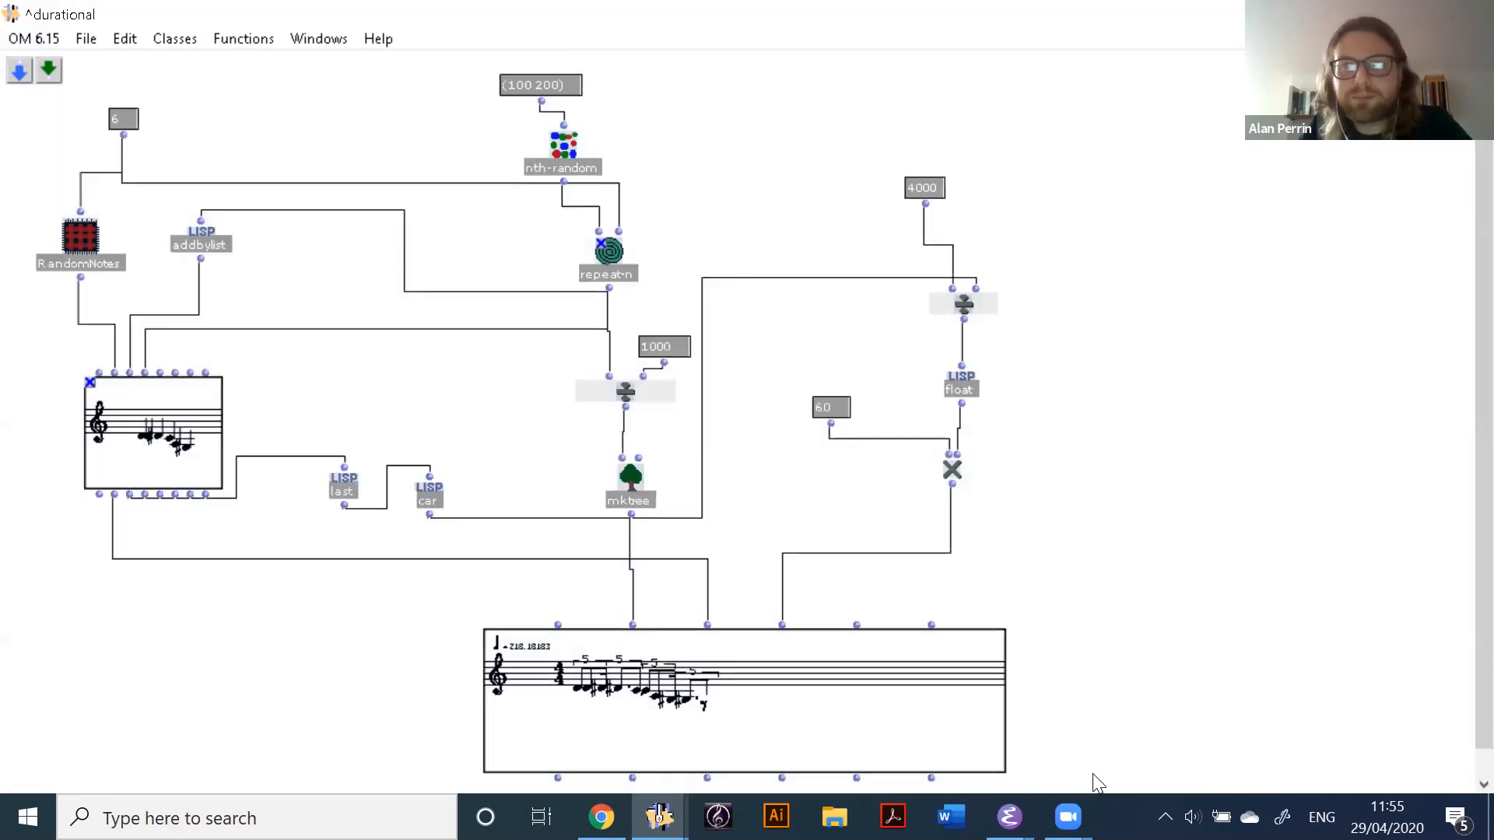
key("ctrl+w")
left_click(618, 233)
key("Delete")
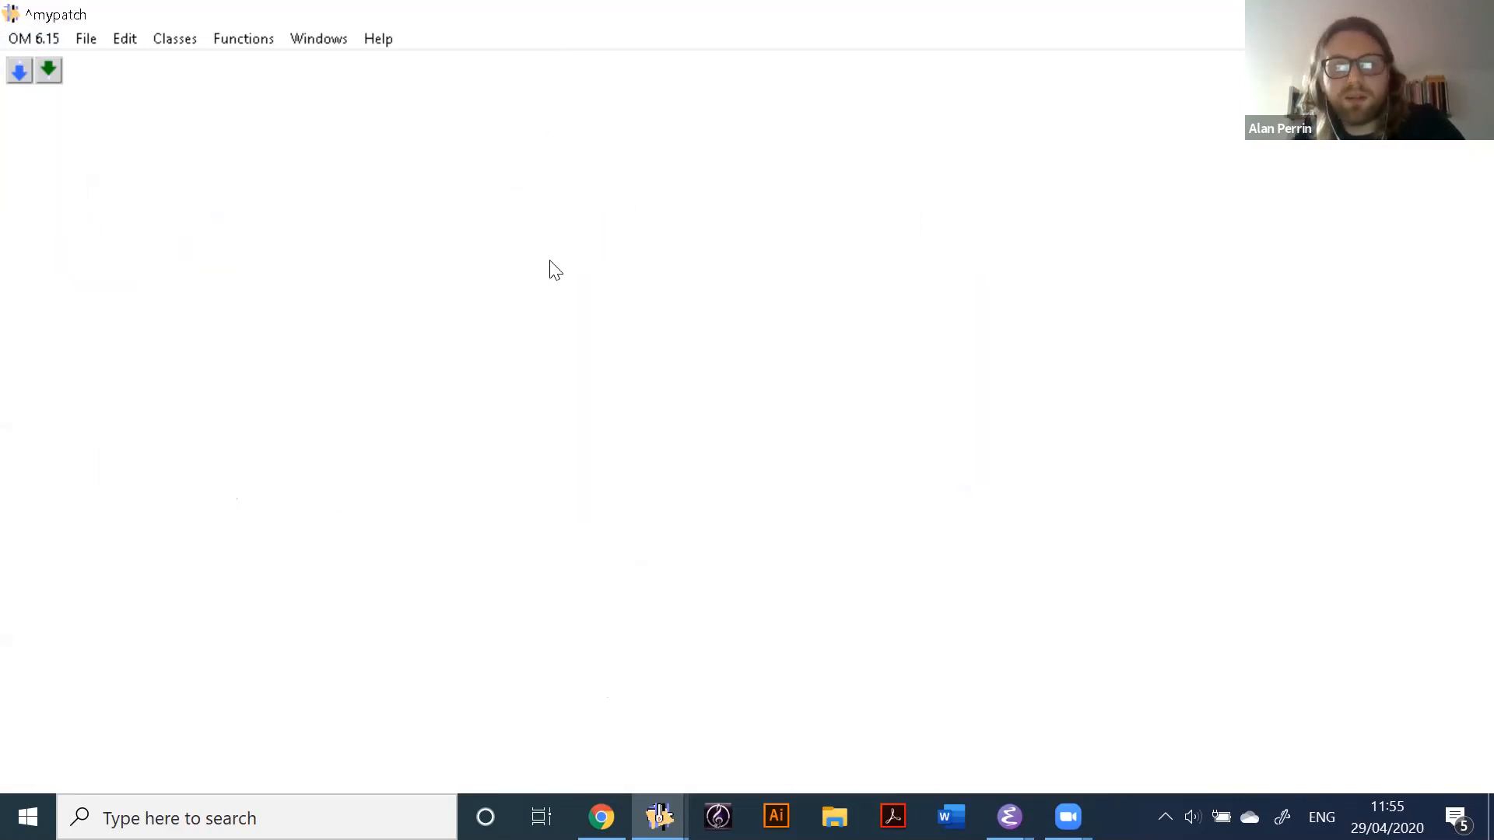
key("ctrl+v")
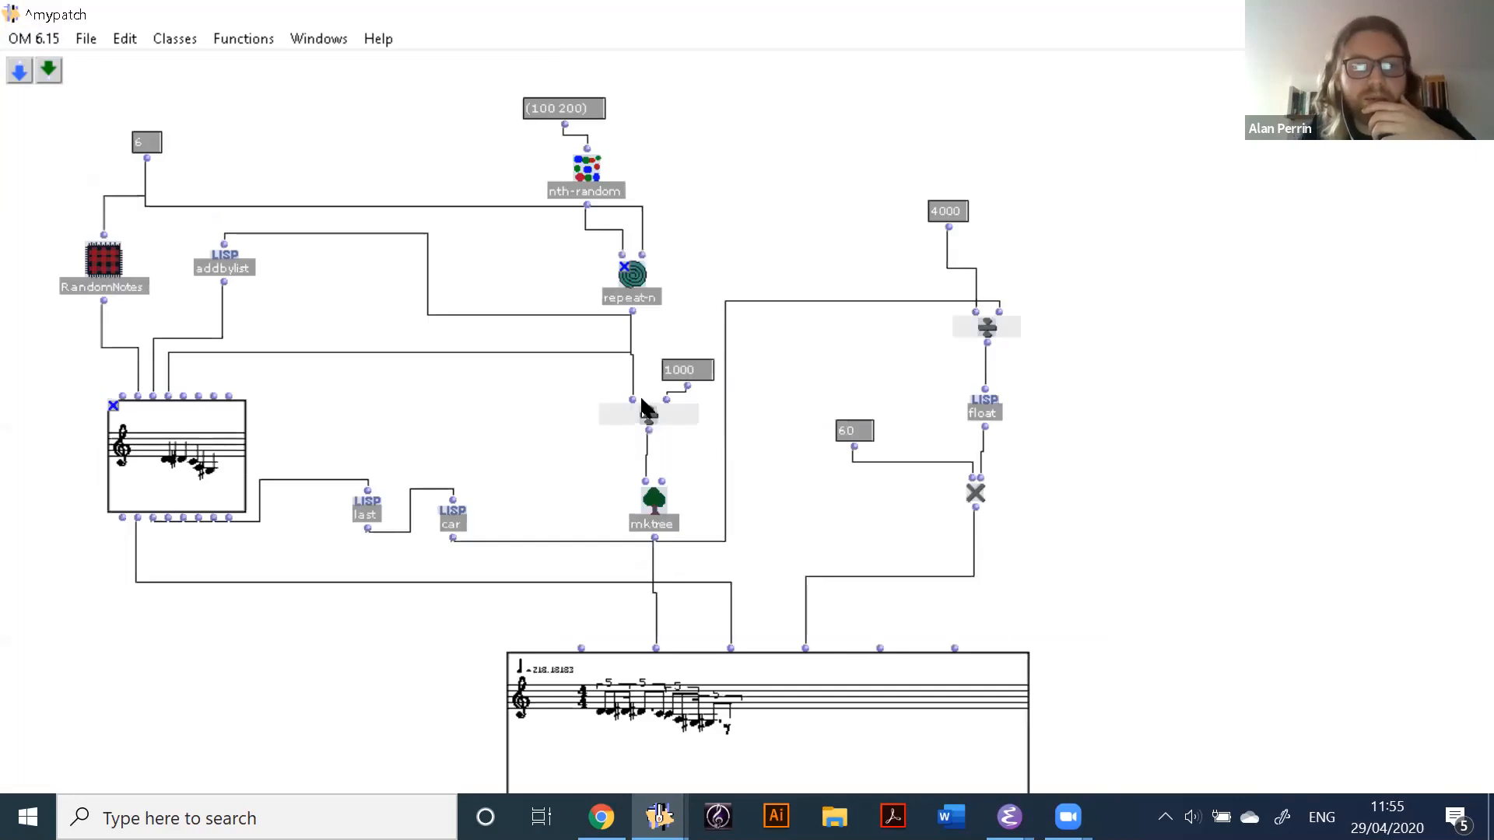
left_click_drag(649, 411, 544, 365)
left_click(709, 199)
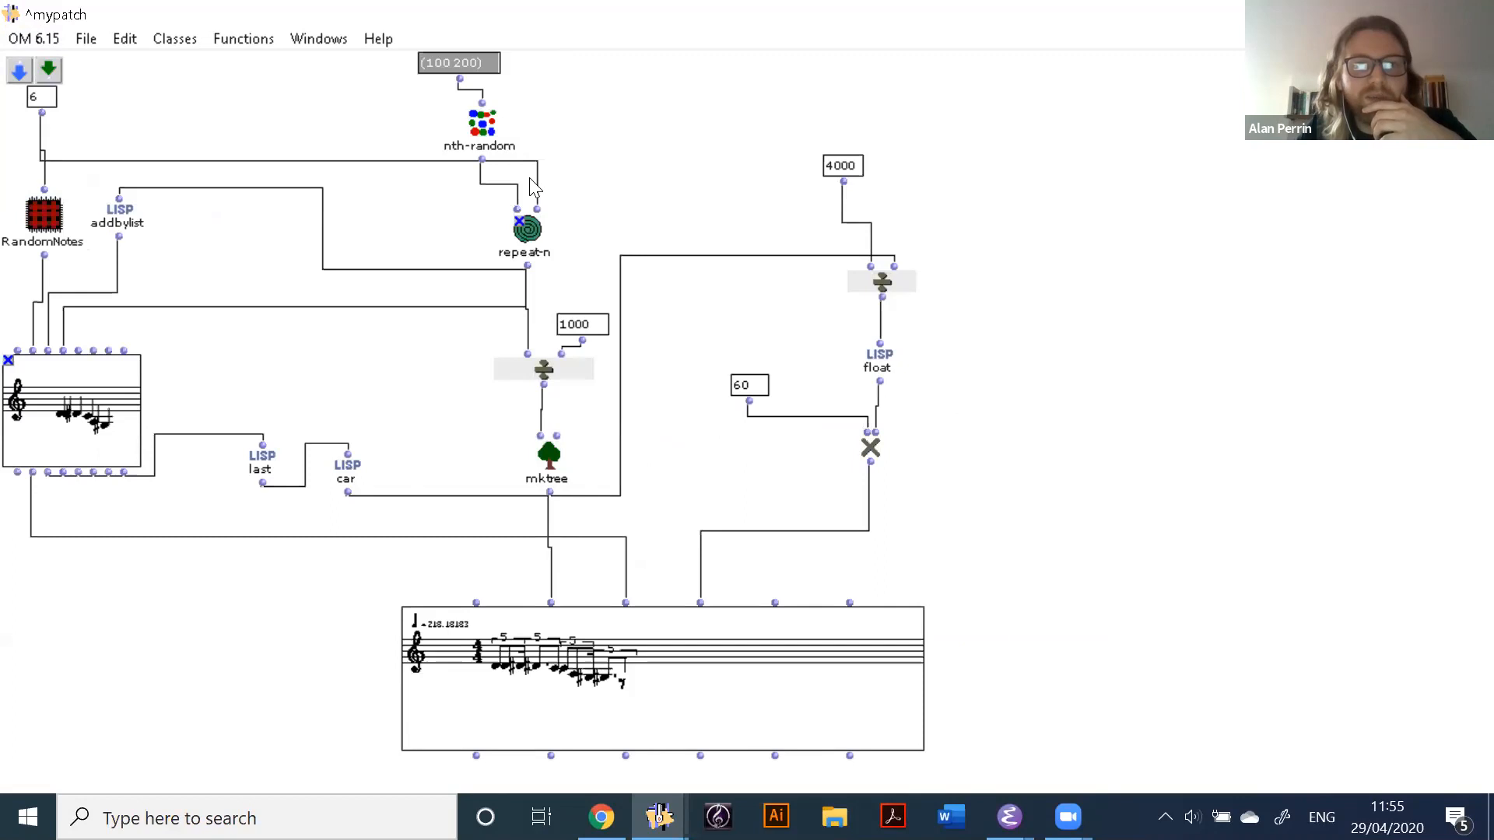
double_click(459, 64)
left_click(488, 64)
mouse_move(489, 64)
left_mouse_down()
mouse_move(457, 64)
mouse_move(481, 65)
left_mouse_up()
type("500")
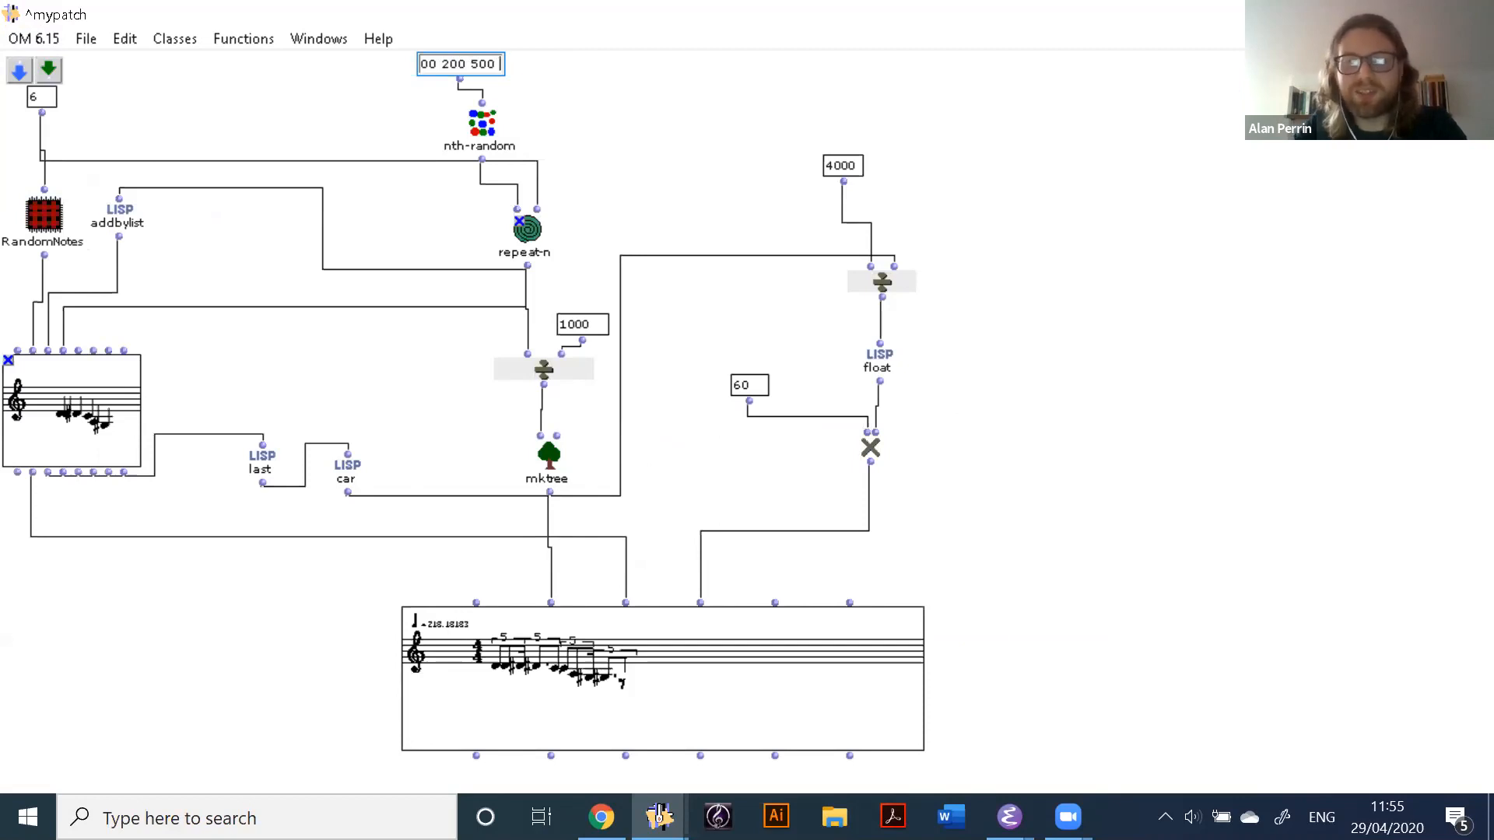
type("600 ")
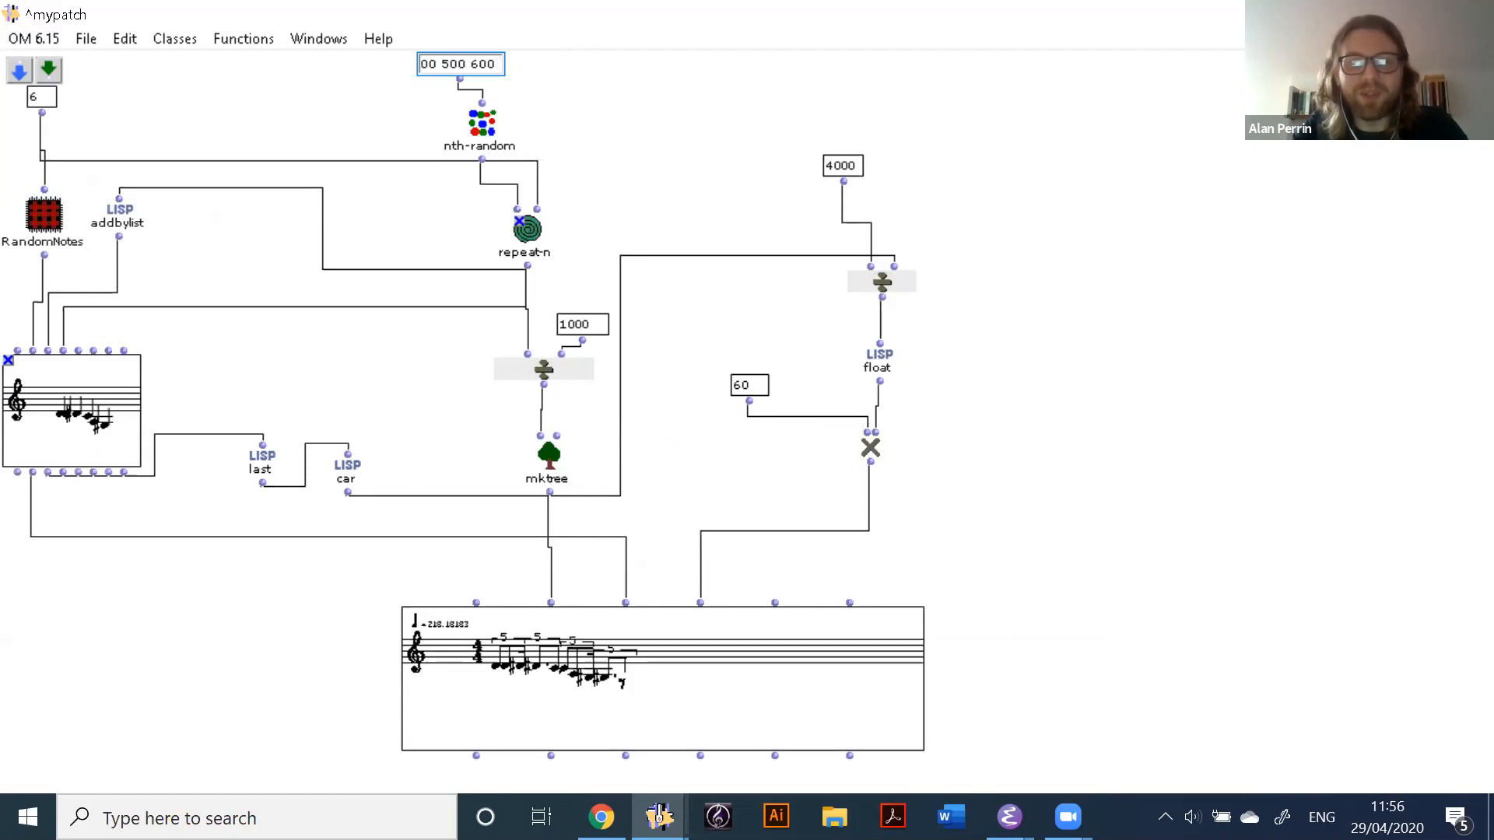
type("900 ")
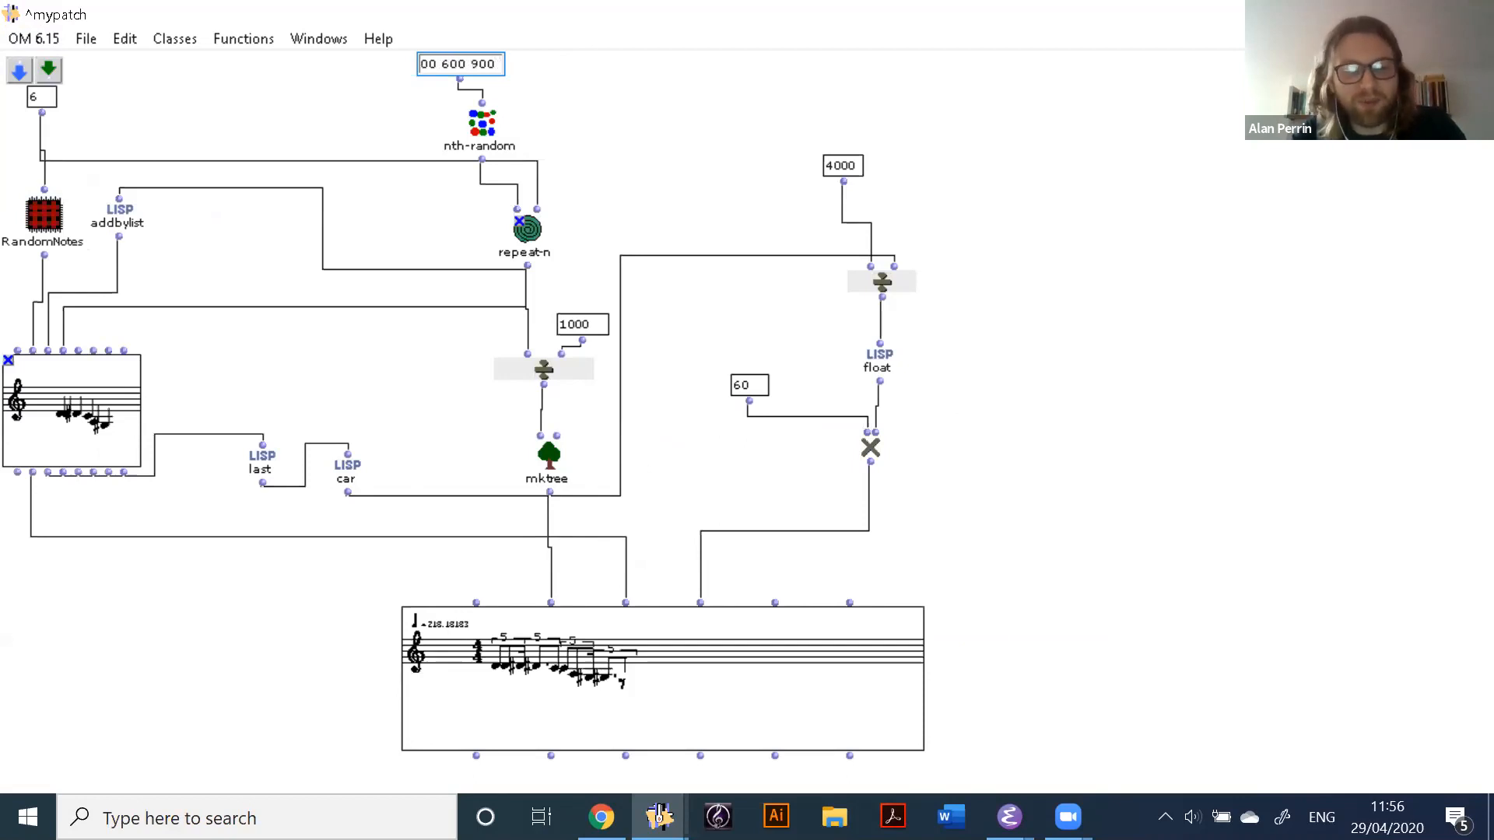
type("1230")
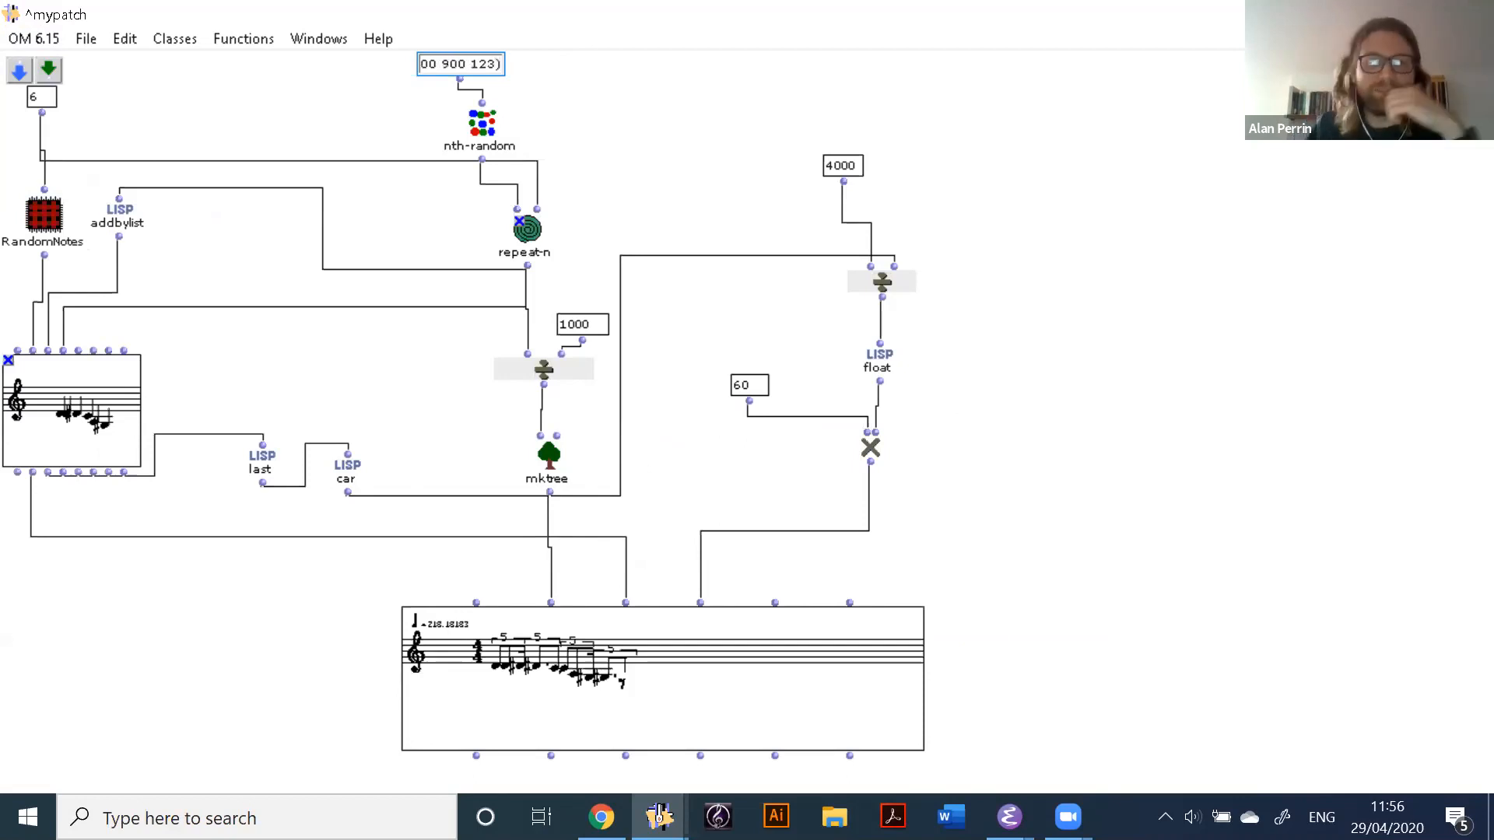
left_click(651, 191)
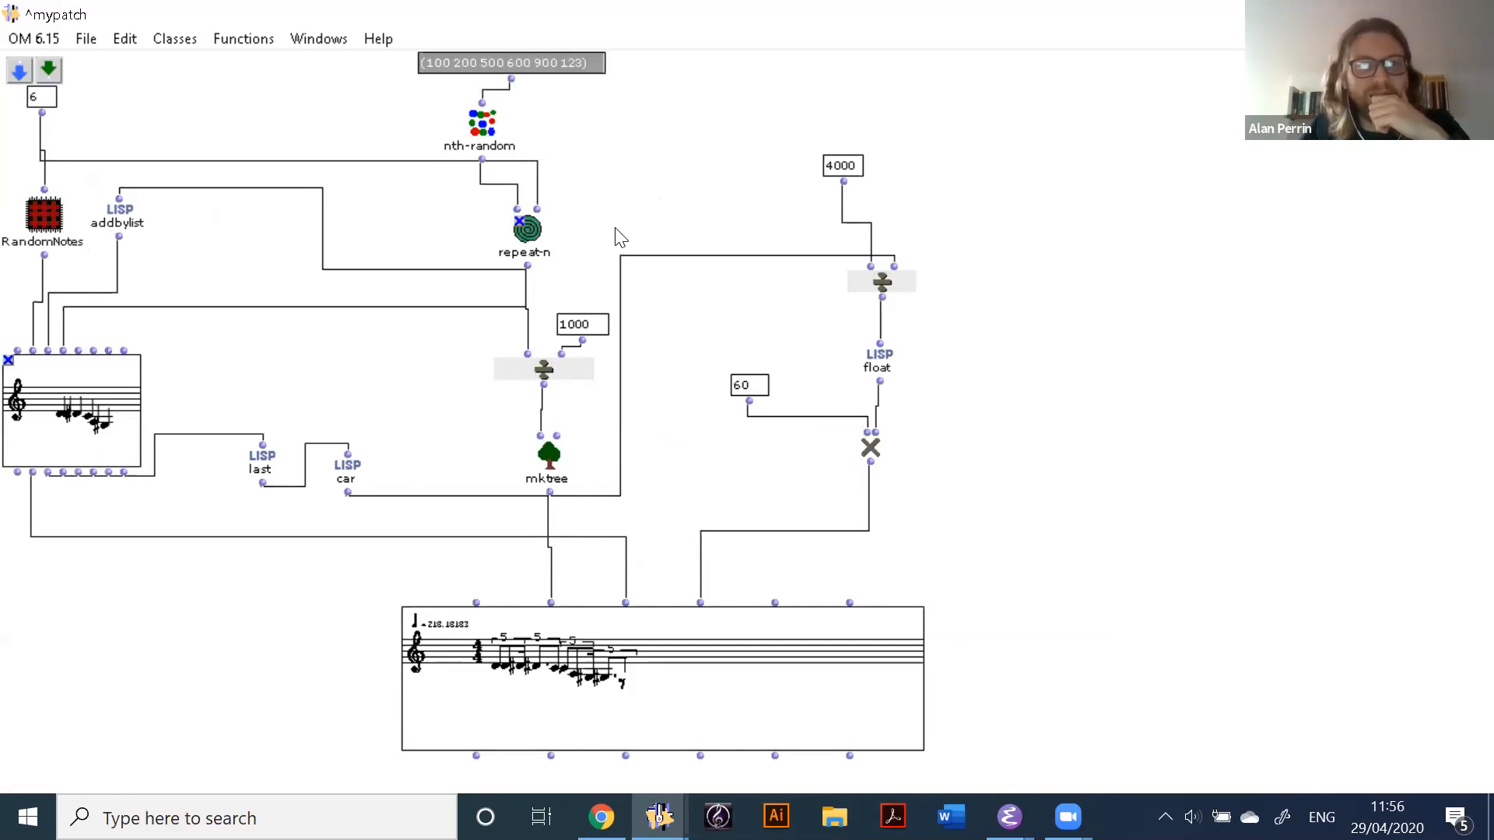
Step: Spread out the layout by moving the duration list, the large voice score, the small chord score and the 6 box
left_click_drag(515, 64, 576, 85)
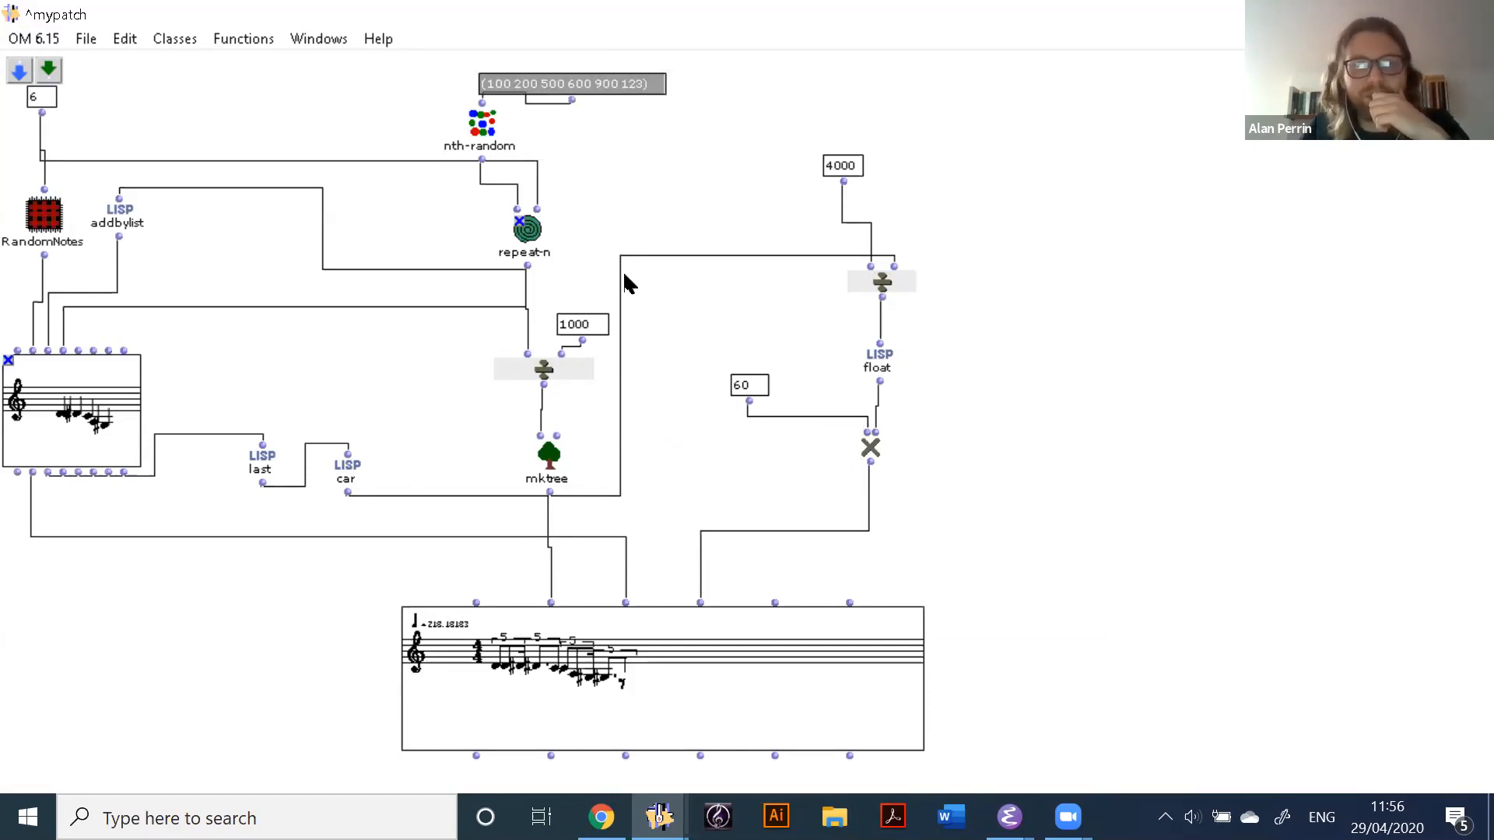
left_click_drag(667, 684, 716, 710)
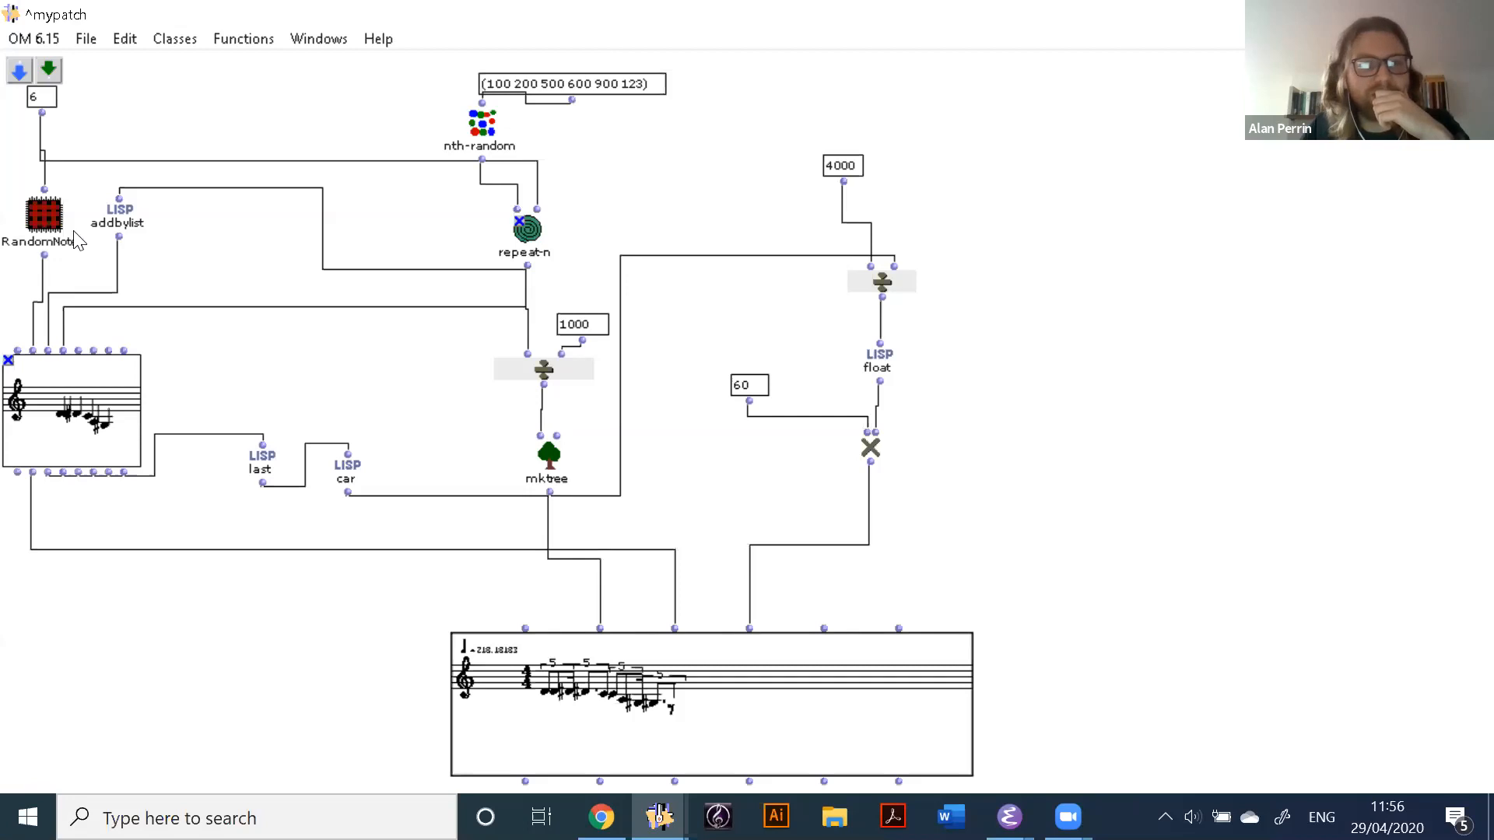
left_click_drag(77, 404, 156, 397)
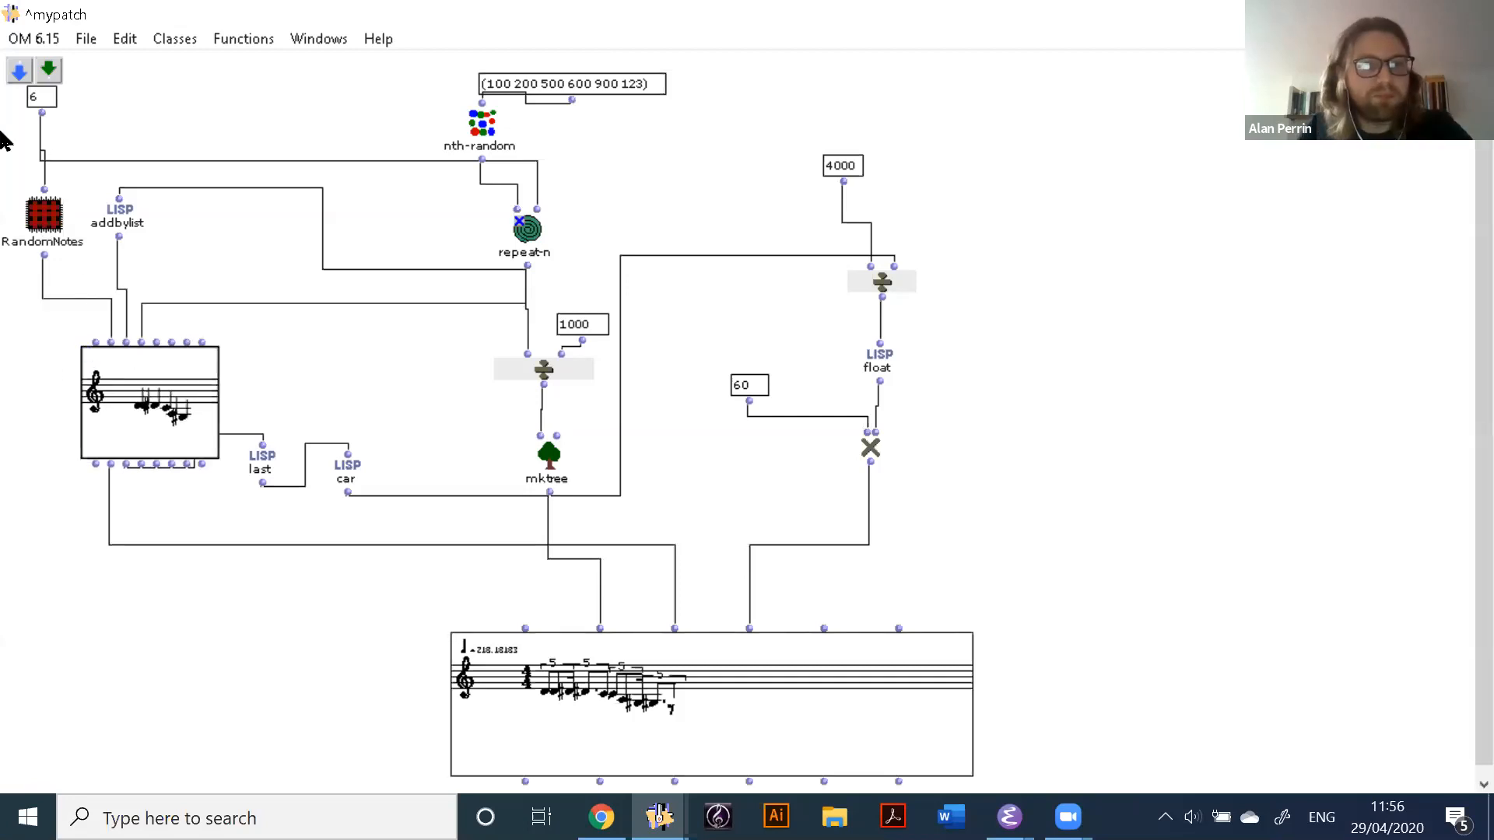
left_click_drag(41, 96, 150, 67)
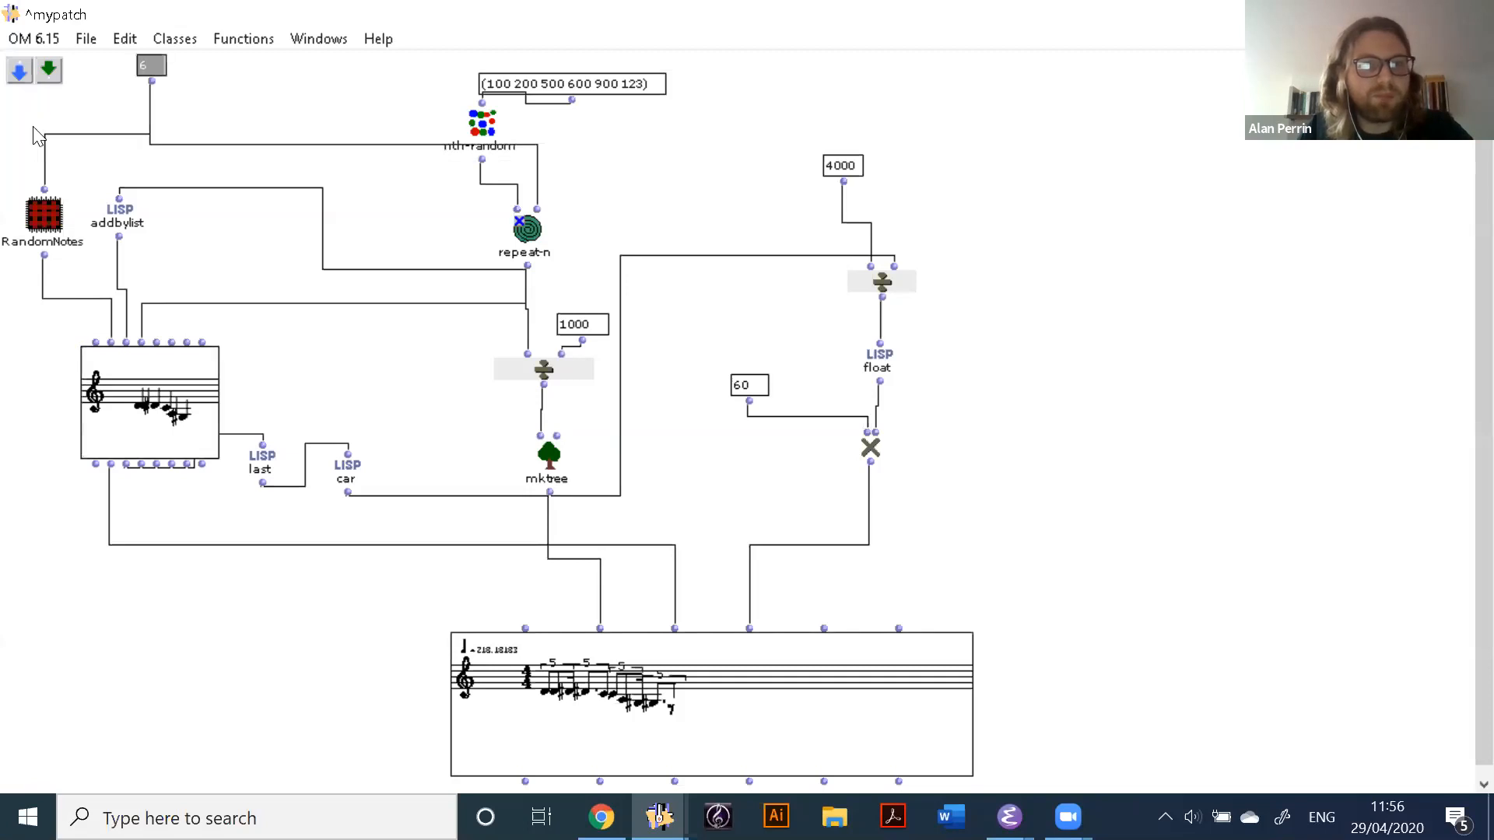
Step: Encapsulate everything between the 6 box and the large voice score into one subpatch, and place it below the 6 box
left_click_drag(4, 109, 877, 613)
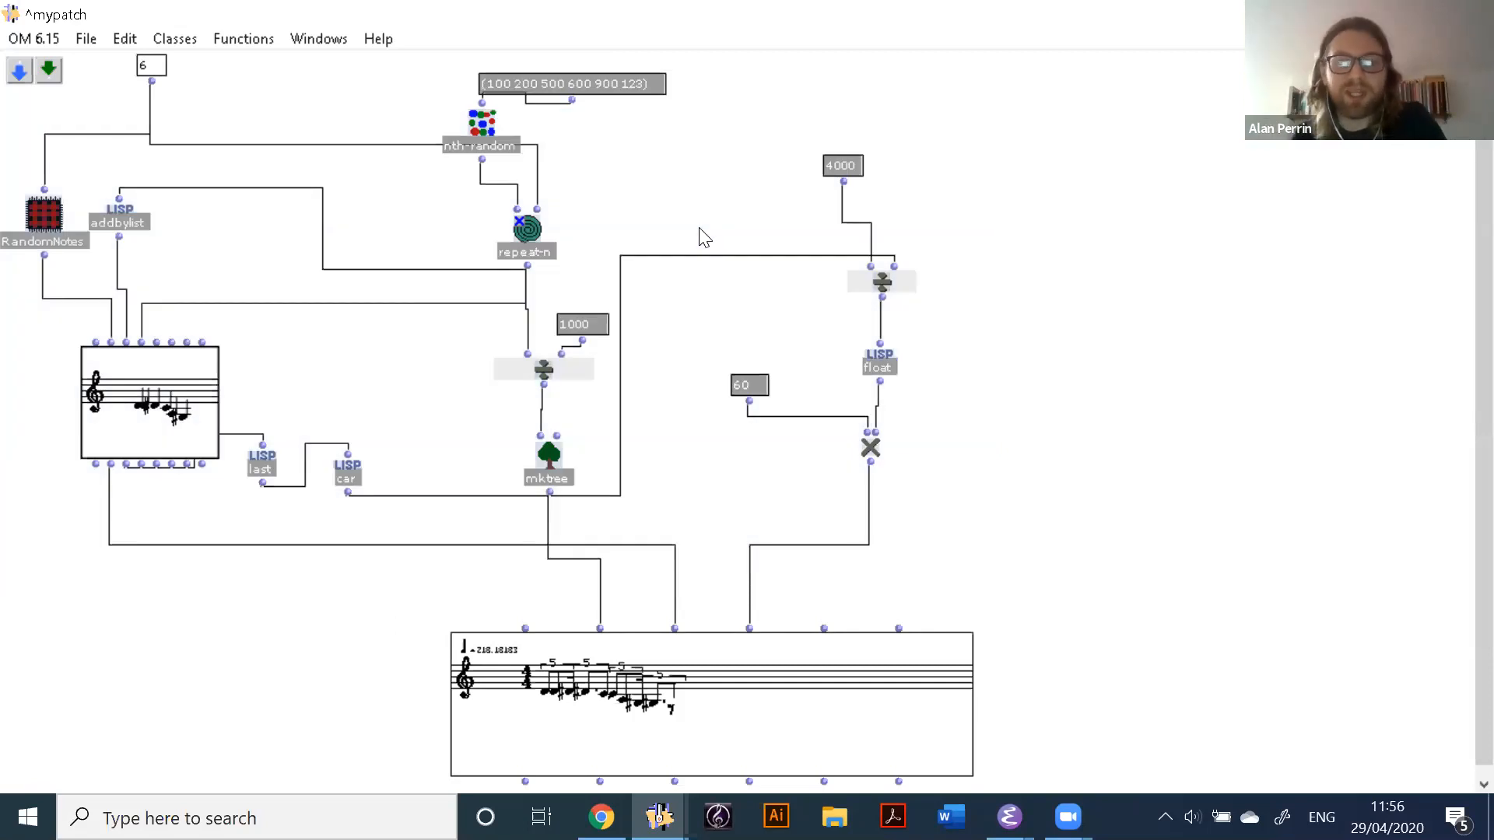
key("ctrl+e")
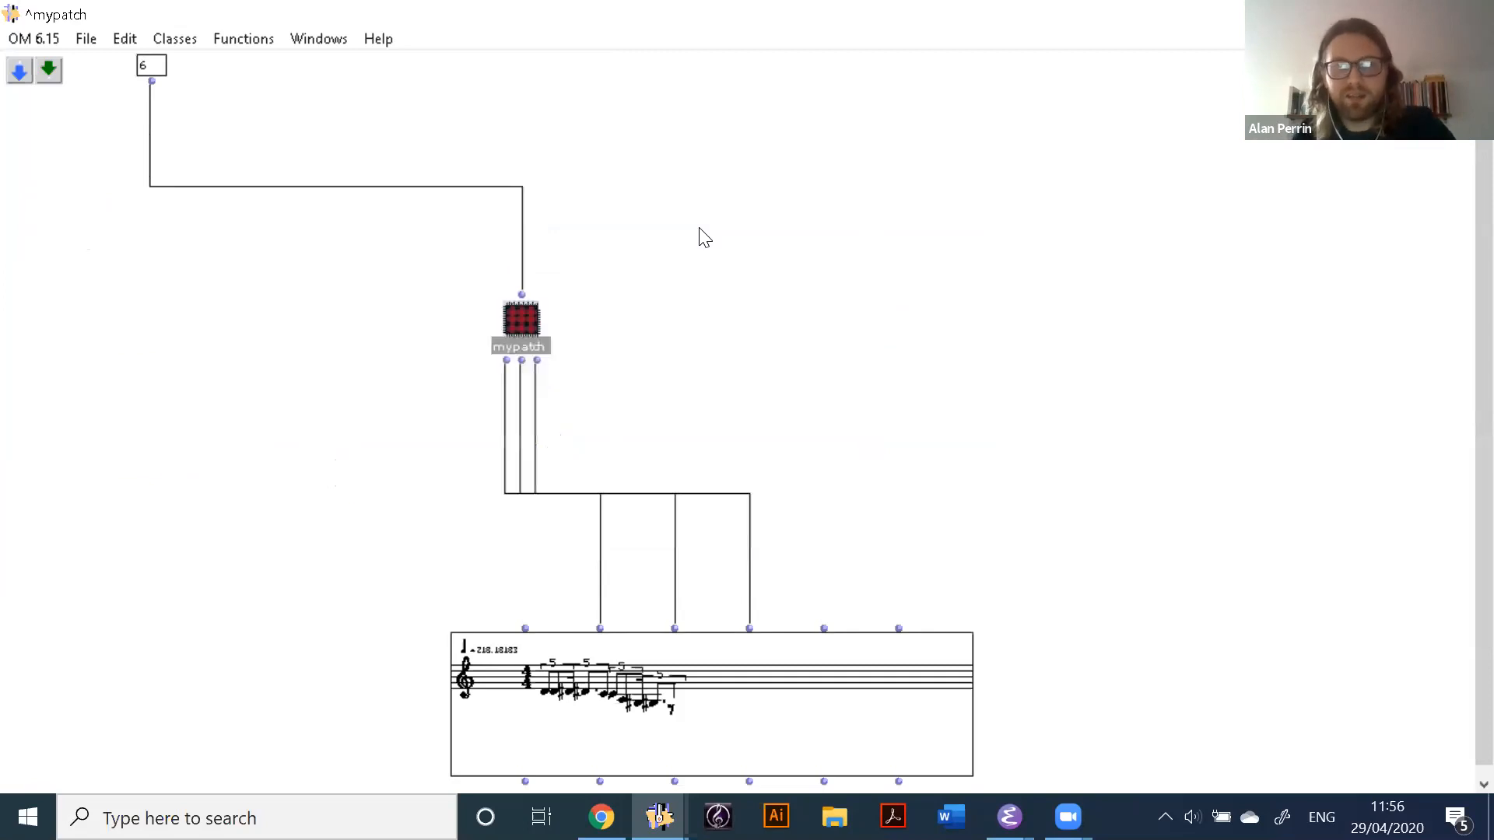
left_click_drag(510, 325, 142, 193)
Step: Rename the encapsulated subpatch to rhythmic and reposition it slightly beneath the number box
left_click(194, 218)
double_click(145, 221)
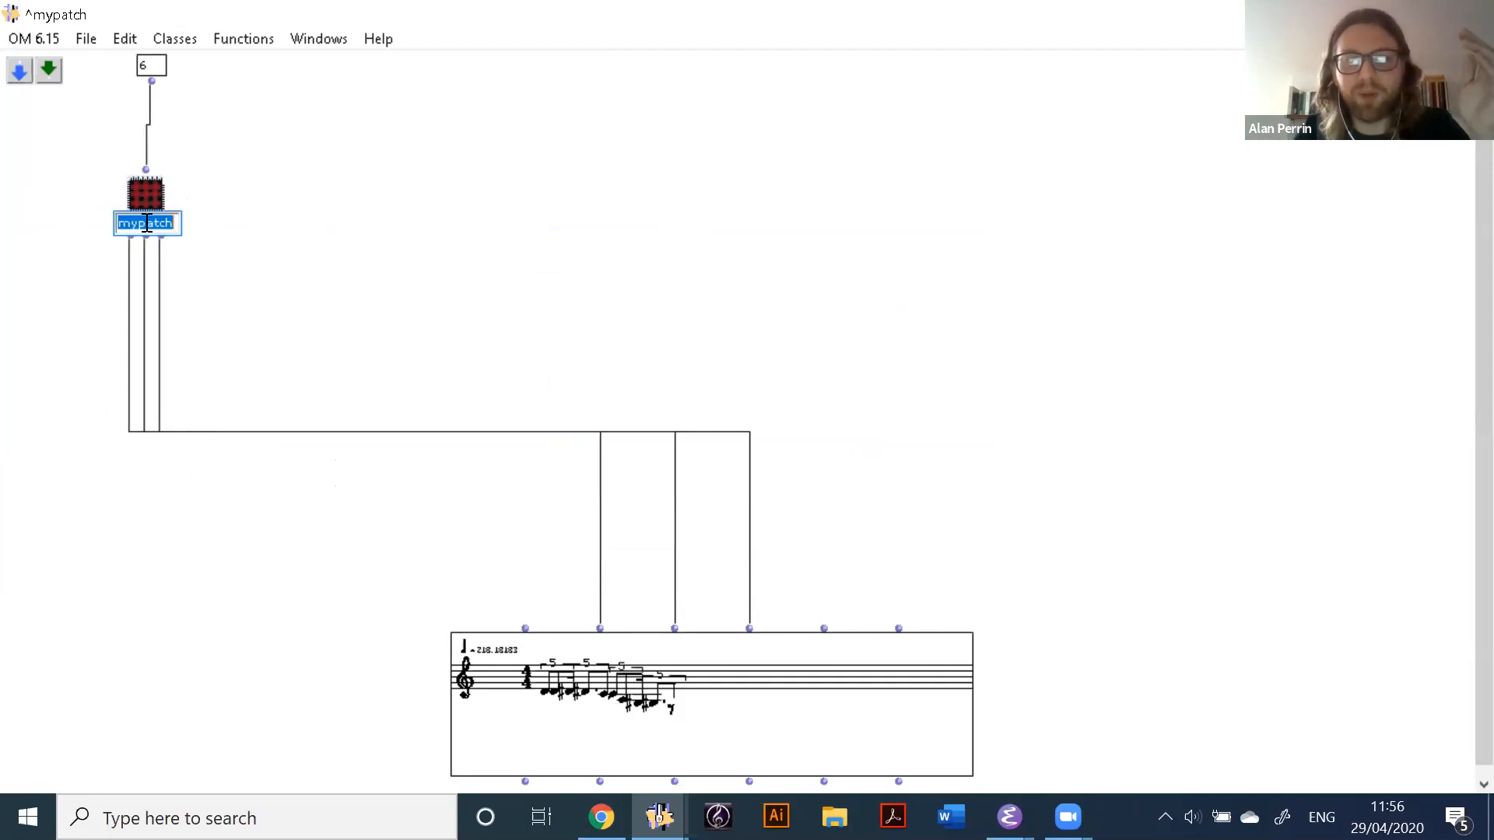
type("rhythmic")
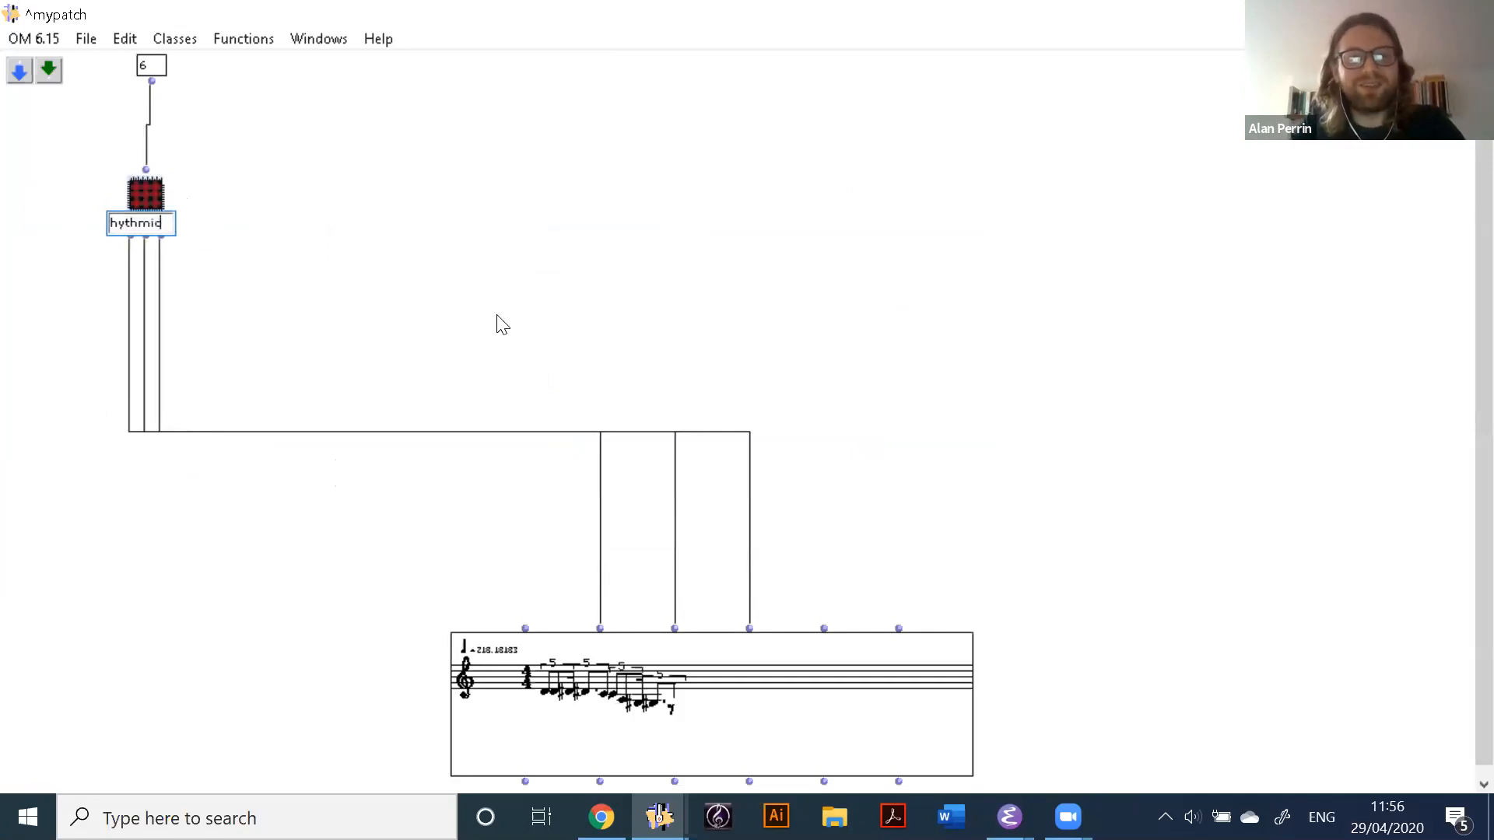
key("Return")
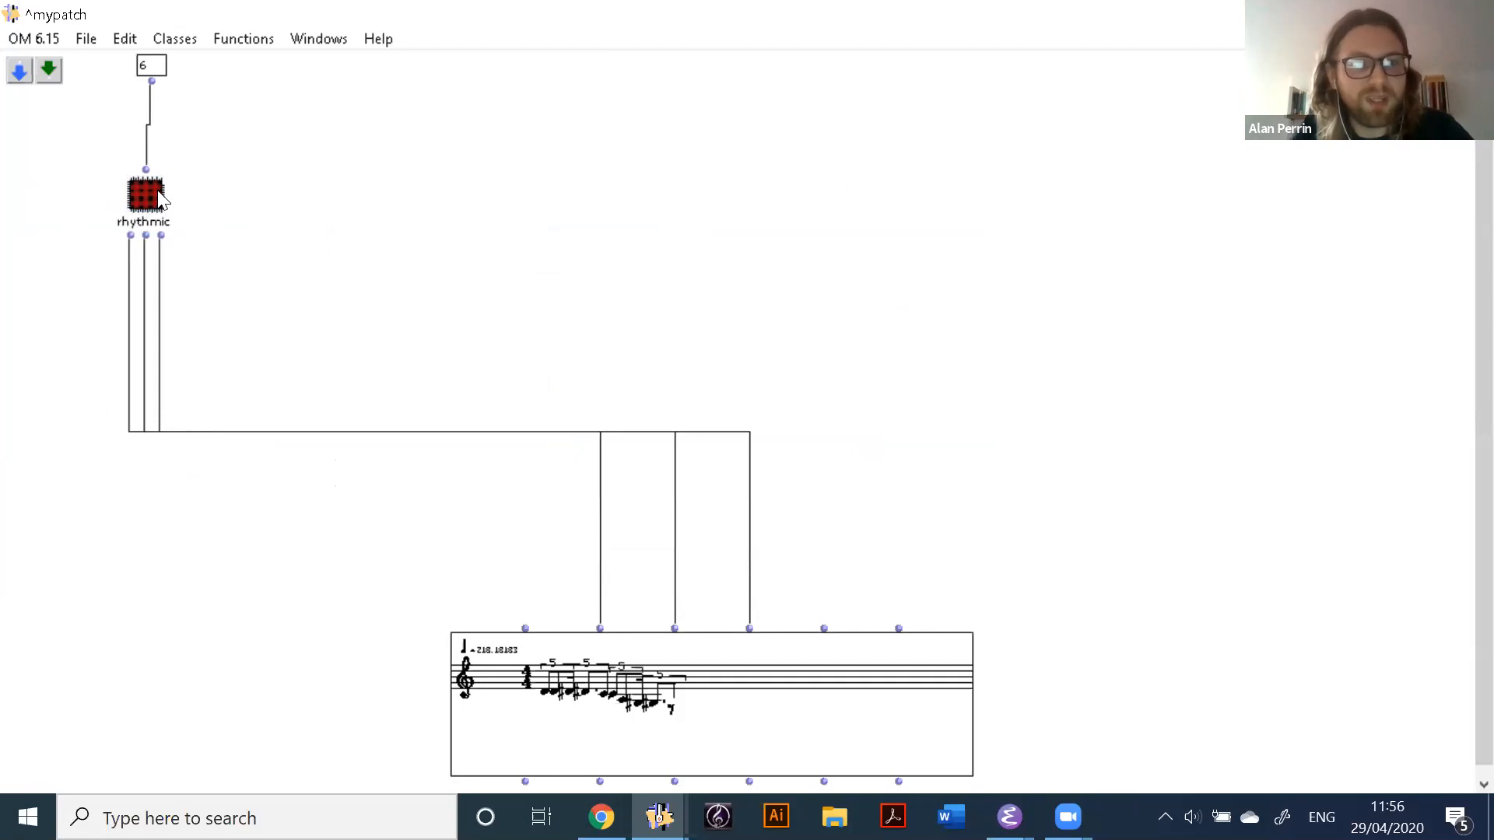
left_click_drag(140, 206, 119, 217)
Step: Bring the number box closer to the rhythmic subpatch, set its value to 8, and re-evaluate the voice score
left_click_drag(154, 68, 155, 104)
type("8")
key("Return")
left_click(629, 737)
key("v")
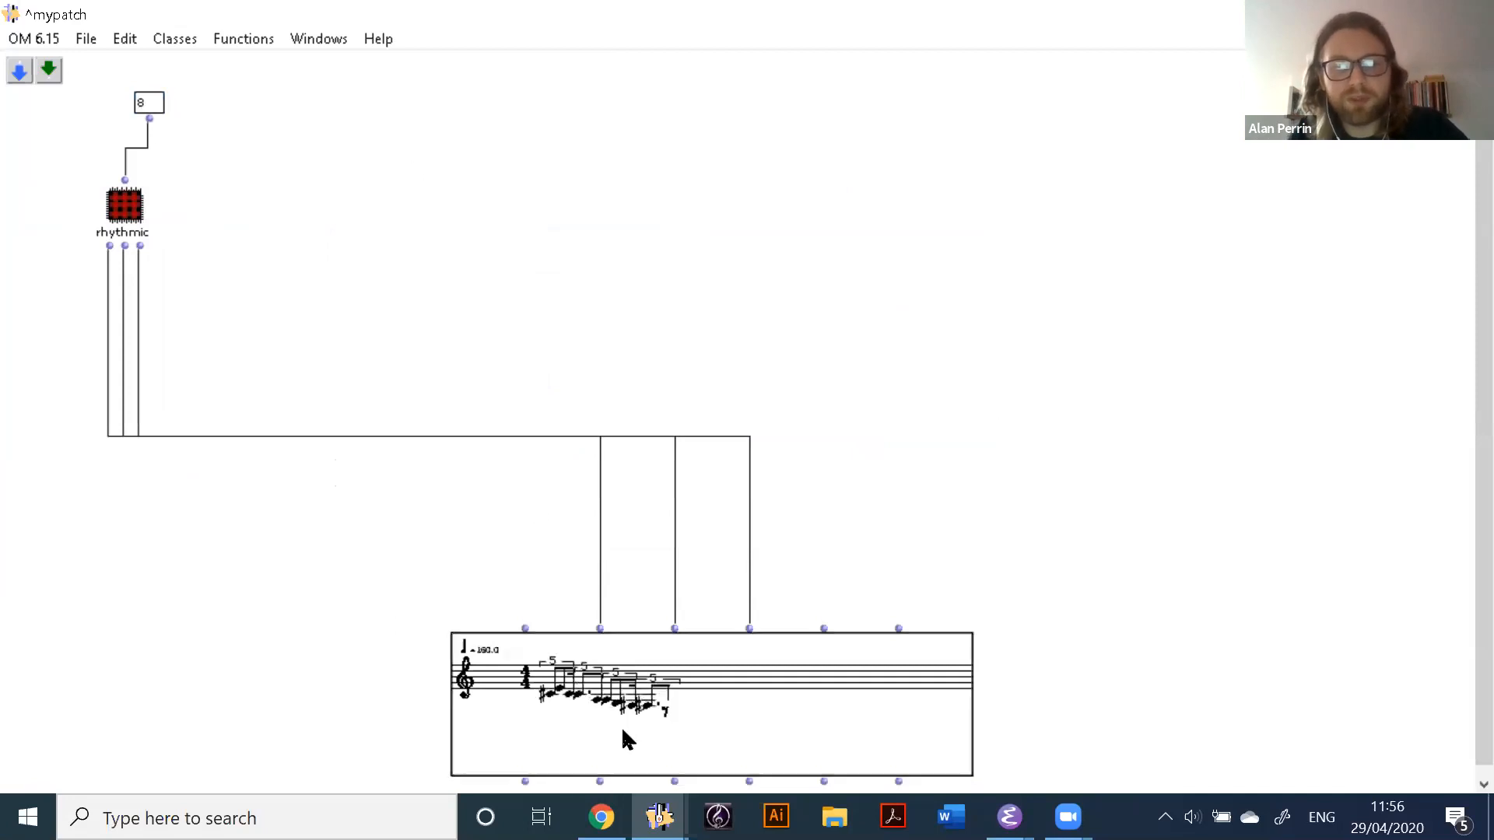
Step: Move the voice score up and to the left so it sits beneath the rhythmic subpatch
left_click_drag(697, 707, 342, 554)
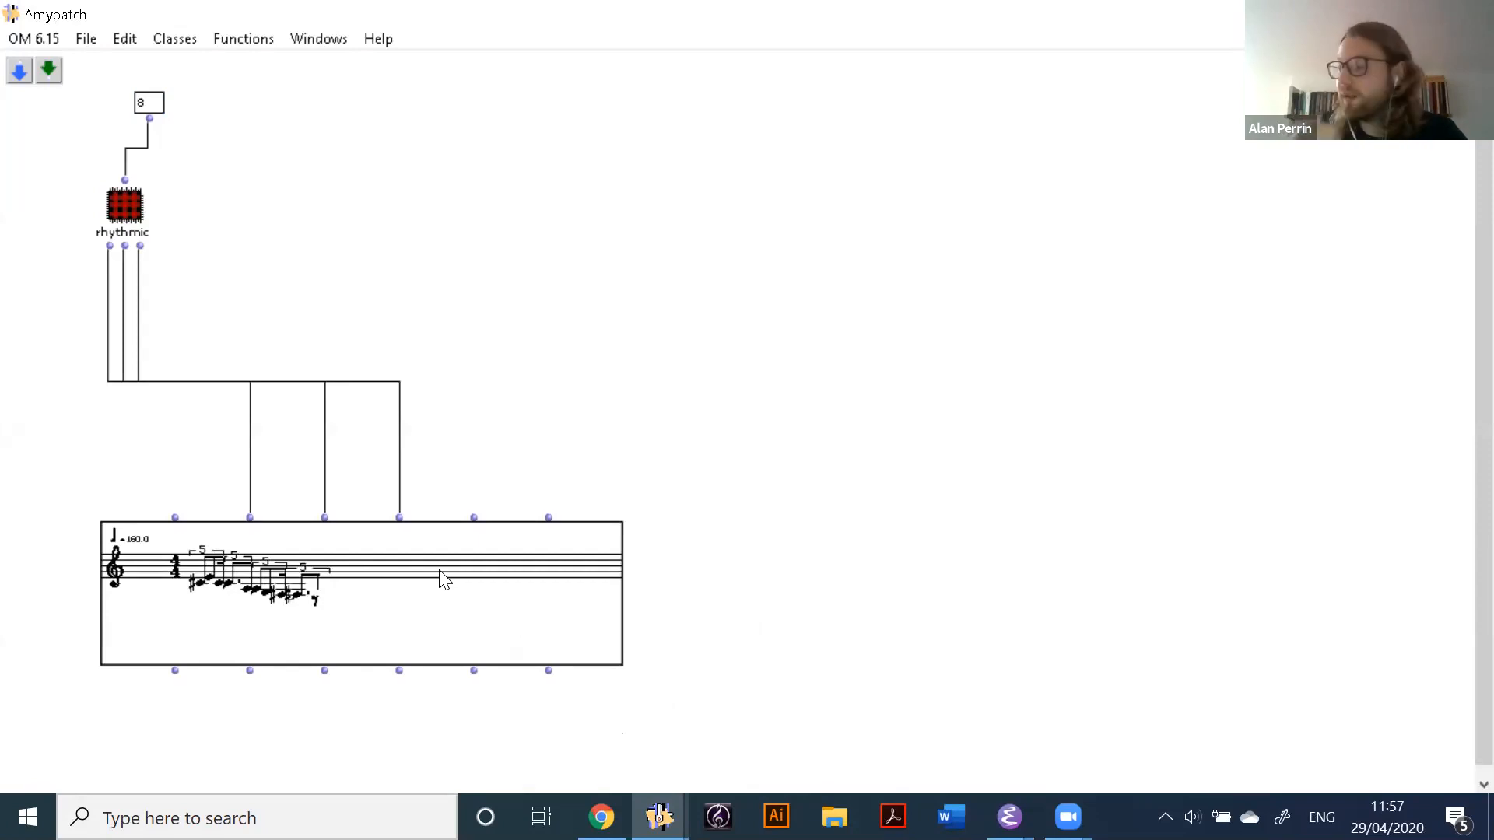
left_click_drag(440, 578, 386, 543)
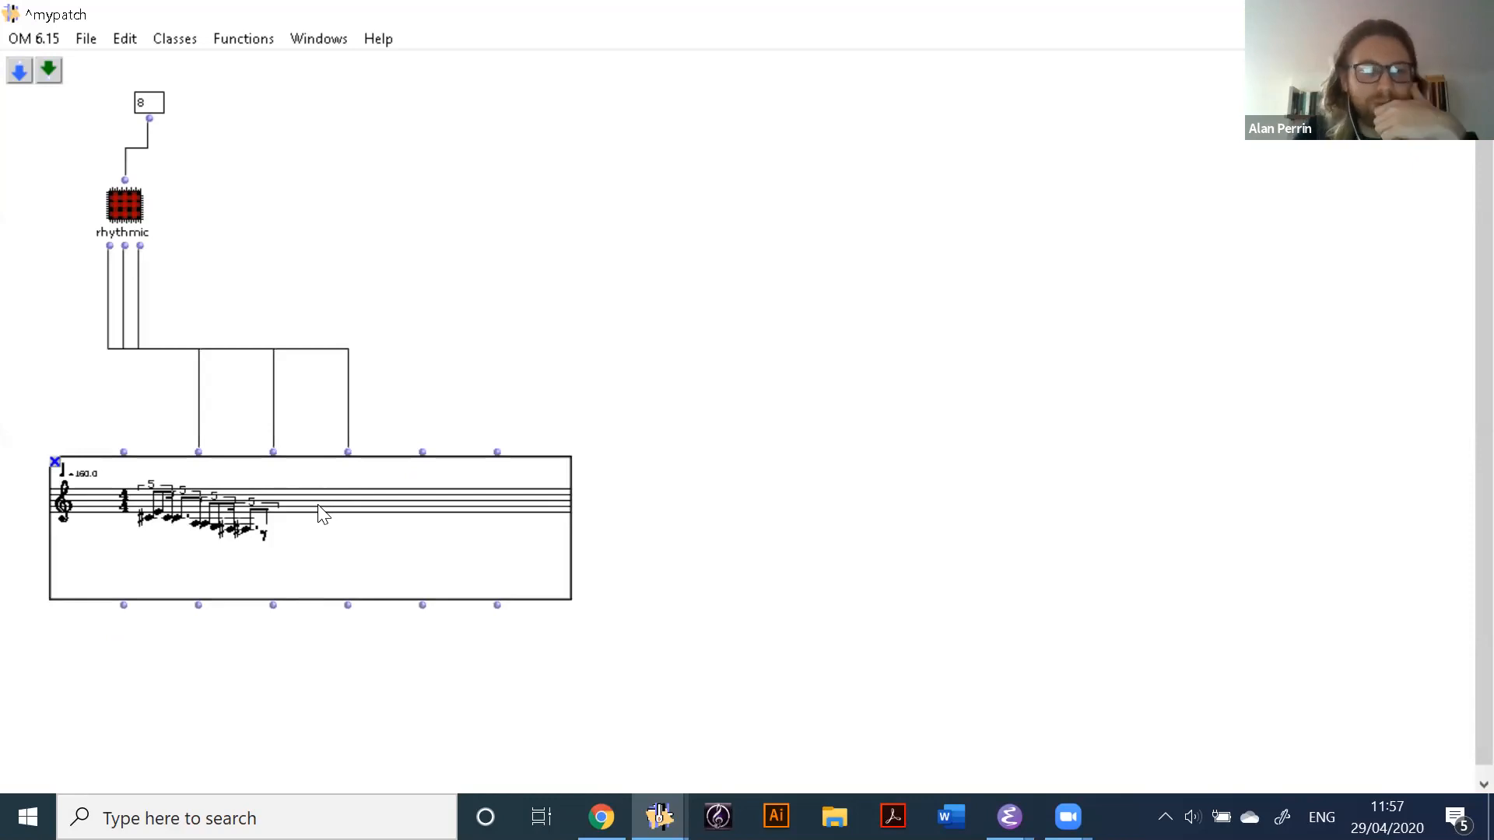
left_click_drag(344, 474, 349, 411)
left_click(622, 211)
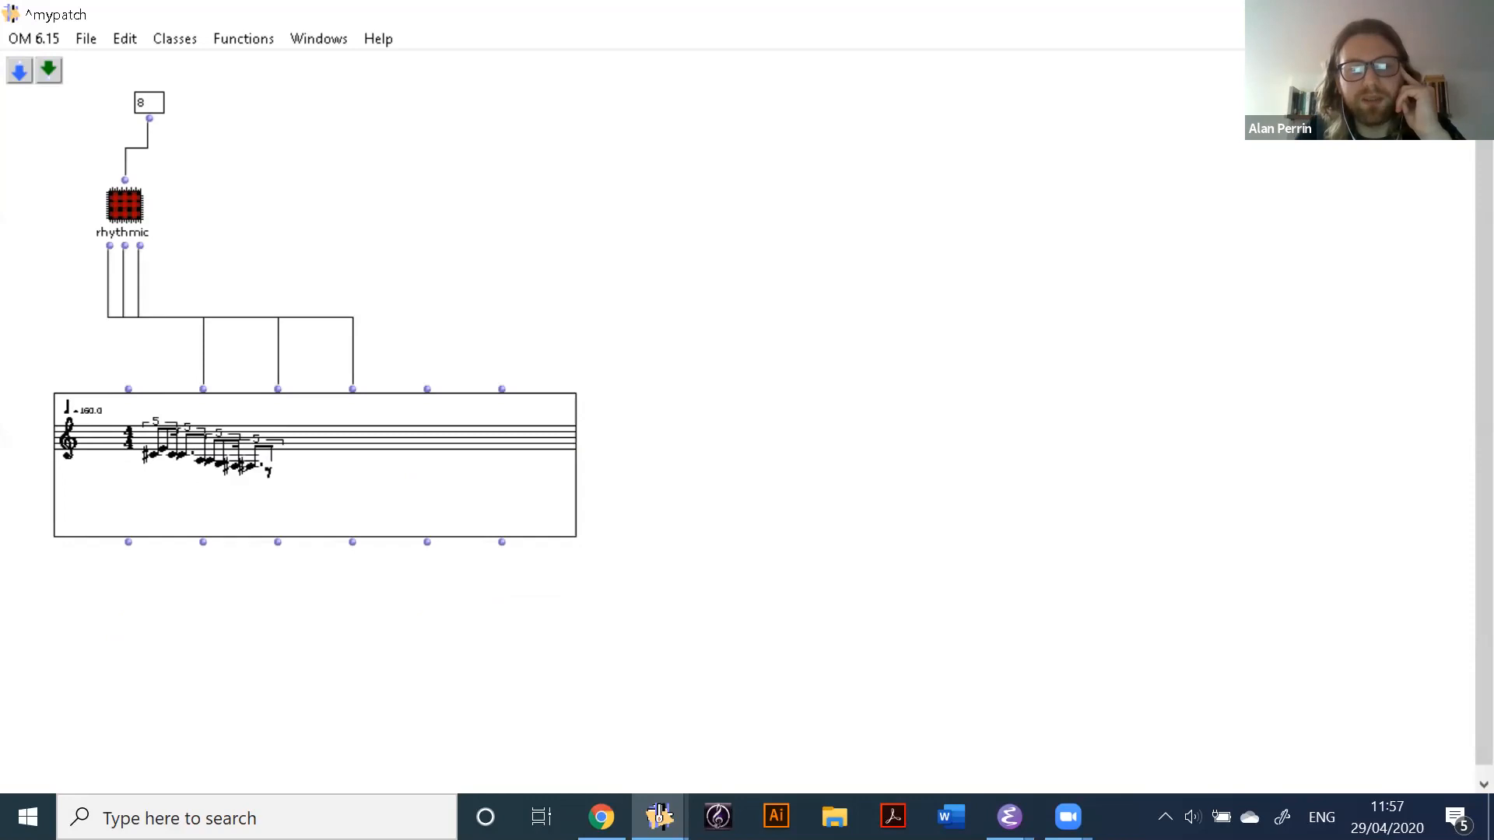
Step: Return to the parent patch window, place metric modulation between ferneyhough and mypatch, and open it
mouse_move(659, 817)
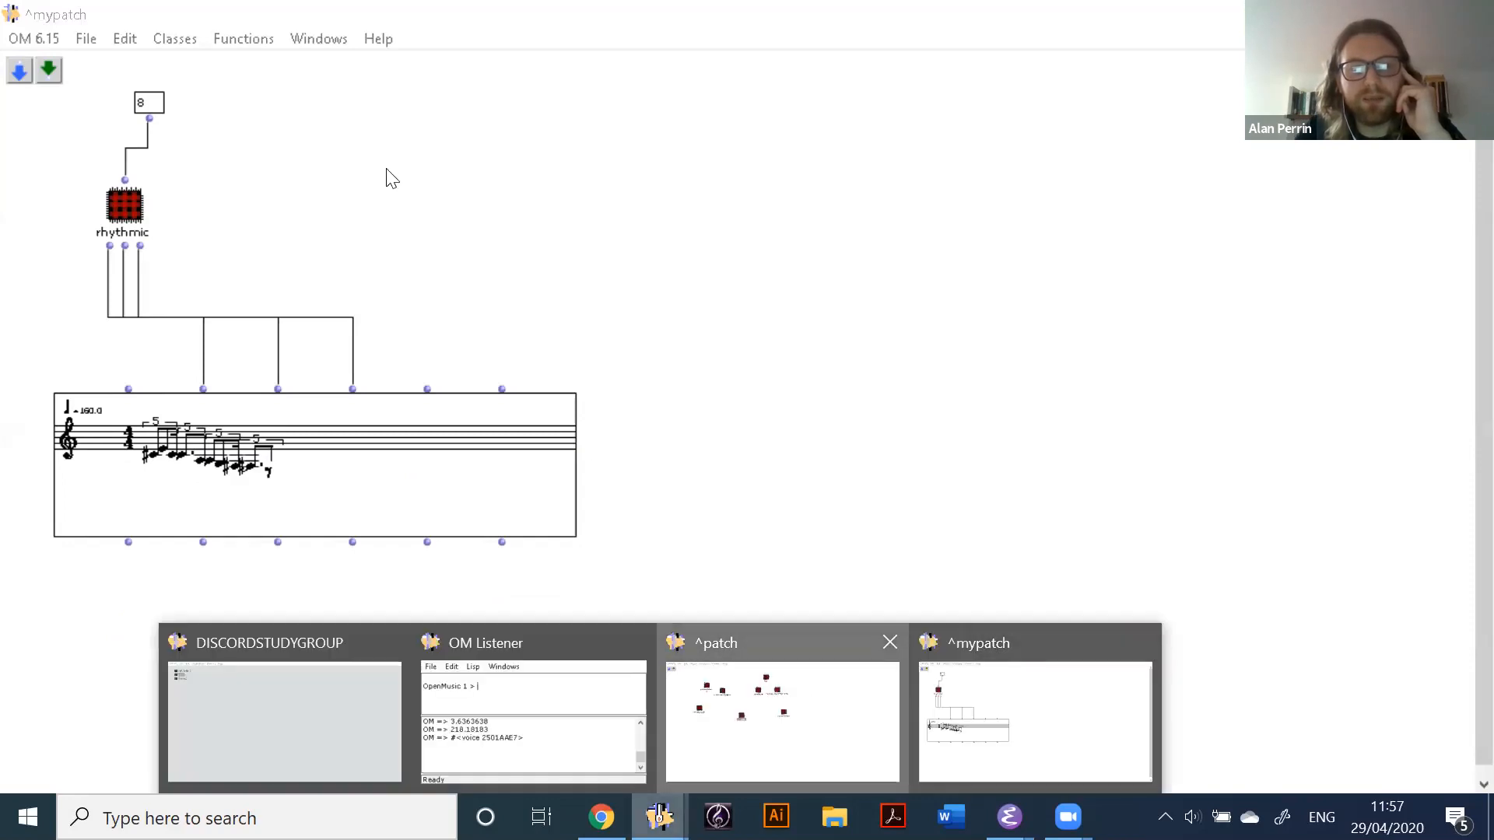
left_click(782, 720)
left_click(594, 284)
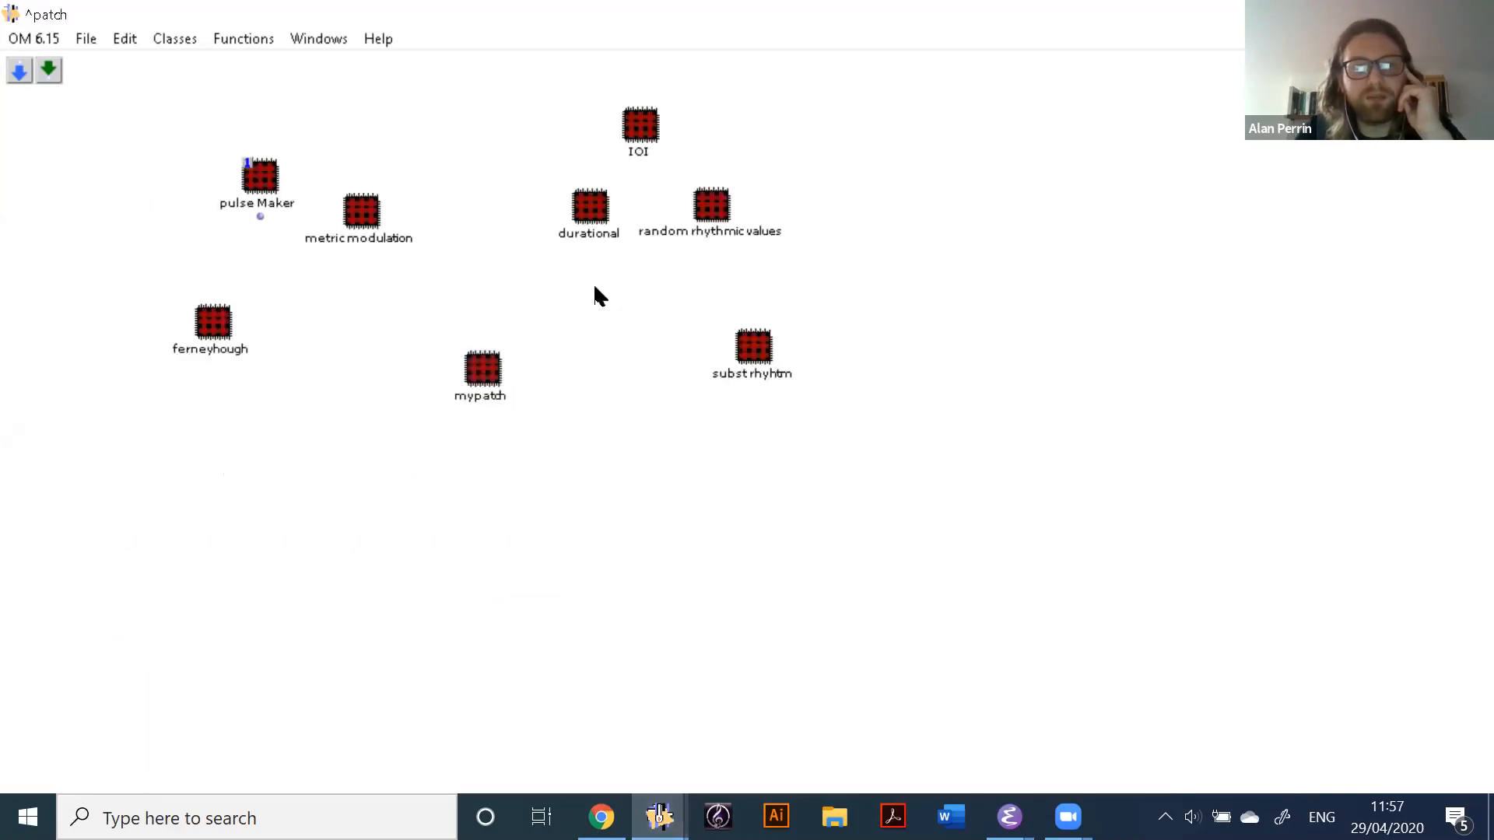
left_click_drag(358, 216, 354, 344)
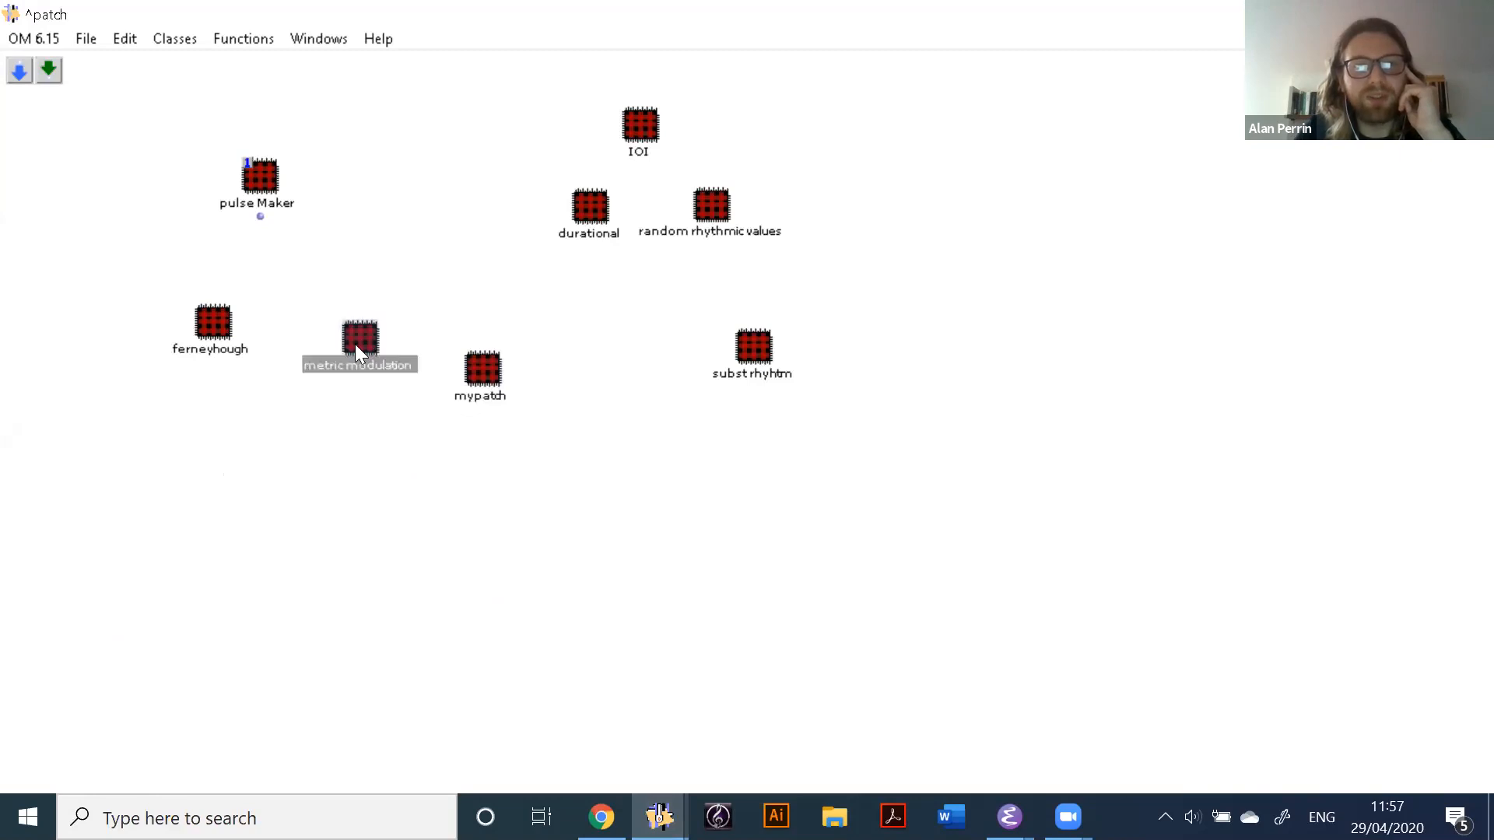
double_click(355, 344)
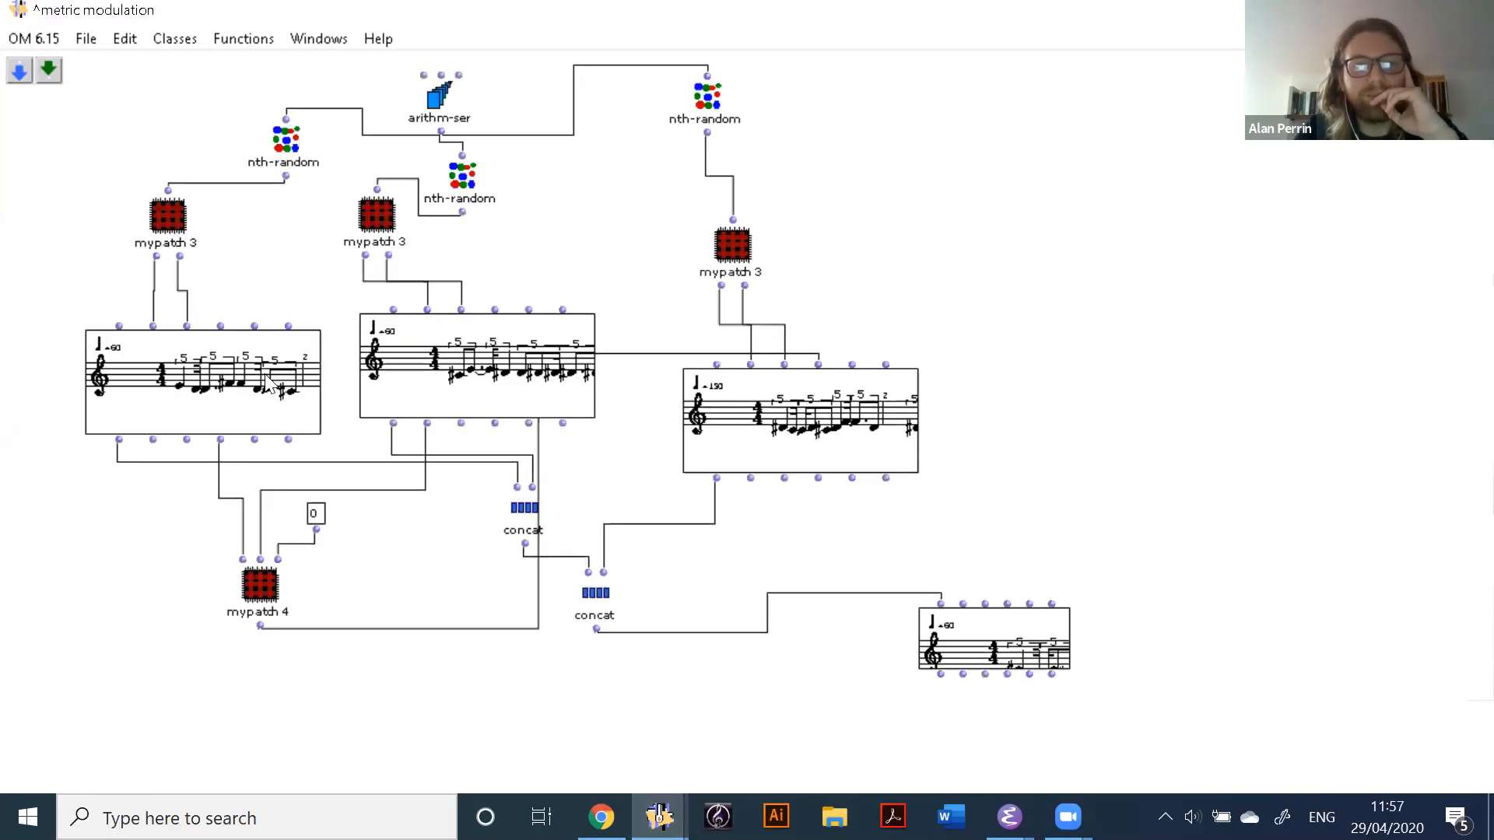
Step: Spread out the first two voice scores and reposition the middle nth-random and mypatch 3 boxes above the second voice
left_click_drag(483, 378, 497, 371)
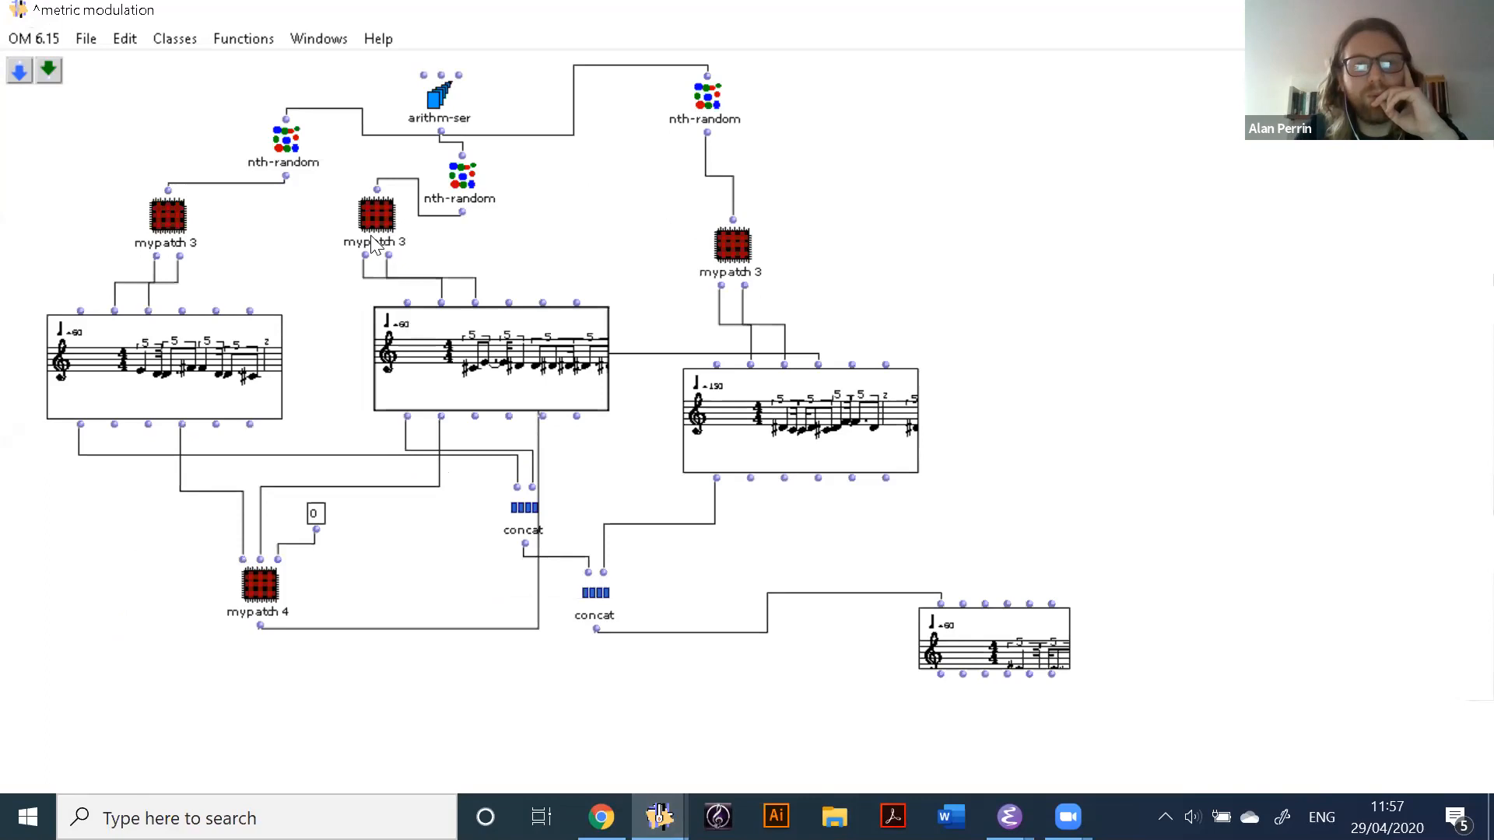
left_click(471, 180)
left_click_drag(405, 227, 463, 232)
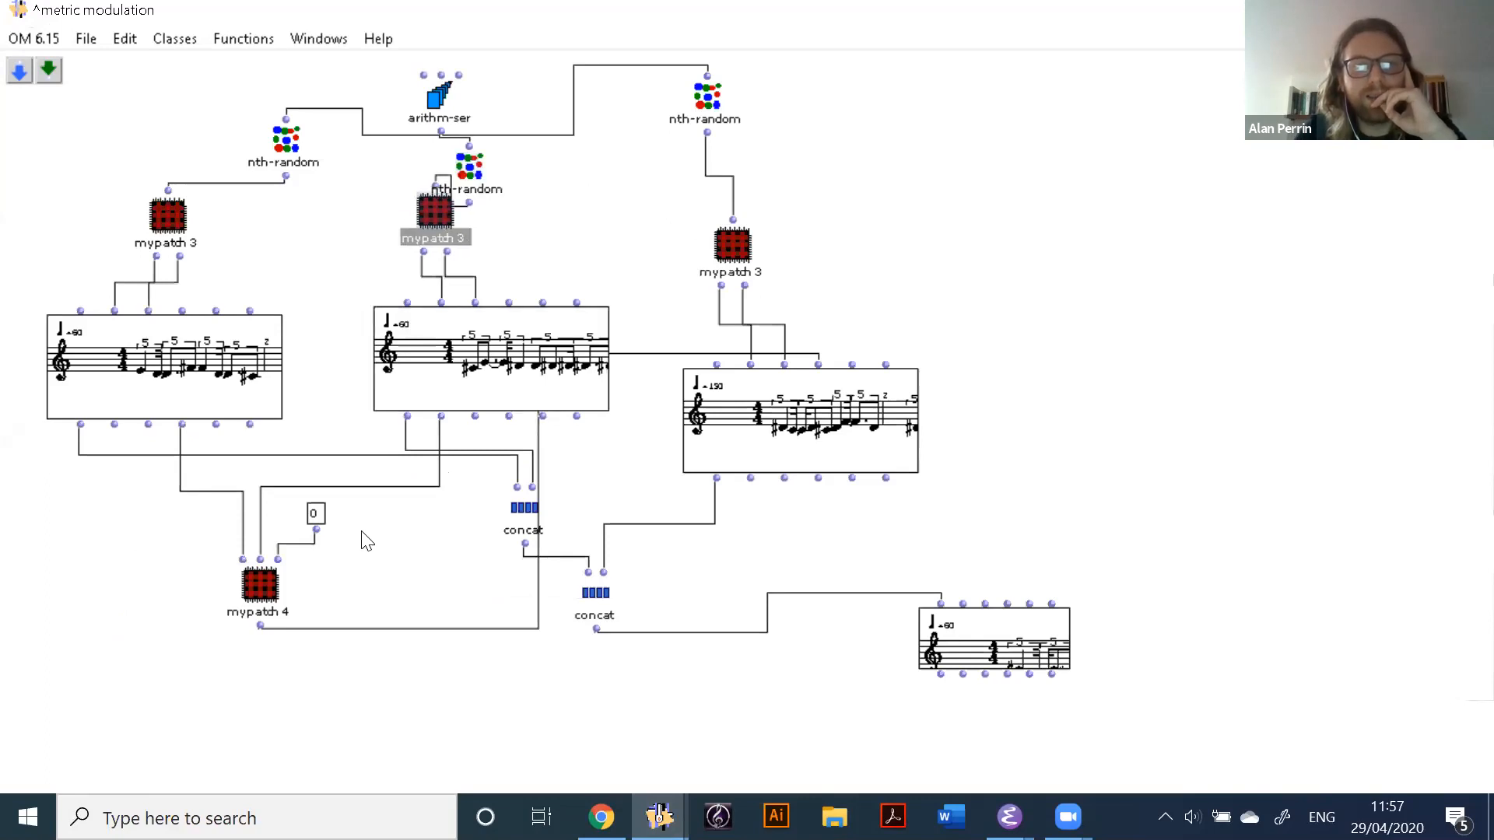
Step: Examine how mypatch 4 calculates the tempo relationship between the voices, and close it and the metric modulation patch
left_click_drag(183, 529, 426, 638)
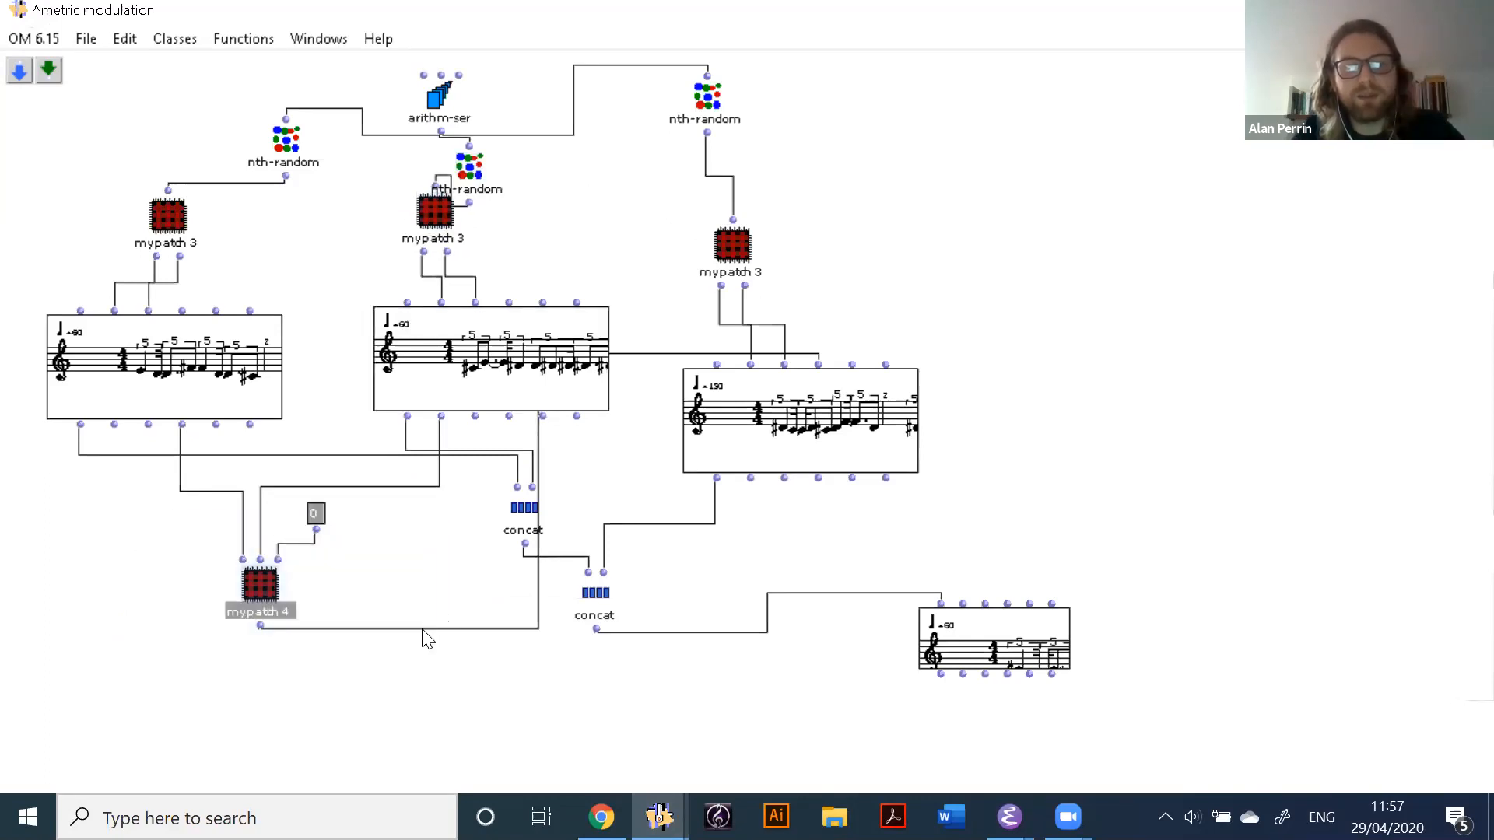
double_click(247, 592)
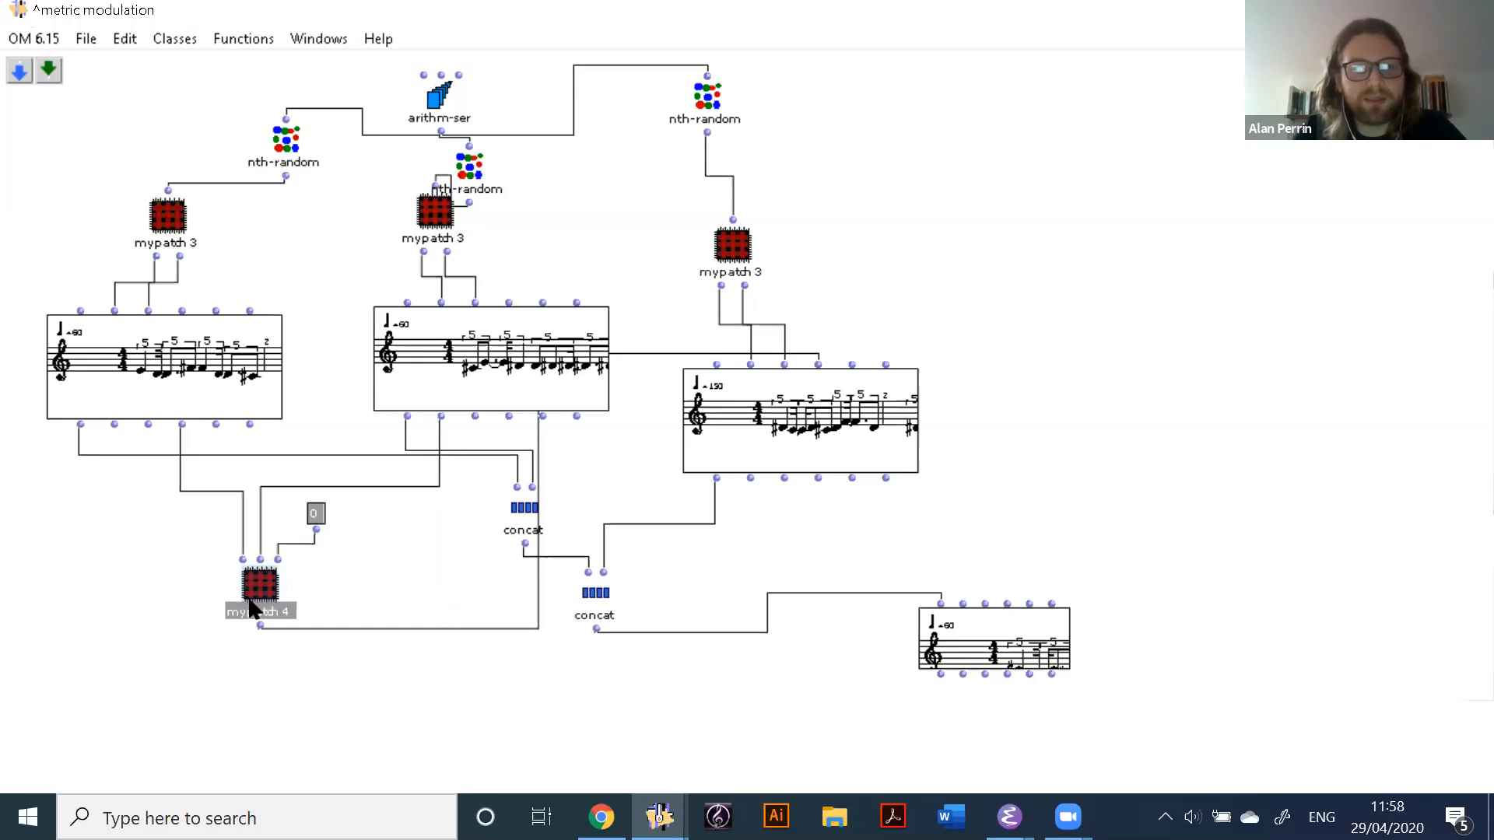
scroll(688, 447, "down", 2)
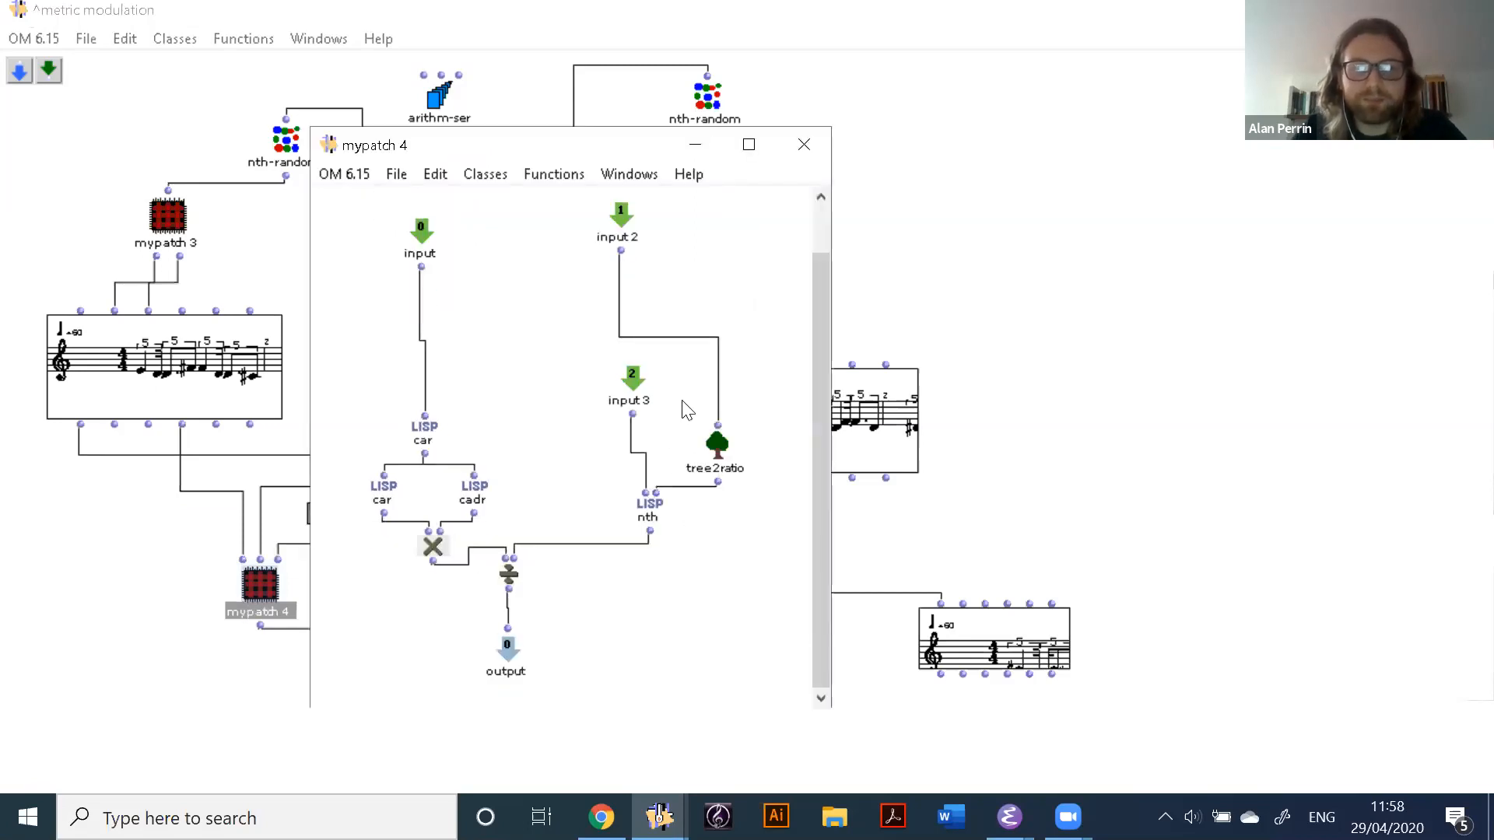
left_click(804, 145)
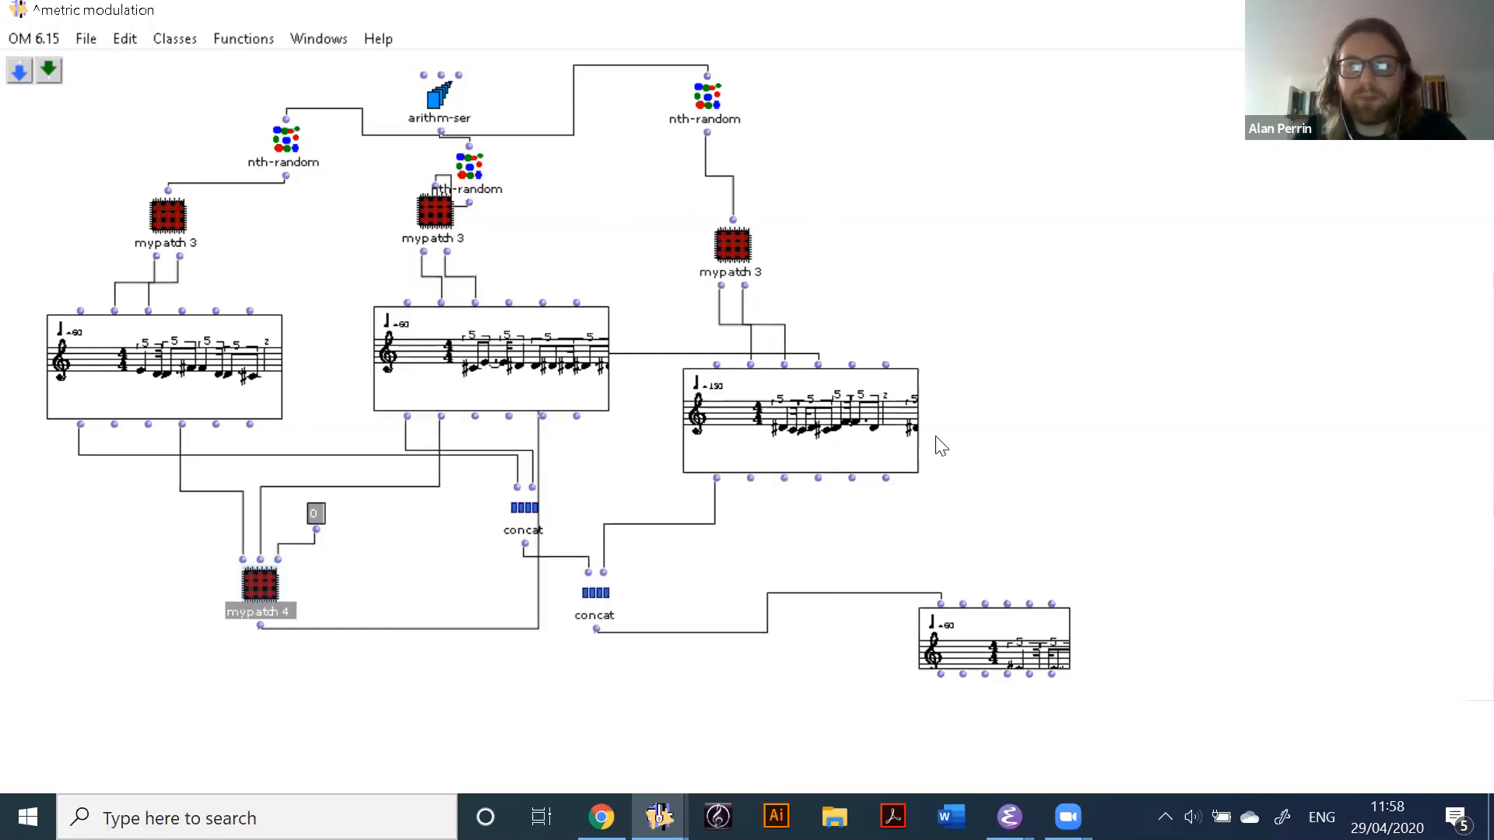
key("ctrl+w")
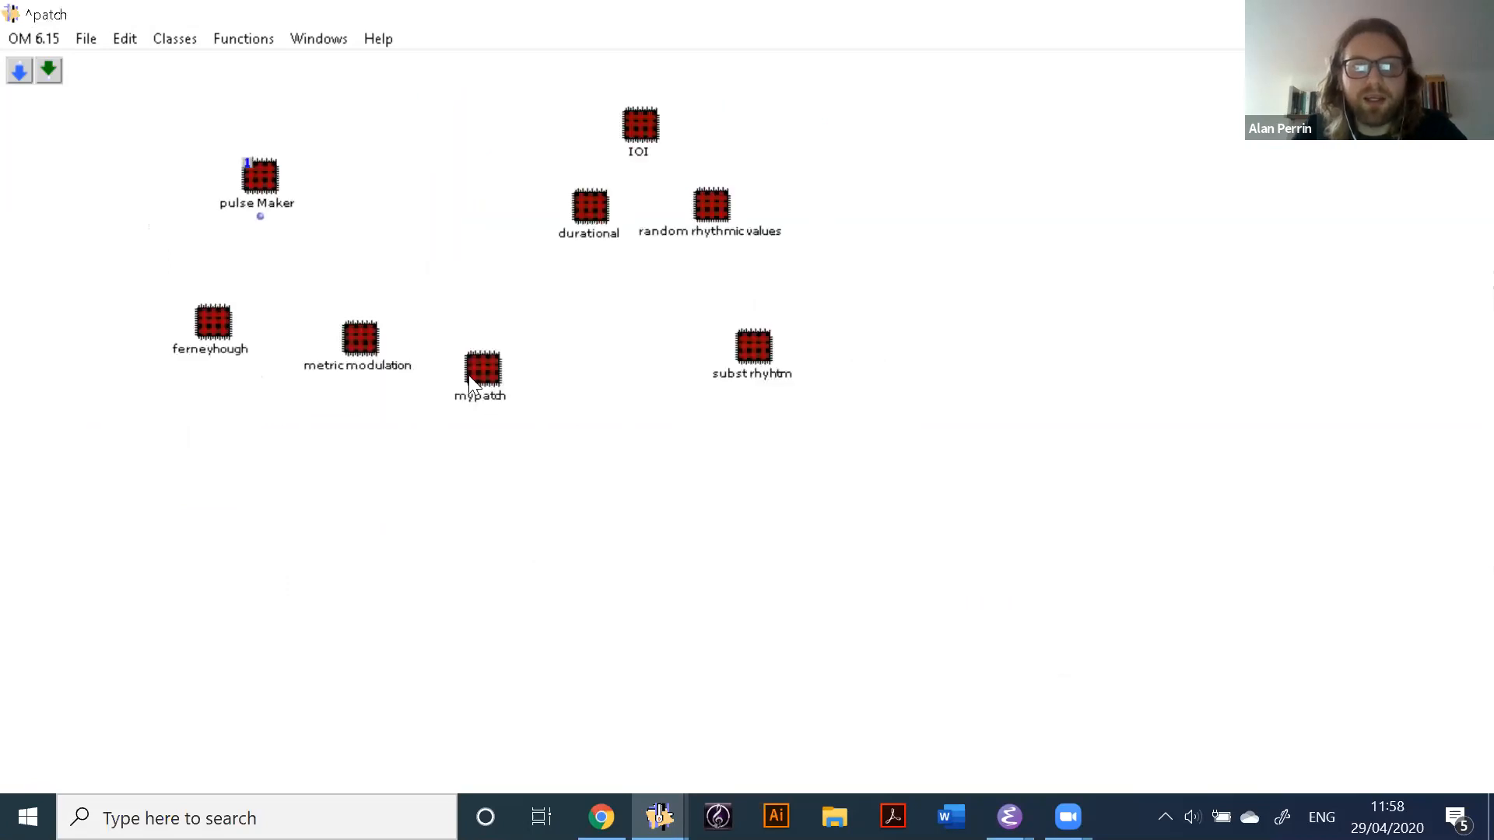
Step: Reopen mypatch, nudge the voice score upward, and add a print function below it
double_click(476, 369)
scroll(377, 428, "down", 2)
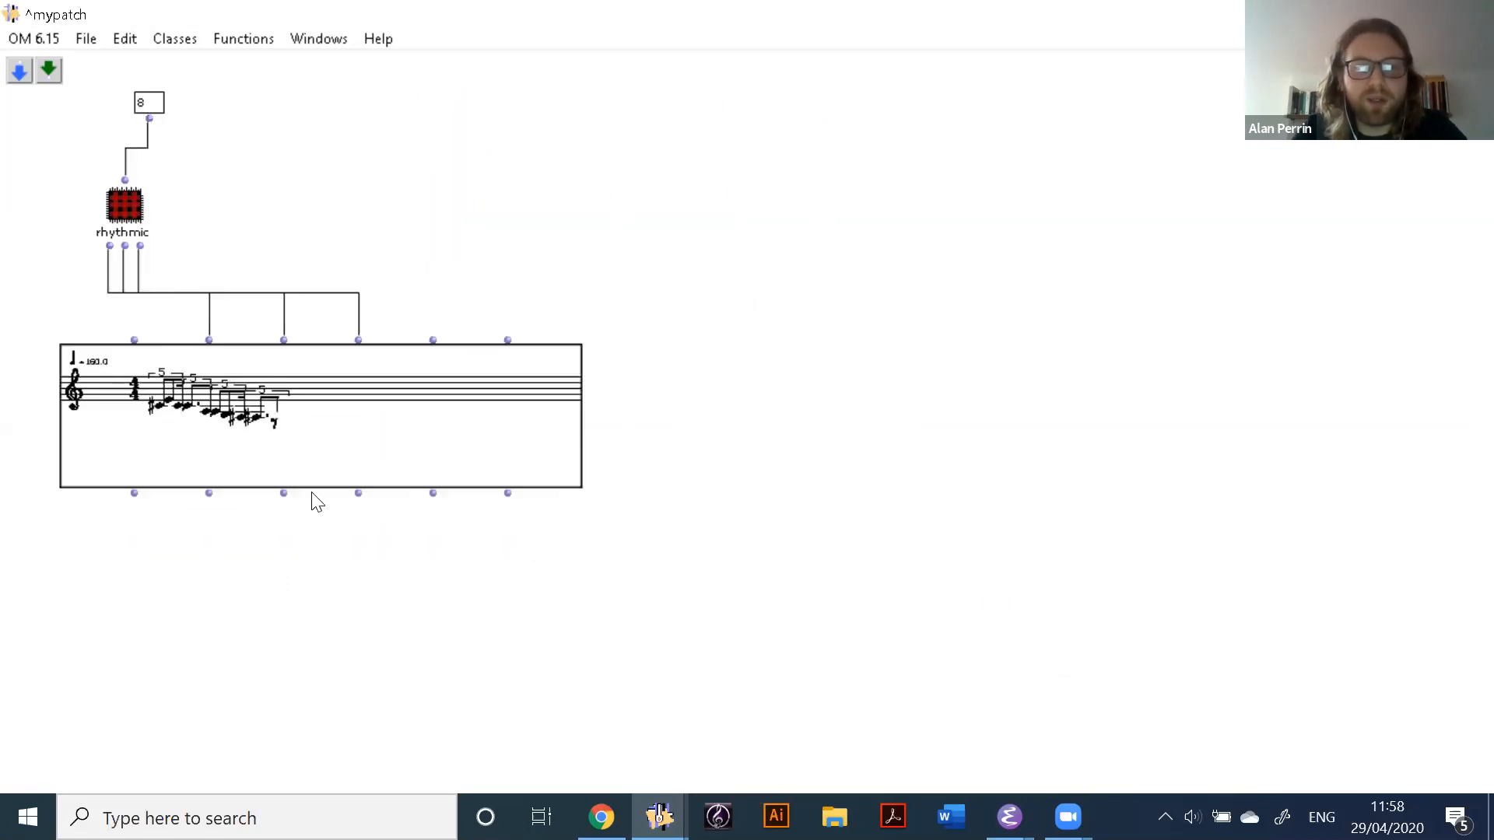
double_click(349, 576)
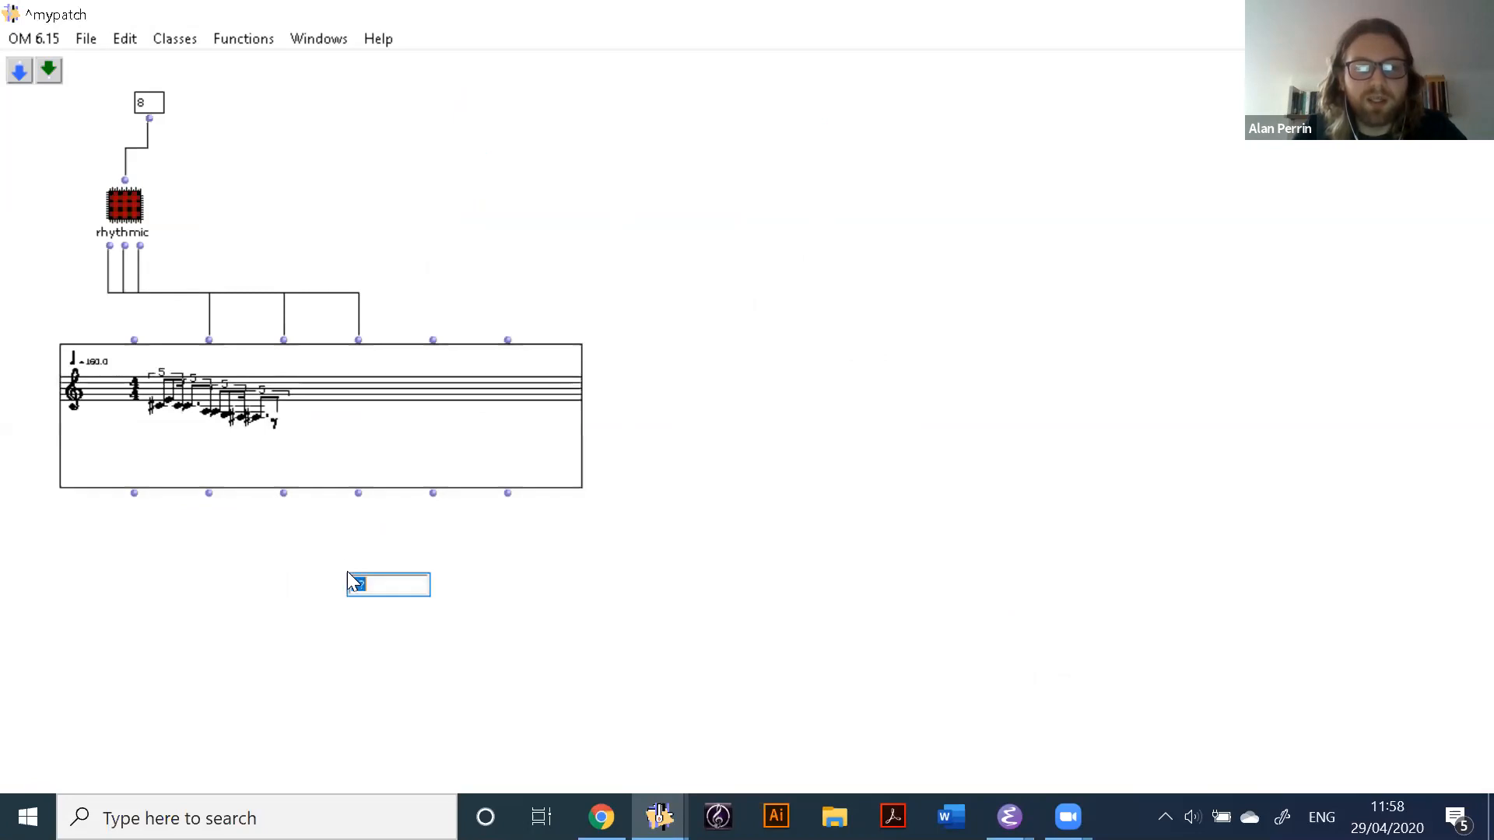
type("print")
key("Return")
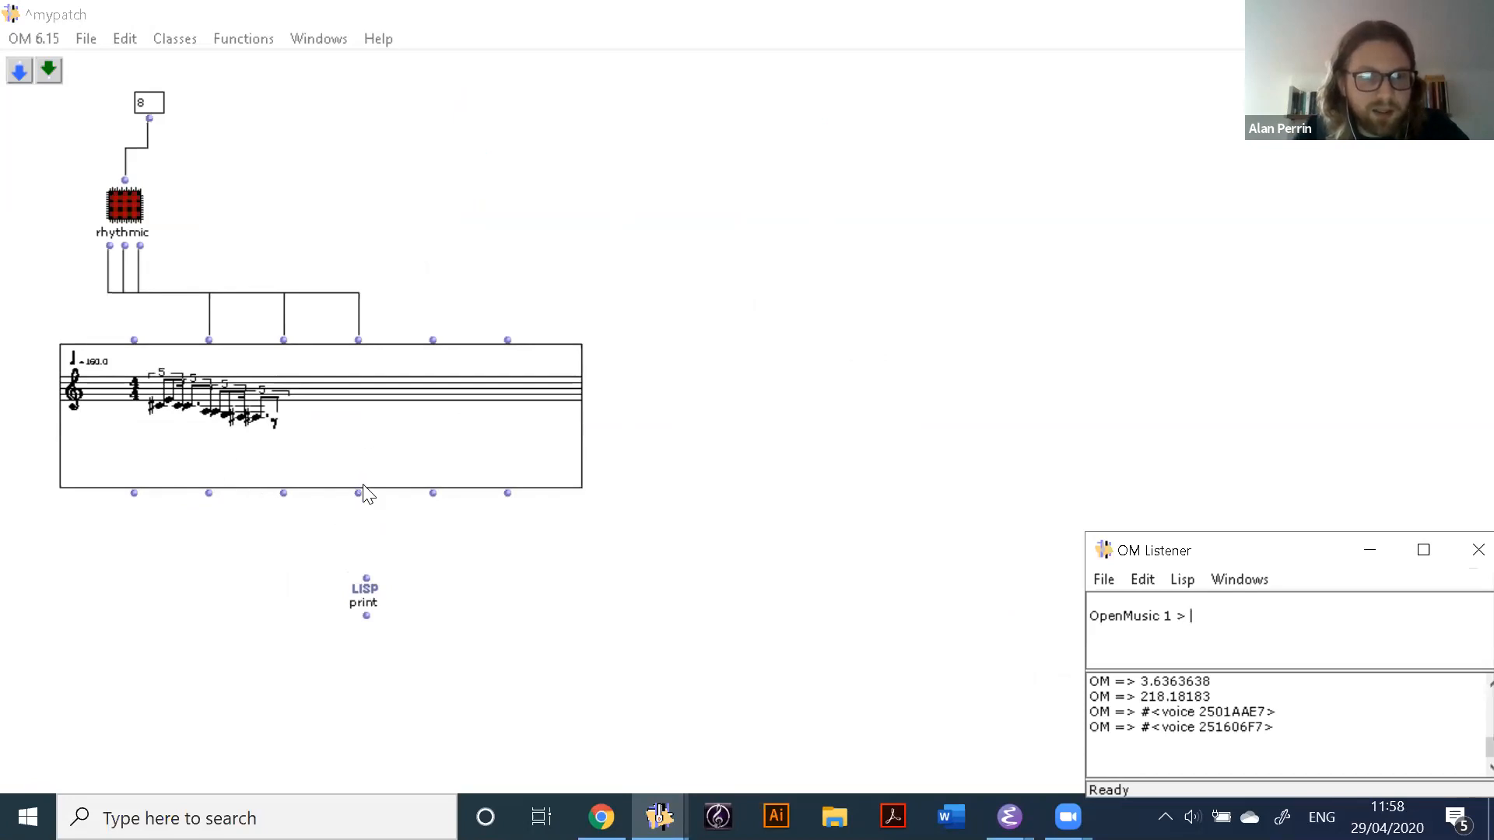
Step: Connect the voice score's fourth output to print and evaluate print to output the tempo list
left_click(364, 555)
left_click_drag(362, 596, 367, 579)
left_click(370, 596)
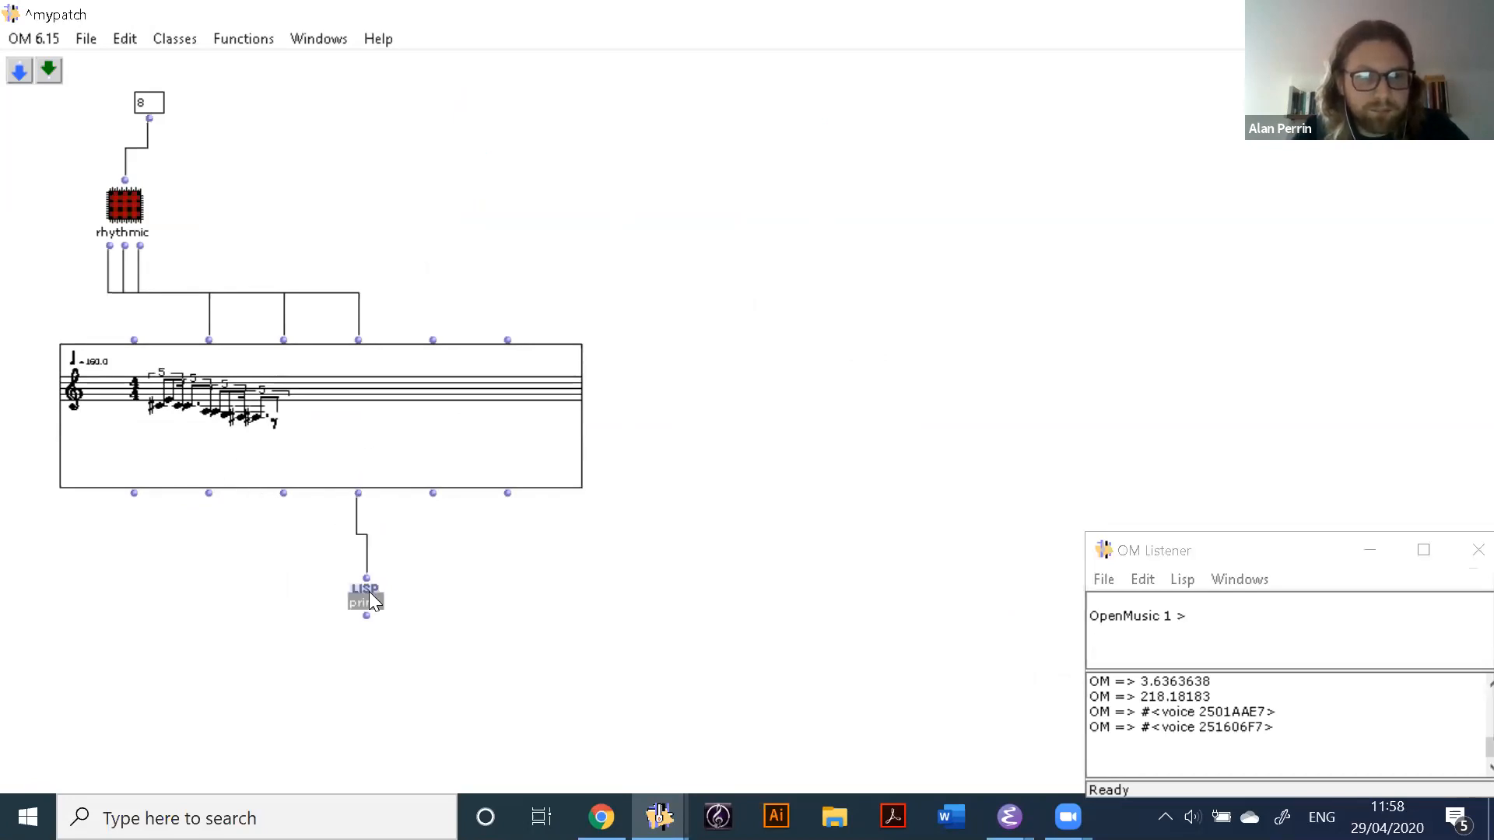
key("v")
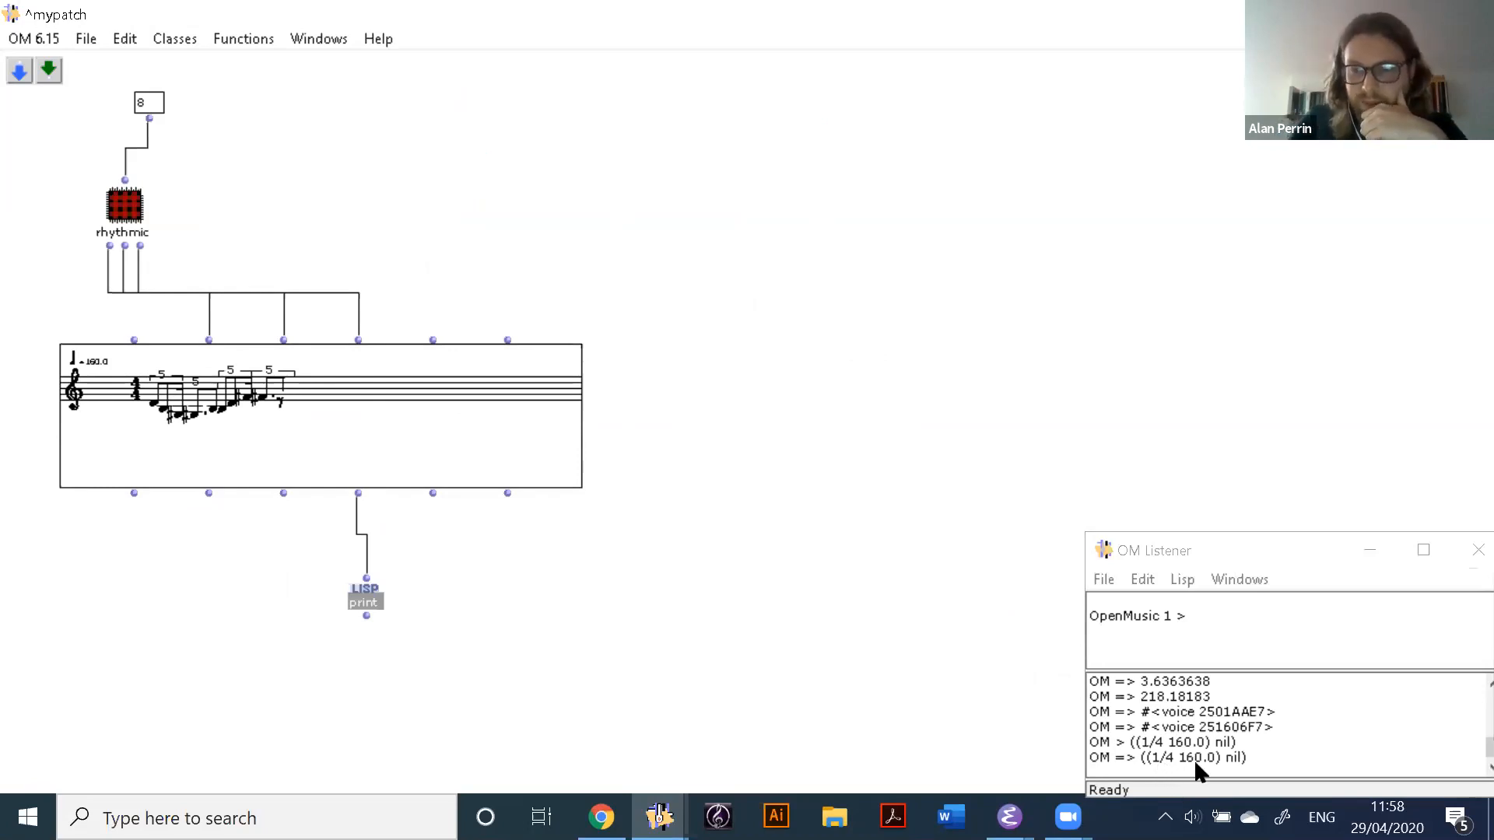
Step: Open the voice score in its editor to check its tempo and rhythm, and close the editor
left_click(580, 554)
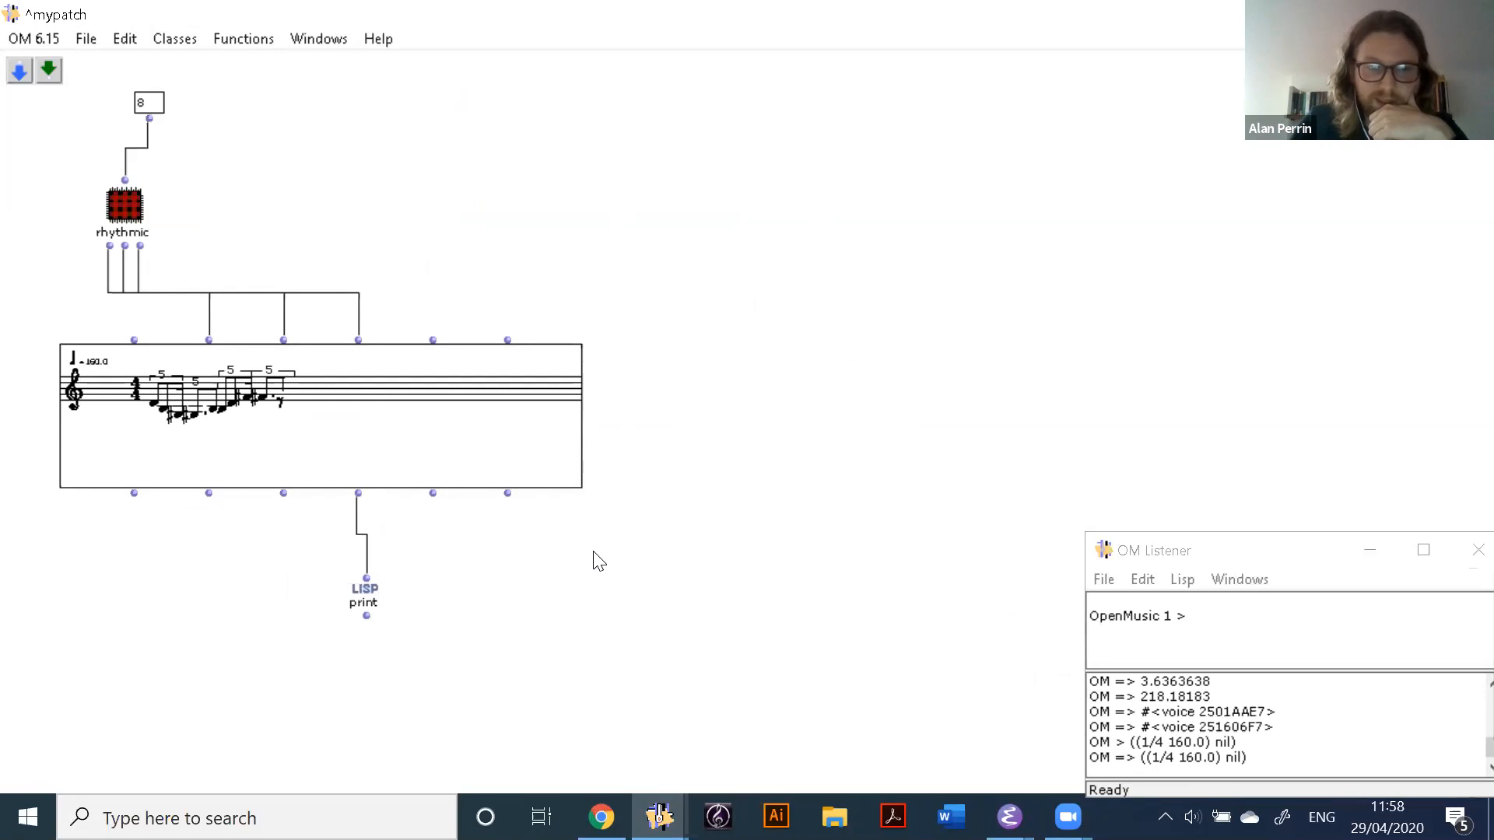
double_click(170, 422)
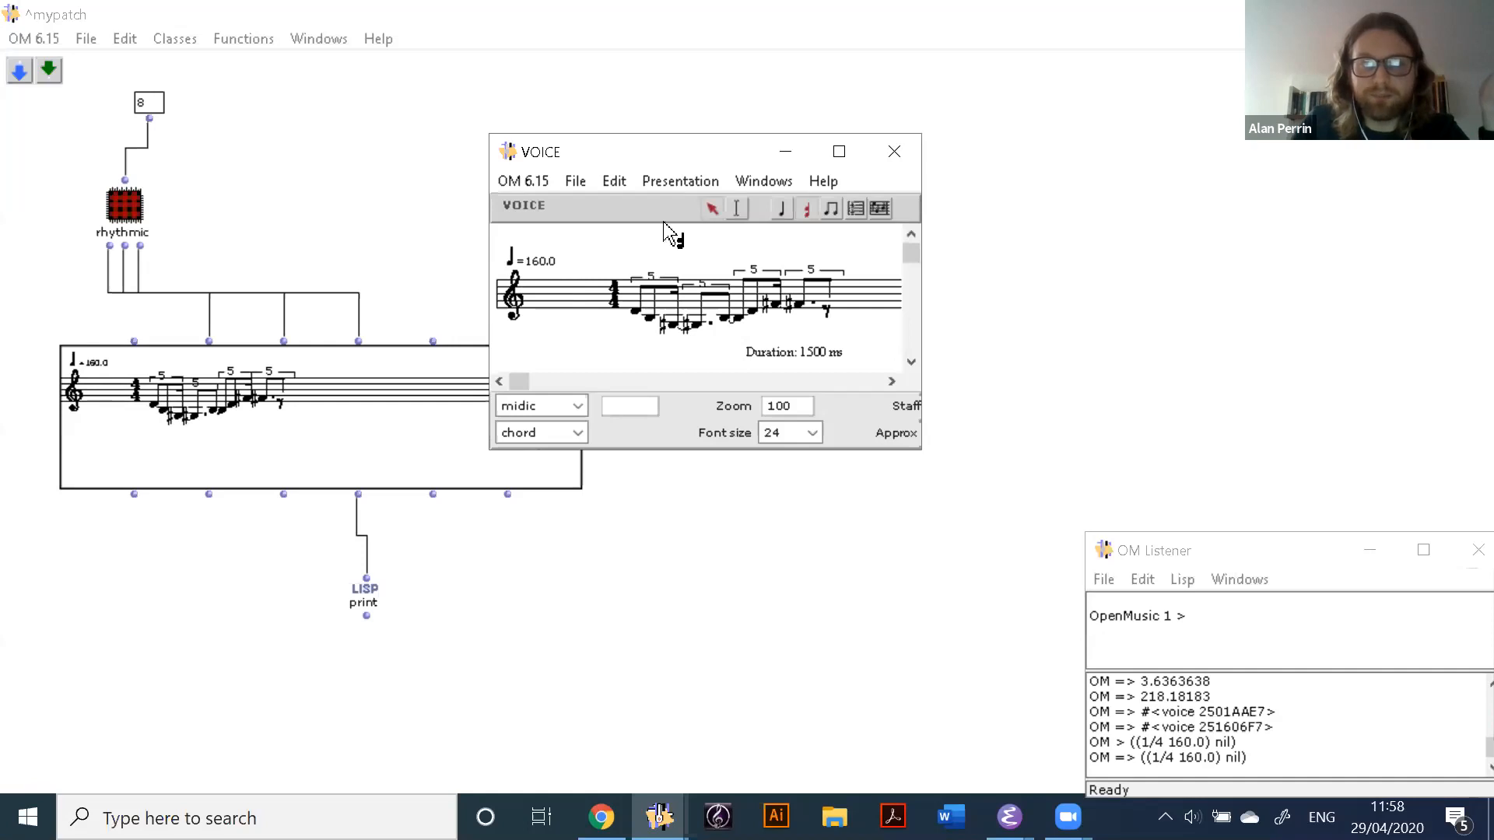
left_click(894, 151)
Step: Move print closer to the voice score and add a car function below it
left_click_drag(365, 600, 366, 580)
left_click(310, 677)
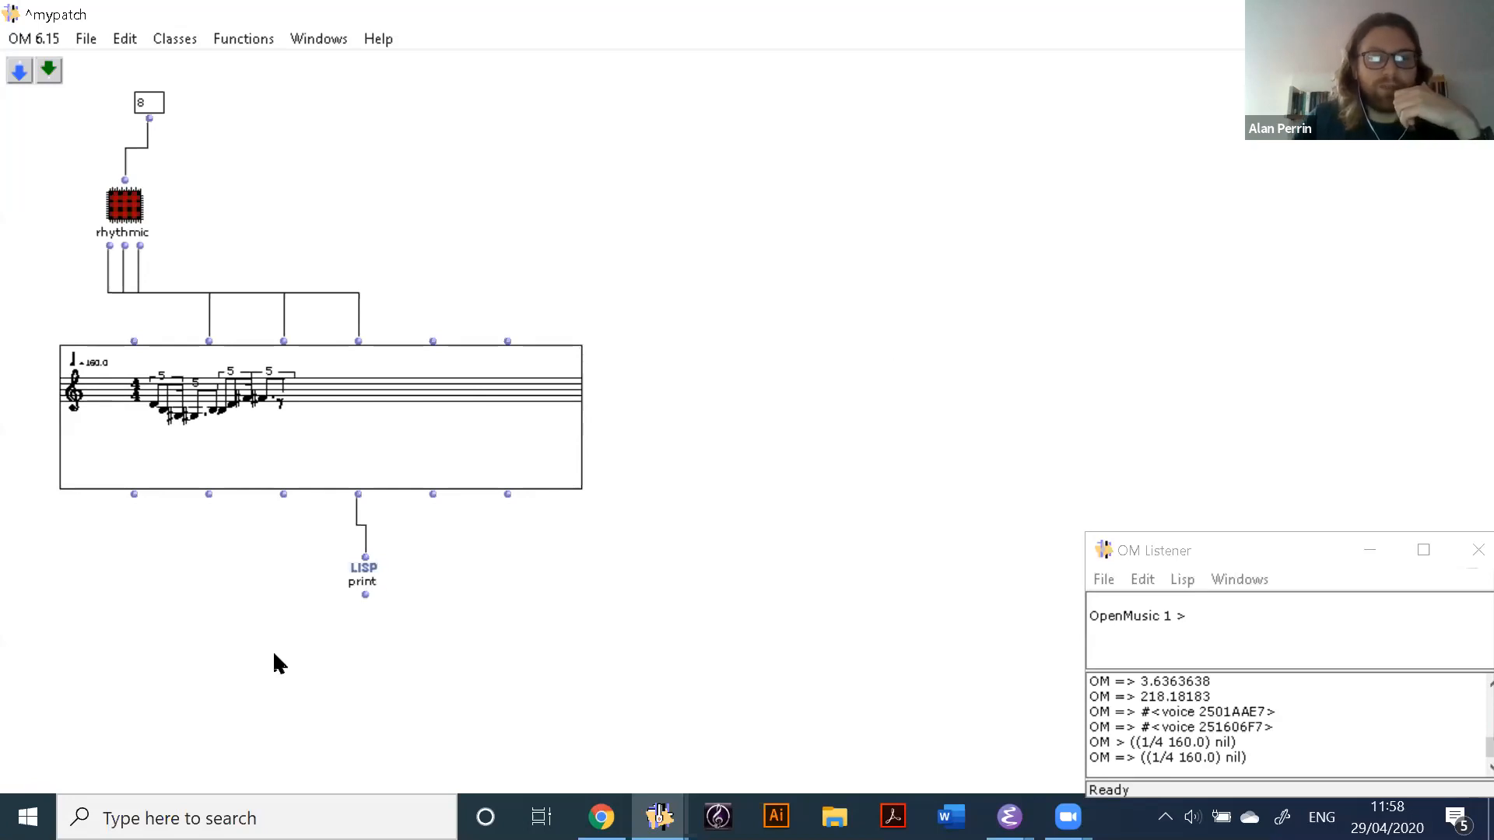
double_click(275, 656)
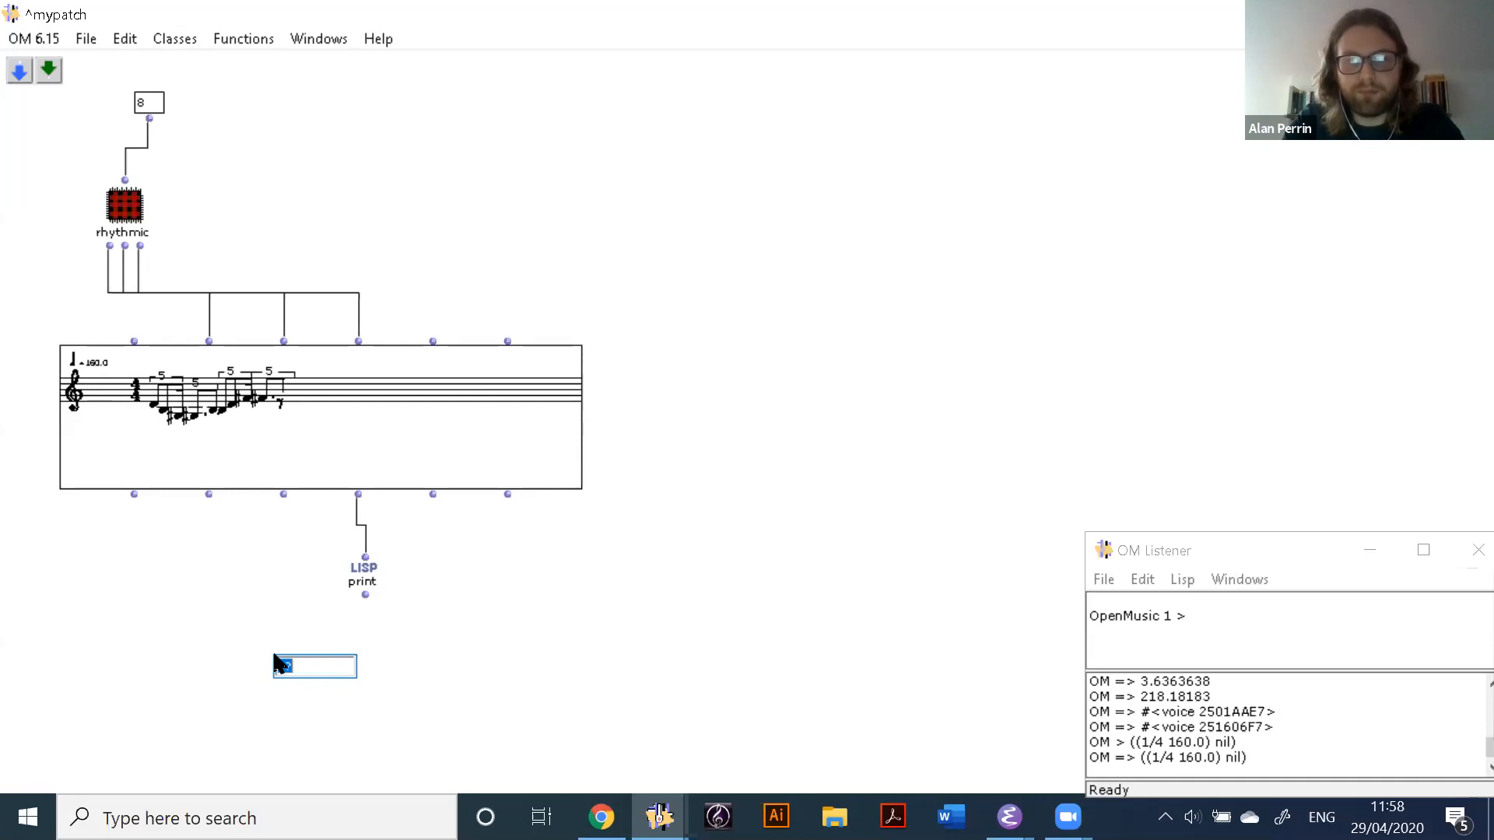
type("car")
left_click(255, 668)
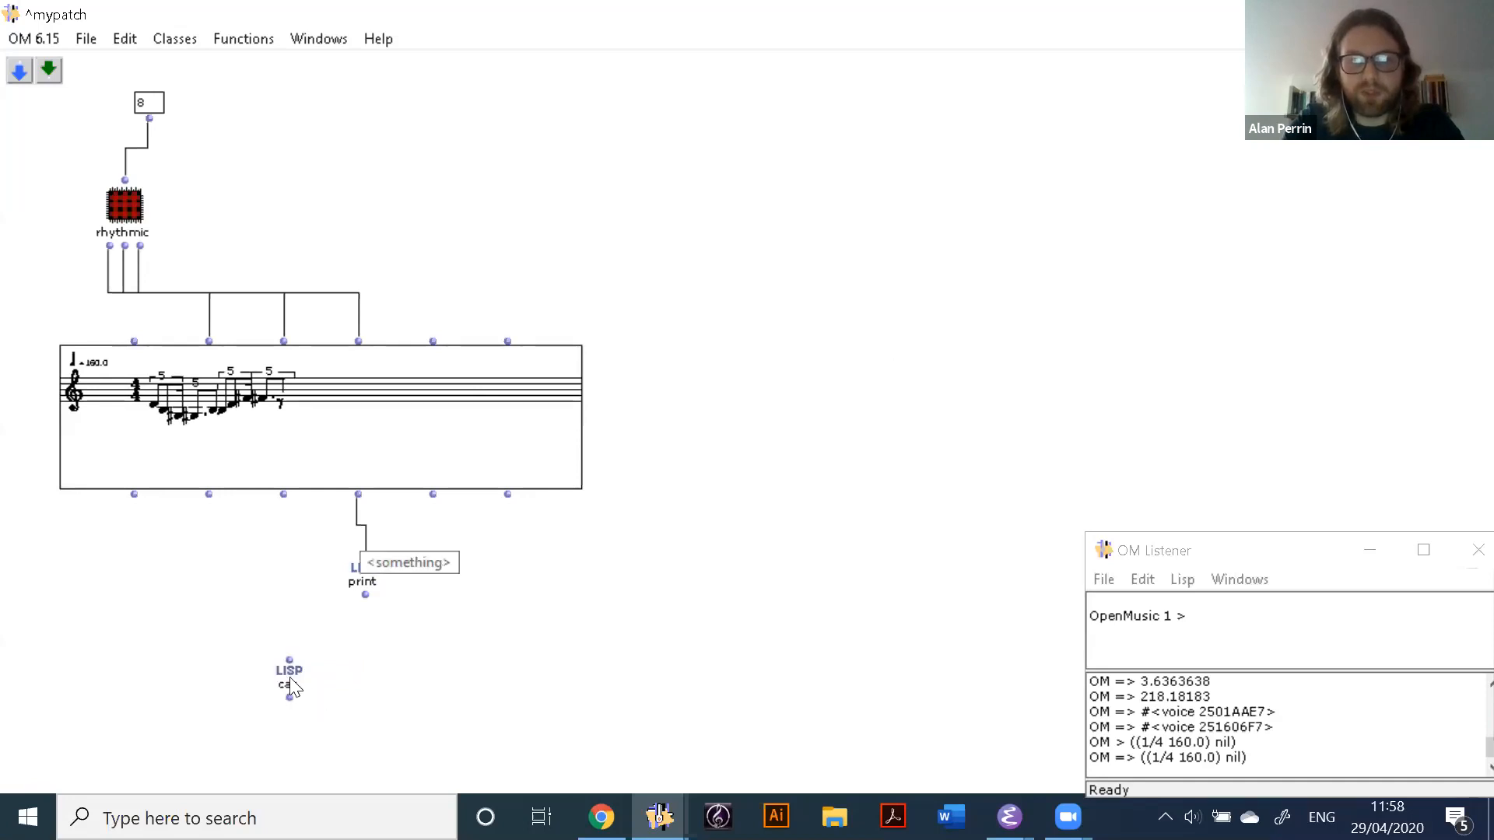
left_click_drag(289, 671, 265, 650)
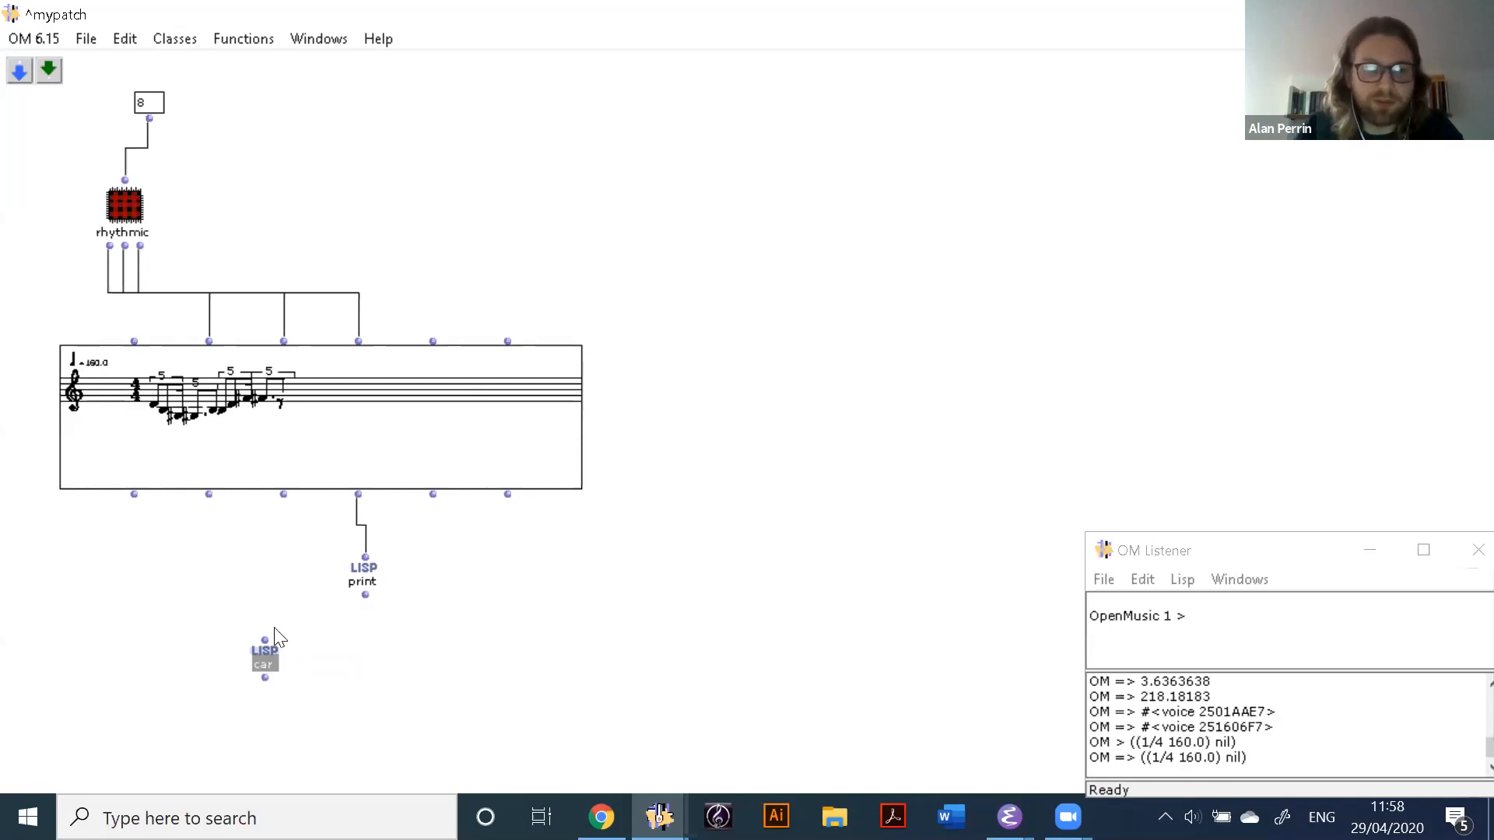
Step: Feed the output of print into car and evaluate car
mouse_move(365, 595)
left_mouse_down()
mouse_move(355, 654)
mouse_move(264, 655)
mouse_move(264, 631)
left_mouse_up()
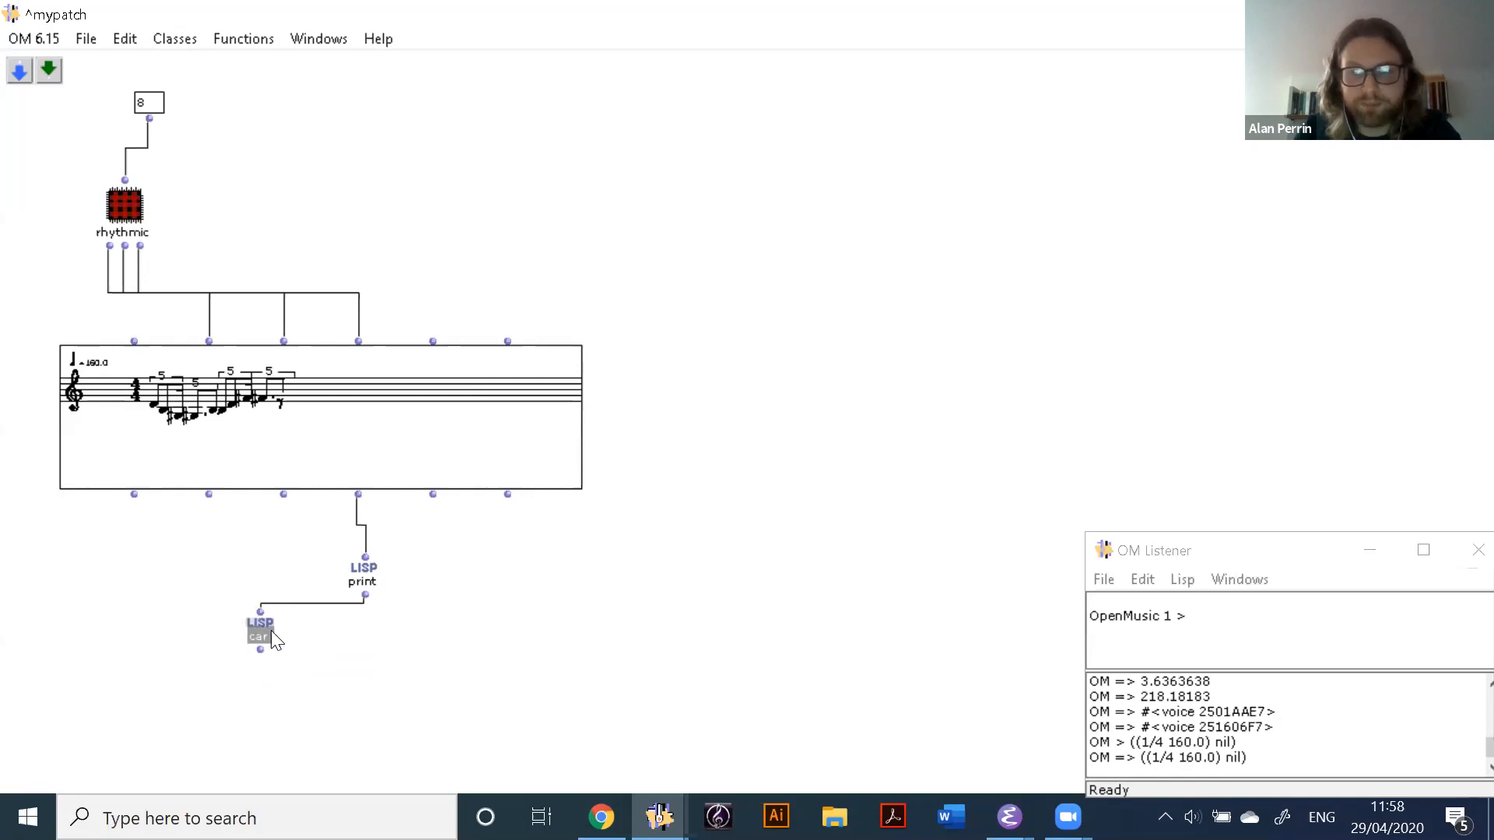
key("v")
left_click(394, 657)
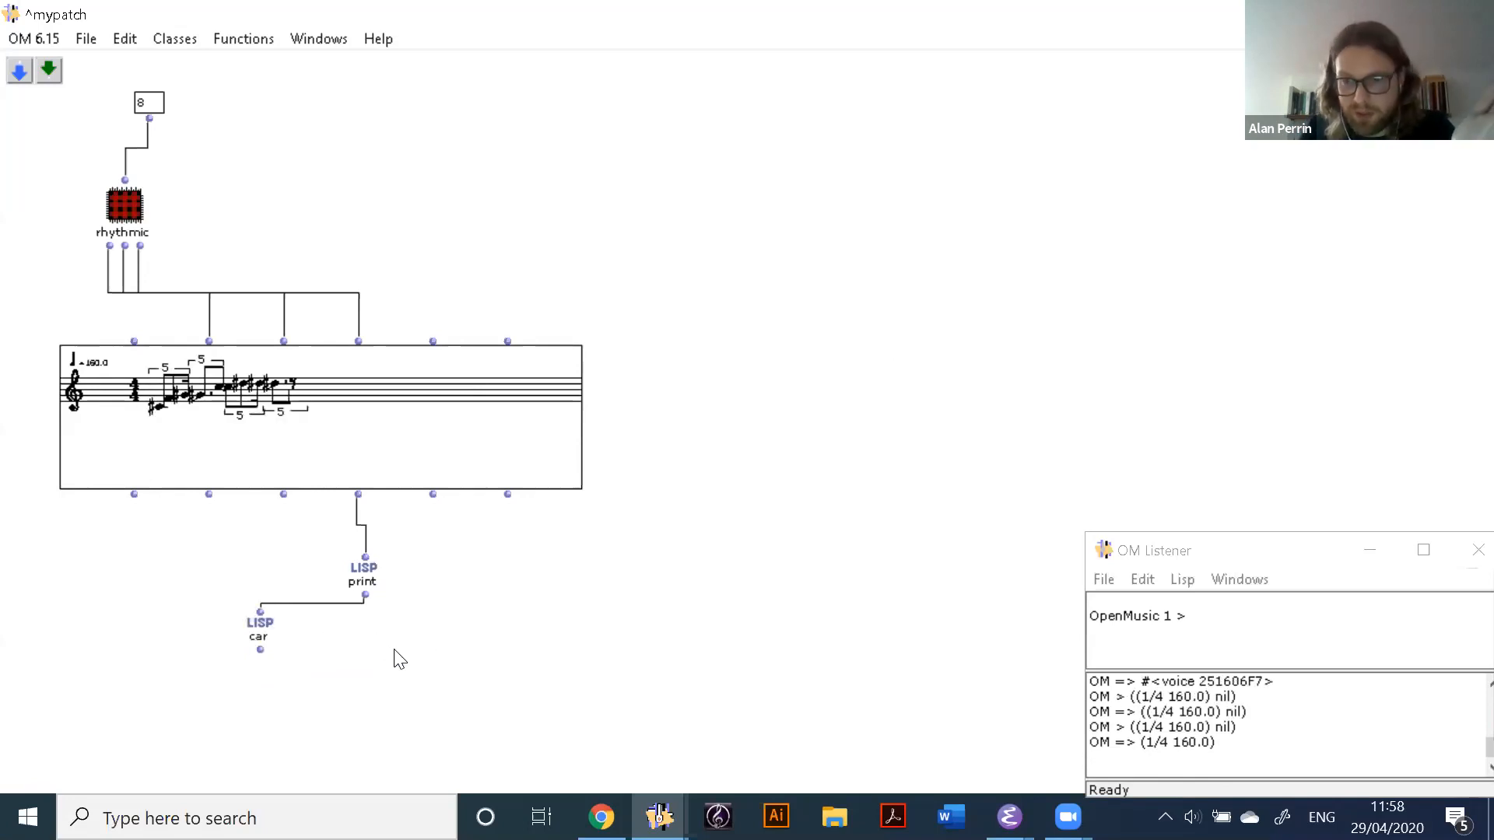
Step: Connect the voice score's fourth output directly to car and evaluate car
left_click(363, 575)
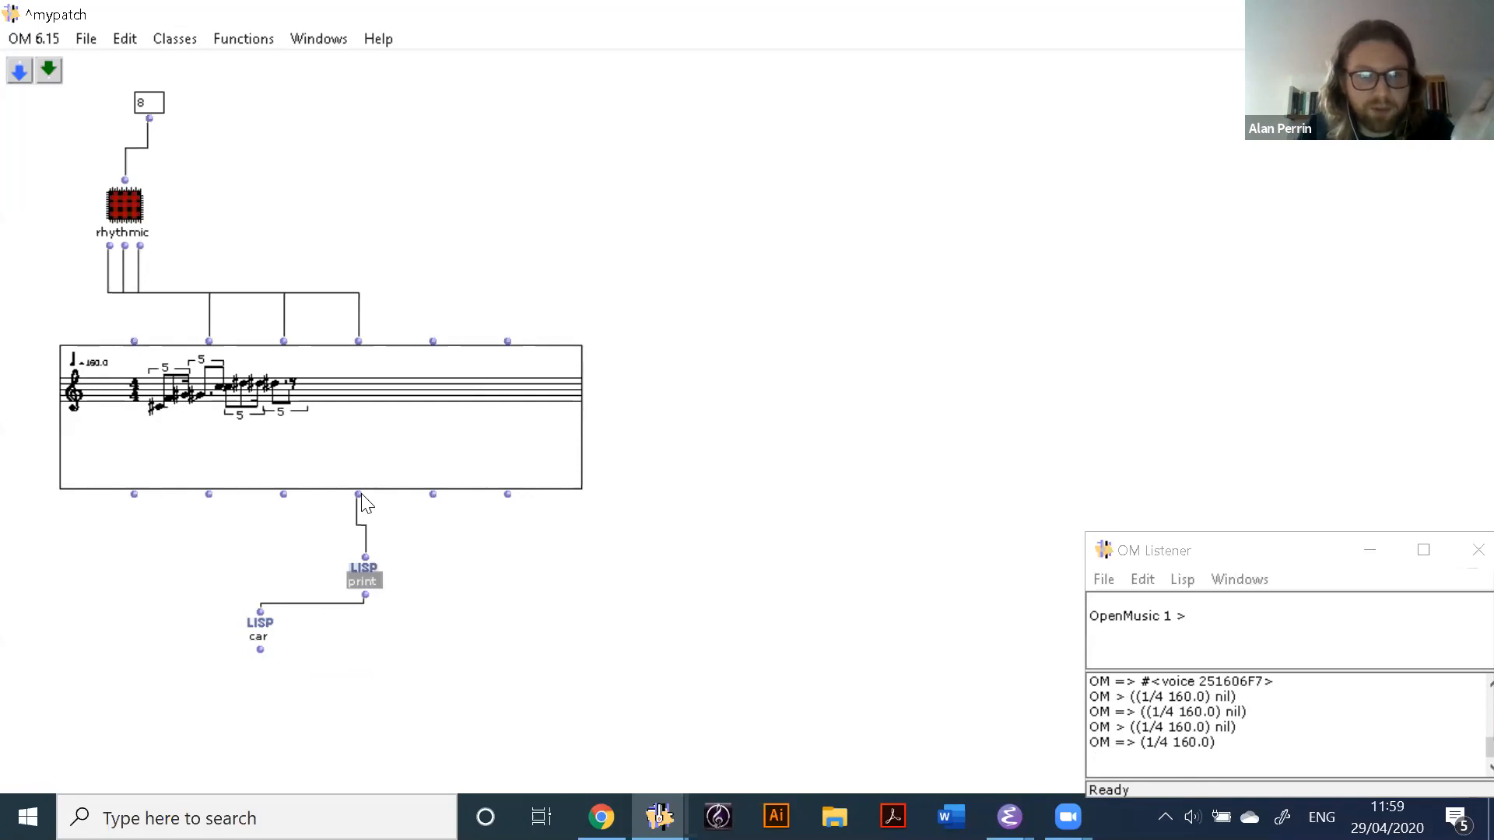
left_click_drag(357, 495, 260, 613)
left_click(265, 632)
key("v")
Step: Disconnect print and set it aside, and place car directly beneath the voice score's fourth output
left_click(362, 581)
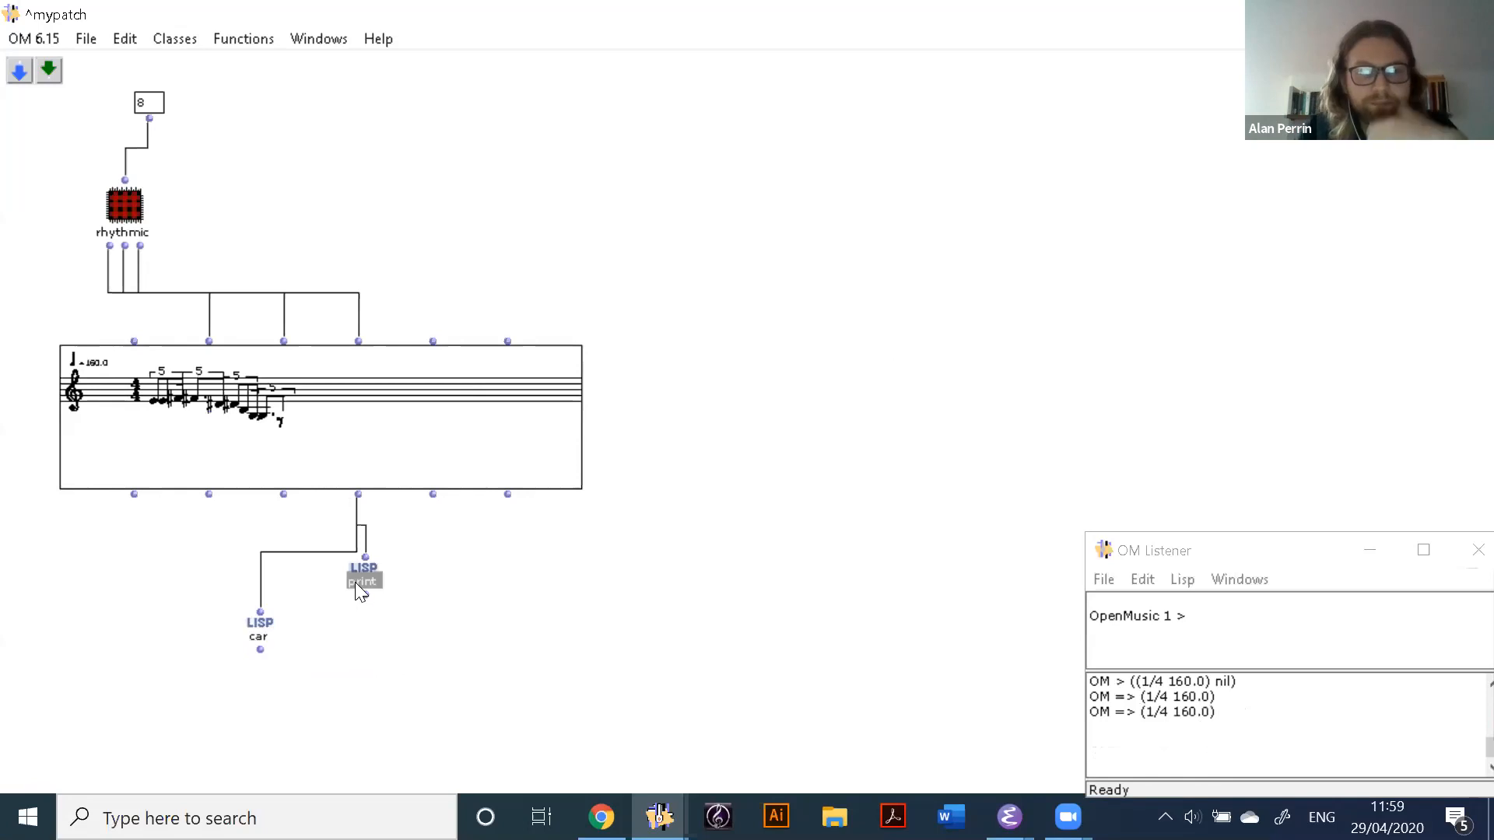
left_click_drag(492, 650, 492, 649)
key("Delete")
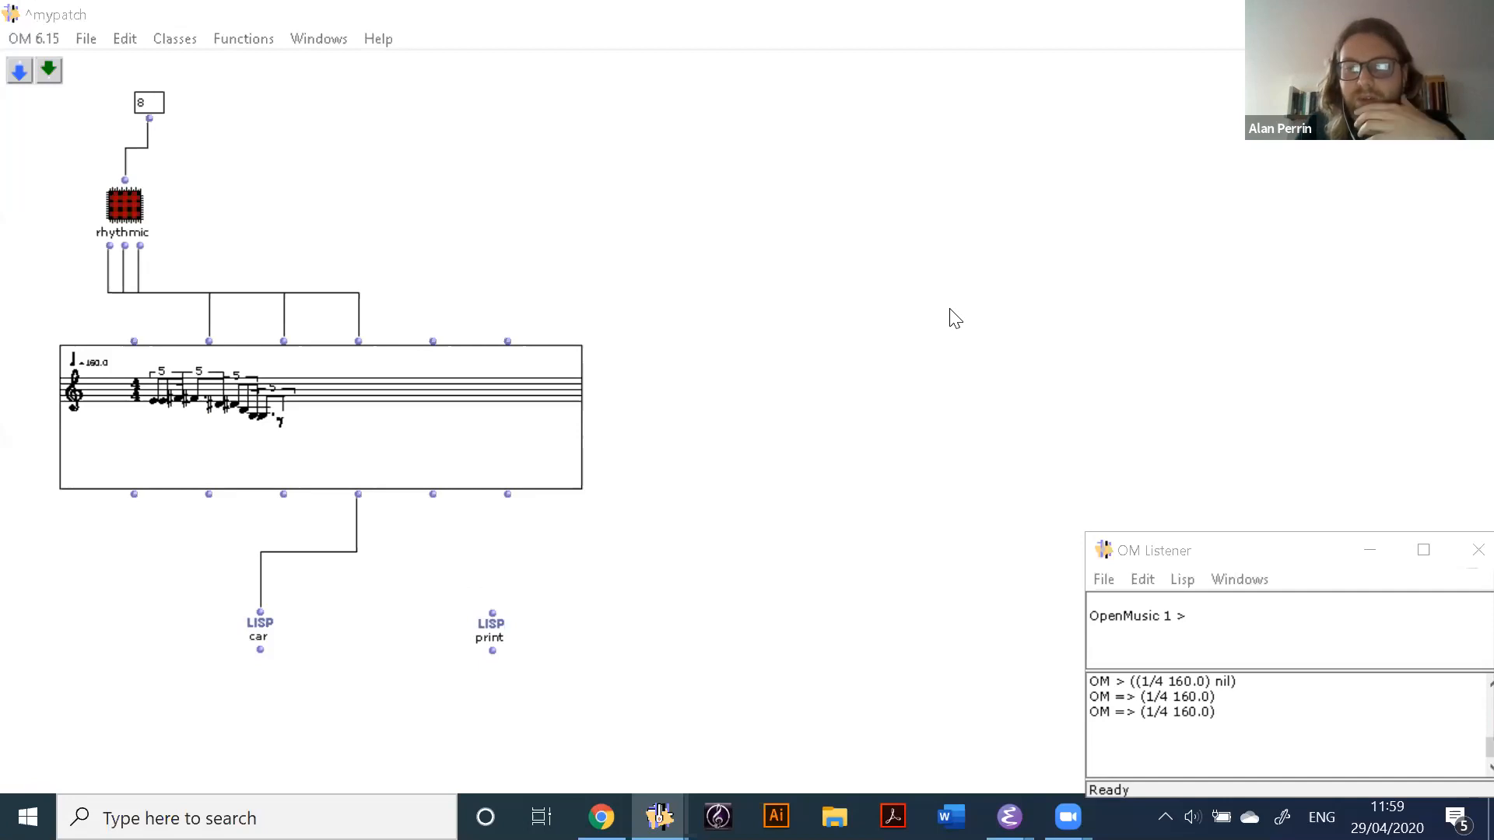
left_click_drag(262, 623, 354, 570)
left_click(430, 563)
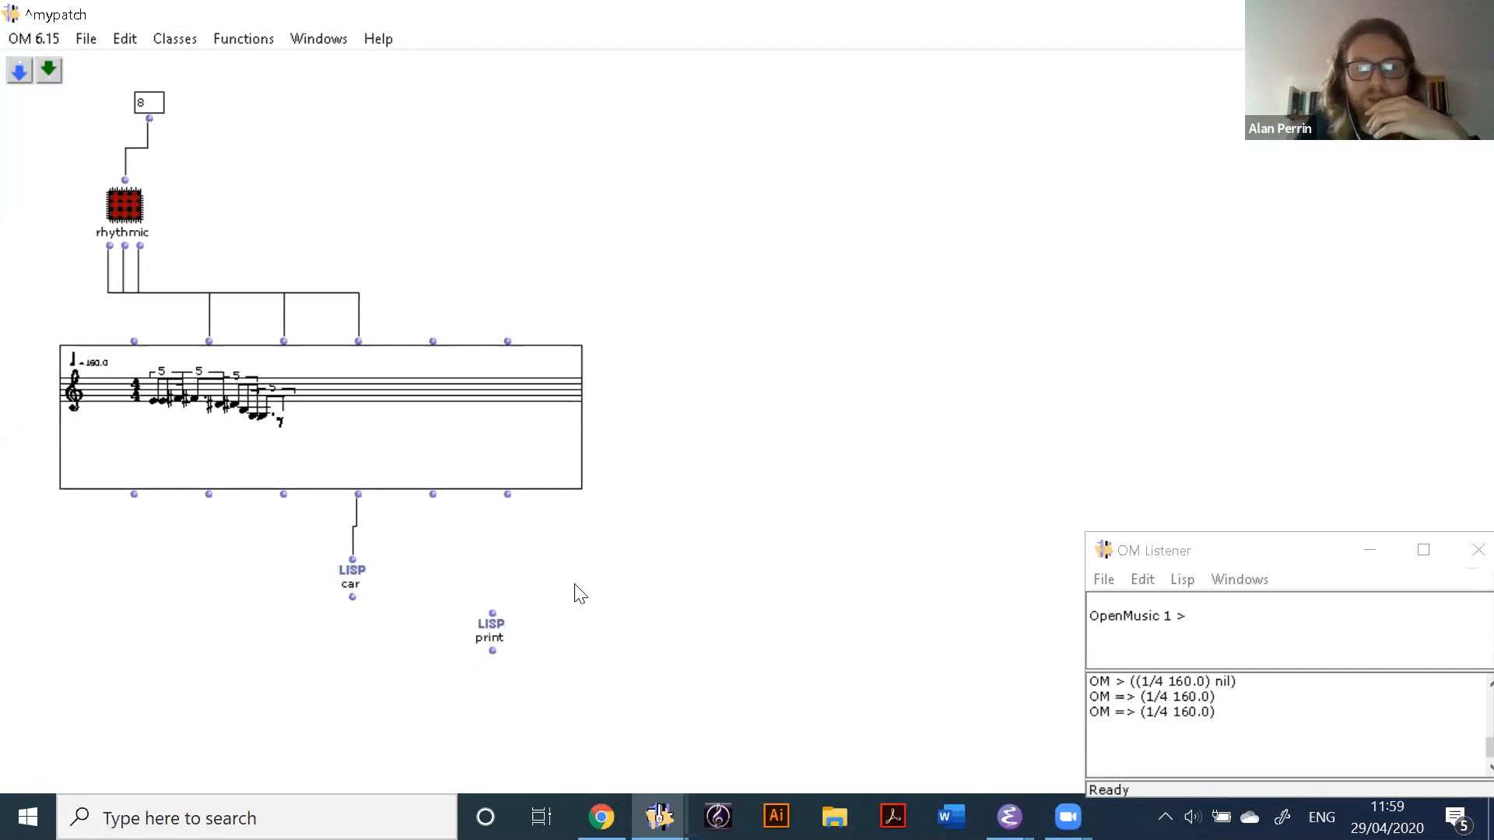
Step: Add a second car function, feed it the first car's output and evaluate it
double_click(348, 671)
type("car")
key("Return")
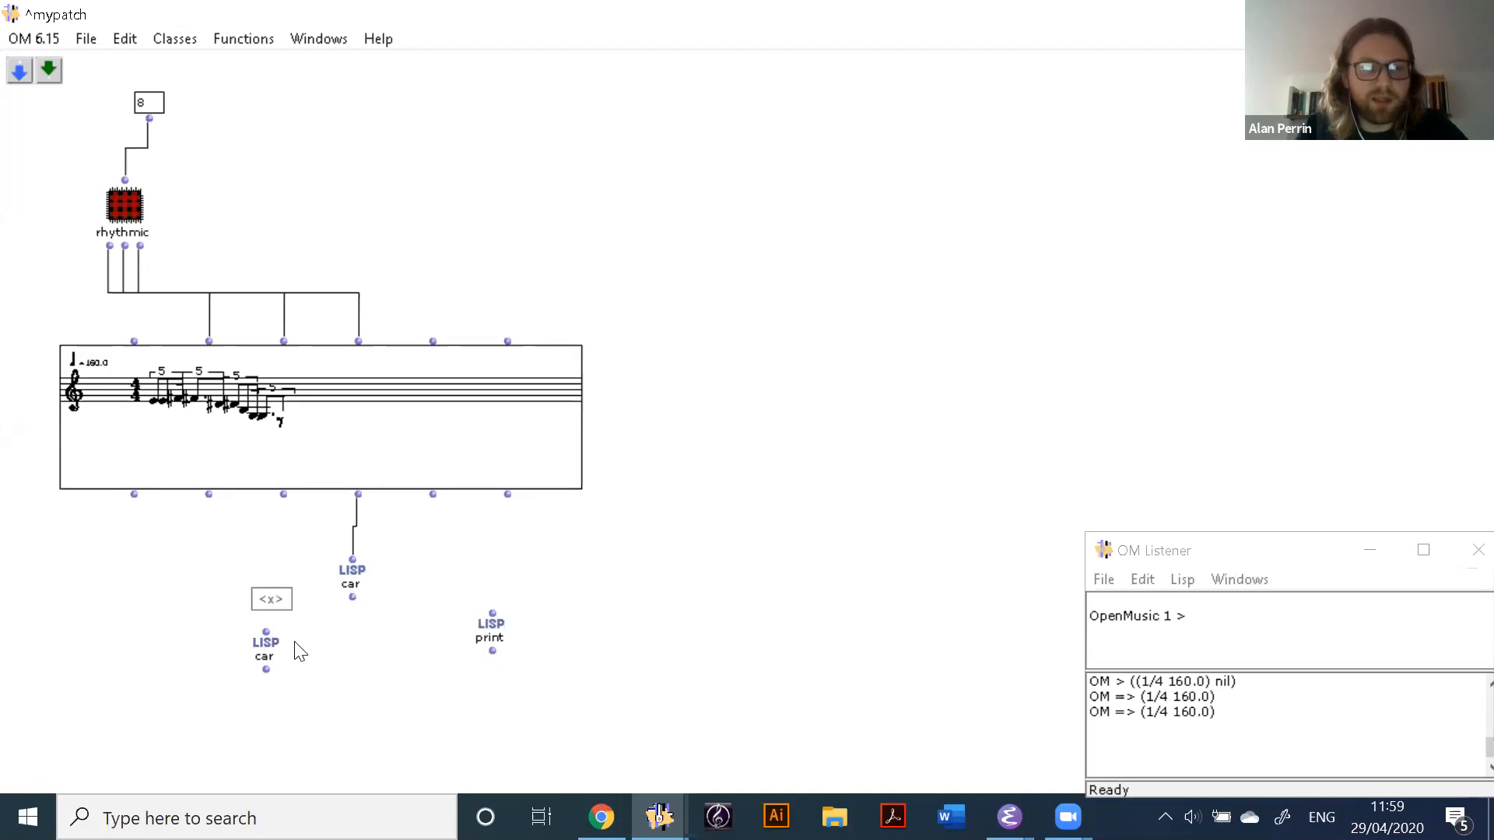
left_click_drag(268, 627, 266, 630)
left_click(263, 660)
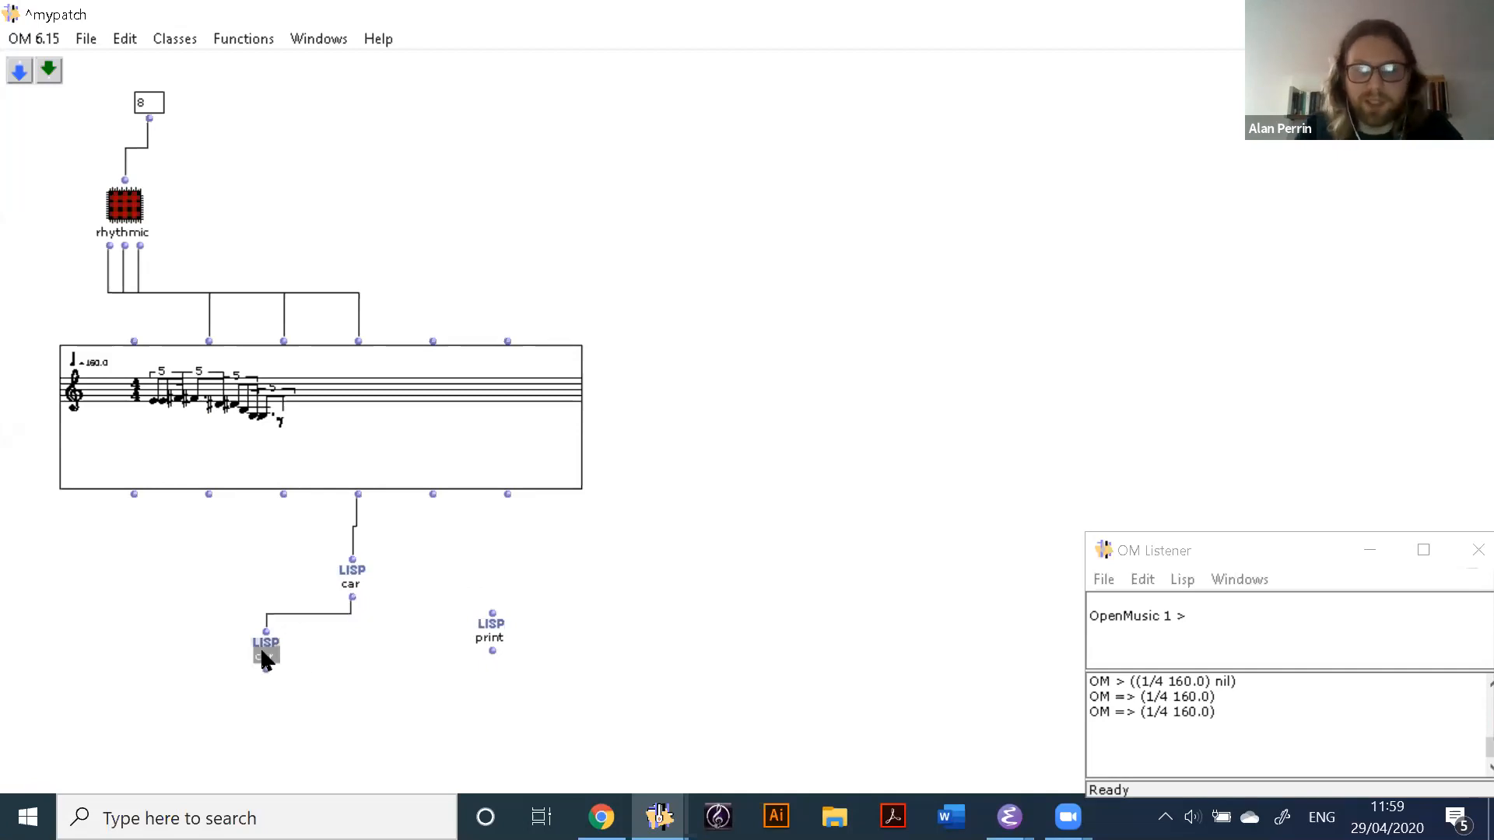
key("v")
left_click_drag(343, 579, 343, 562)
left_click(378, 621)
Step: Add a cdr function, feed it the first car's output and evaluate it
double_click(360, 646)
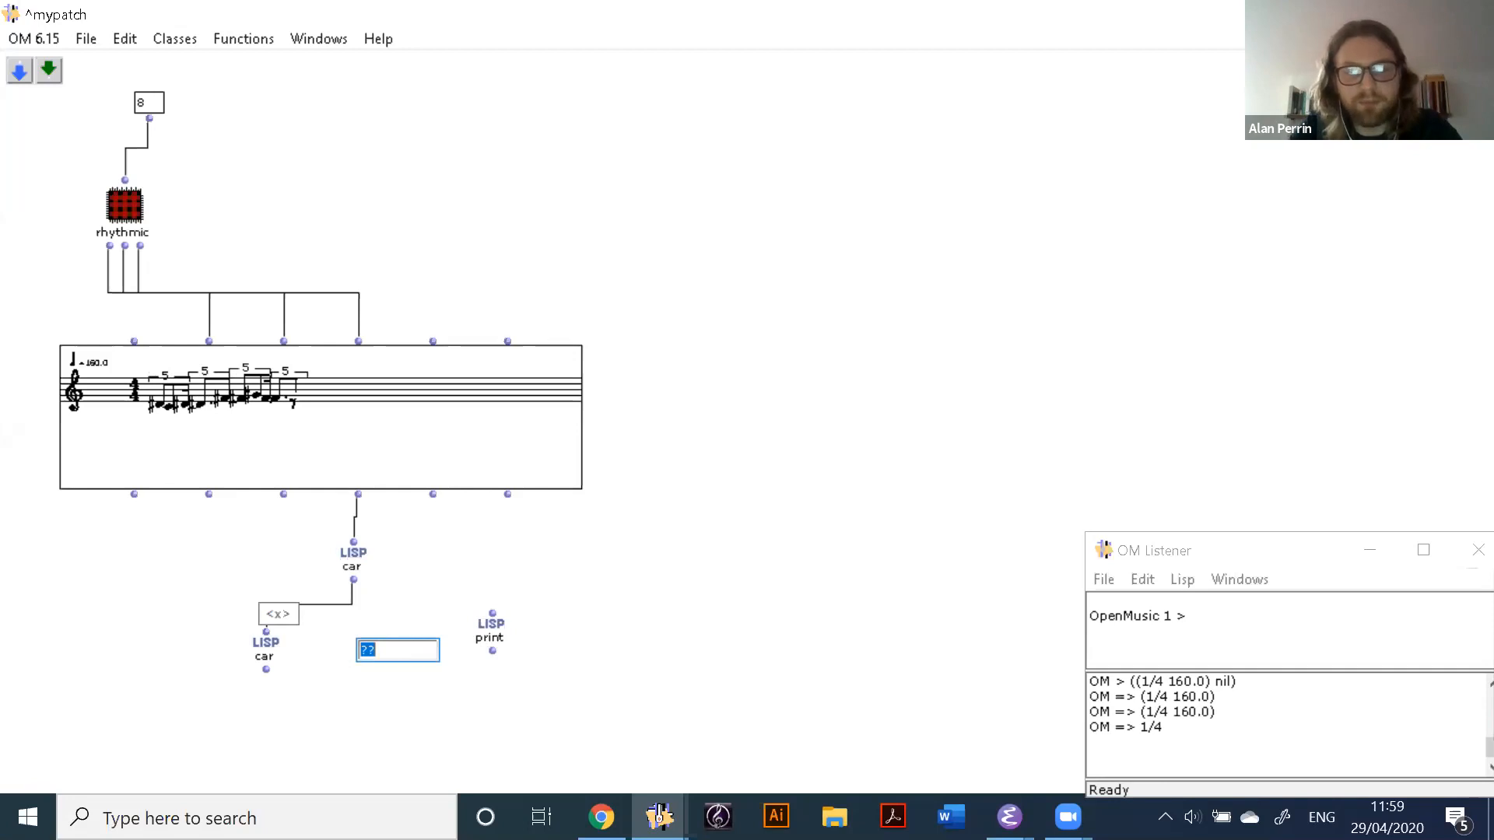
key("Return")
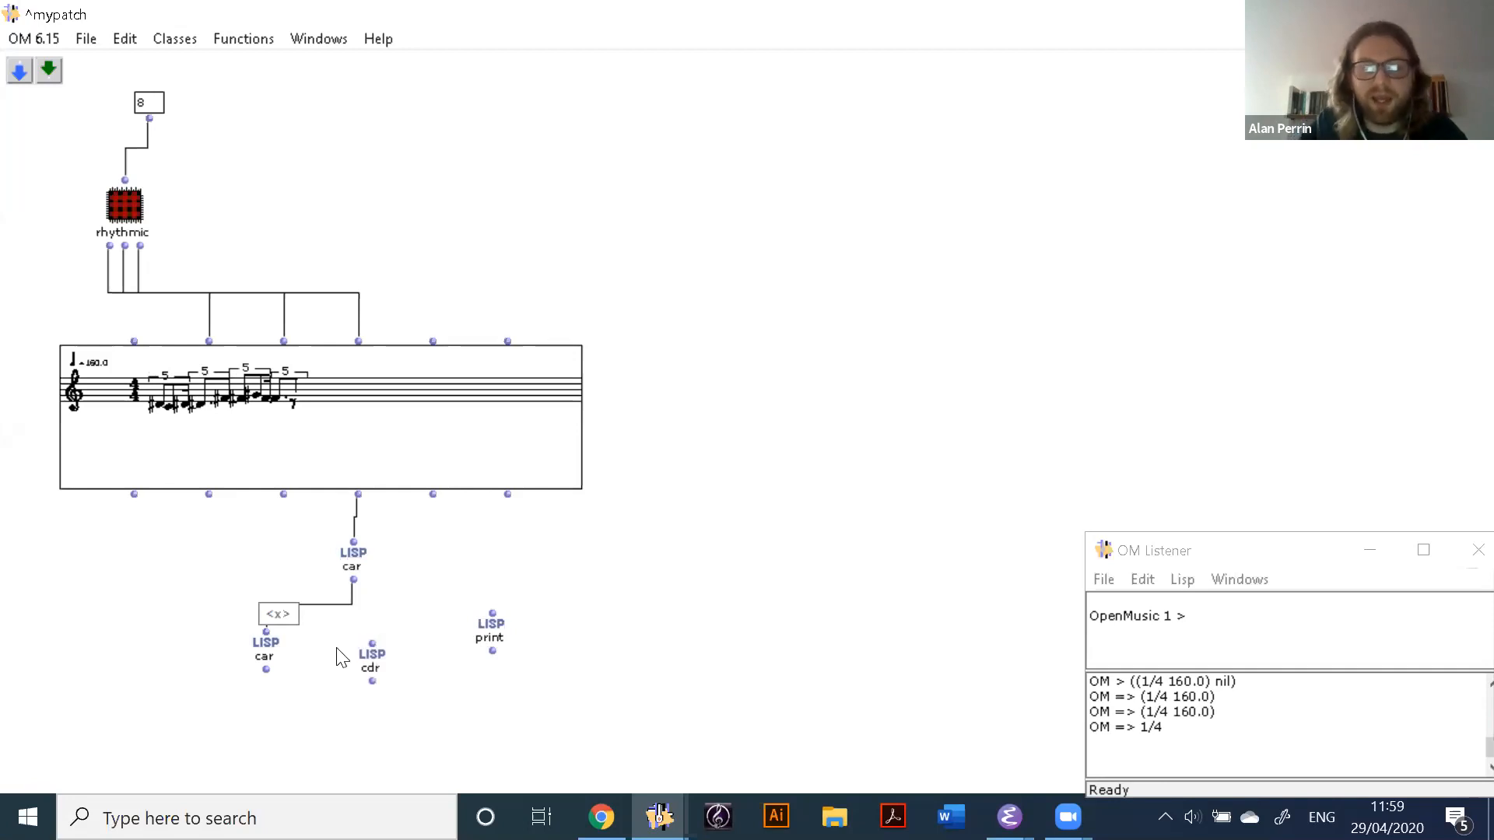
left_click_drag(351, 585, 373, 645)
left_click(373, 666)
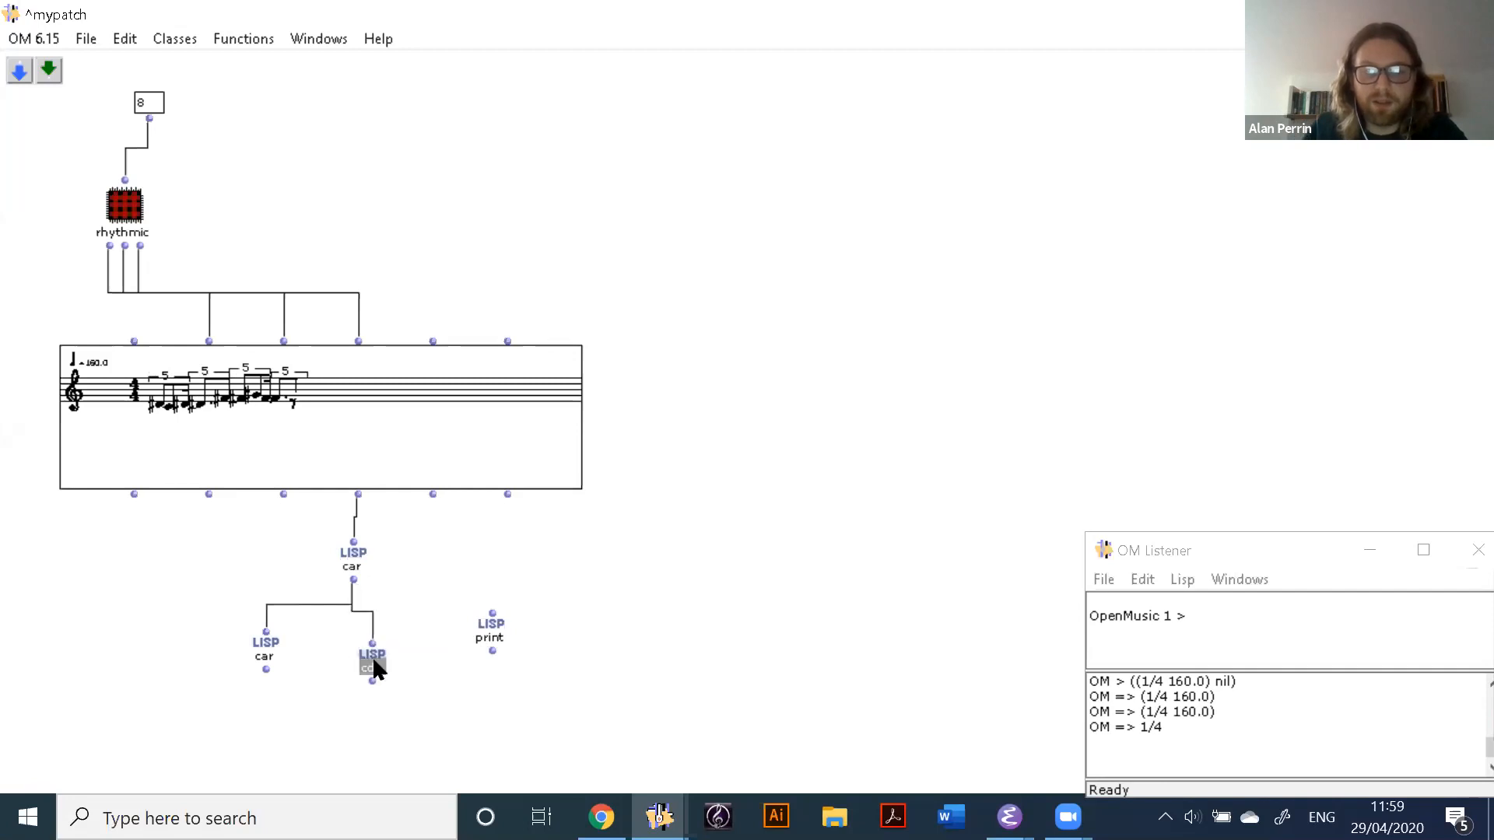
key("v")
left_click_drag(372, 660, 393, 627)
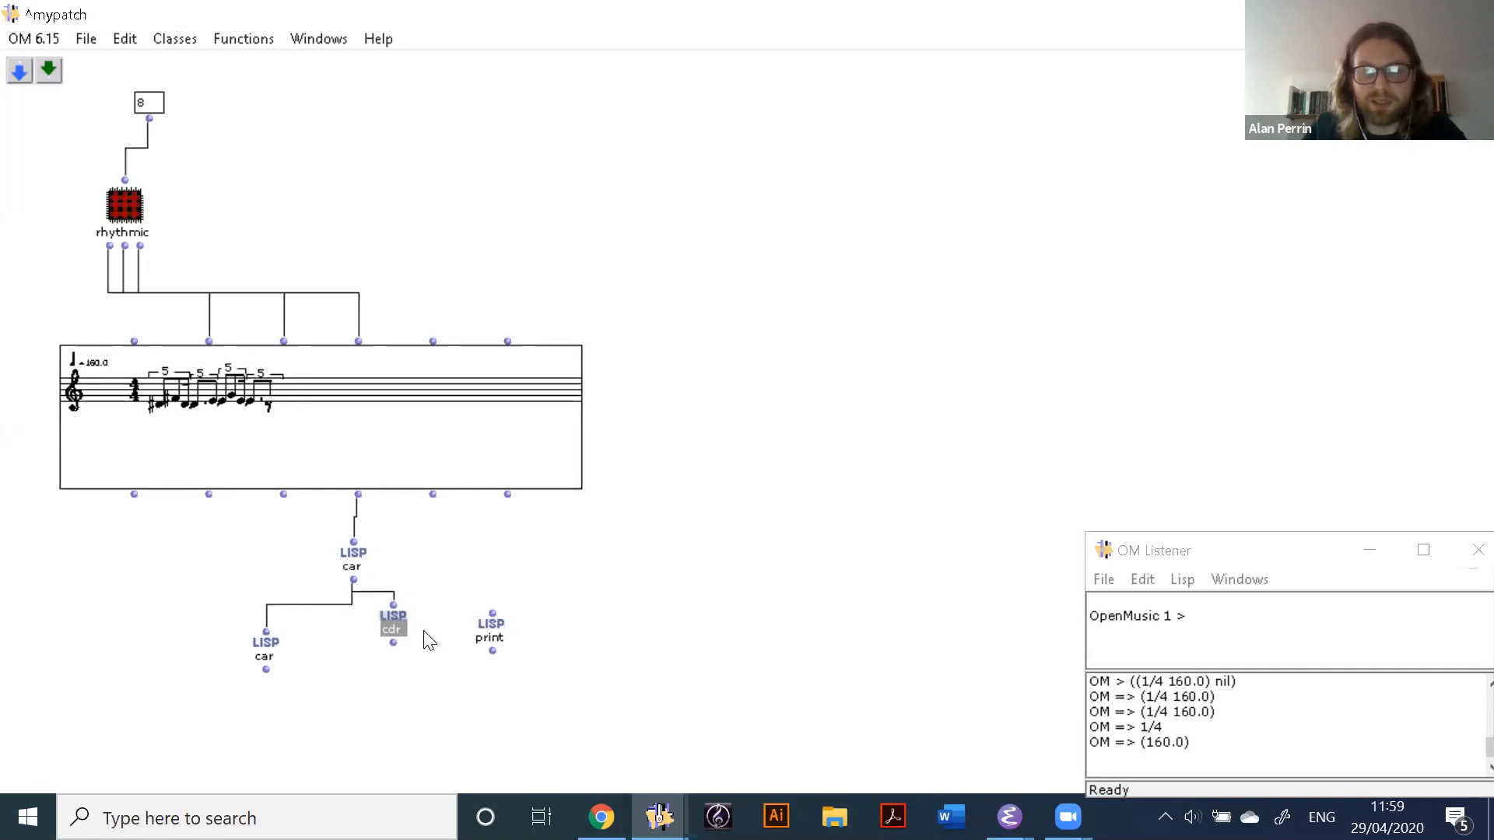
left_click(434, 596)
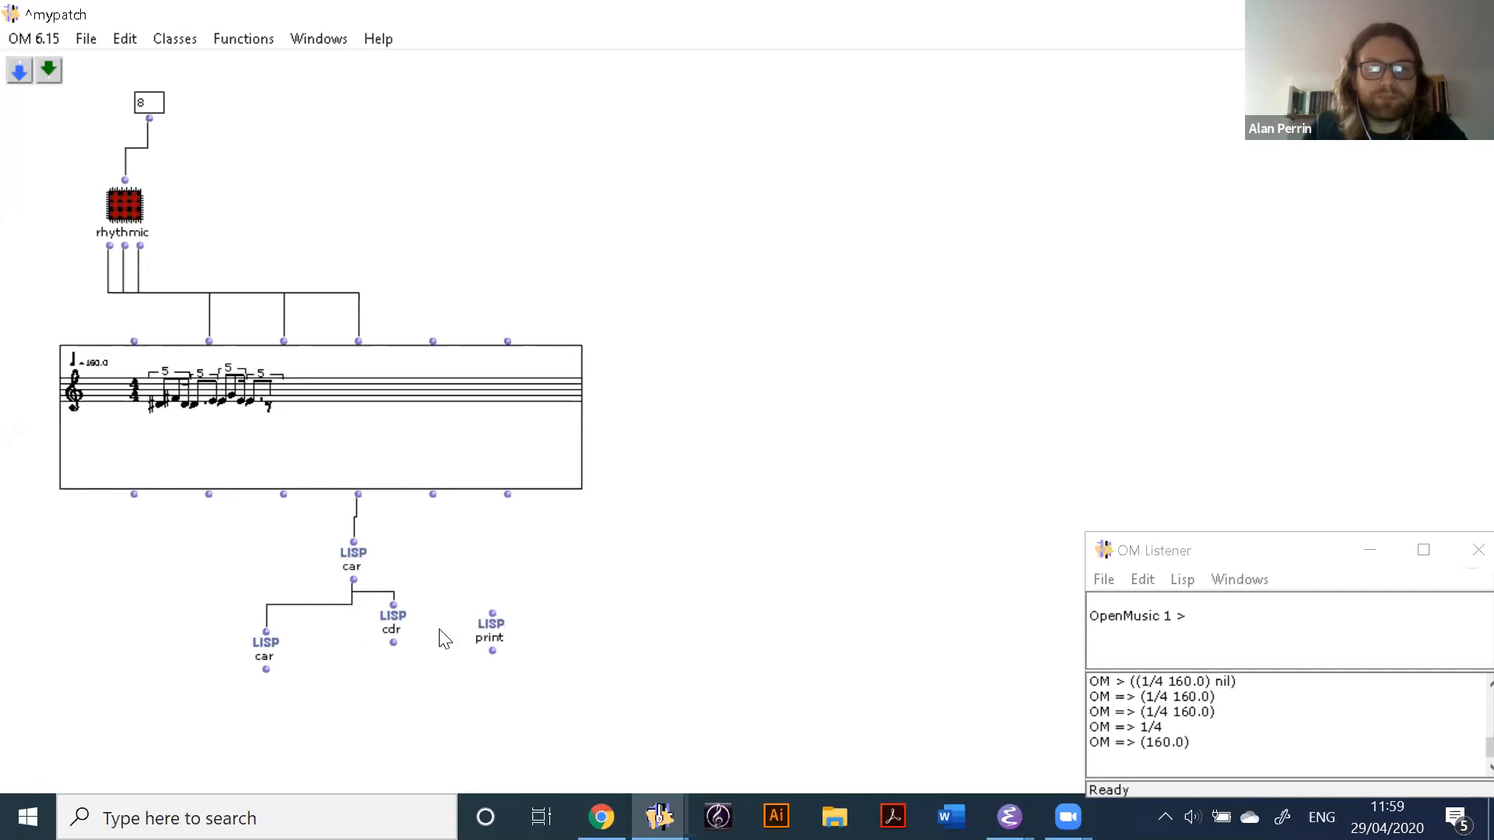
Step: Duplicate the lower car function beneath cdr, feed it the output of cdr and evaluate the copy
left_click(266, 650)
left_click_drag(265, 647, 381, 681)
left_click_drag(396, 622, 419, 587)
left_click_drag(379, 687, 404, 675)
left_click_drag(414, 605, 406, 648)
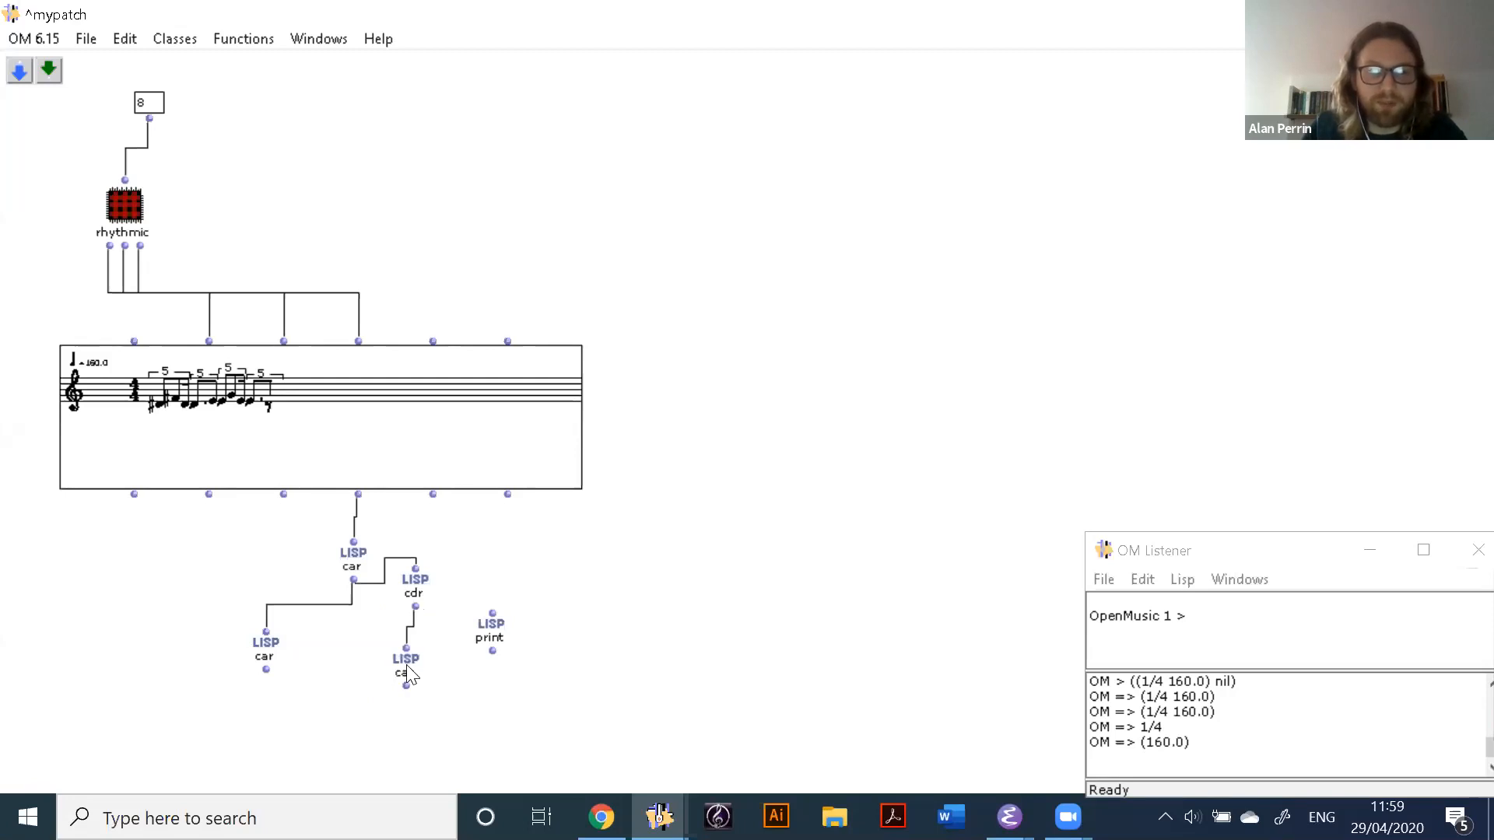
key("v")
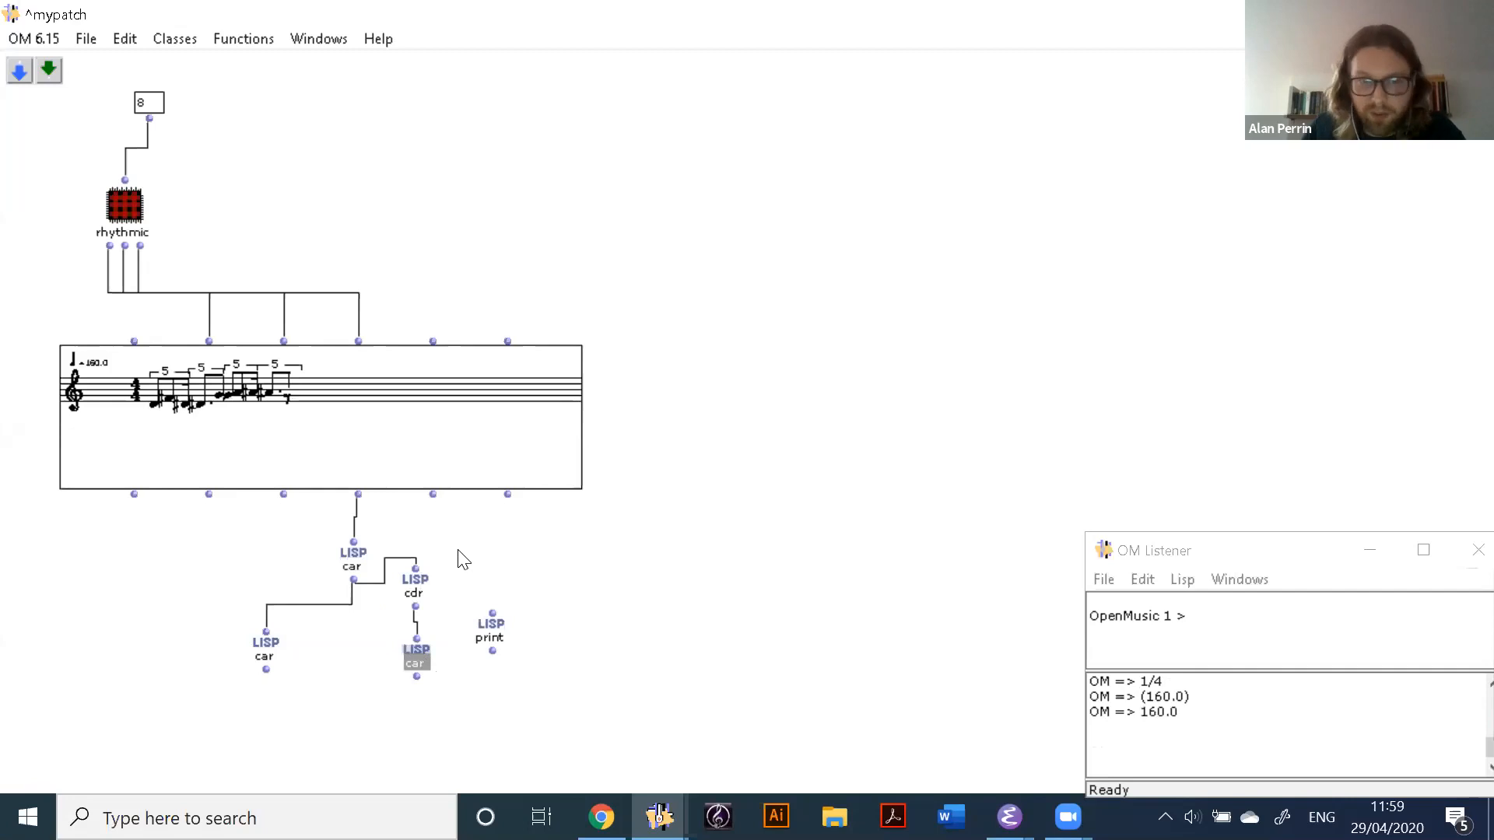
left_click_drag(418, 588, 422, 588)
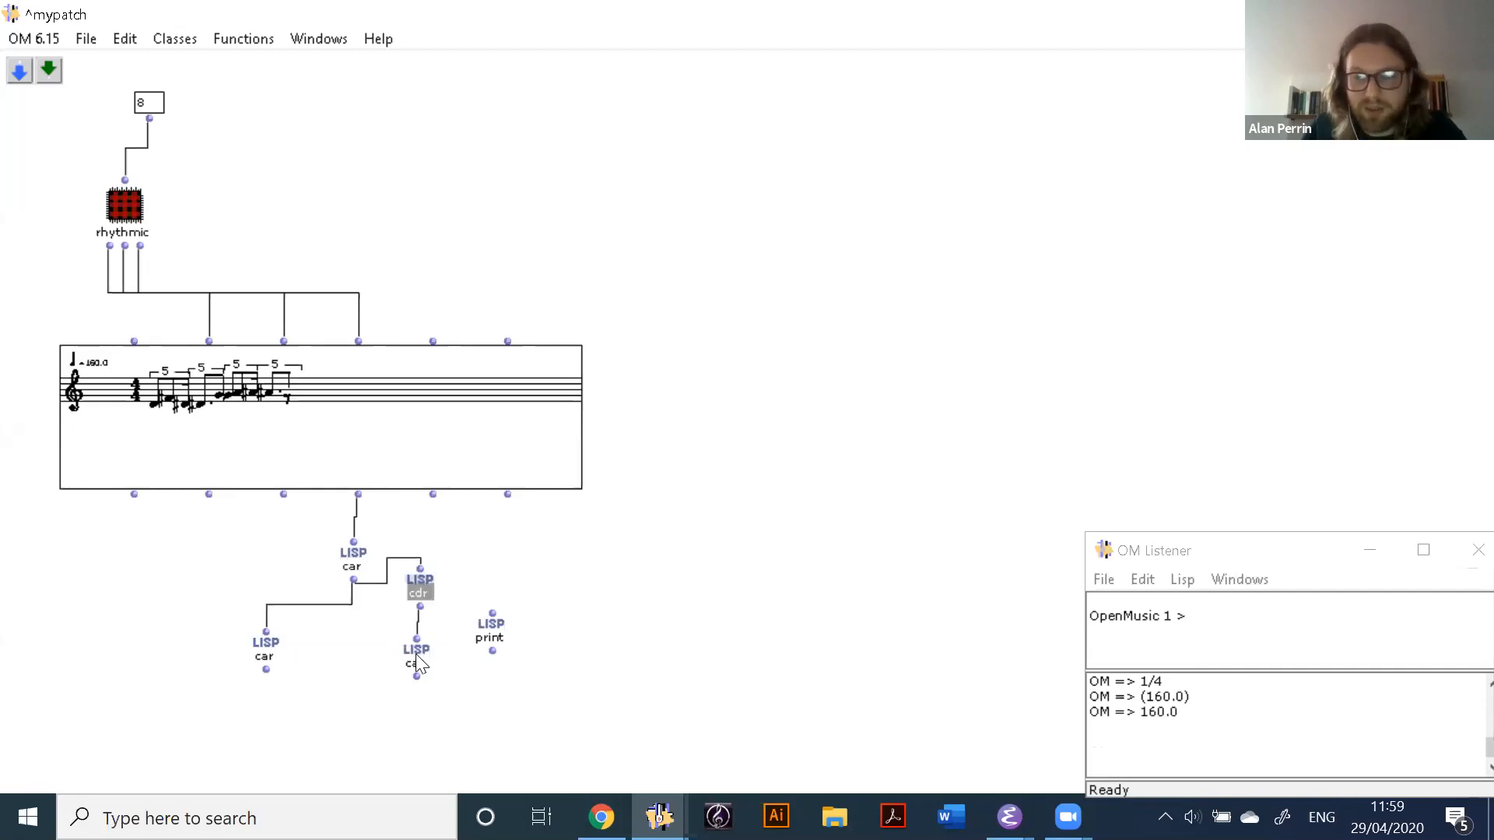
left_click(453, 588)
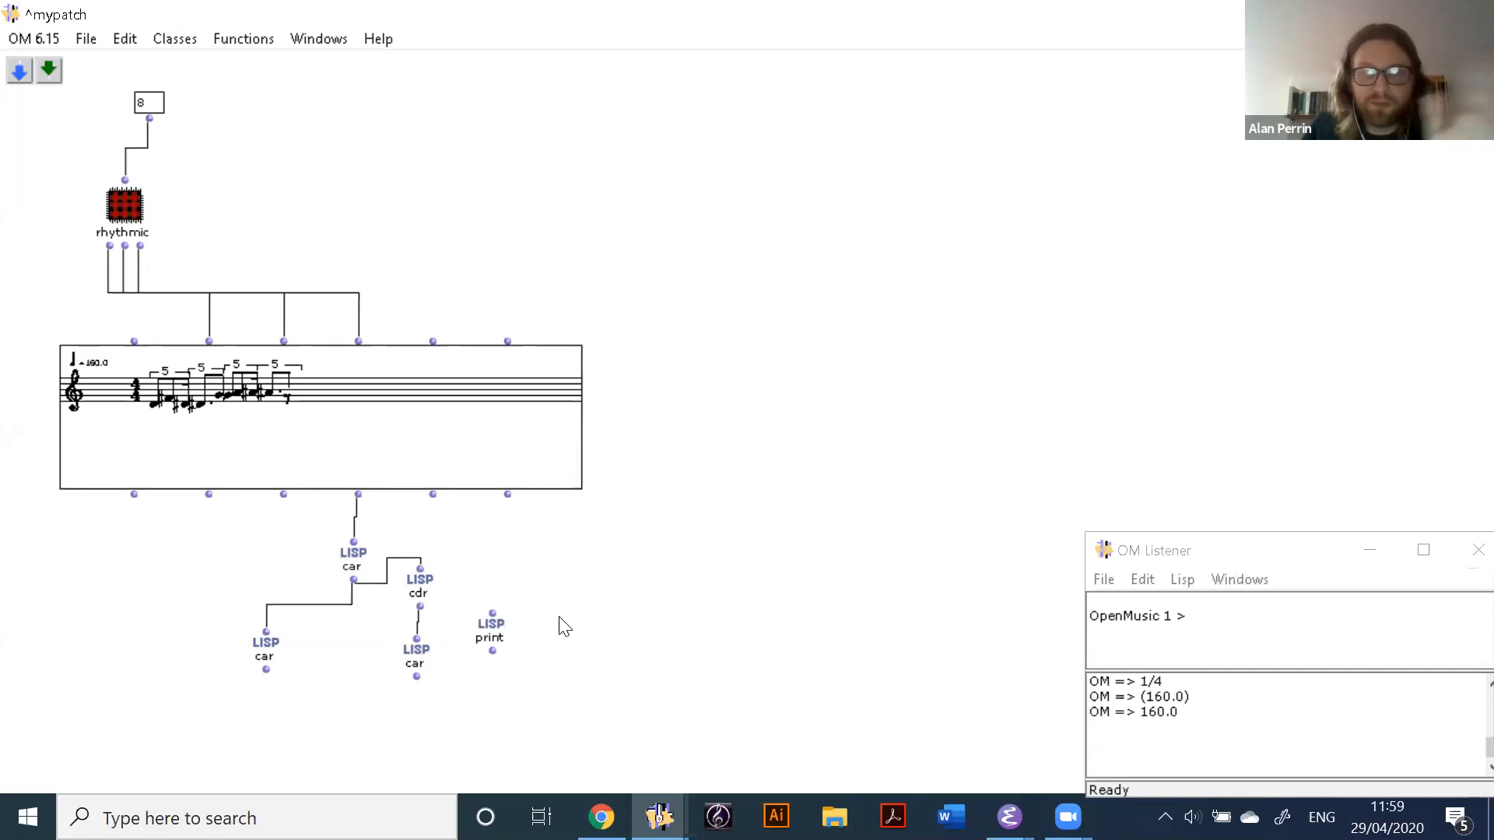
Step: Add a caar function fed by the voice score's fourth output, and evaluate both it and the lower-left car
double_click(146, 657)
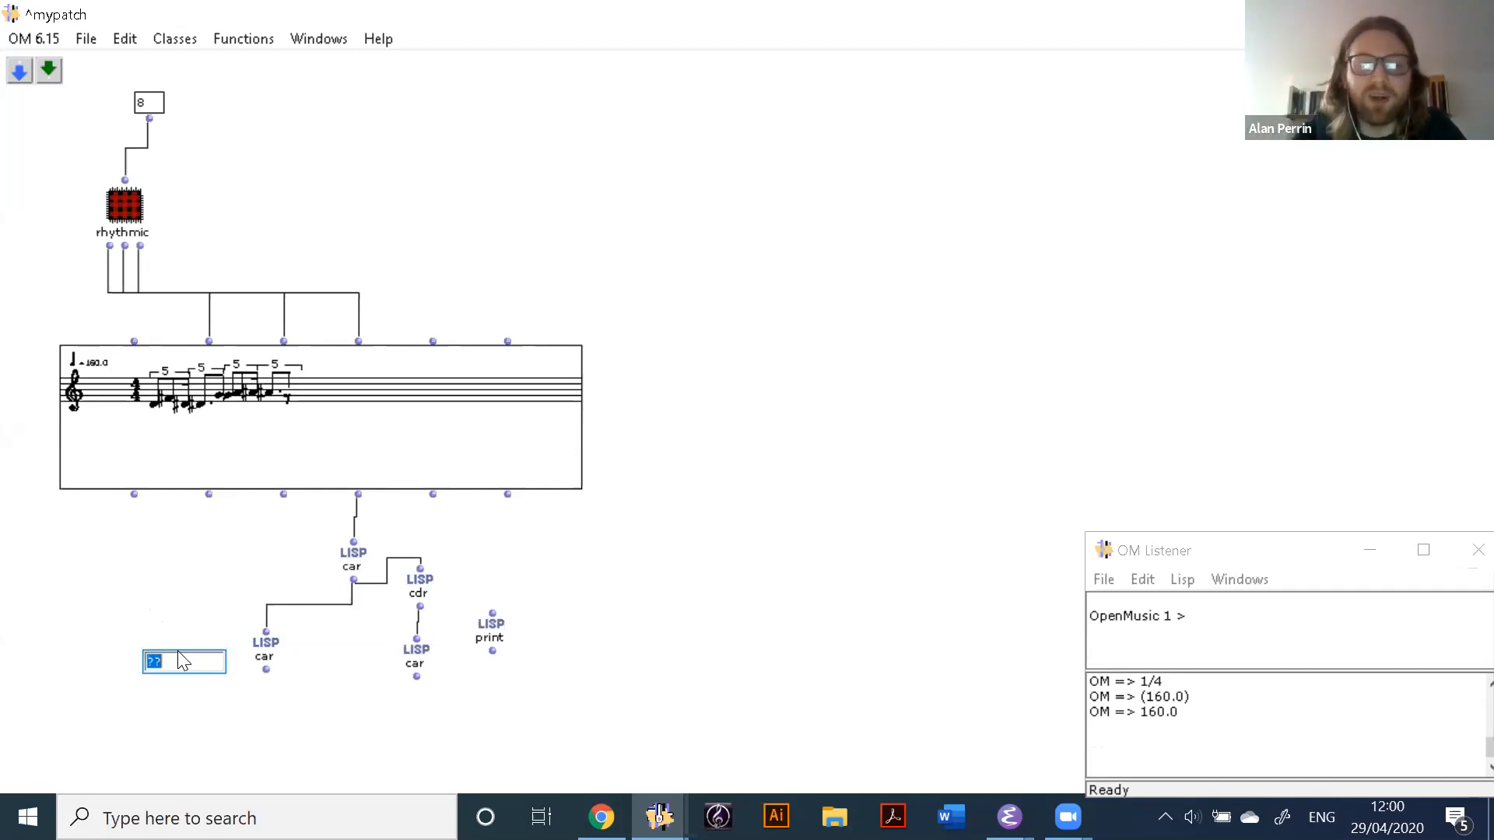
type("caar")
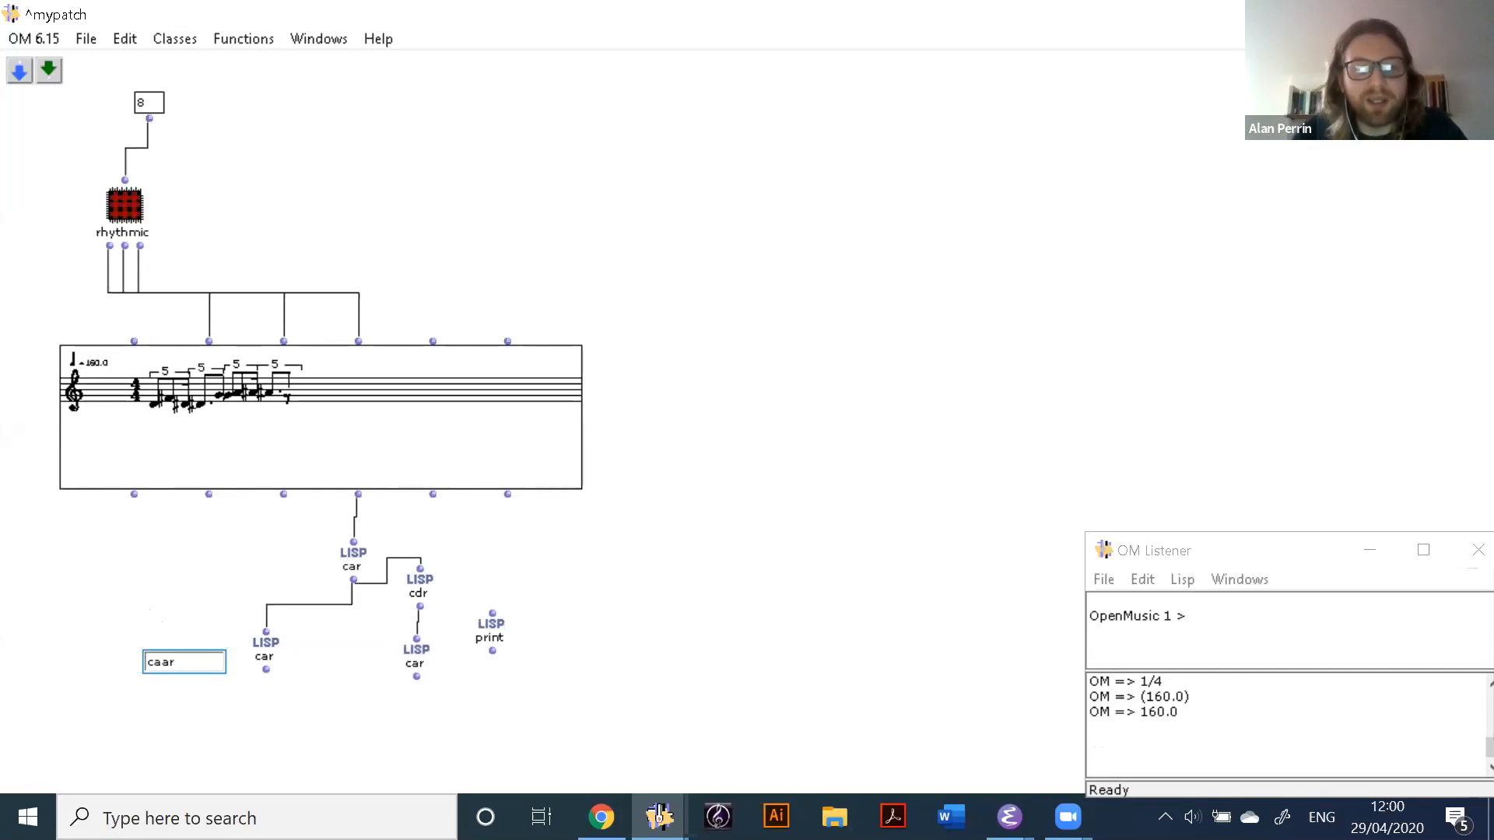
left_click_drag(161, 670, 195, 620)
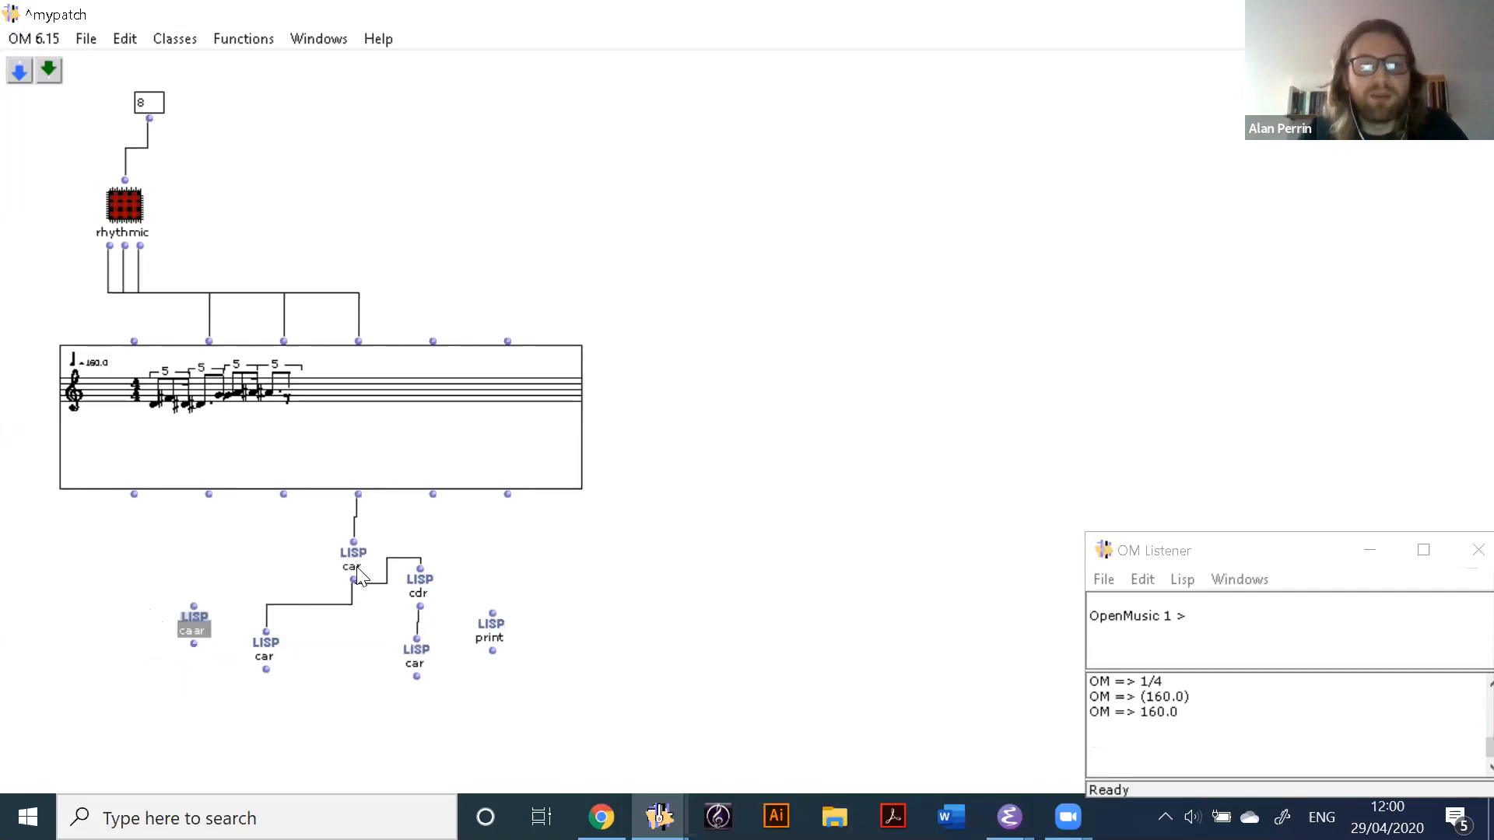
left_click_drag(358, 497, 193, 609)
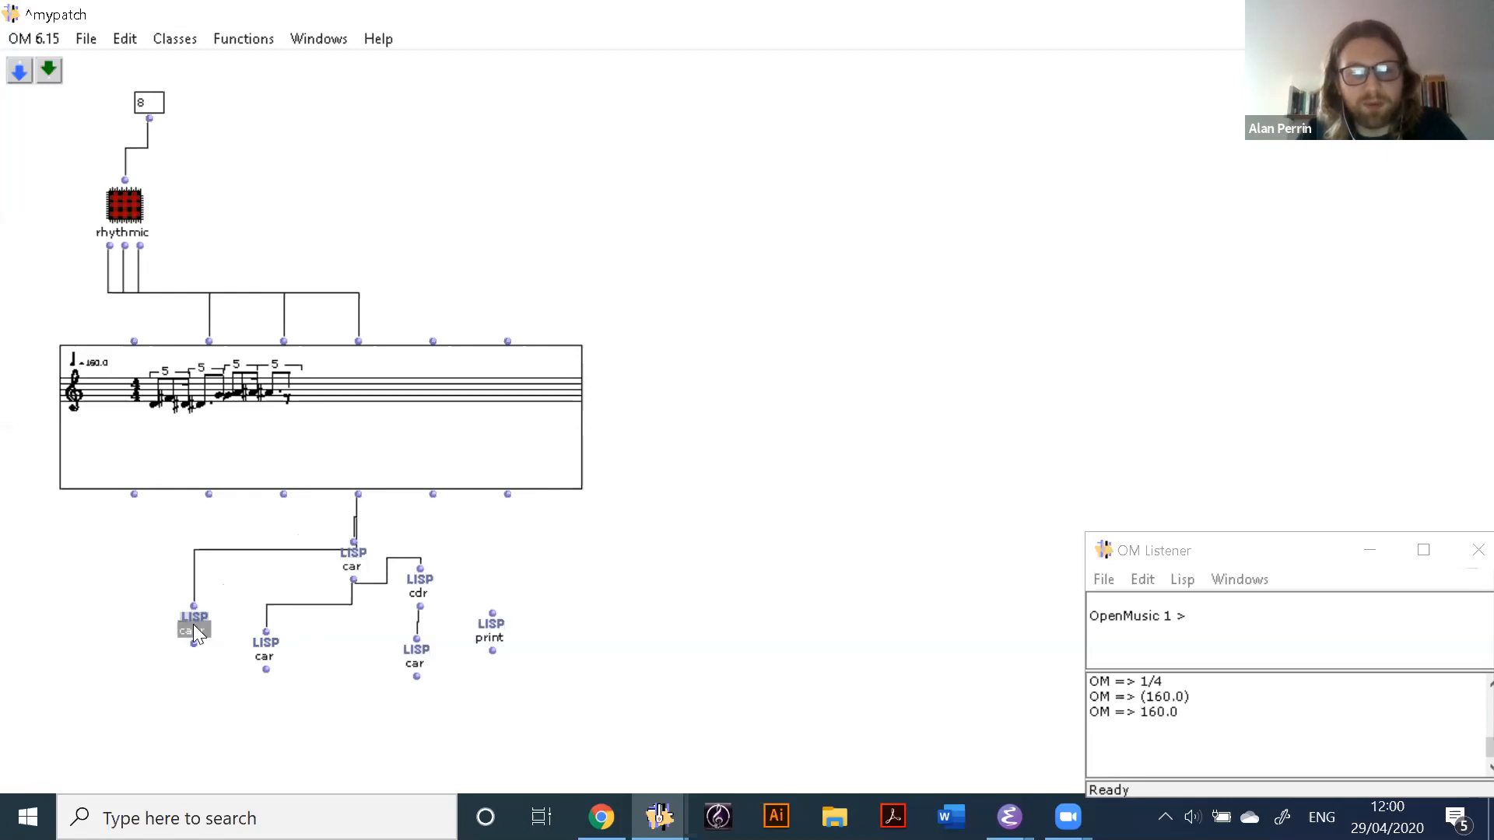
key("v")
left_click(262, 649)
key("v")
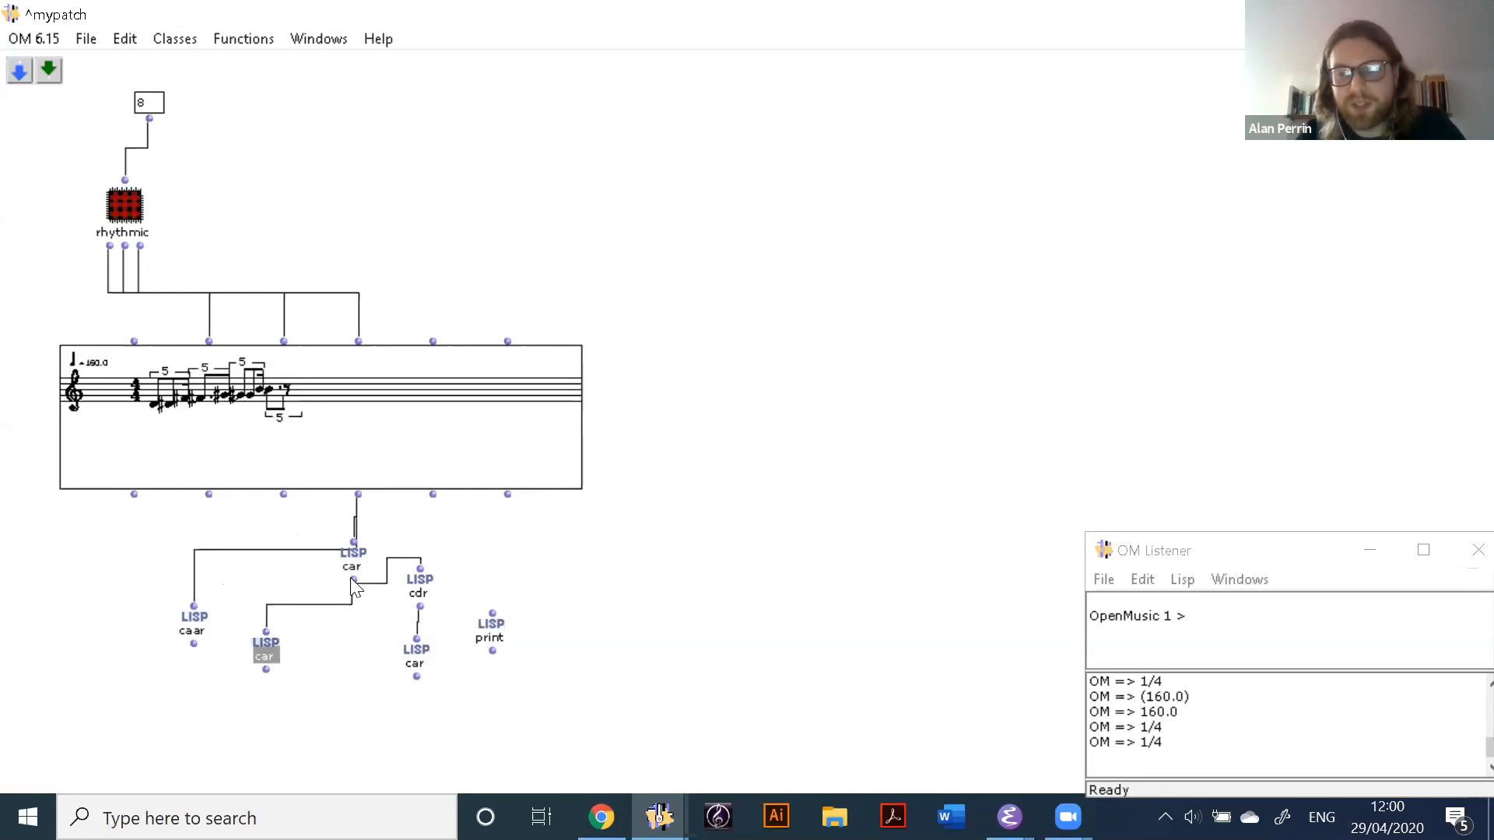
Step: Replace caar with a cdar function fed by the voice score's fourth output, evaluate it and remove it again
left_click(199, 629)
key("Delete")
double_click(194, 641)
type("cdar")
key("Return")
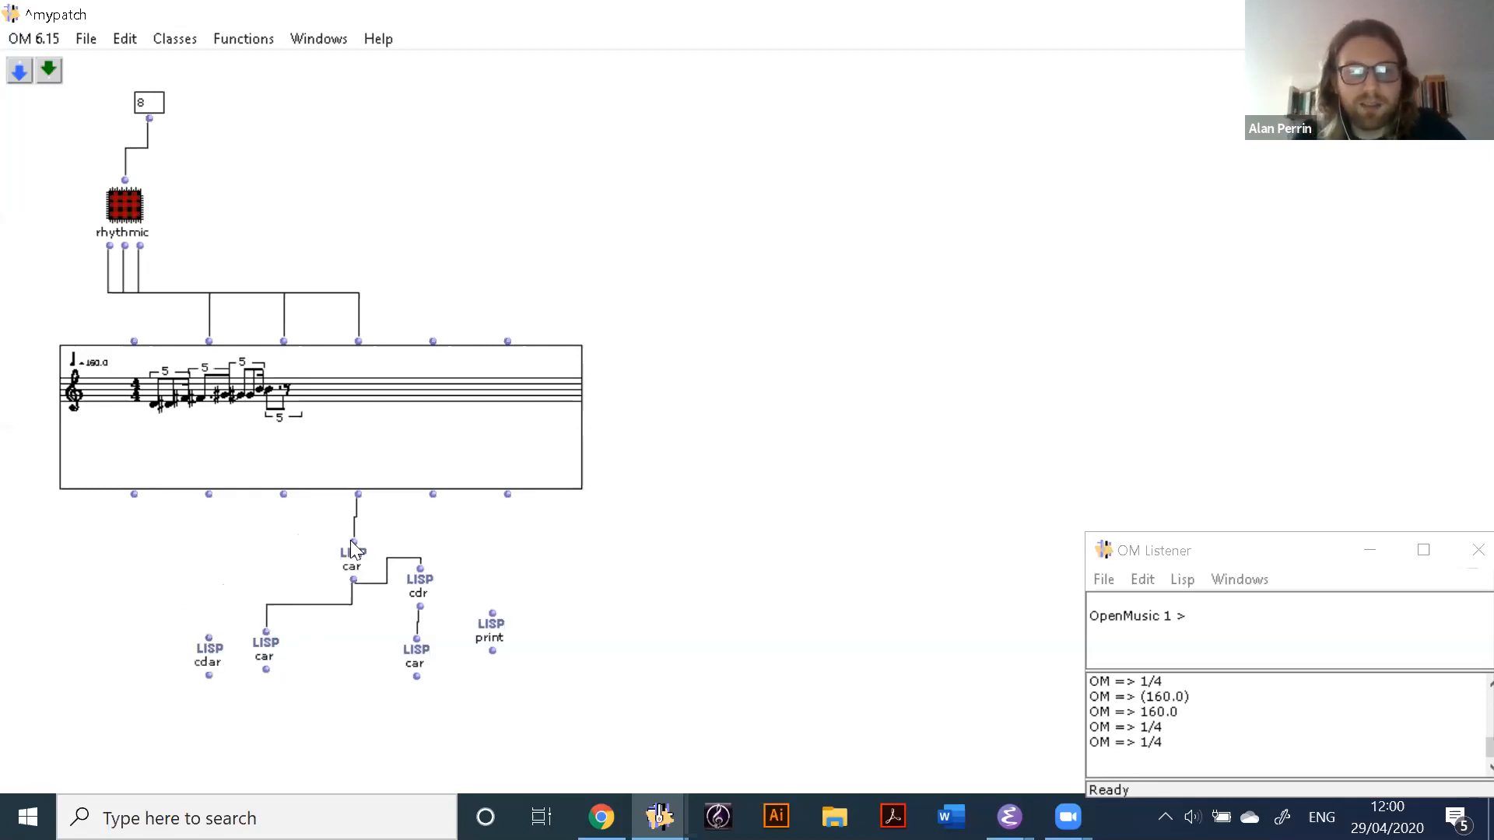
mouse_move(359, 496)
left_mouse_down()
mouse_move(208, 637)
mouse_move(319, 671)
left_mouse_up()
left_click(209, 649)
key("v")
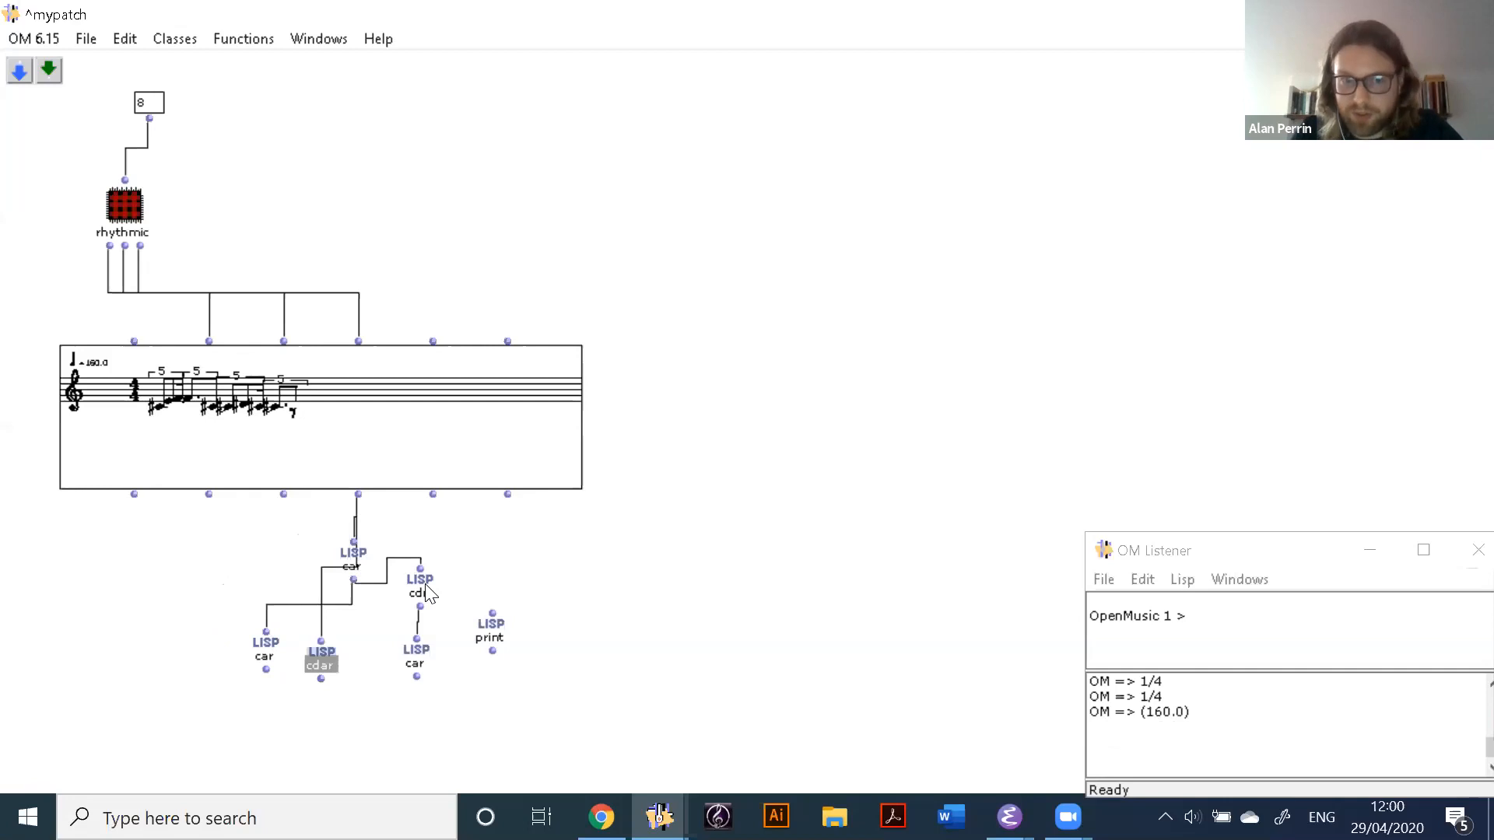
left_click(318, 659)
left_click(317, 655)
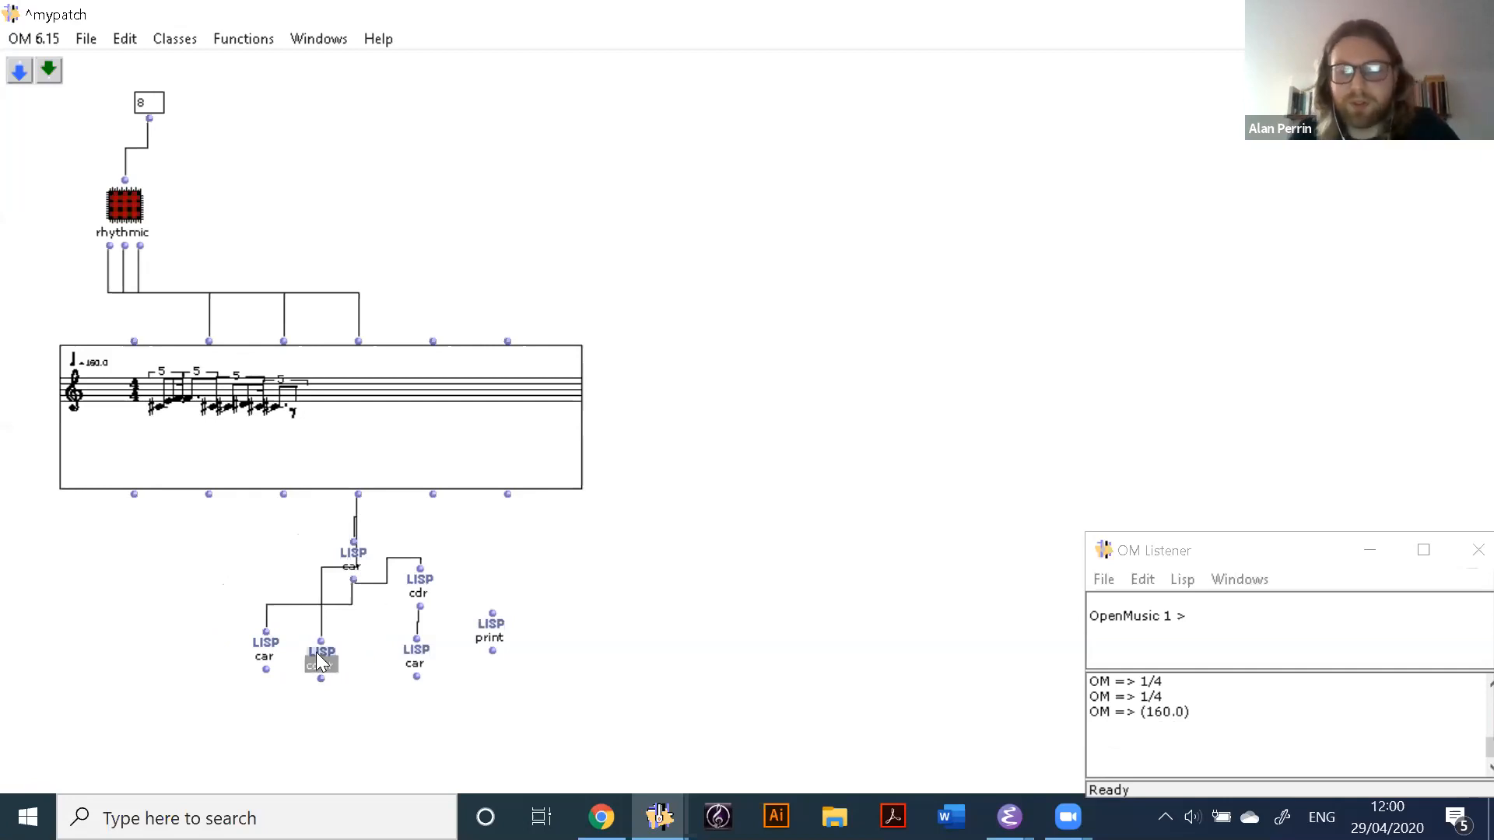
key("Delete")
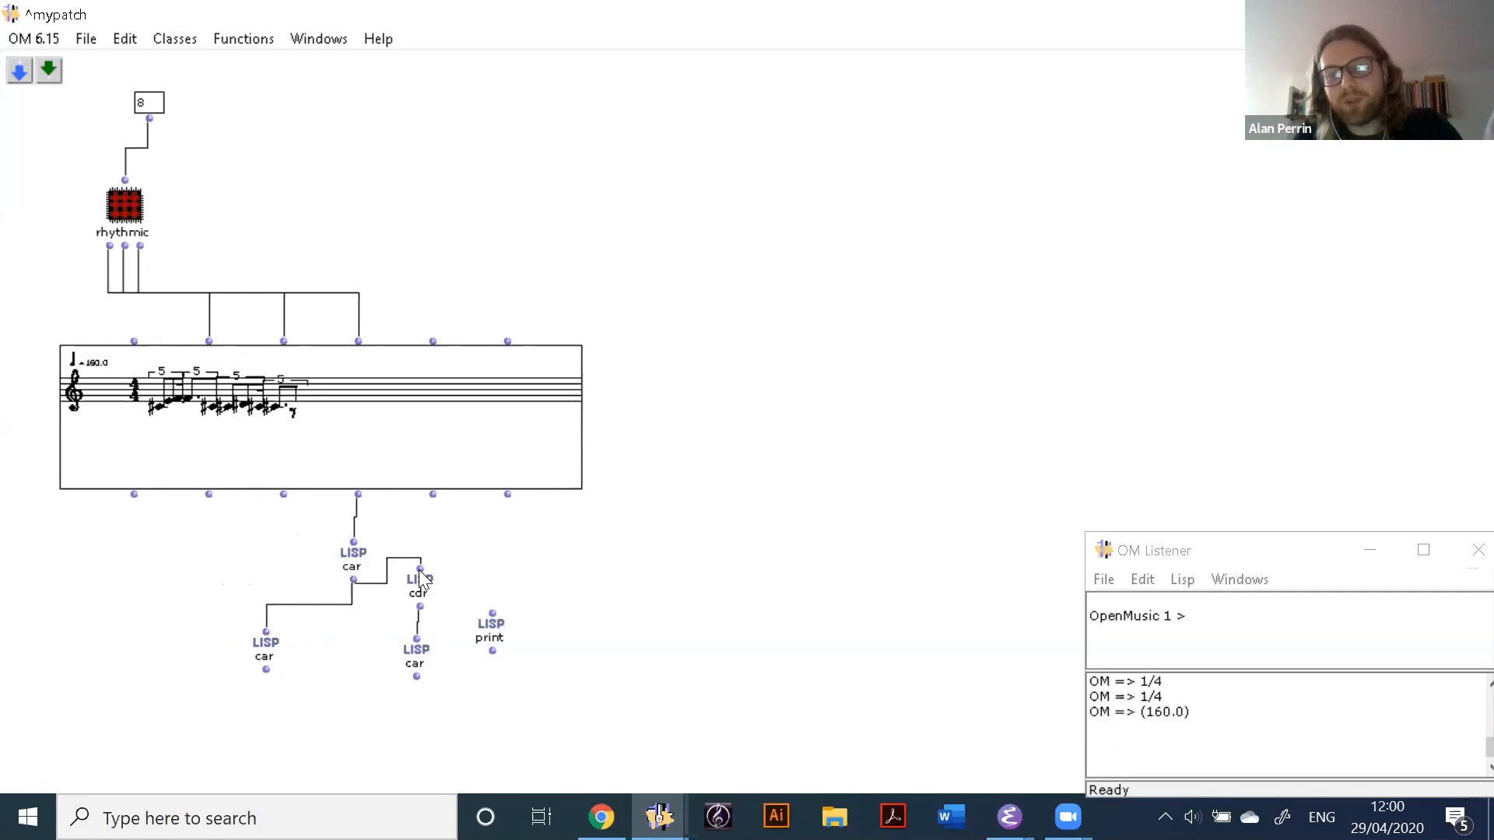
Step: Add a caar function below the voice score and connect it to the score's fourth output
double_click(155, 614)
type("caar")
key("Return")
mouse_move(358, 495)
left_mouse_down()
mouse_move(263, 574)
mouse_move(171, 613)
left_mouse_up()
Step: Delete the first car and the lower-left car function, and evaluate caar
left_click(353, 560)
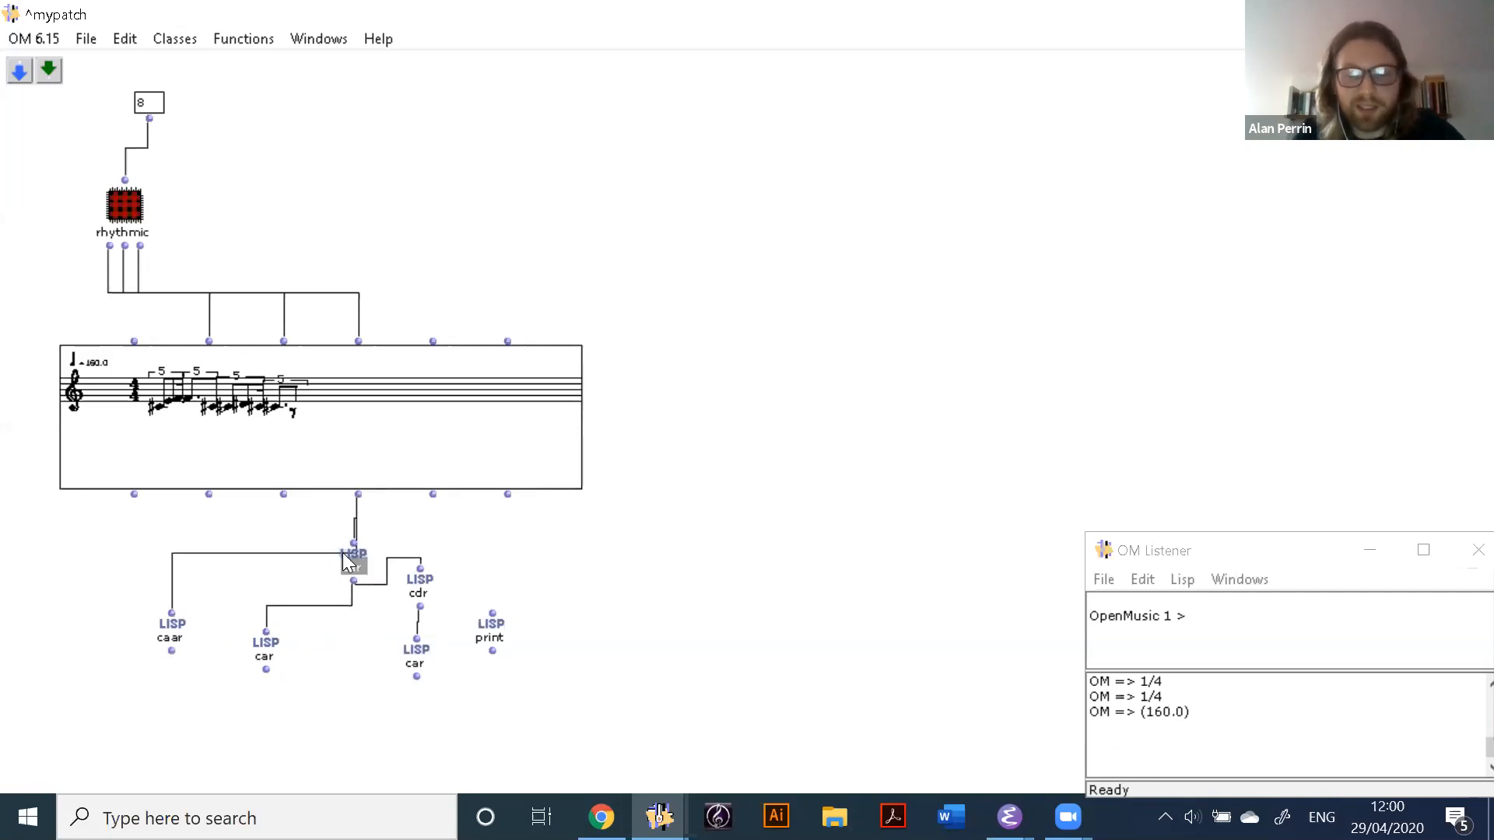
left_click(275, 652, "shift")
key("Delete")
left_click(184, 640)
key("v")
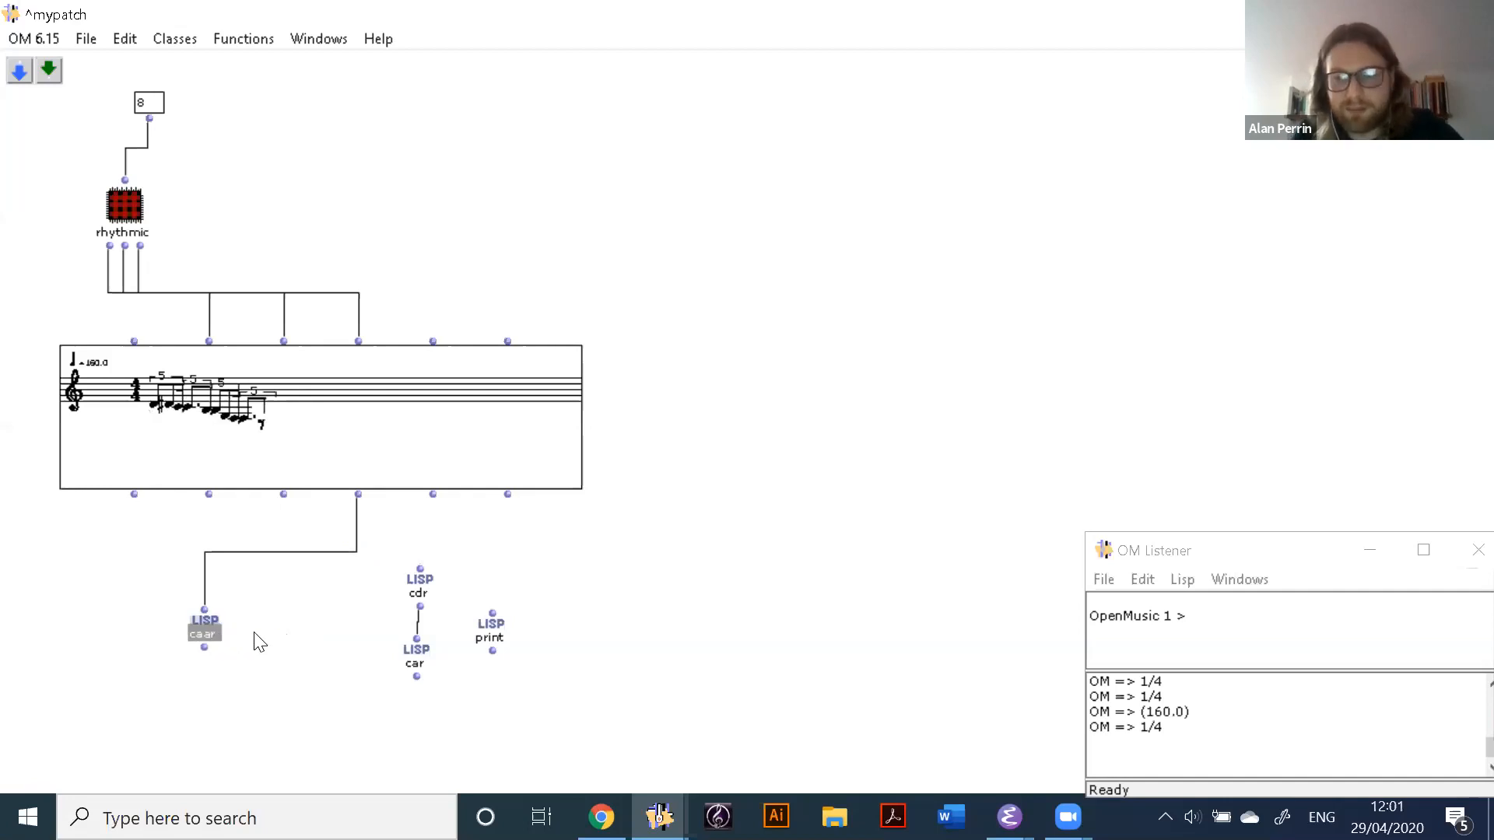
Step: Add a cadar function fed by the voice score's fourth output and evaluate it
double_click(322, 616)
type("cadar")
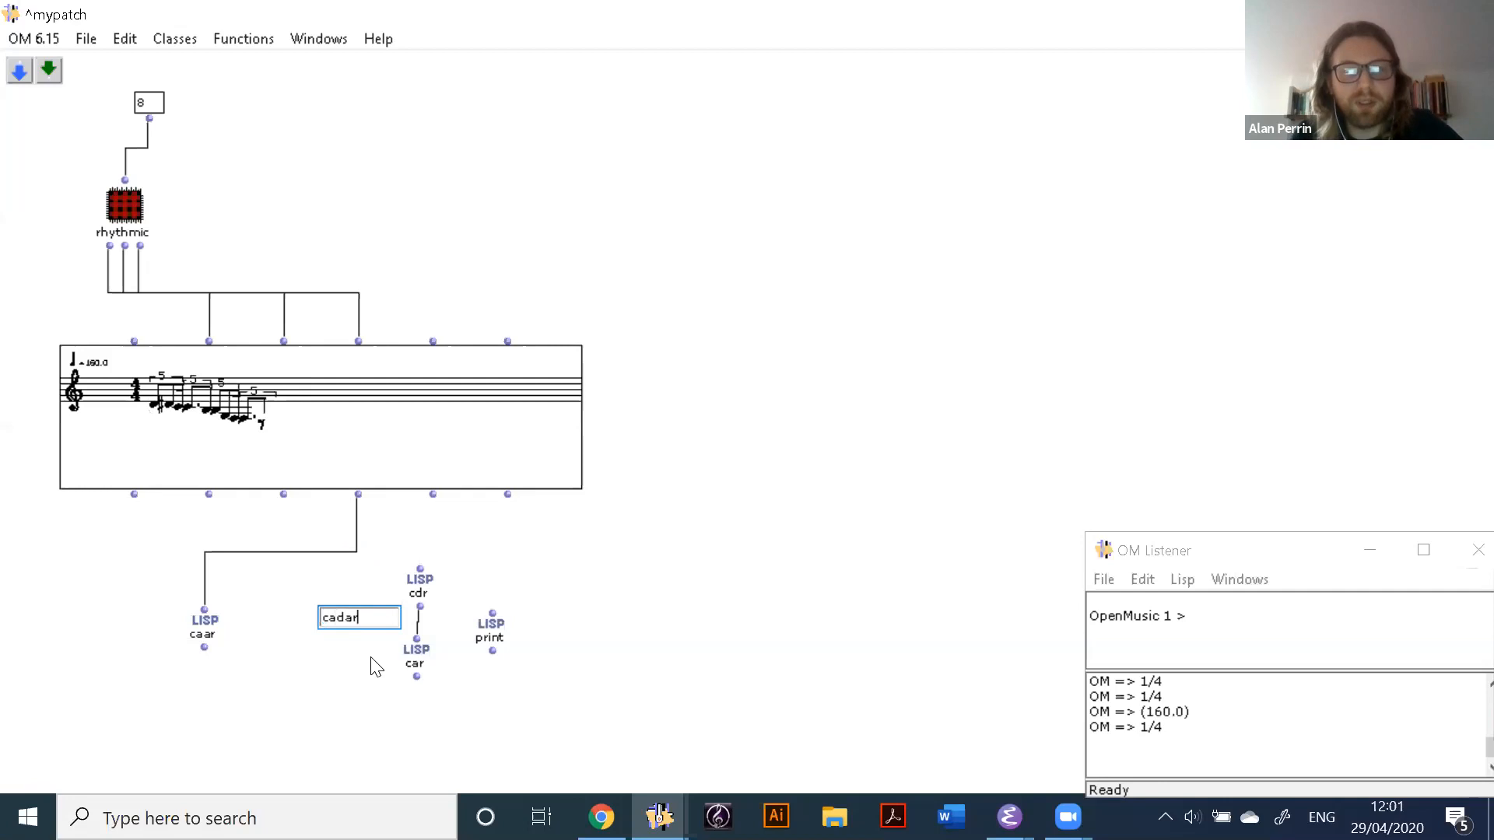
key("Return")
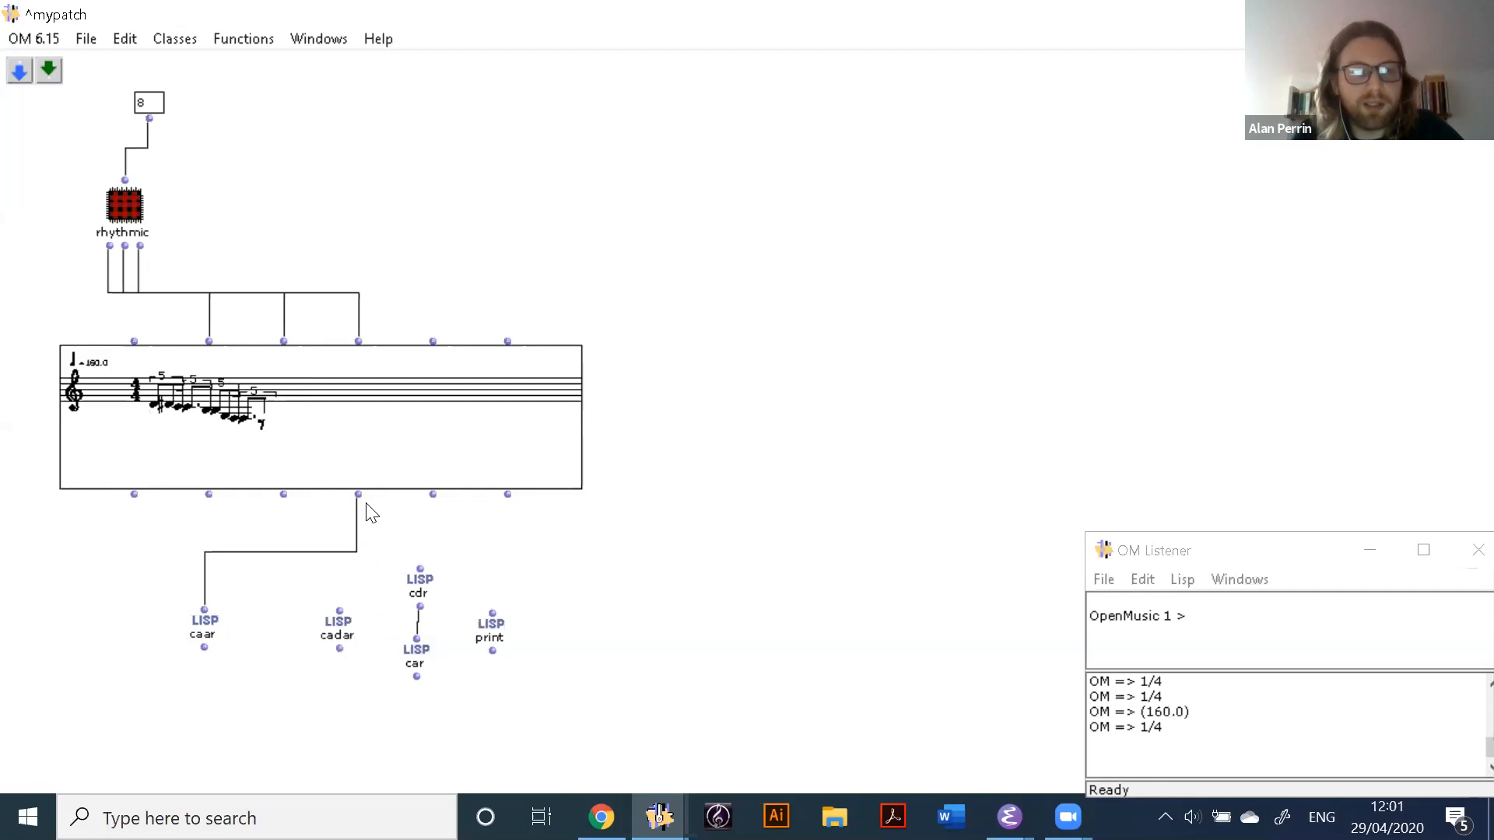
left_click_drag(358, 502, 336, 610)
left_click(338, 628)
key("v")
Step: Delete the leftover cdr and car pair and move cadar into the freed space
left_click(419, 590)
key("BackSpace")
left_click(416, 657)
key("BackSpace")
left_click_drag(338, 632, 389, 624)
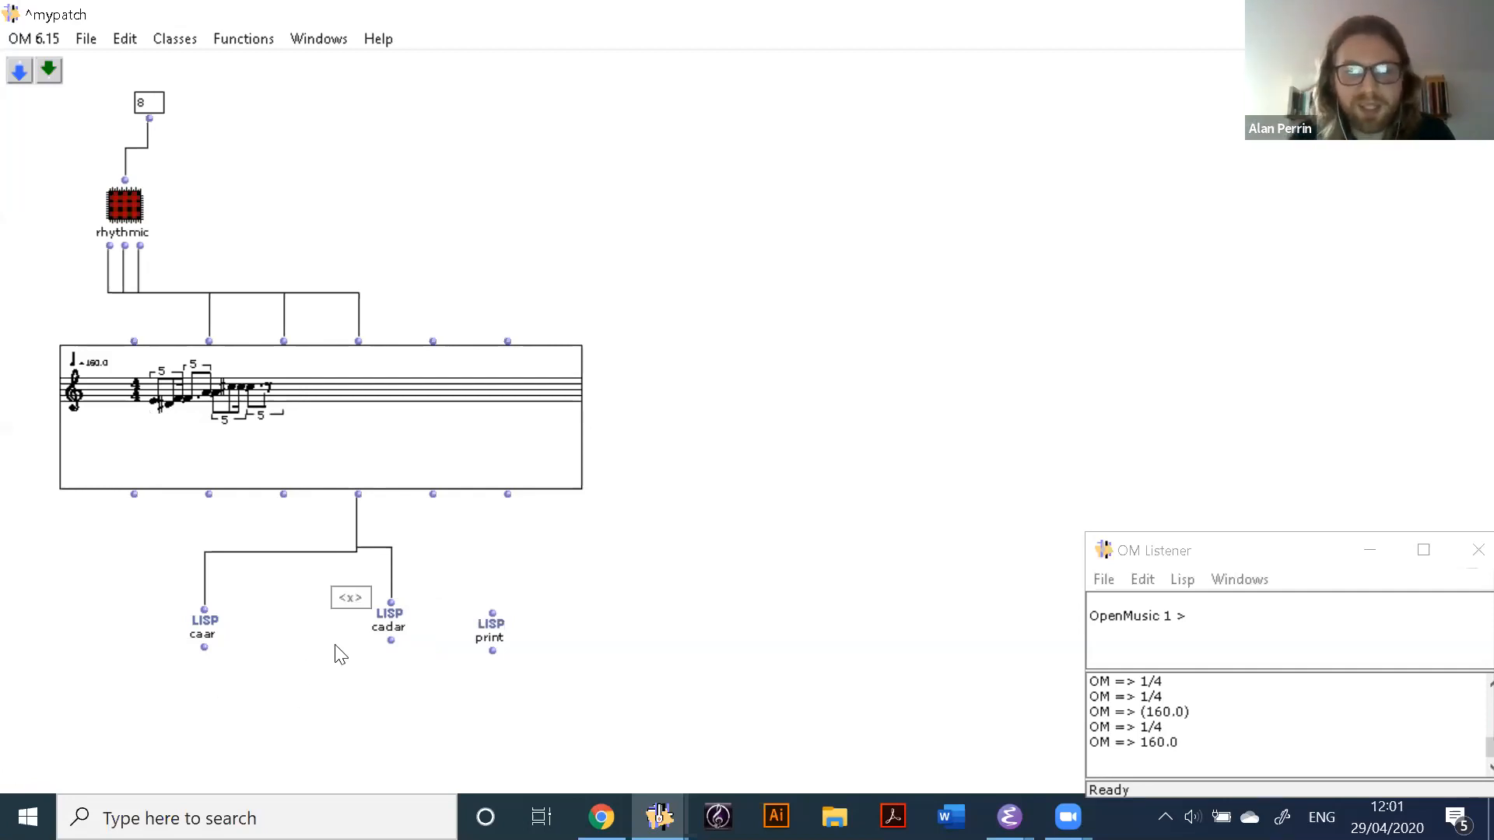
Step: Move caar closer to cadar and evaluate both functions
left_click(418, 625)
key("v")
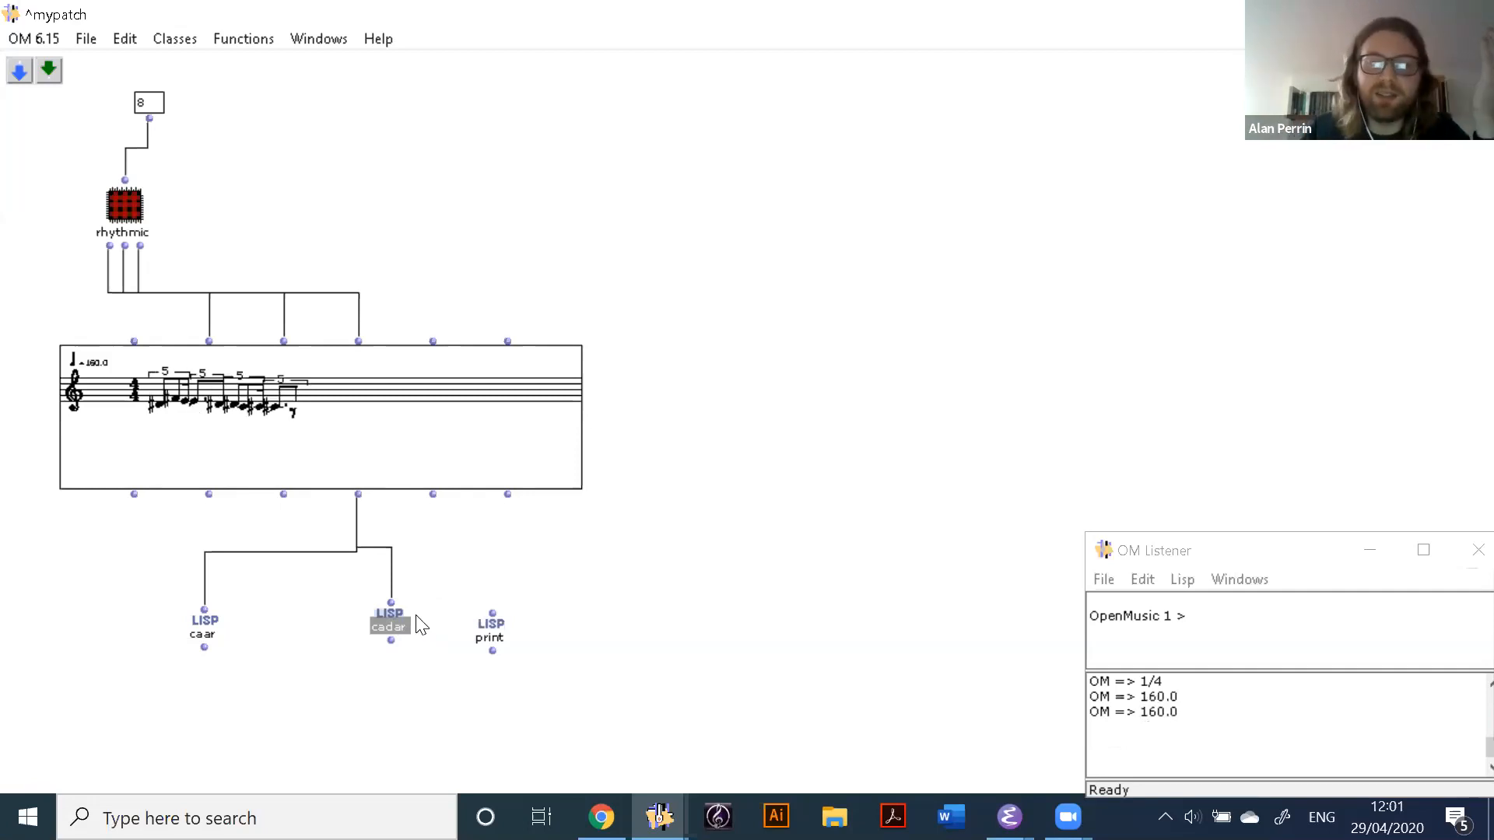
left_click(329, 665)
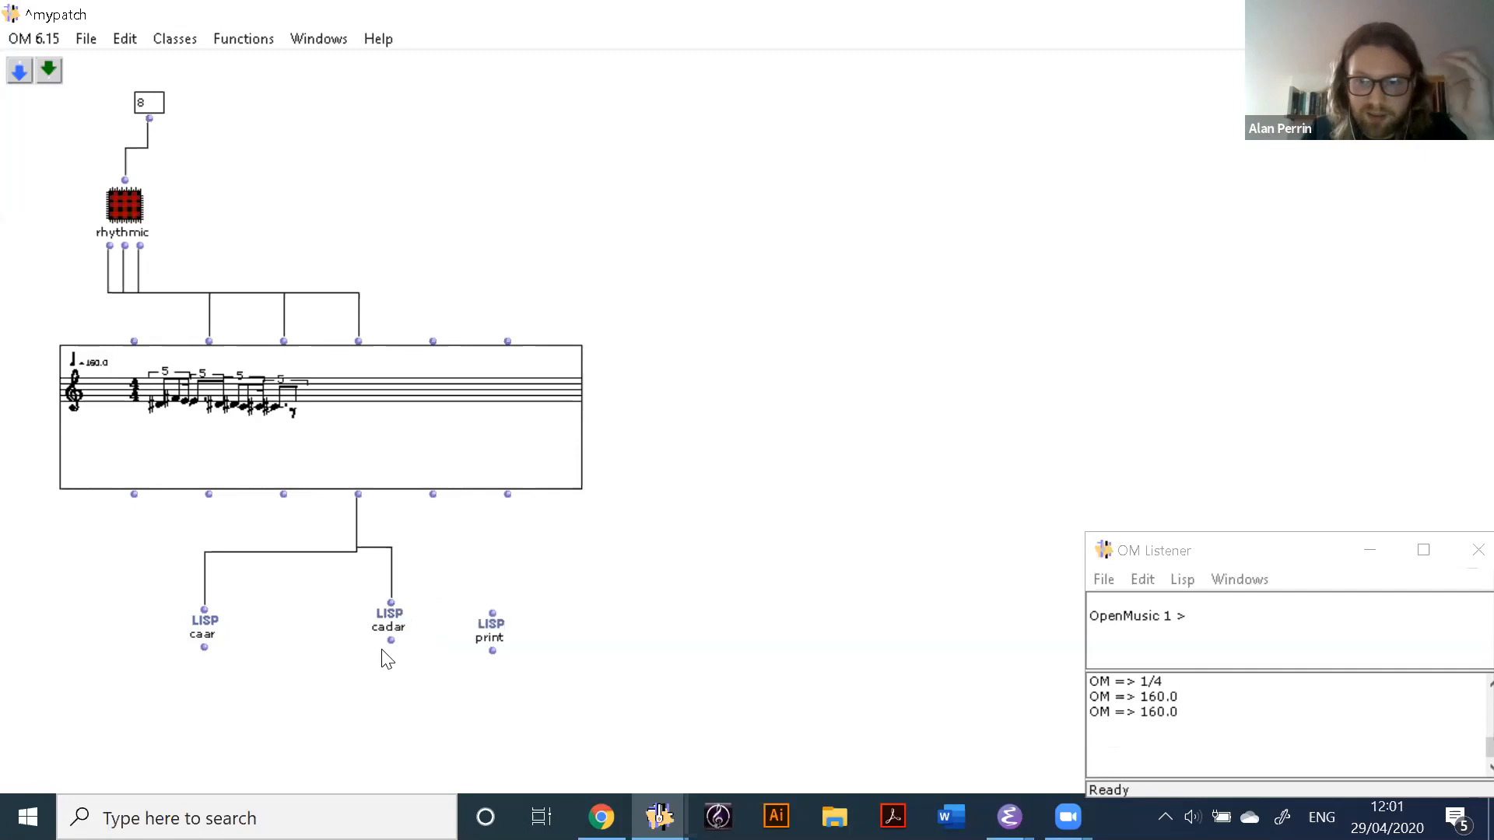
left_click_drag(203, 629, 249, 613)
left_click(386, 626)
left_click(253, 621)
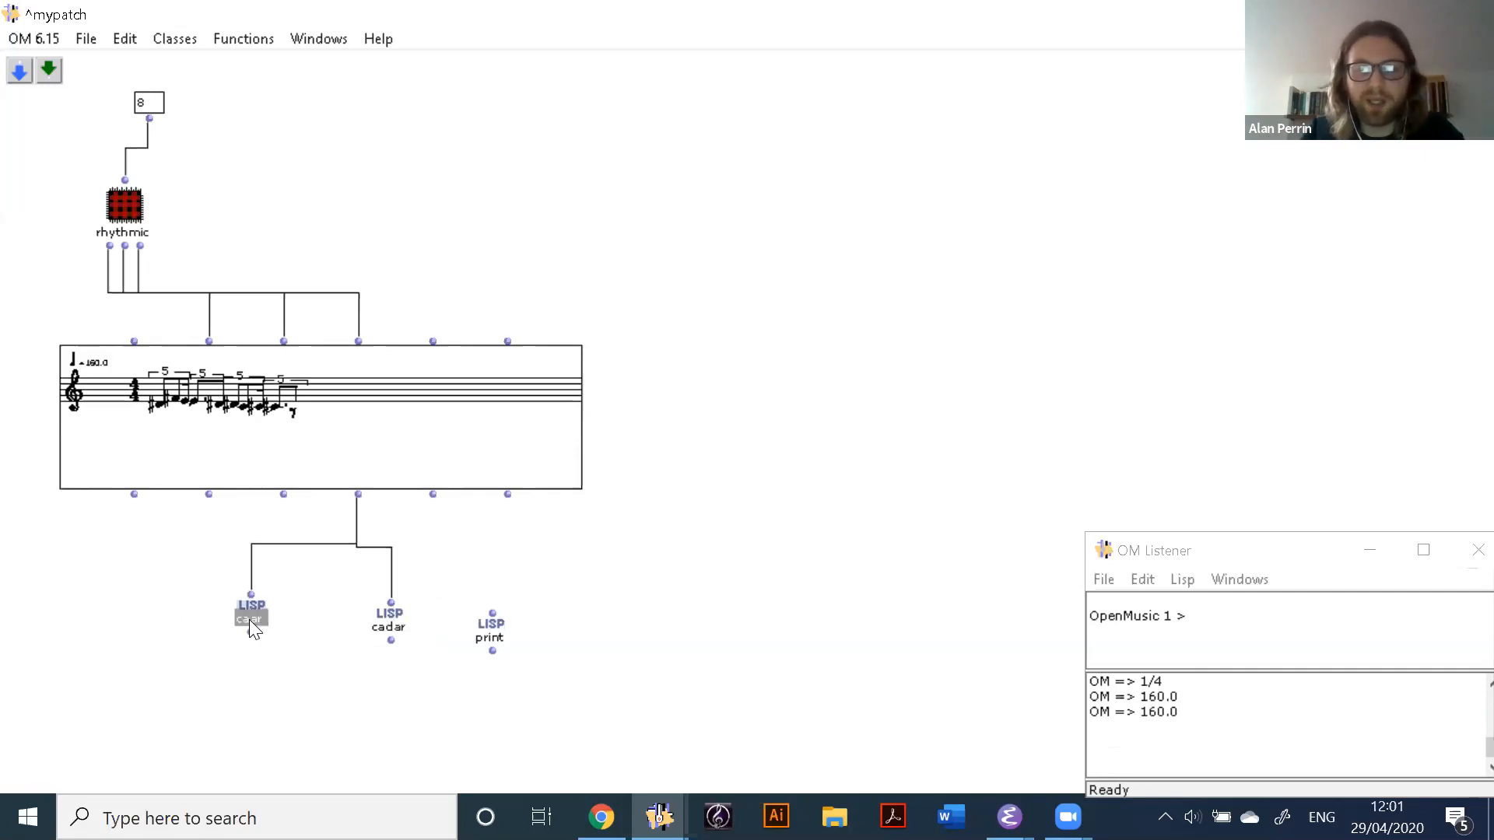
key("v")
left_click(395, 626)
key("v")
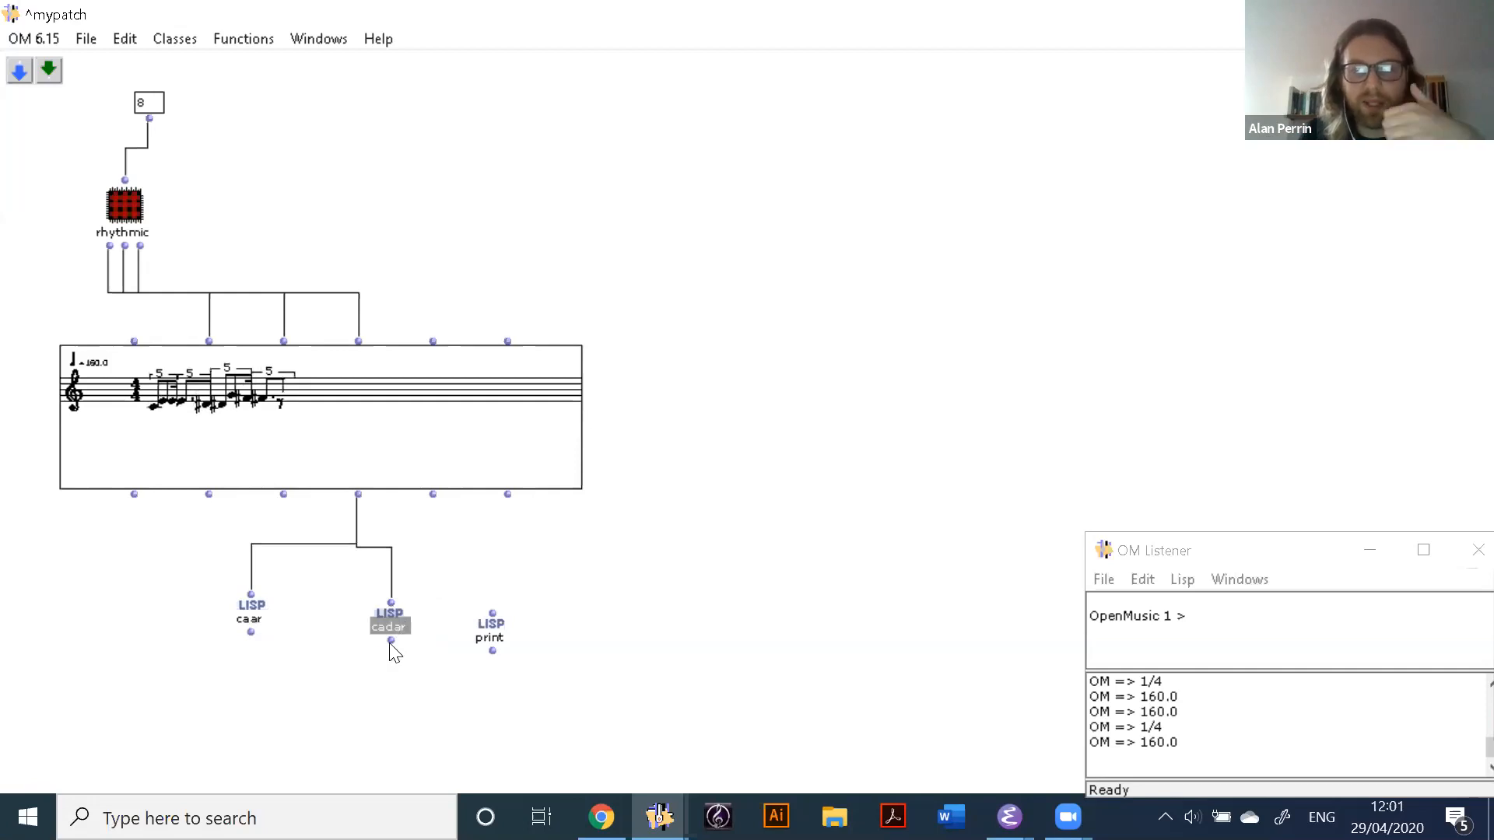
Step: Bring cadar and caar closer together beneath the voice score's fourth output and delete the unused print function
left_click_drag(395, 613, 388, 593)
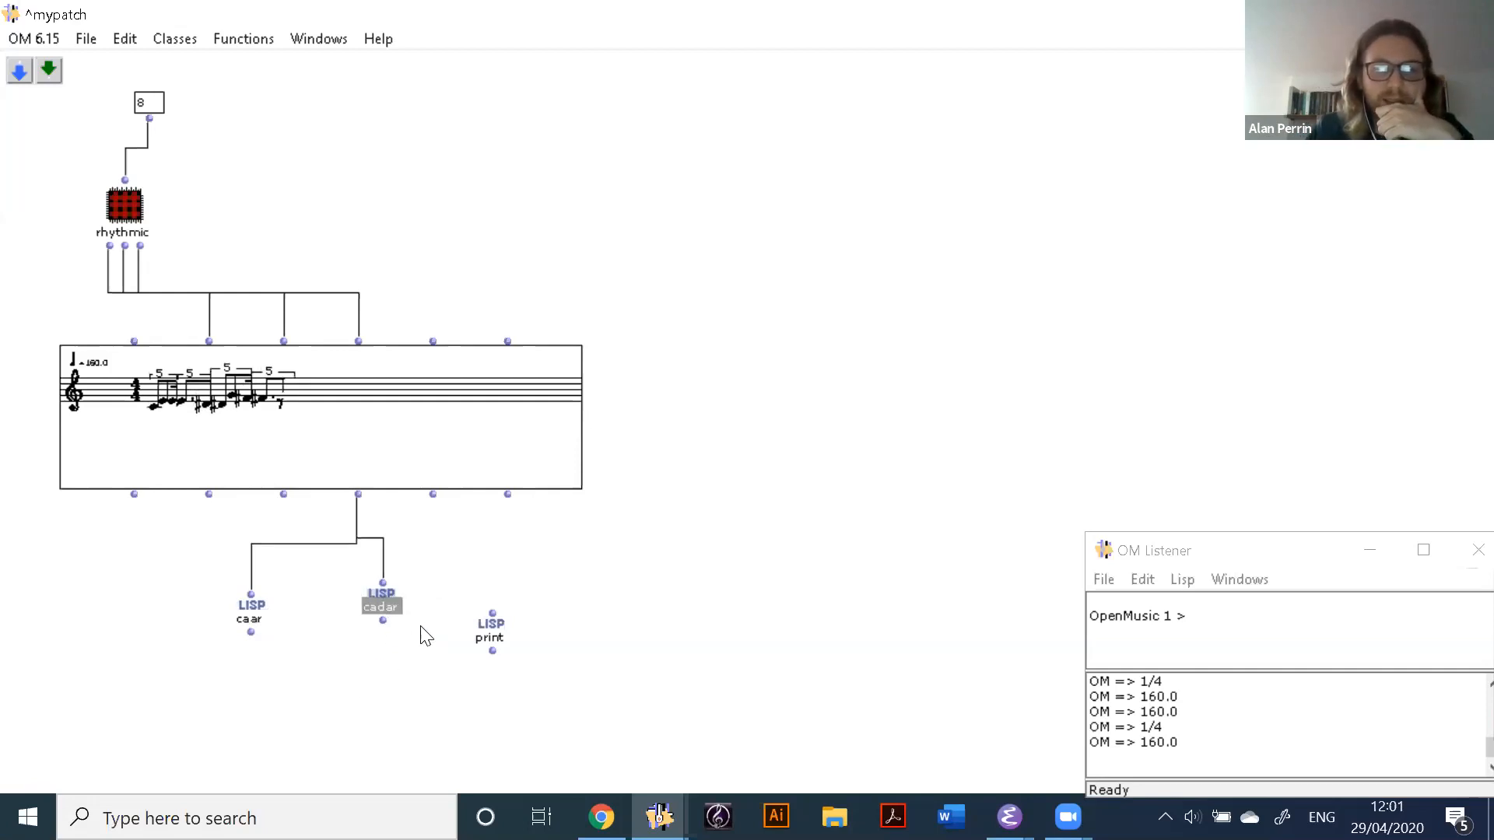
left_click_drag(251, 622, 280, 607)
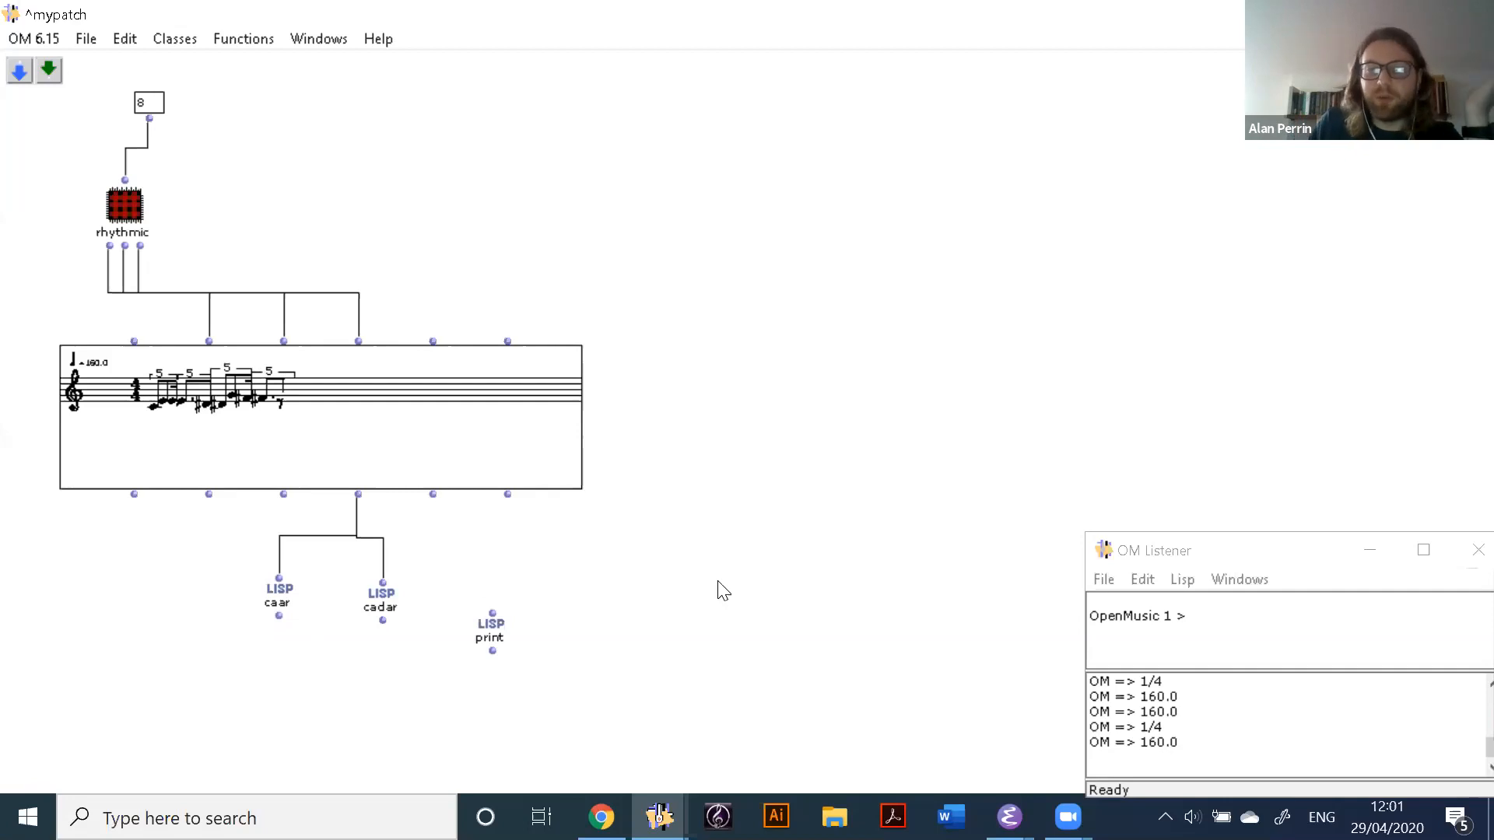
left_click(498, 634)
key("Delete")
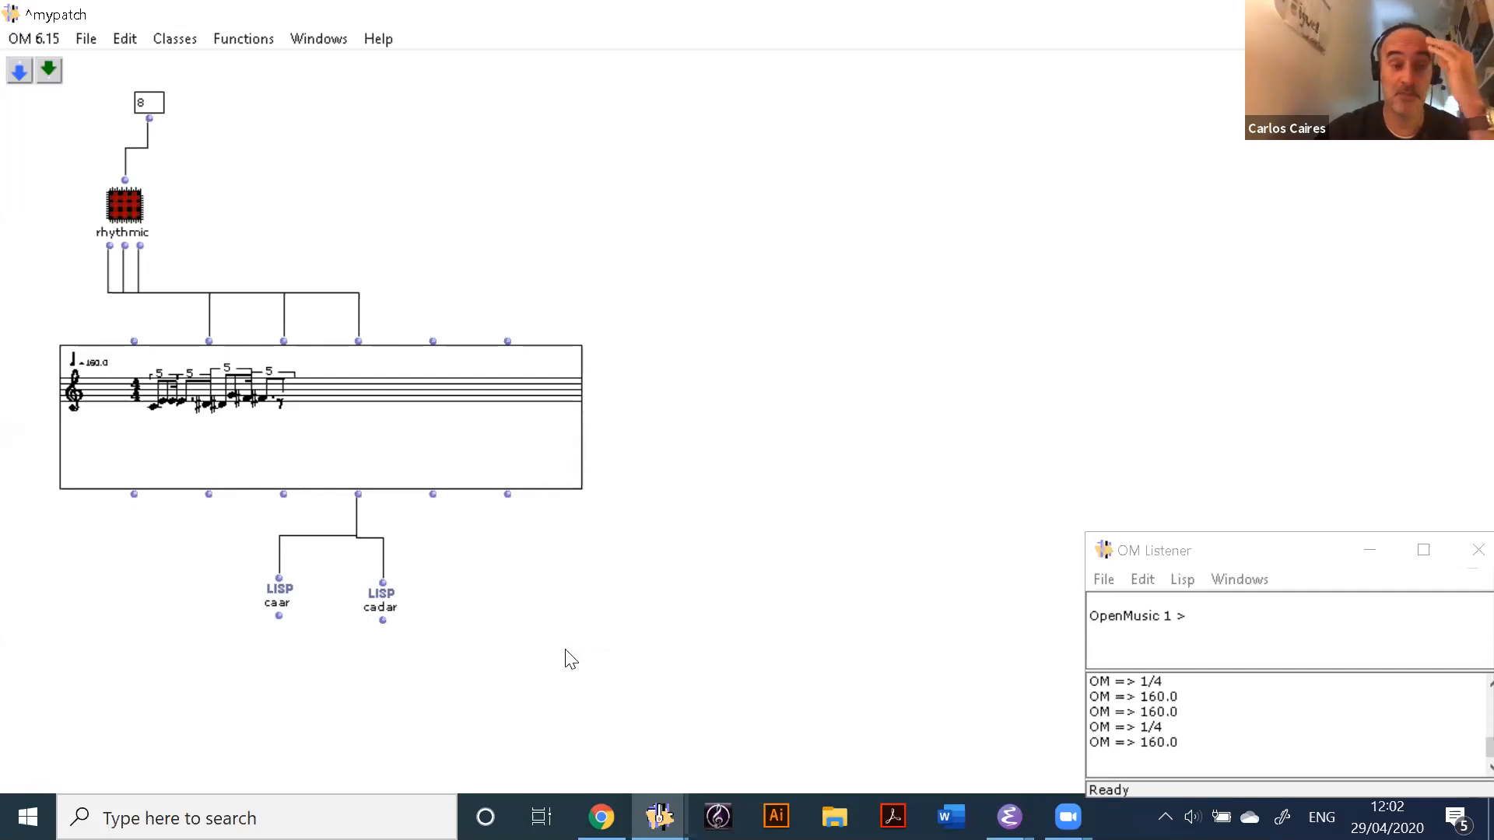
Step: Add an om/ division function below caar
double_click(249, 659)
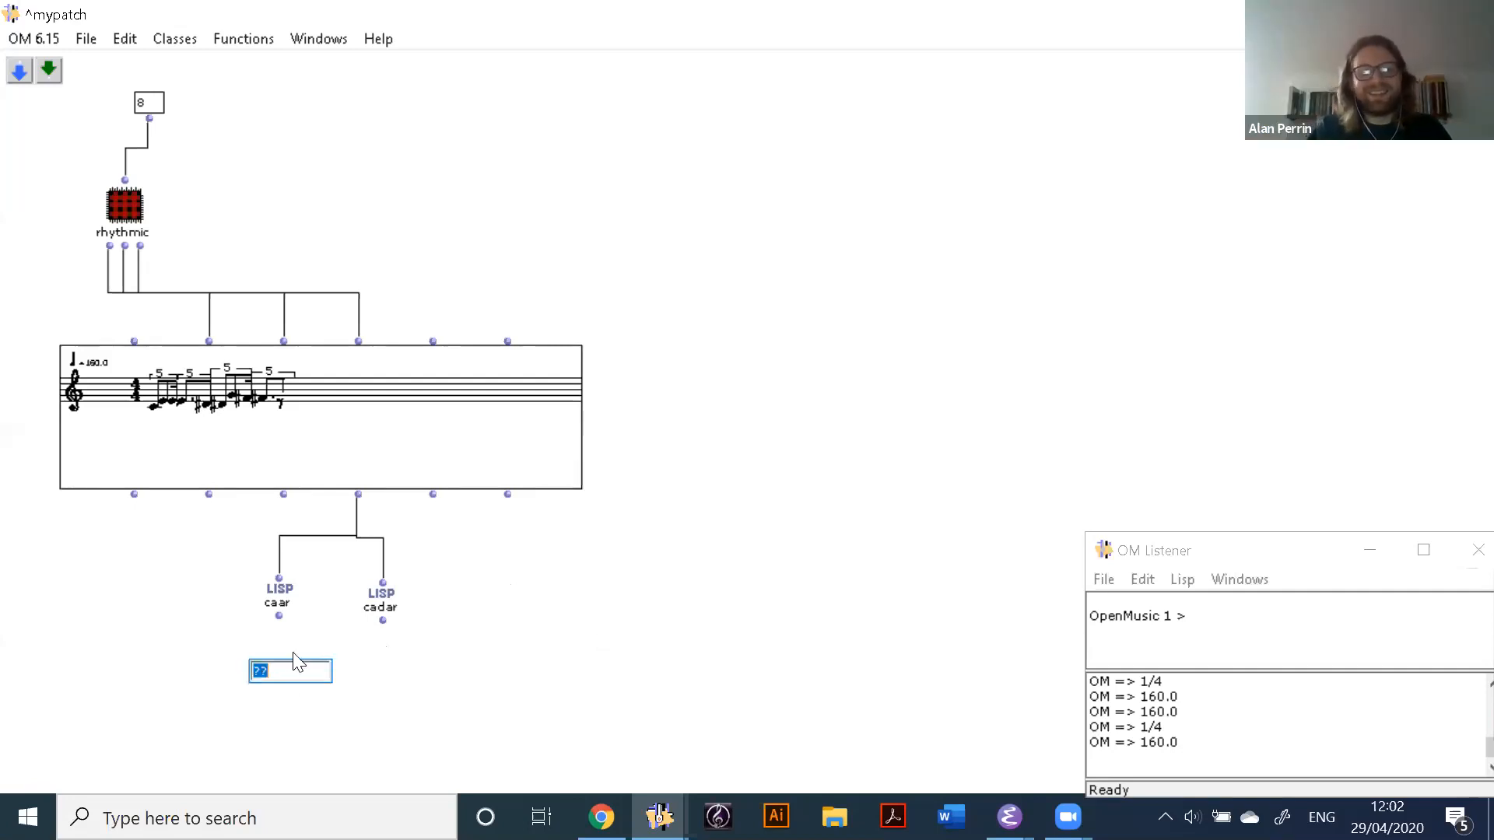
type("om")
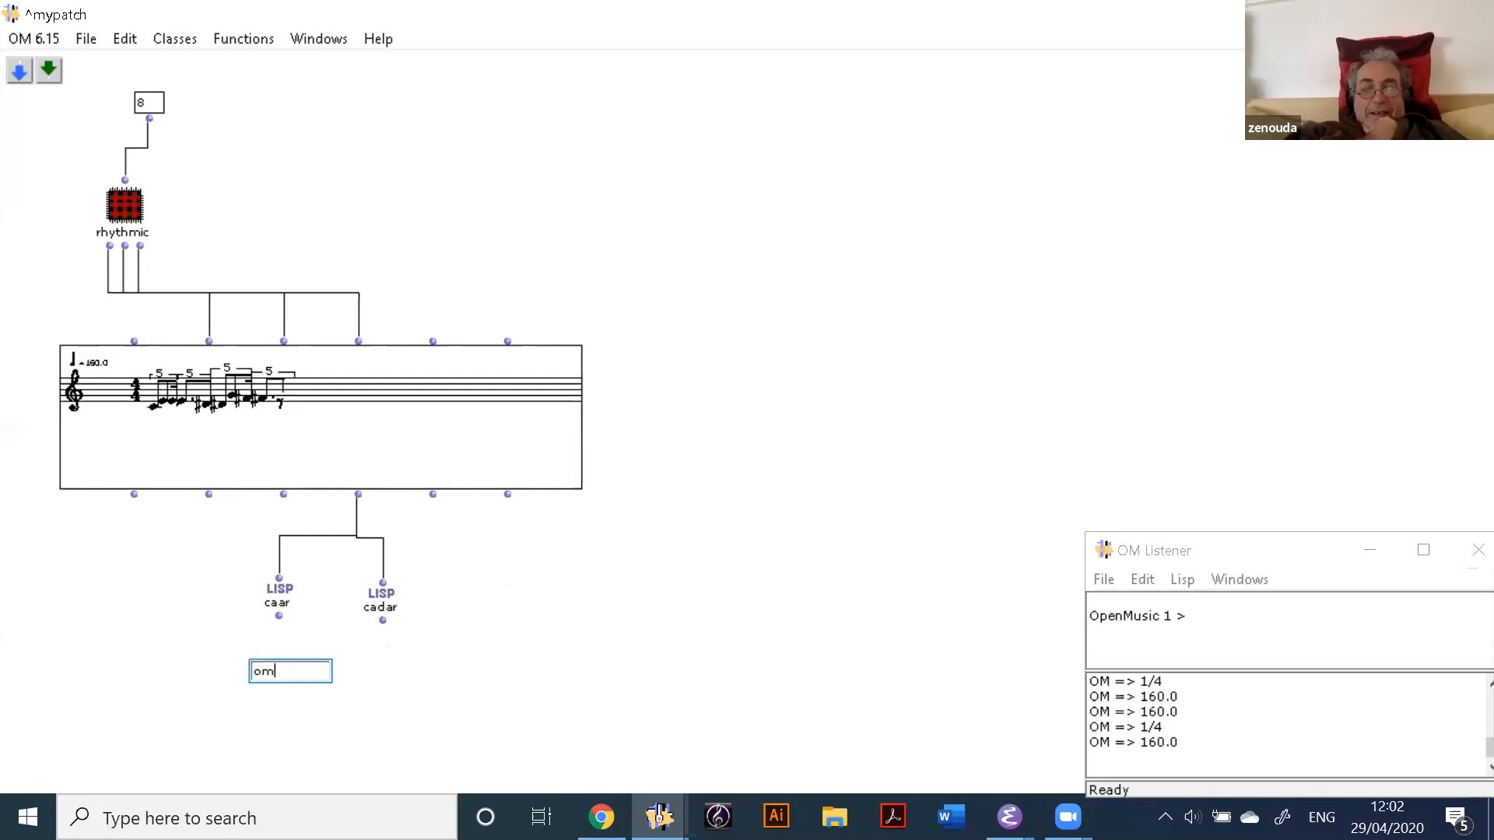
type("/")
key("Return")
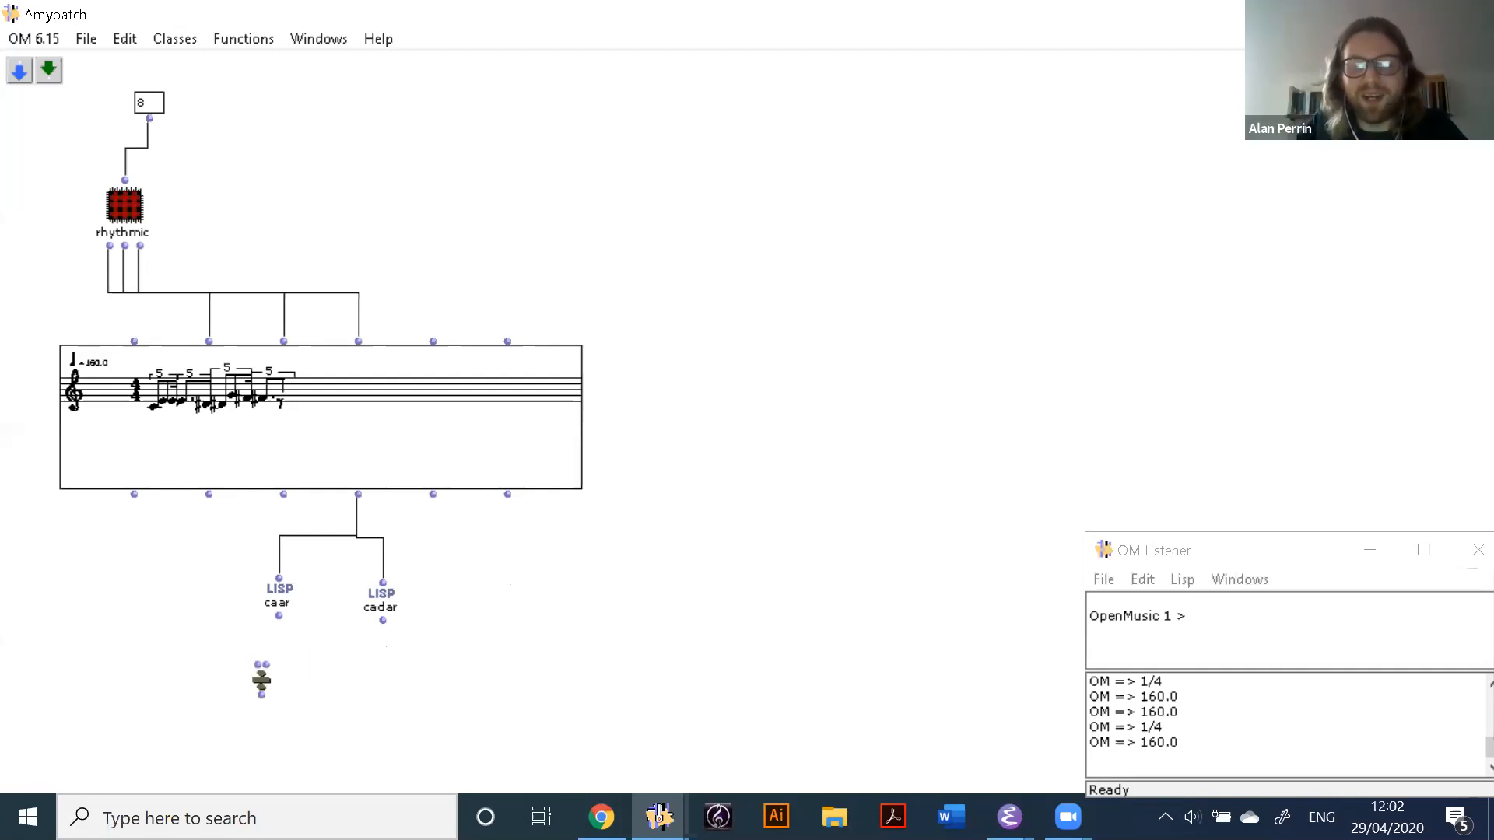
Step: Centre the om/ function beneath caar and cadar and add an om* multiplication function beside it
left_click_drag(273, 684, 356, 685)
left_click_drag(279, 617, 350, 659)
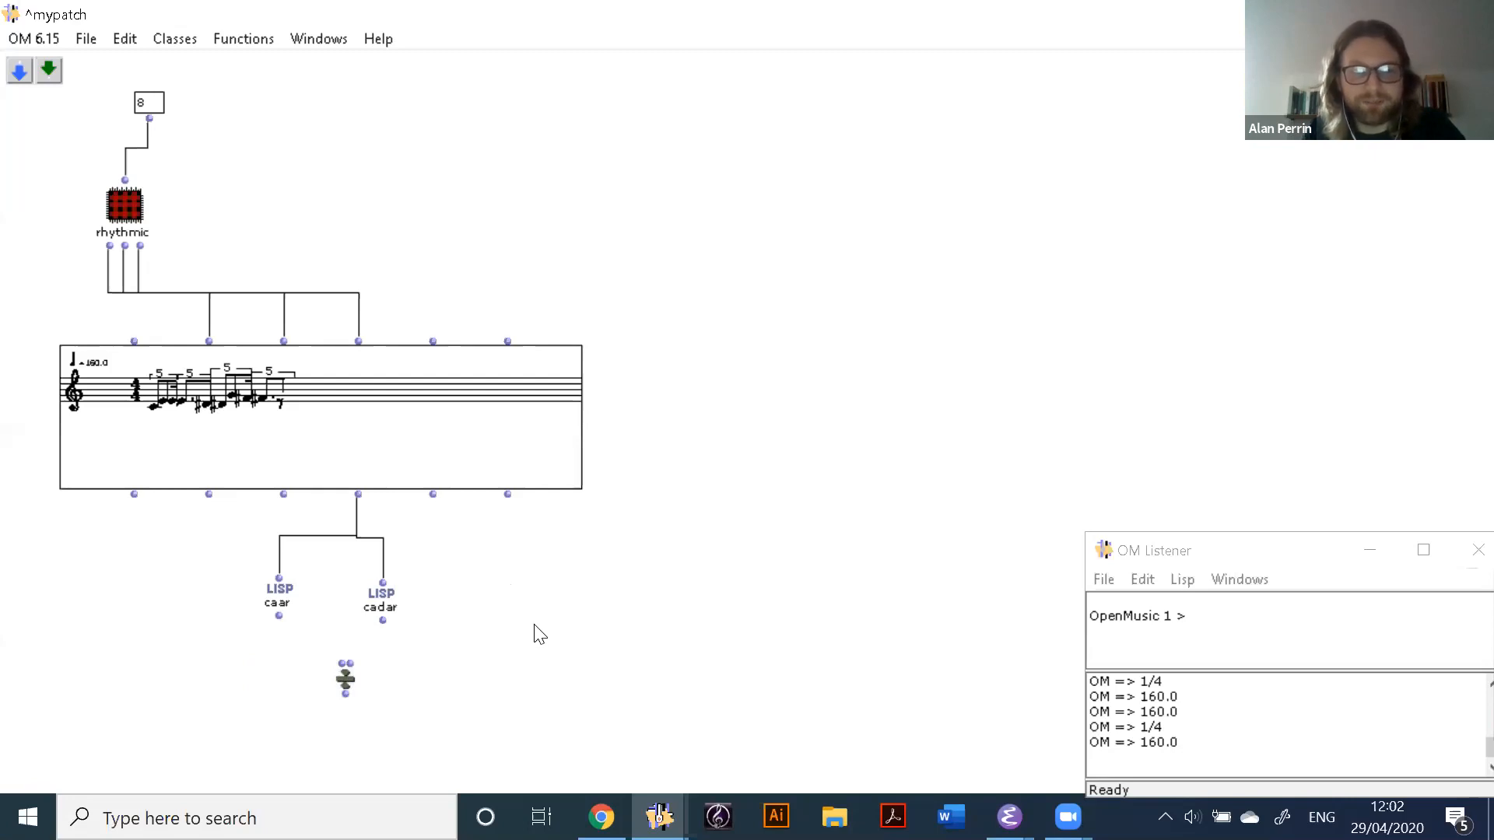
double_click(487, 658)
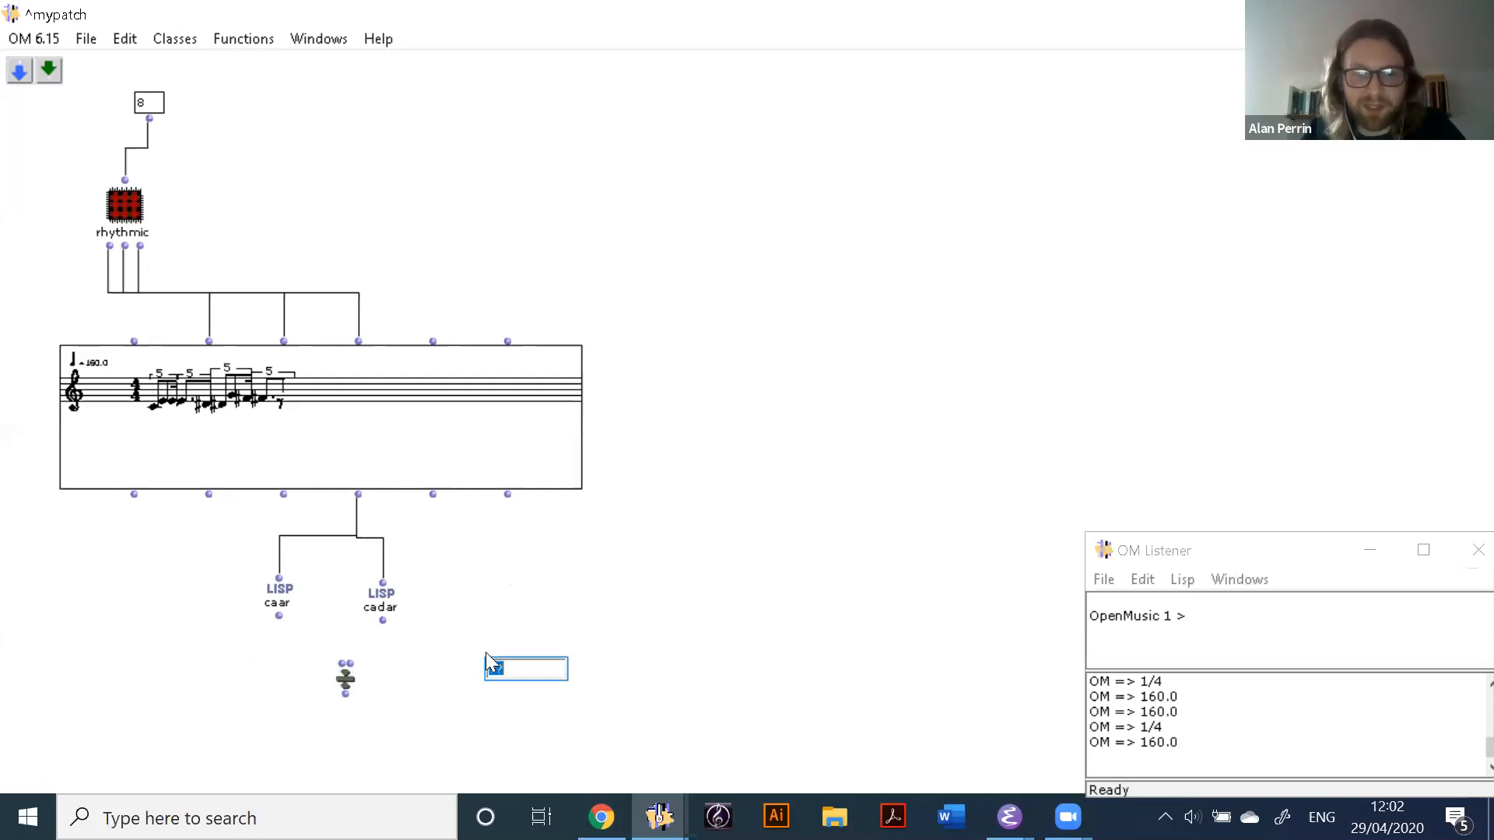
type("om*")
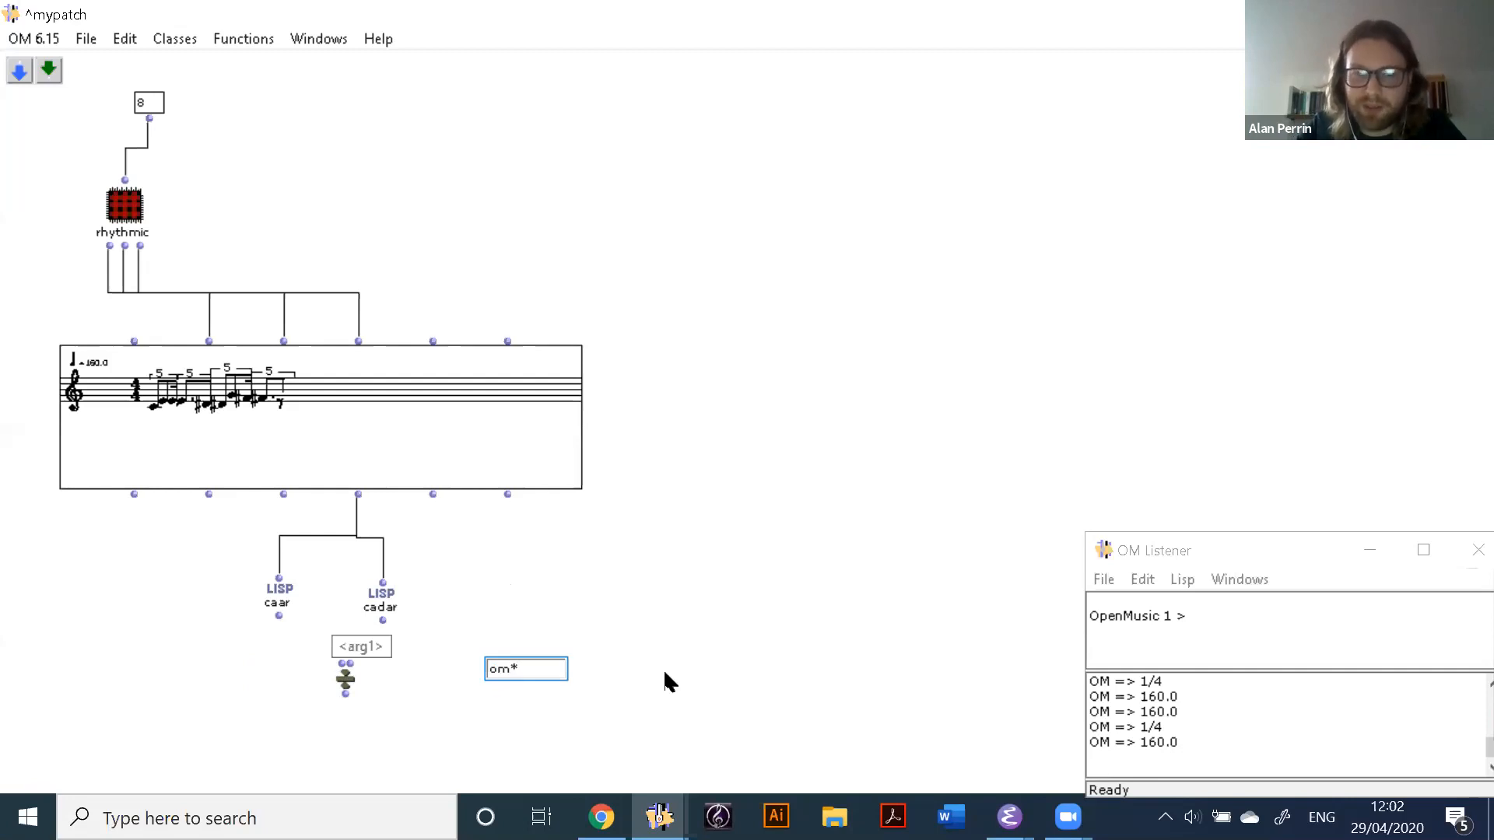
key("Return")
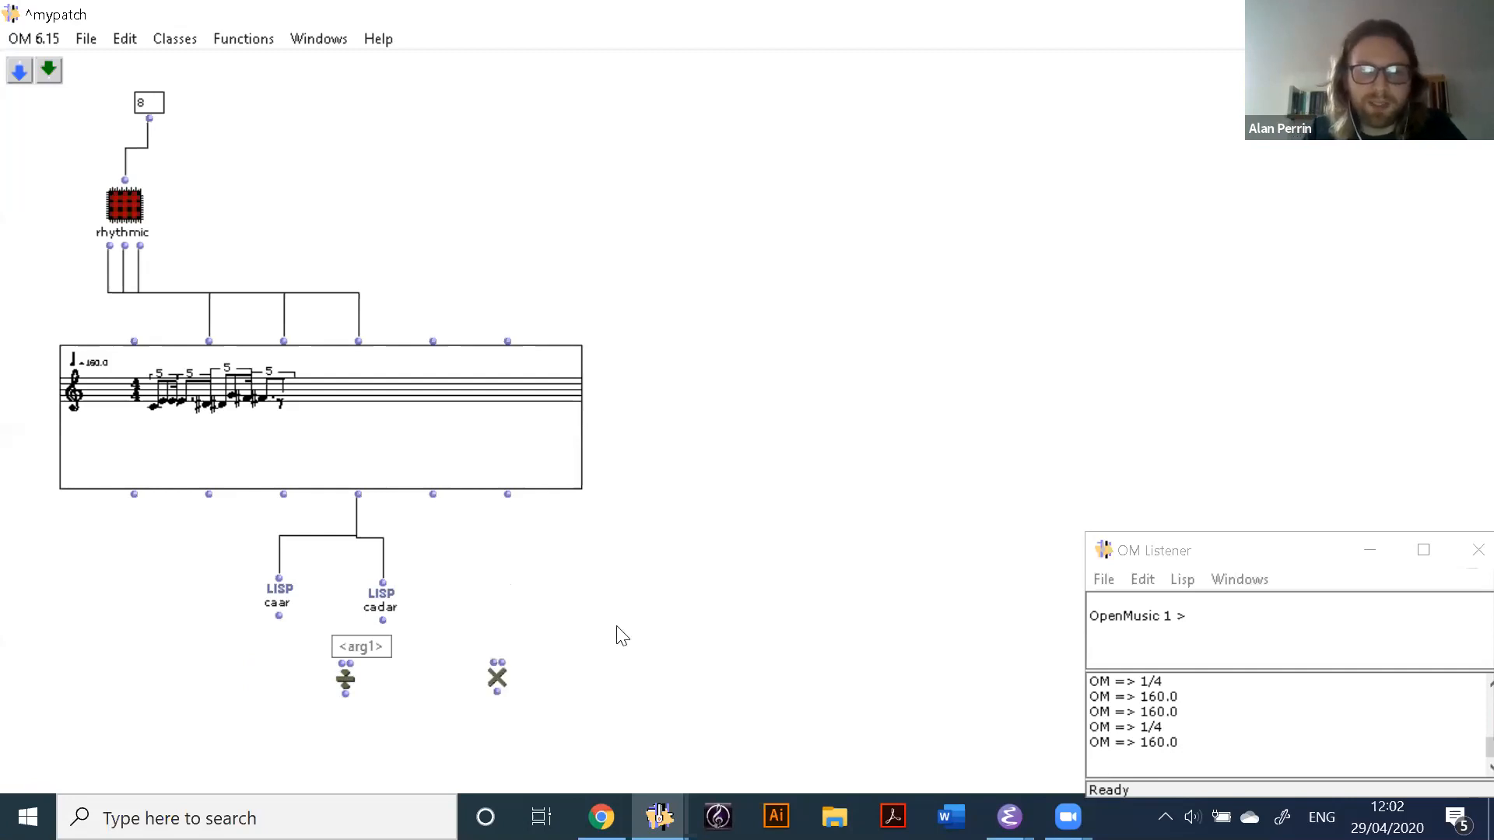
Step: Add om+ and om- functions and move them together with om* to the empty area above, beside the voice score
double_click(583, 667)
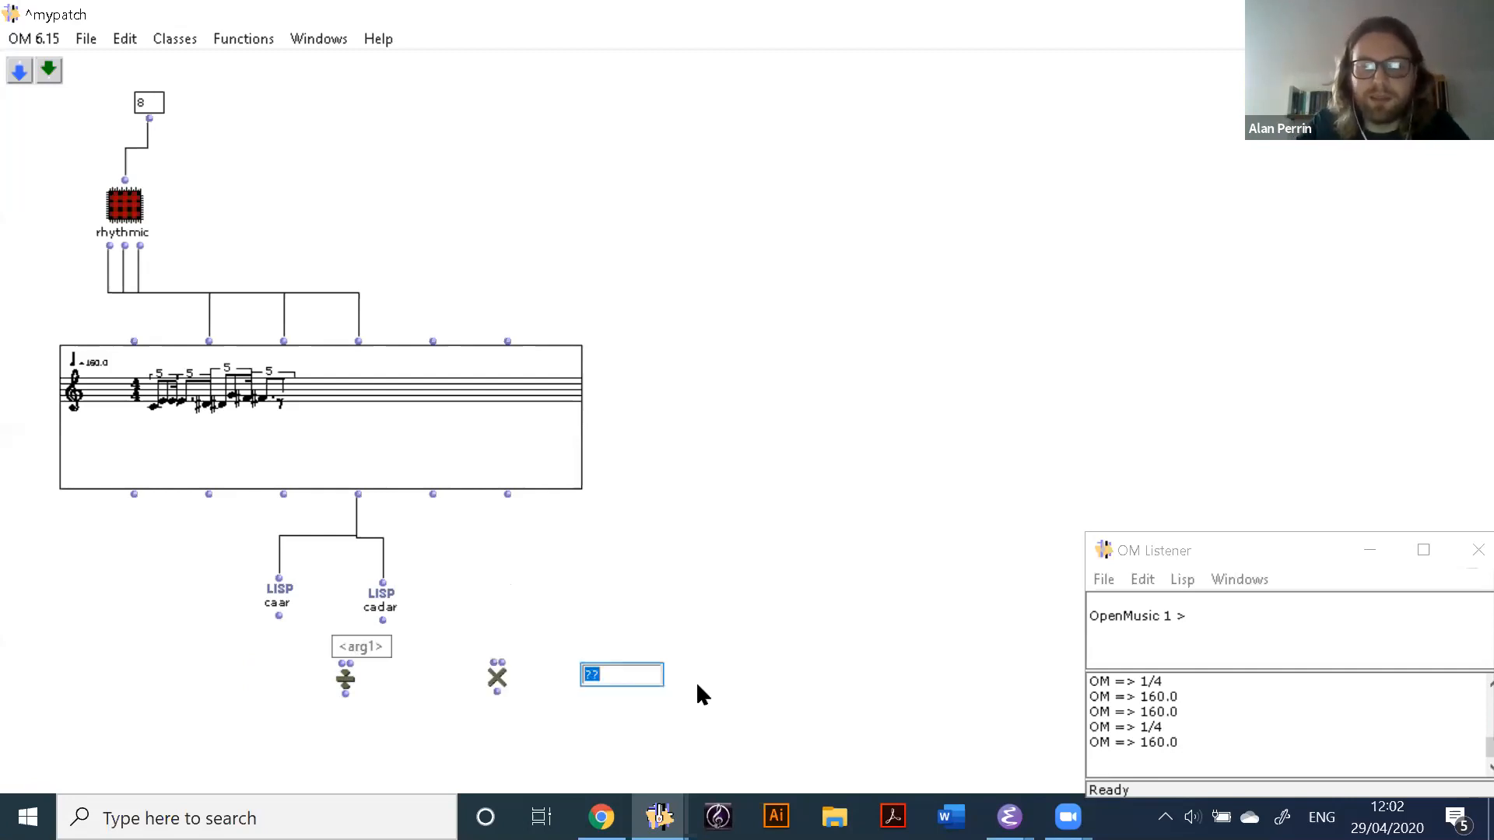
type("om+")
key("Return")
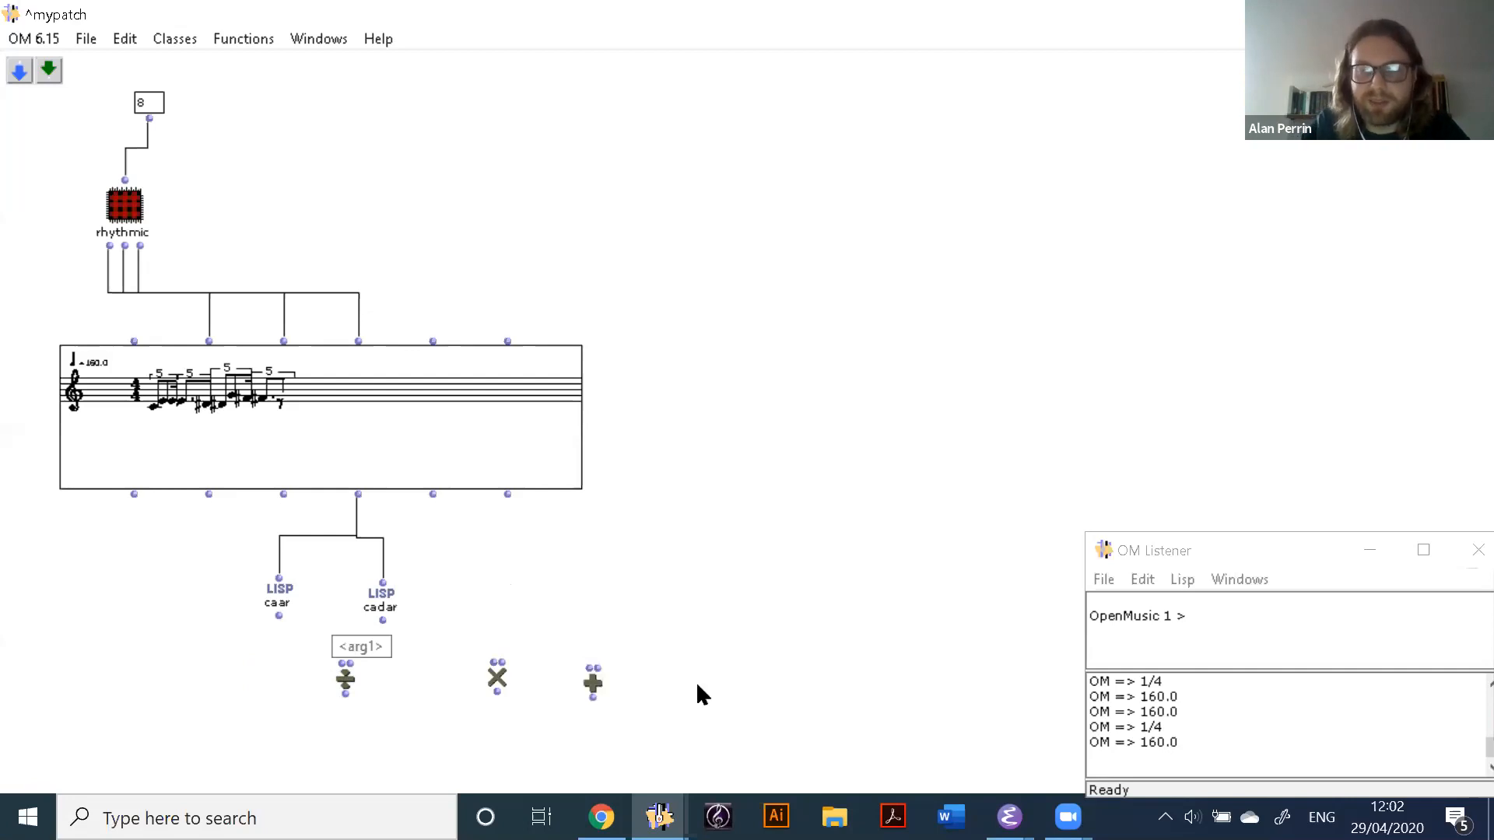
double_click(653, 691)
type("om")
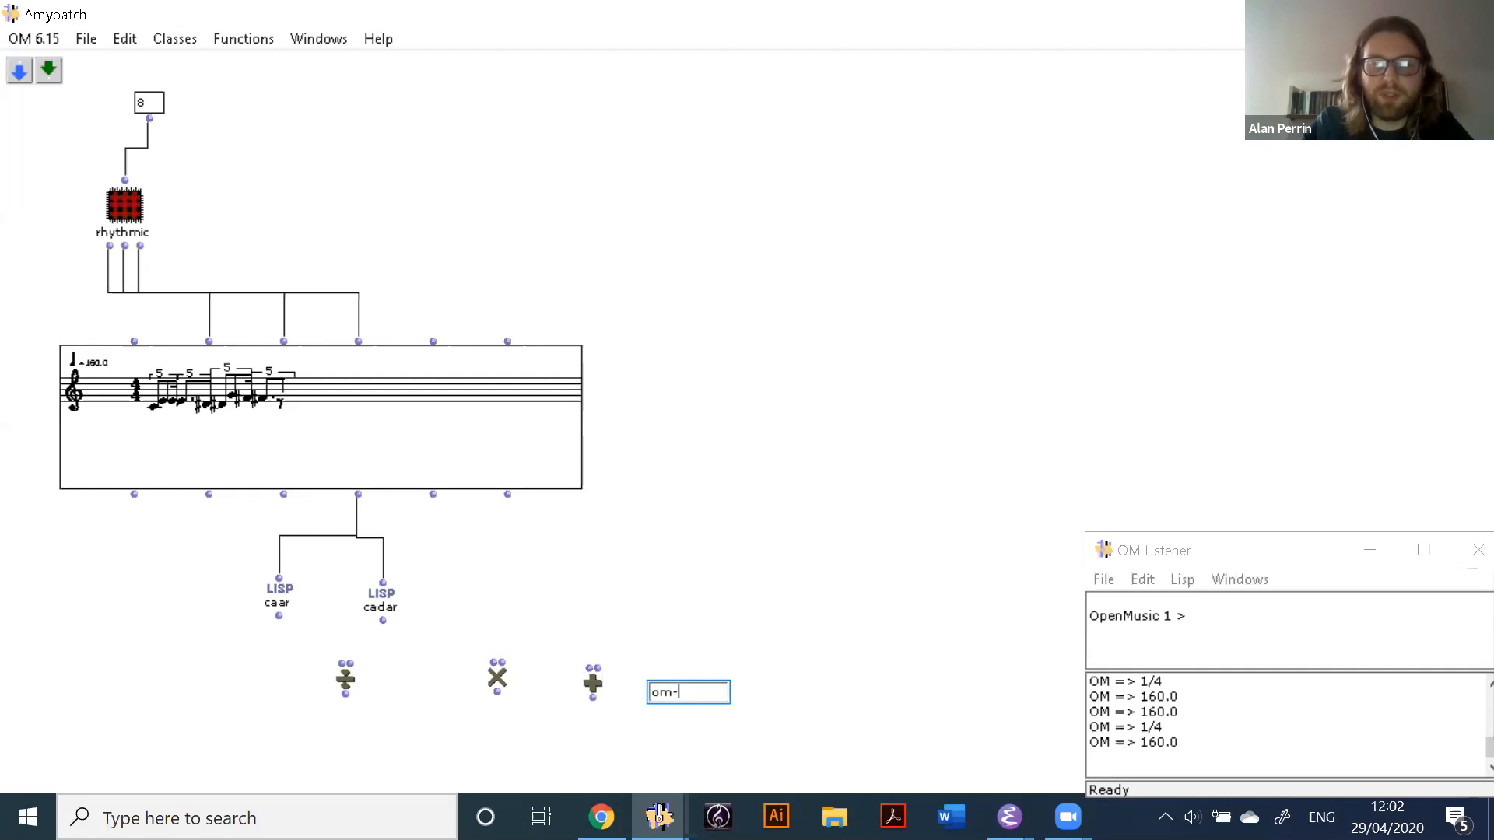
type("-")
key("Return")
left_click_drag(496, 649, 654, 697)
left_click_drag(755, 436, 812, 243)
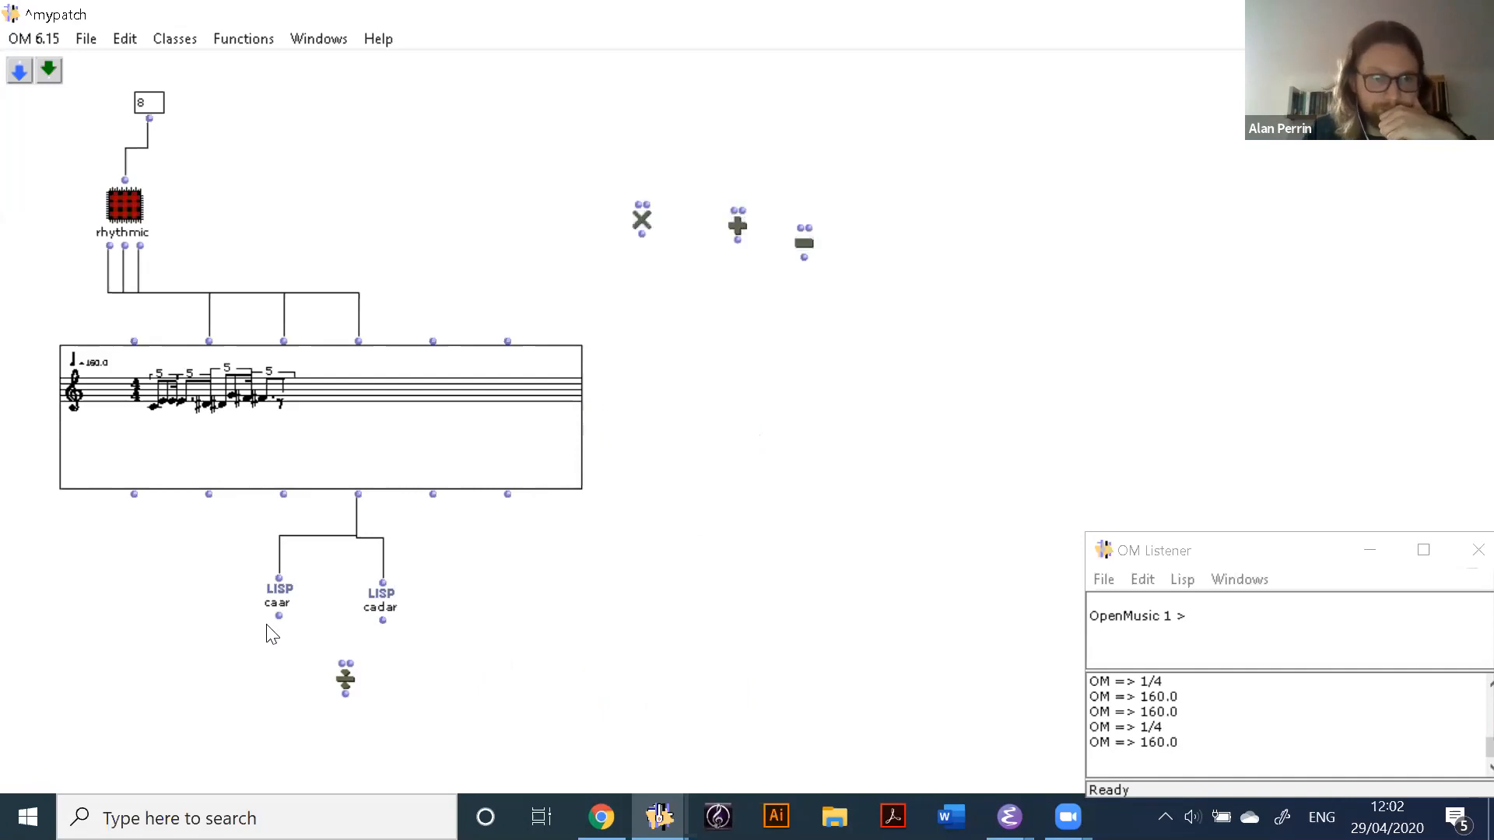
Step: Connect caar and cadar to the two inputs of om/ and evaluate the division
left_click_drag(278, 616, 331, 661)
left_click(325, 674)
key("v")
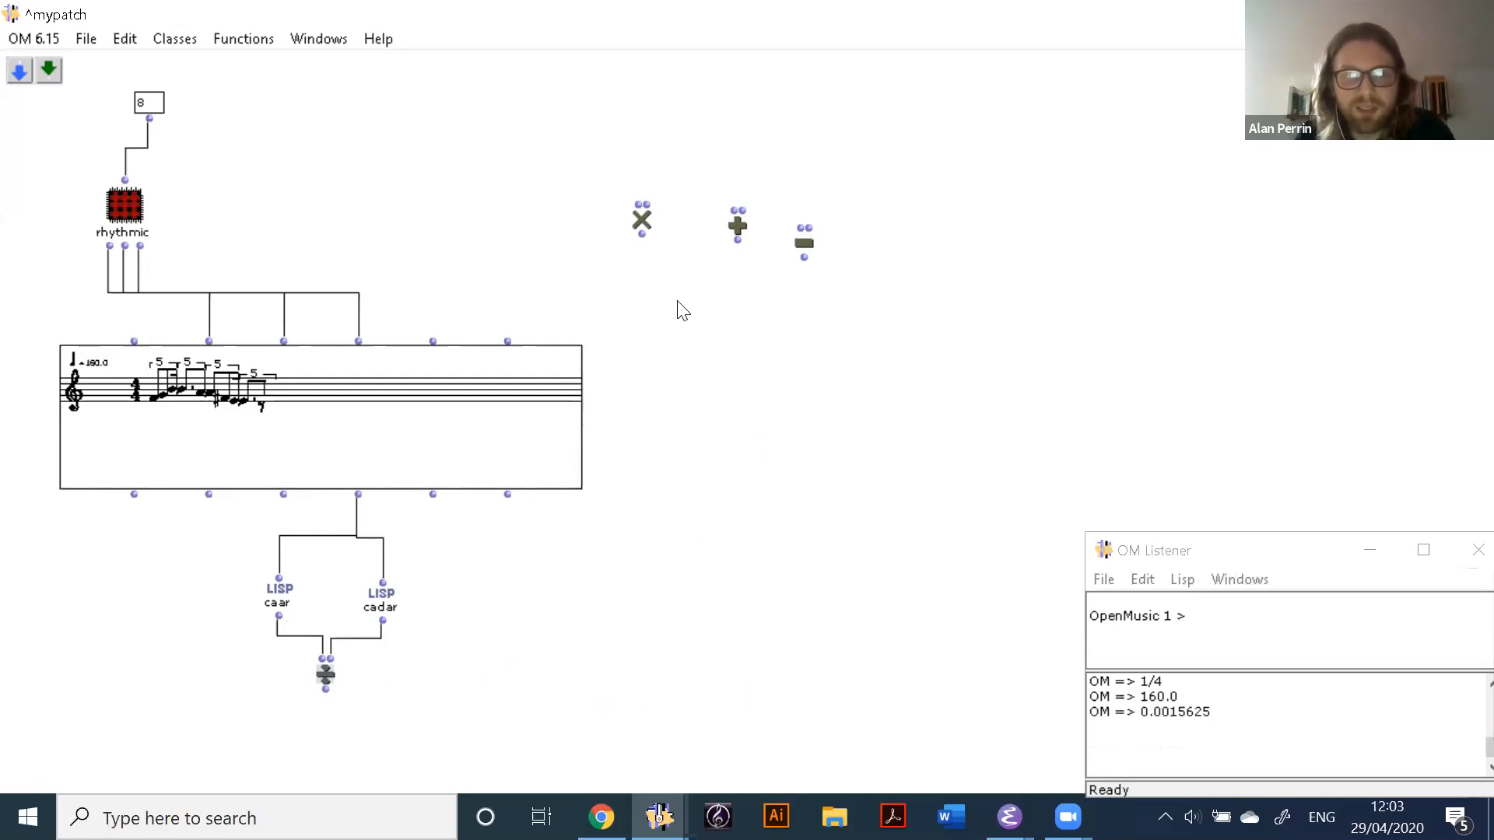
Step: Replace om/ with om*, connect caar and cadar to its two inputs and evaluate the multiplication
key("Delete")
left_click_drag(640, 217, 279, 616)
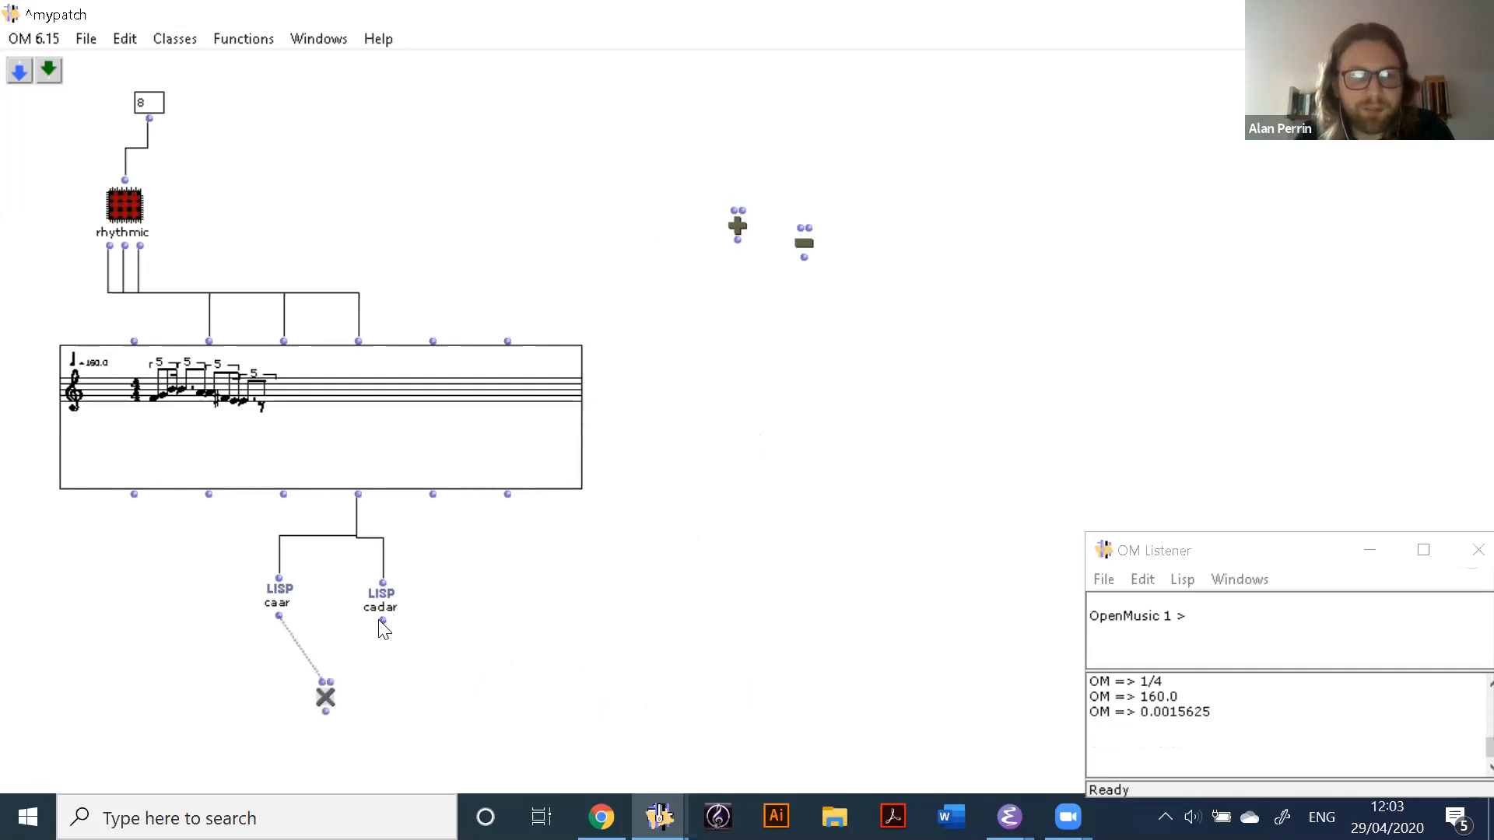
left_click_drag(382, 620, 330, 682)
left_click(325, 697)
key("v")
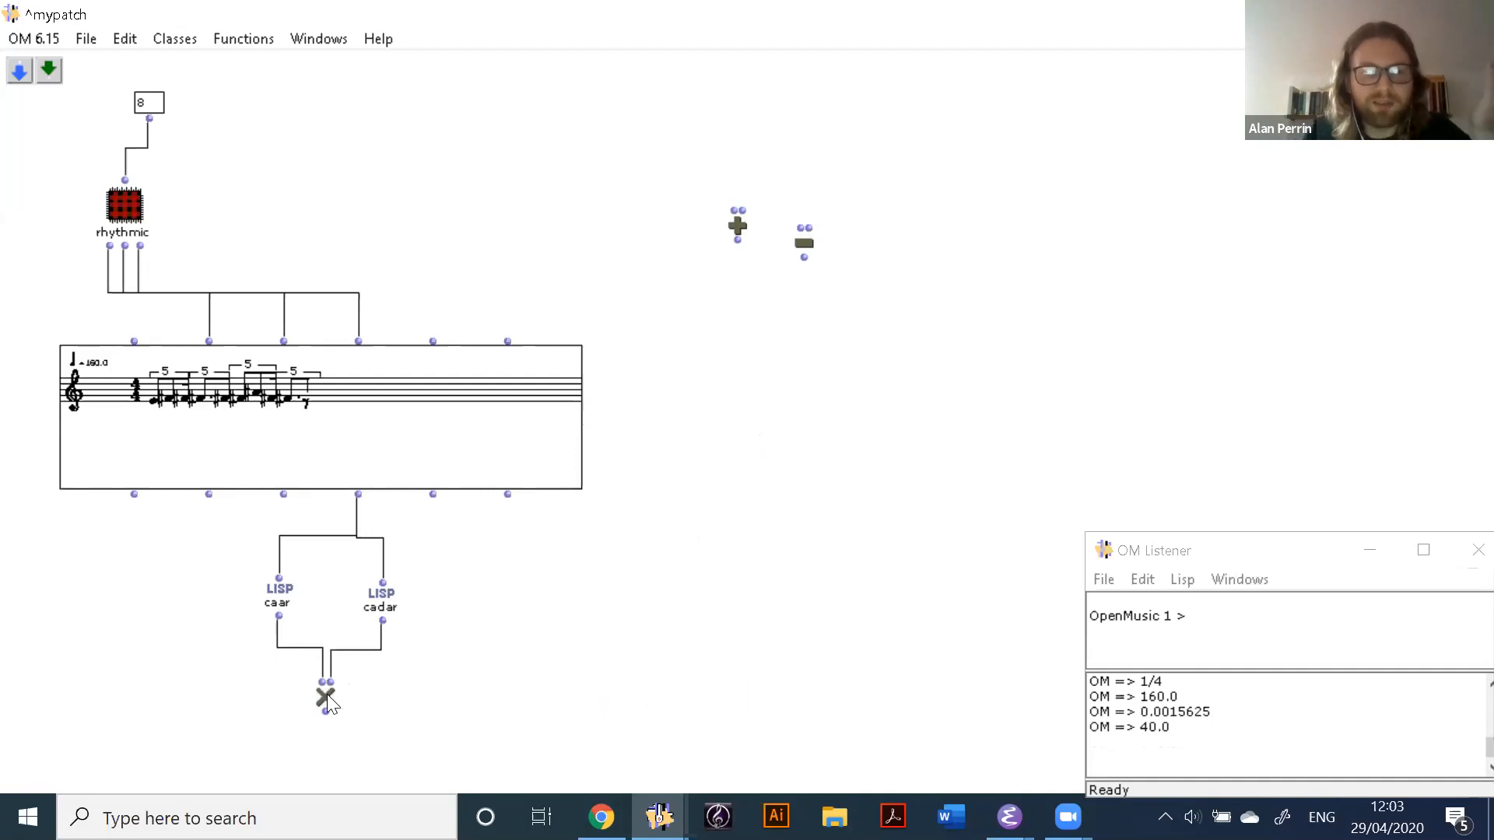
left_click_drag(328, 688, 339, 672)
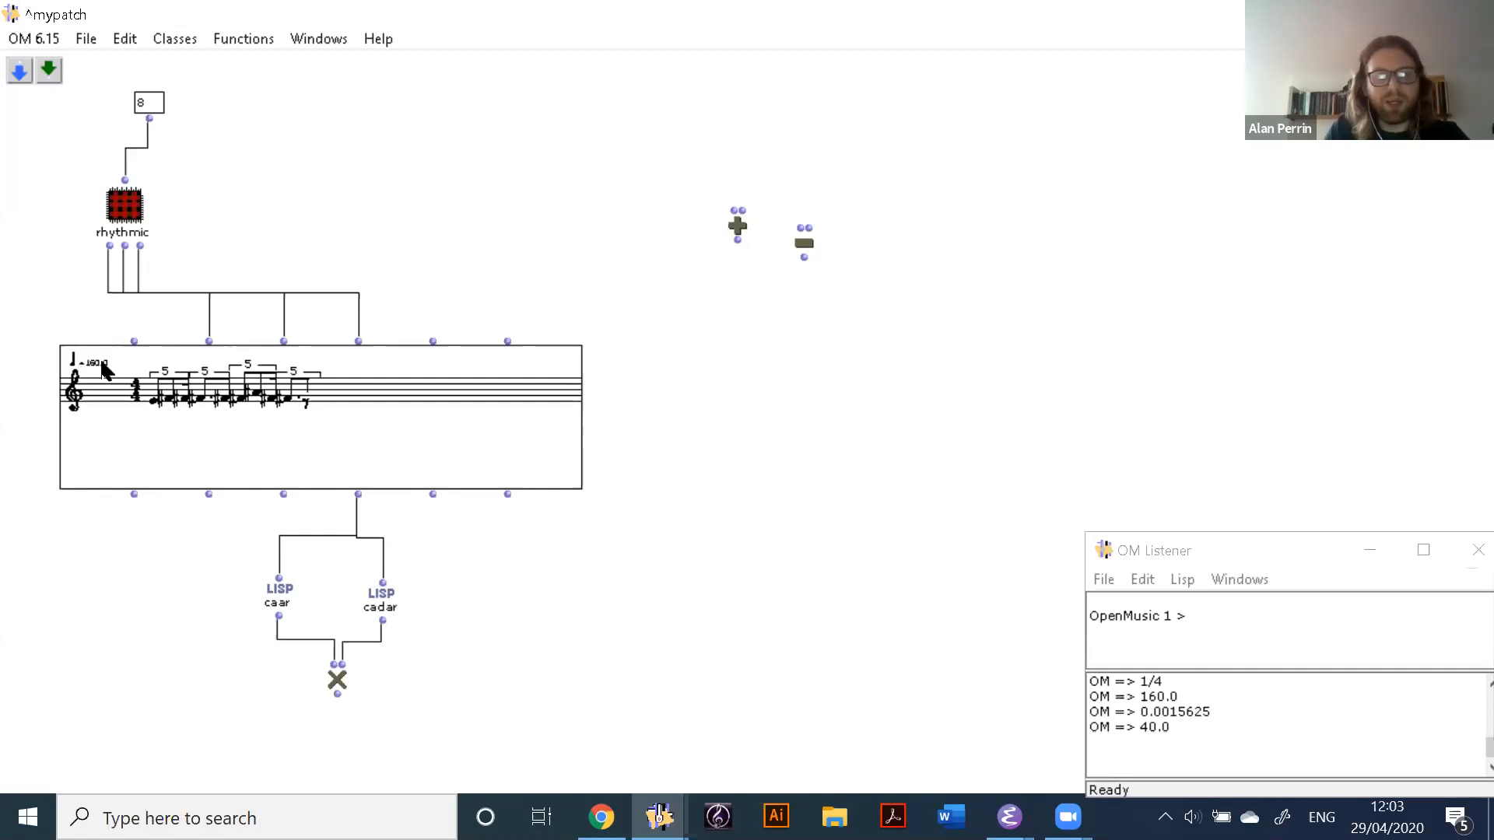
double_click(682, 396)
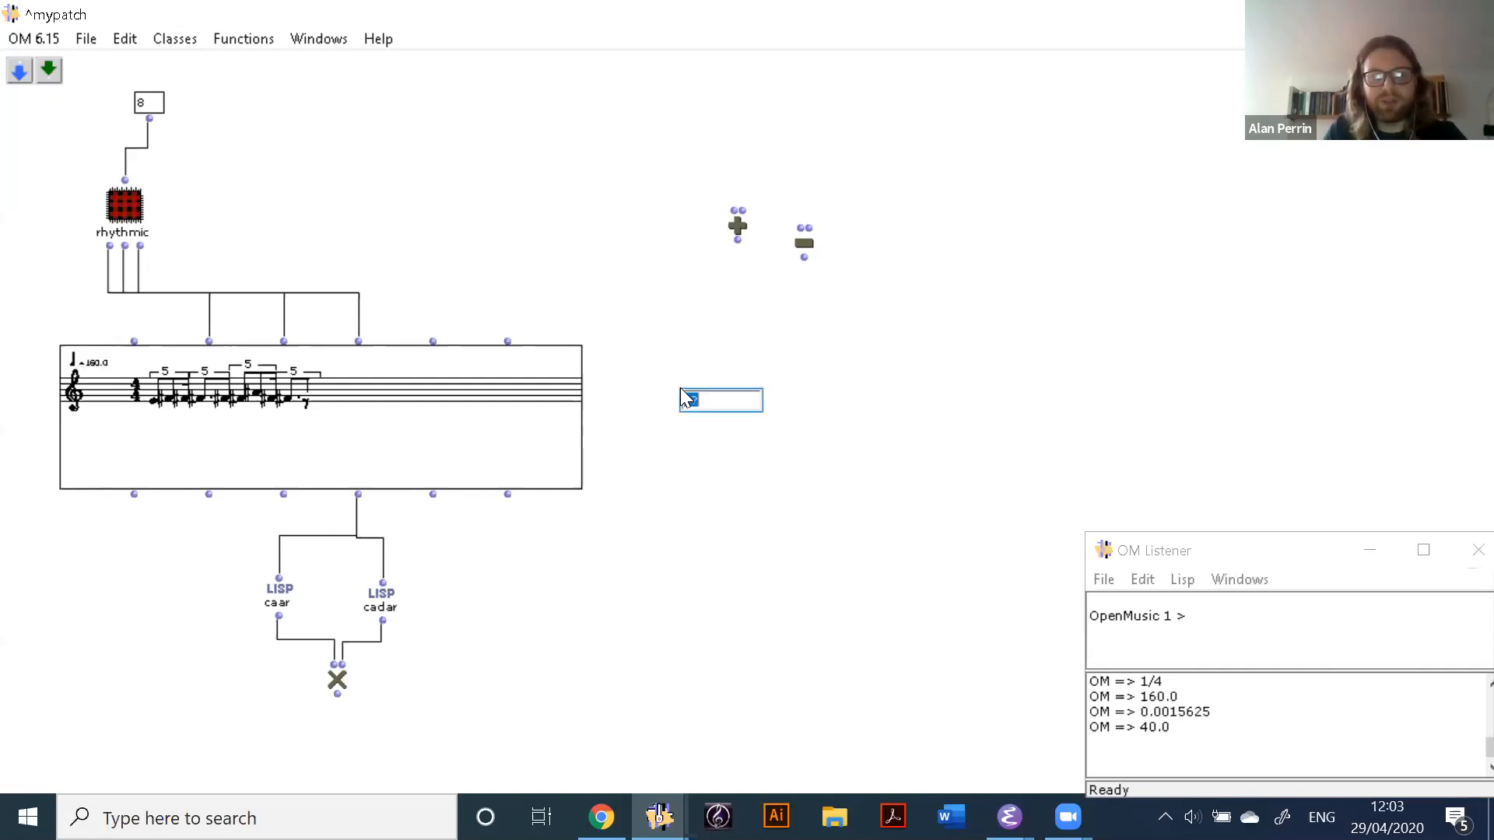
type("1/4")
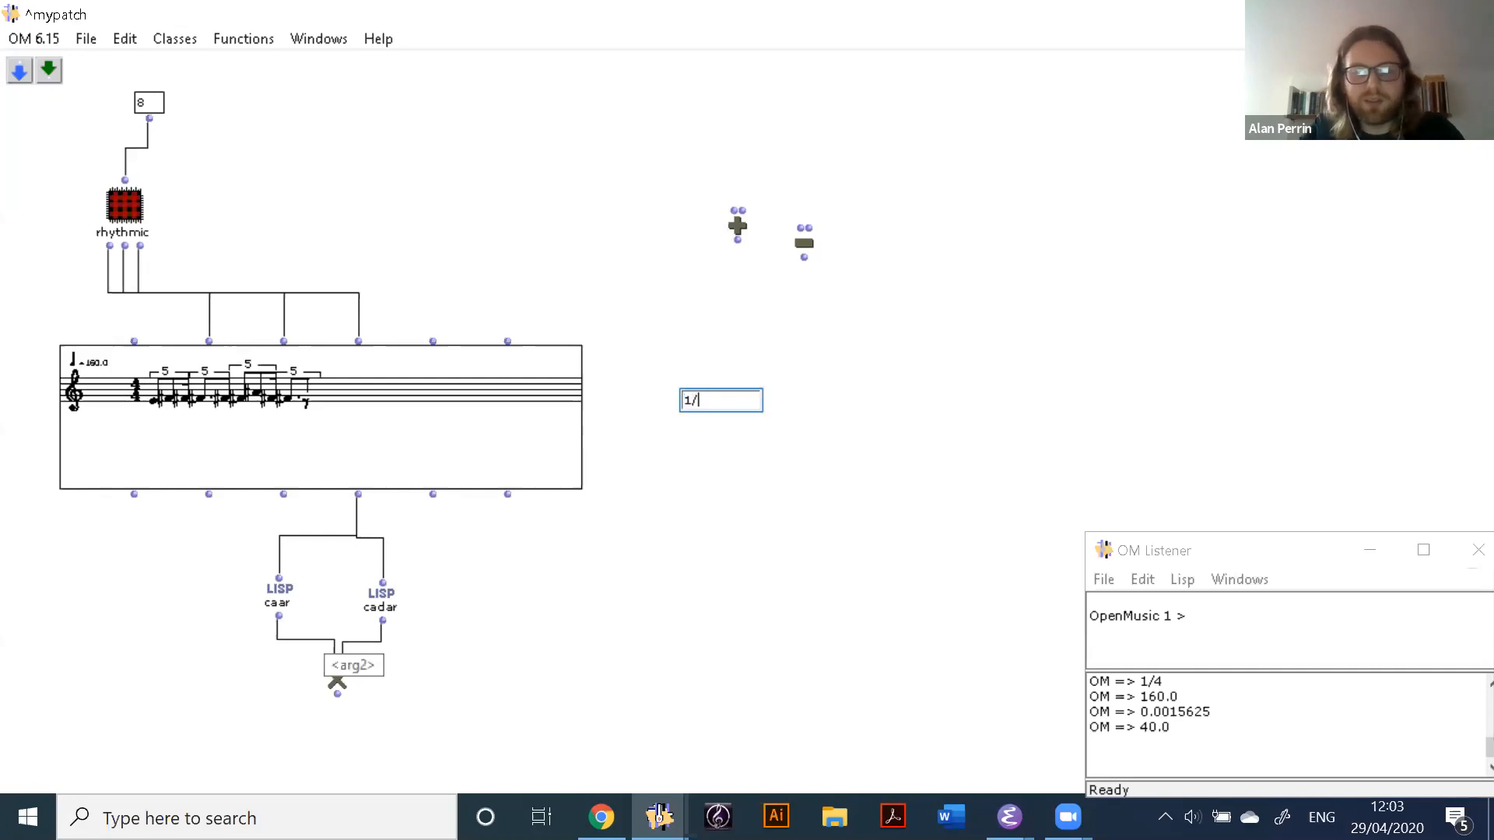
key("BackSpace")
key("BackSpace")
key("BackSpace")
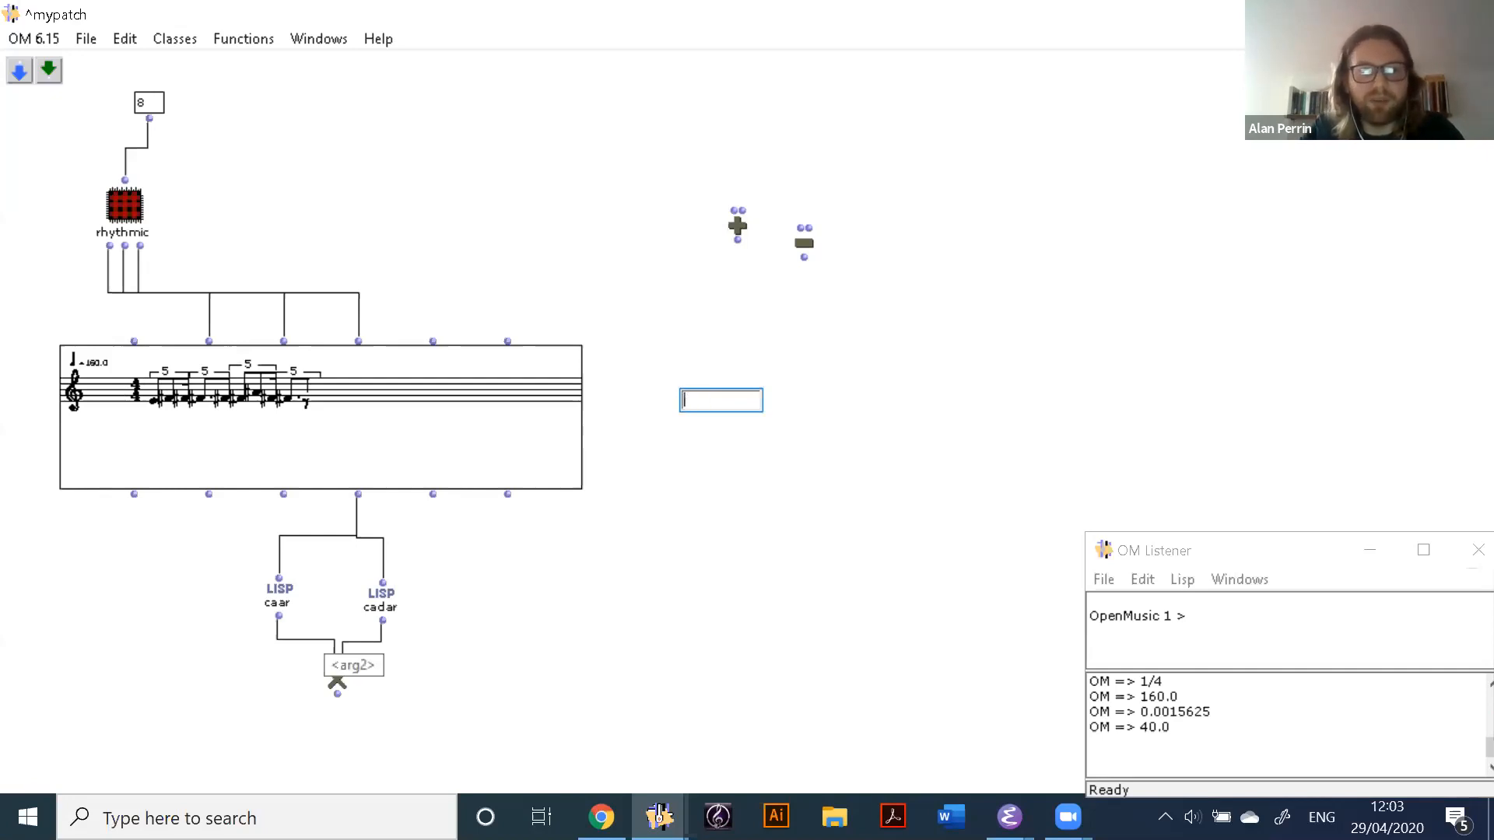
left_click(936, 481)
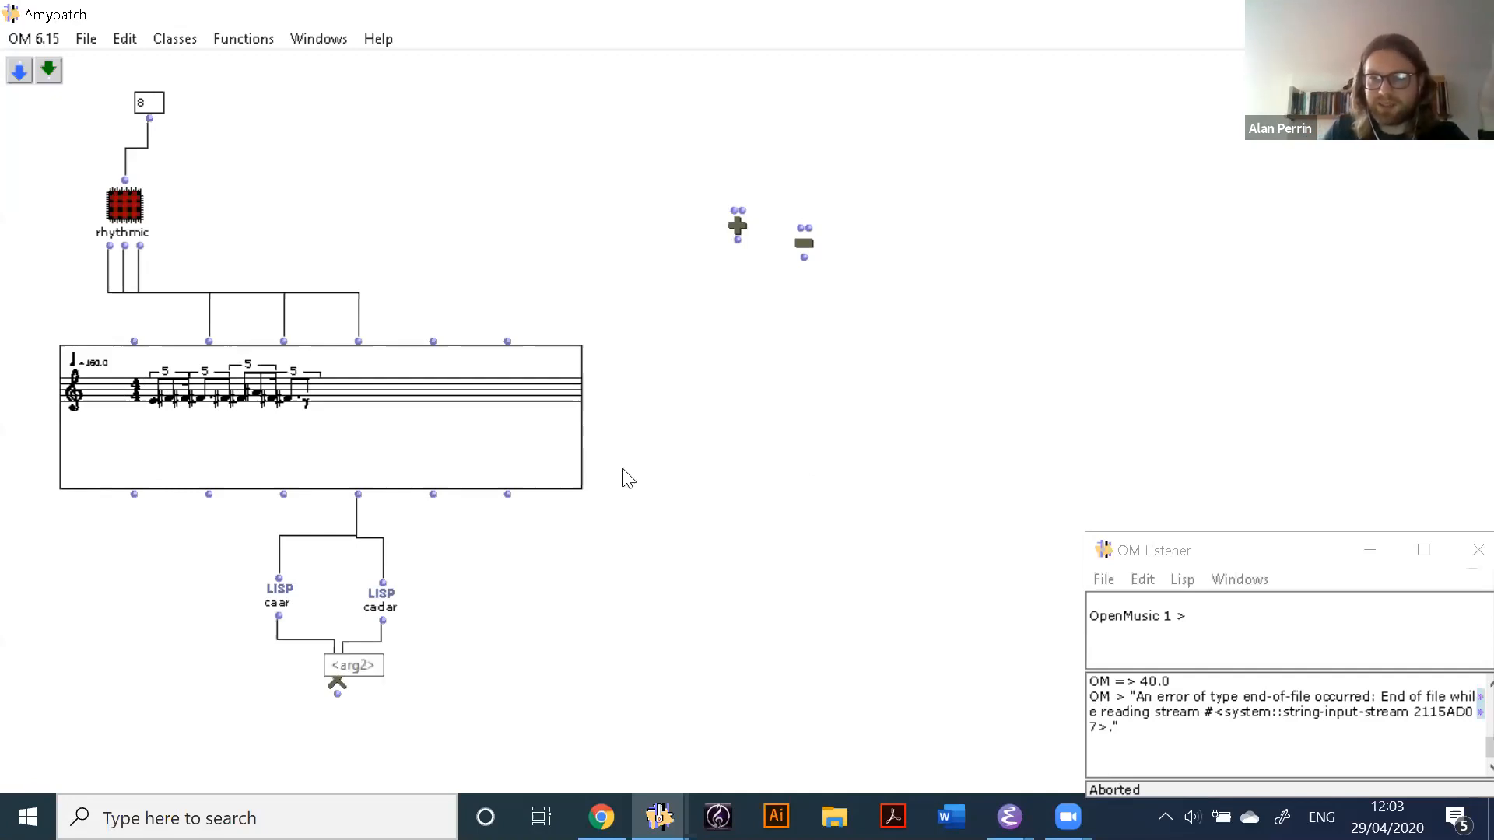
Step: Move the voice score slightly up and to the left
left_click_drag(376, 386, 349, 379)
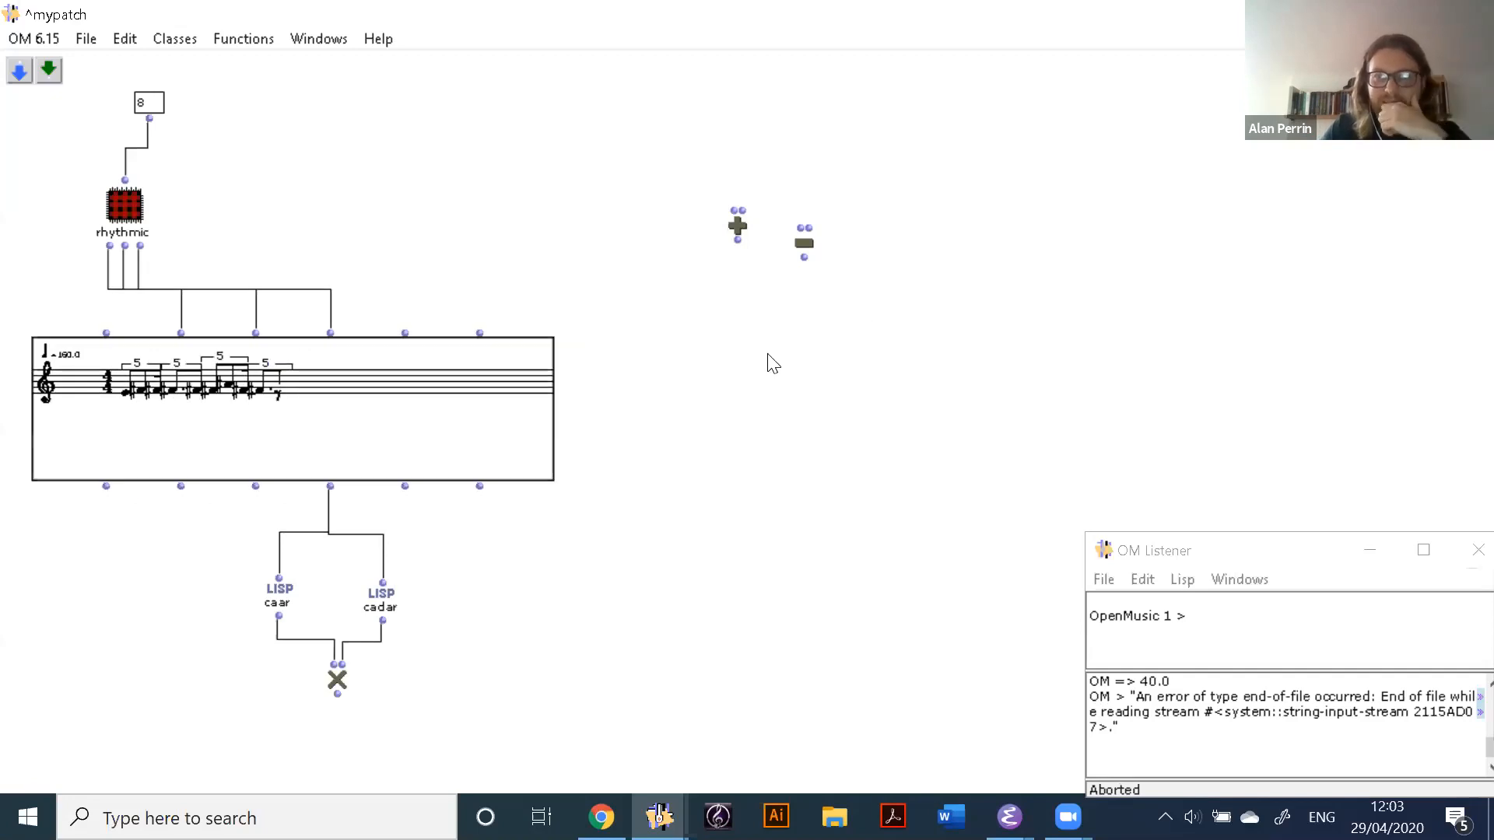
double_click(662, 360)
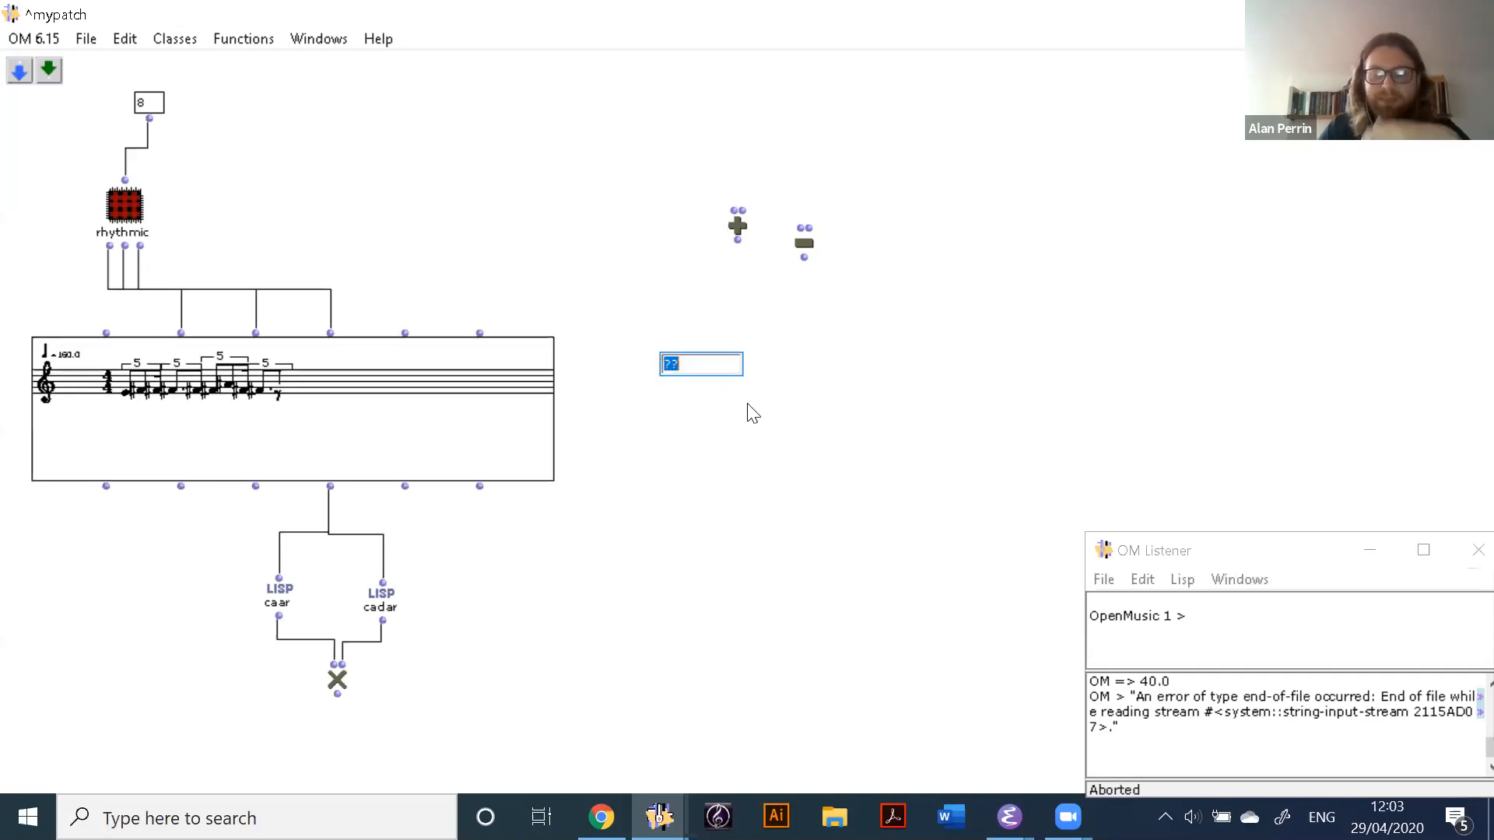
type("(")
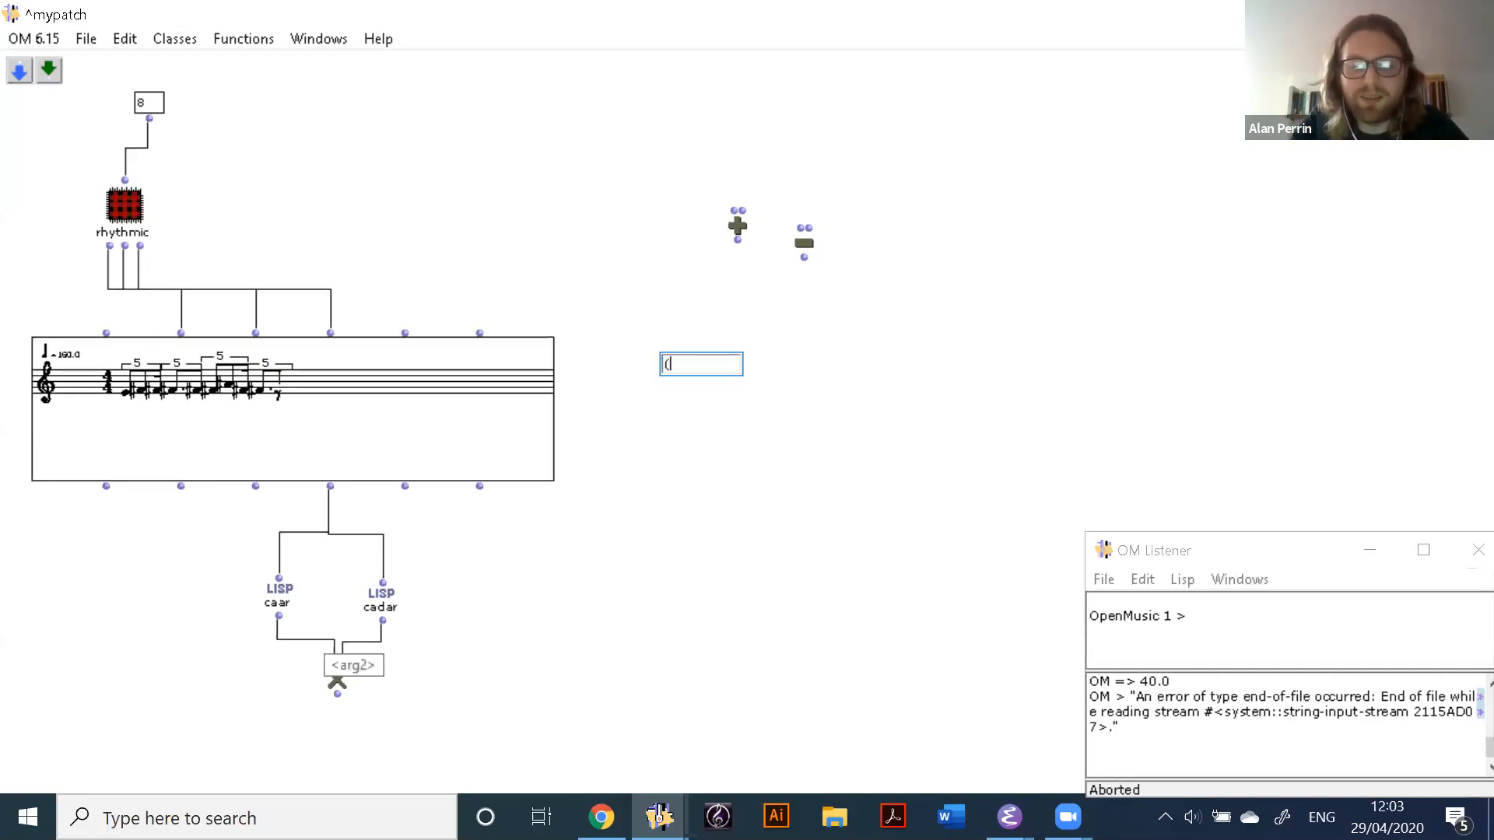
type("1/3")
key("BackSpace")
type("4")
key("Return")
Step: Add a constant box containing the list (1/4) and place it beneath the om+ function
double_click(607, 451)
type("(1/4")
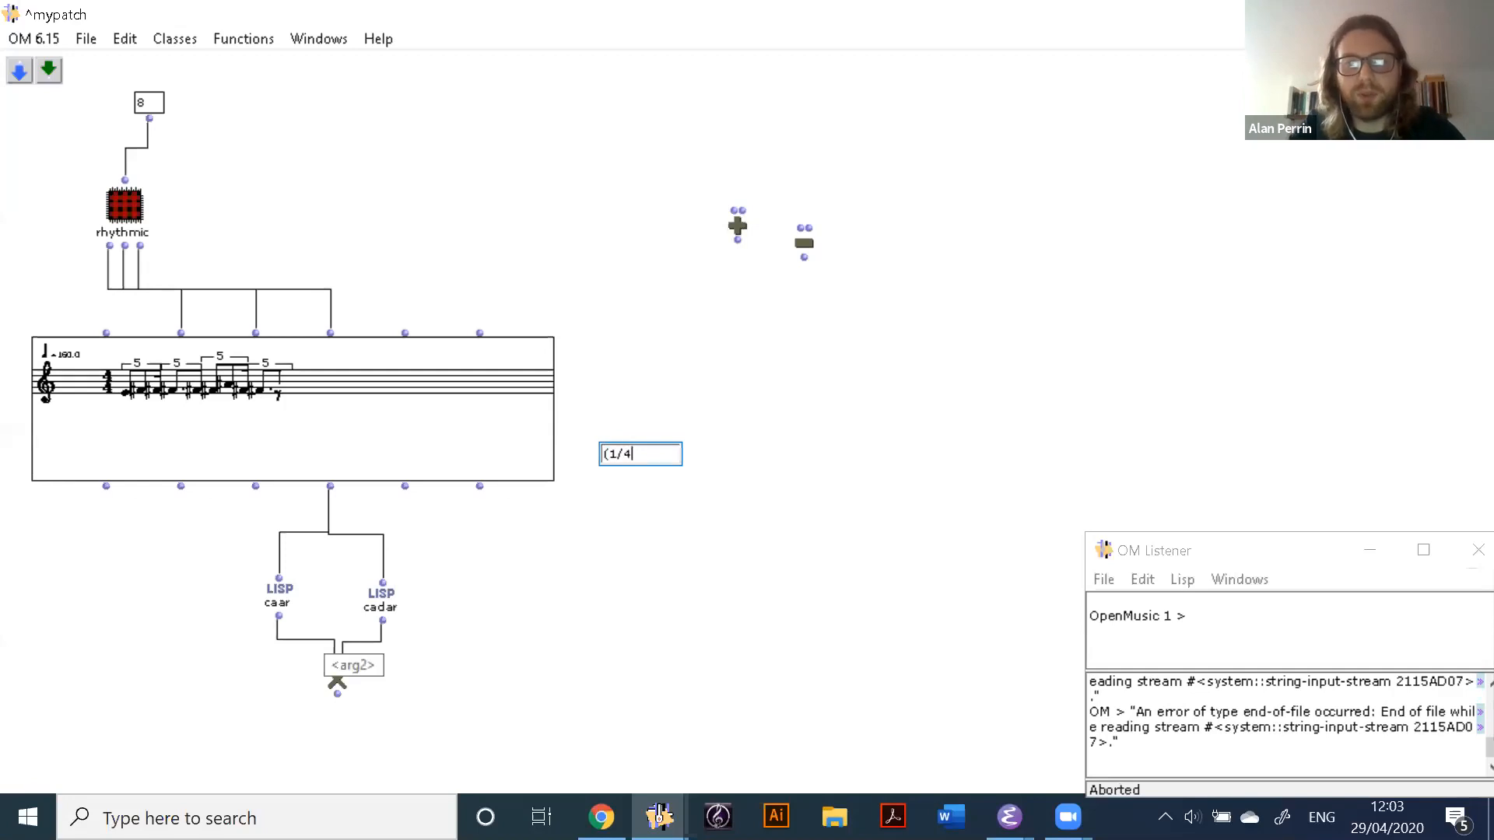
key("Return")
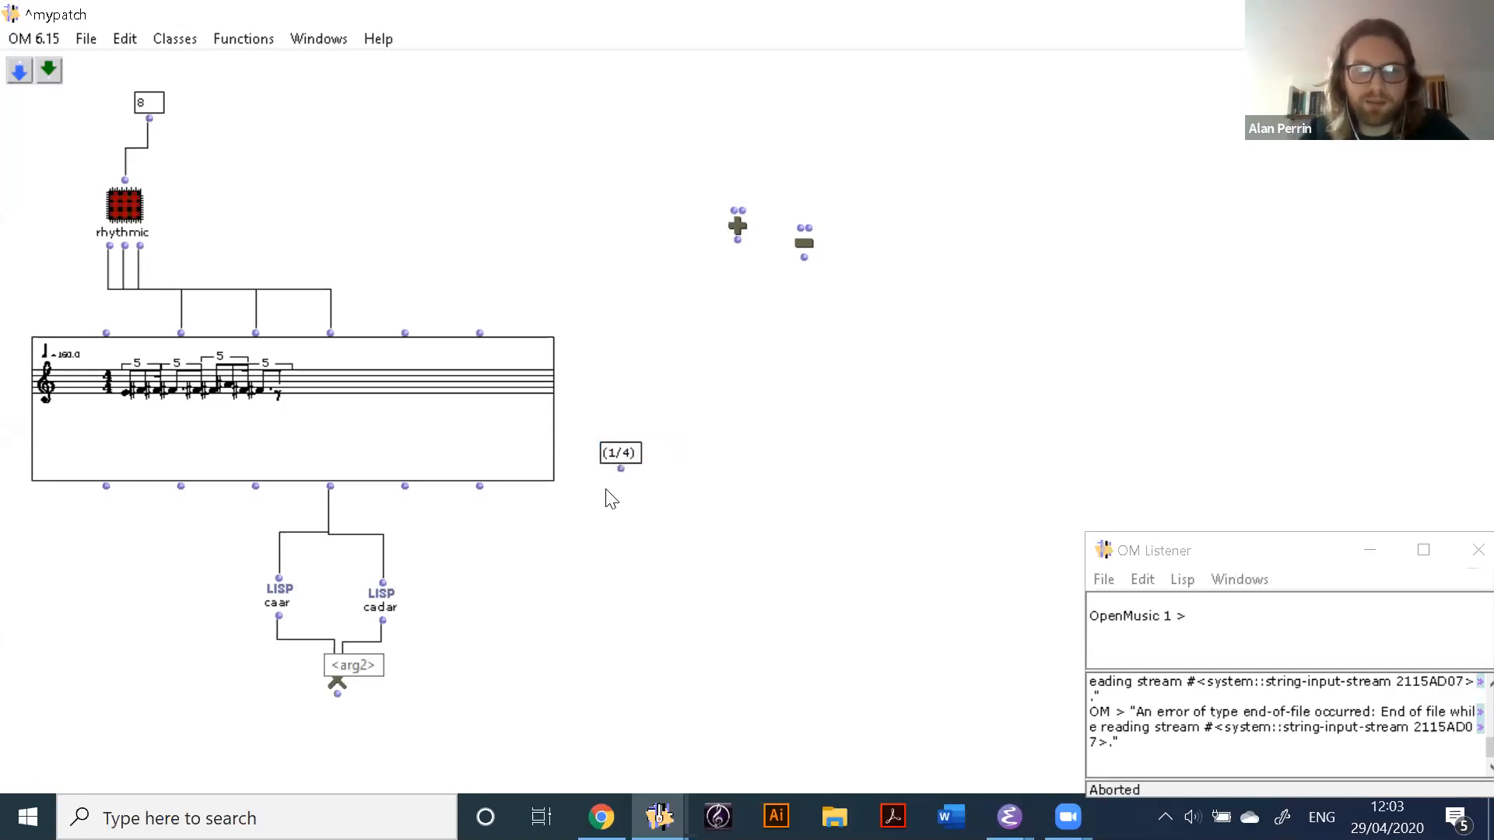
left_click_drag(614, 455, 719, 338)
Step: Add an mktree function below the (1/4) list, connect the list to its first input and evaluate it
double_click(716, 450)
type("mktree")
key("Return")
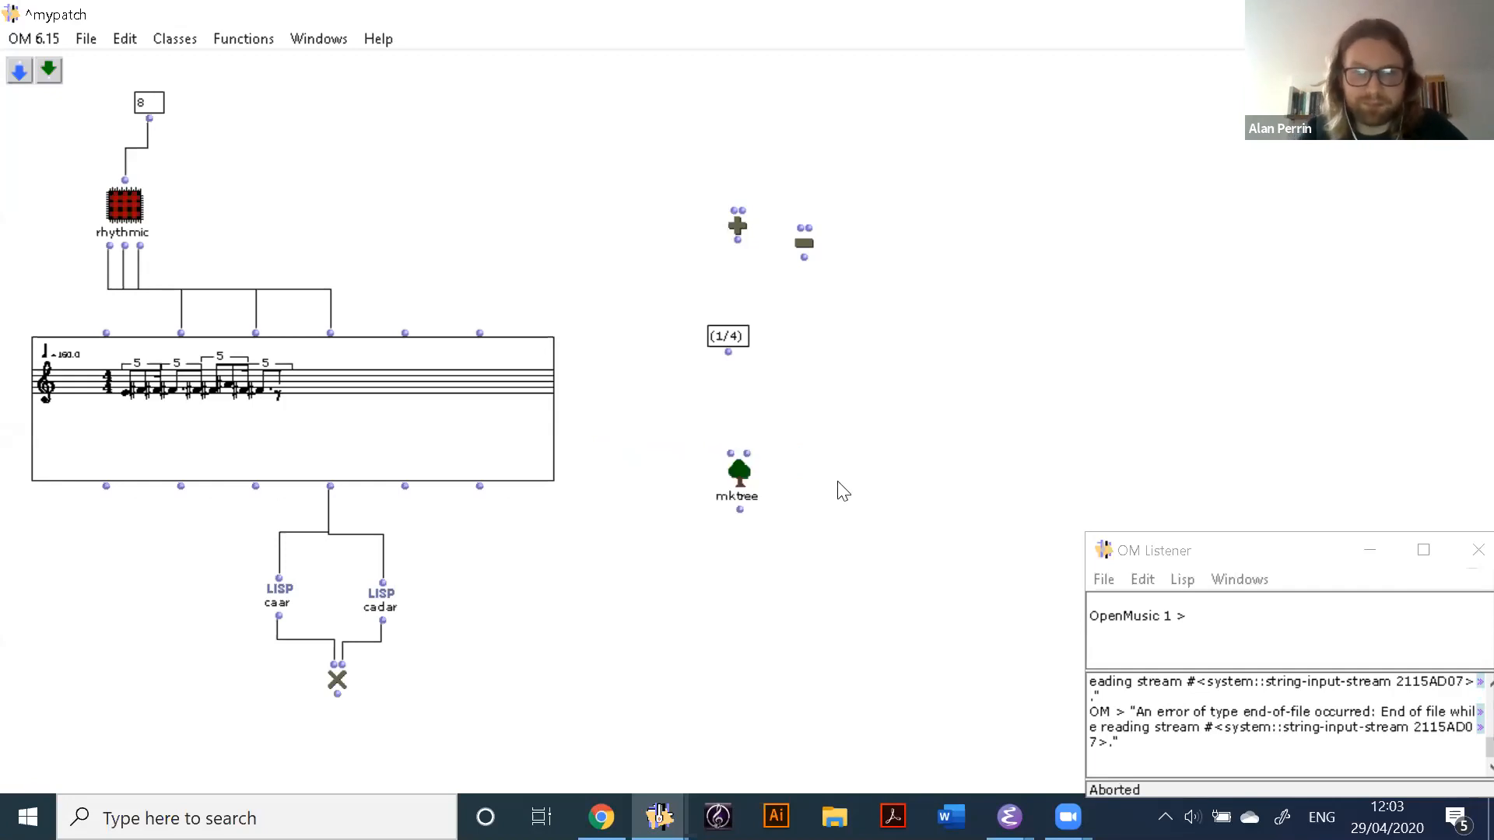
left_click_drag(728, 354, 740, 454)
key("v")
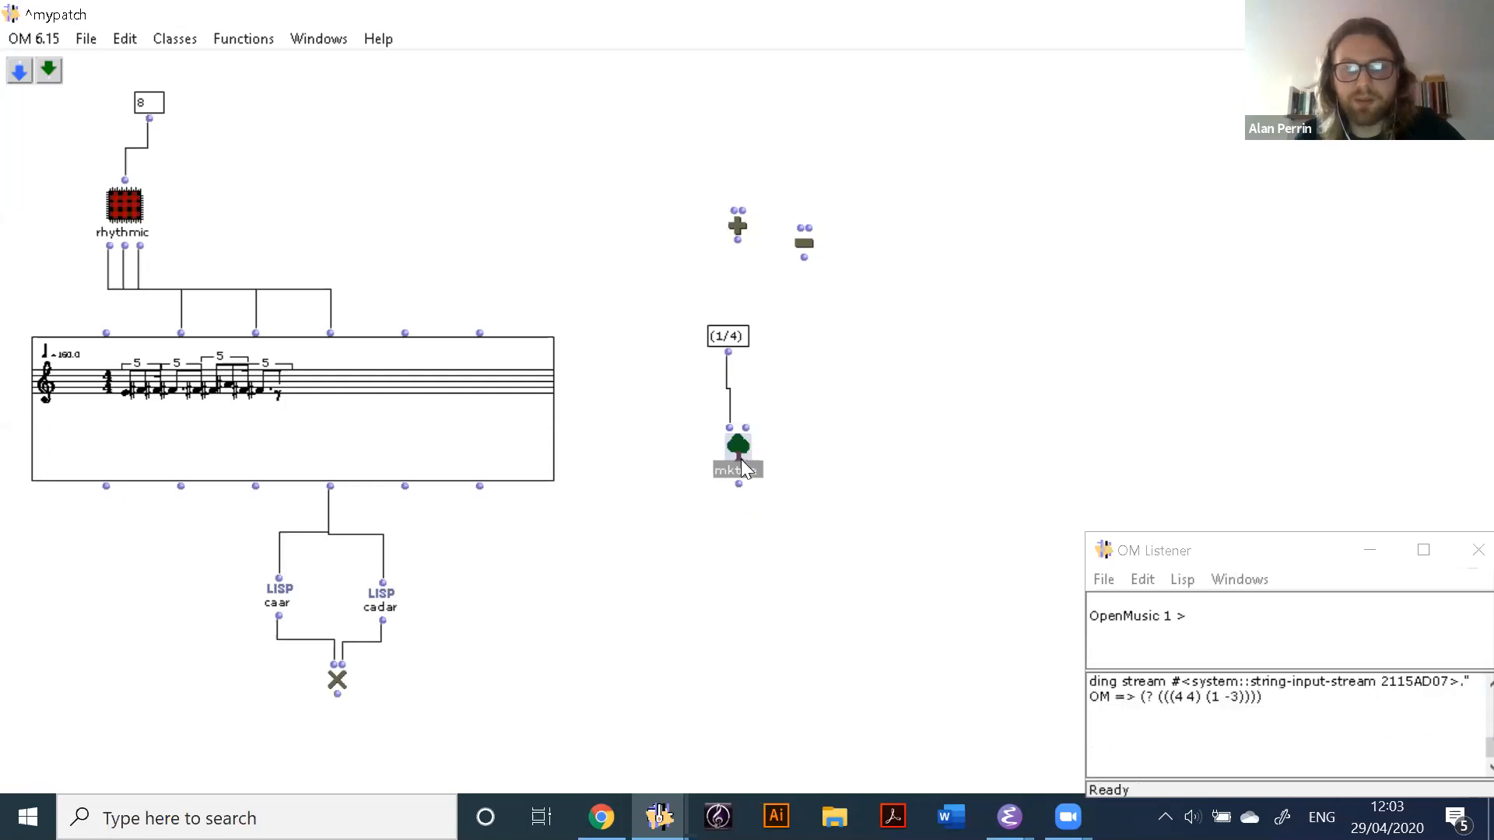
left_click(736, 504)
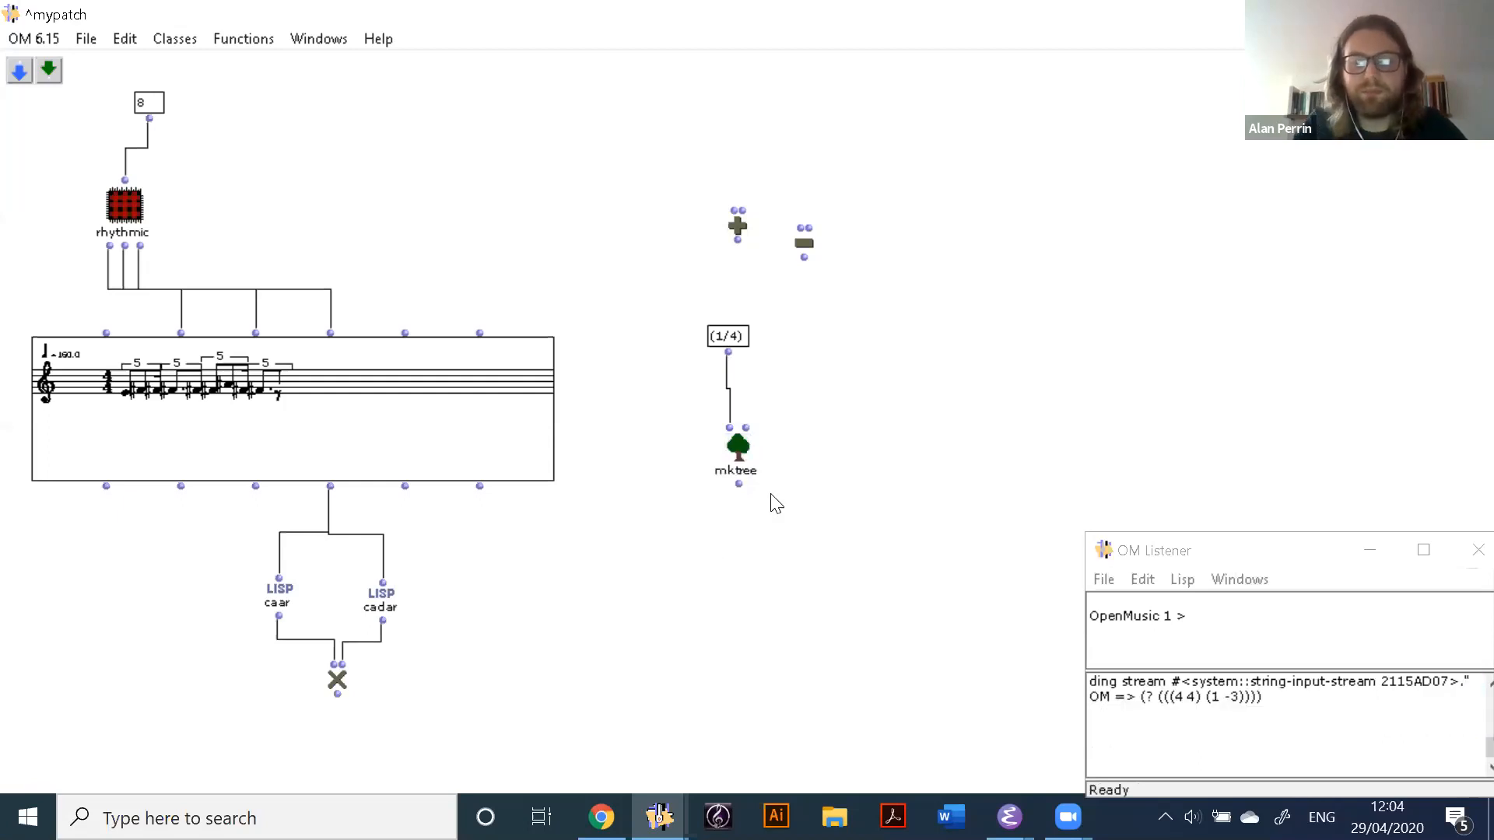
Step: Add a second voice fed by mktree at its tree input, show its score preview enlarged and evaluate it
double_click(734, 614)
type("voi")
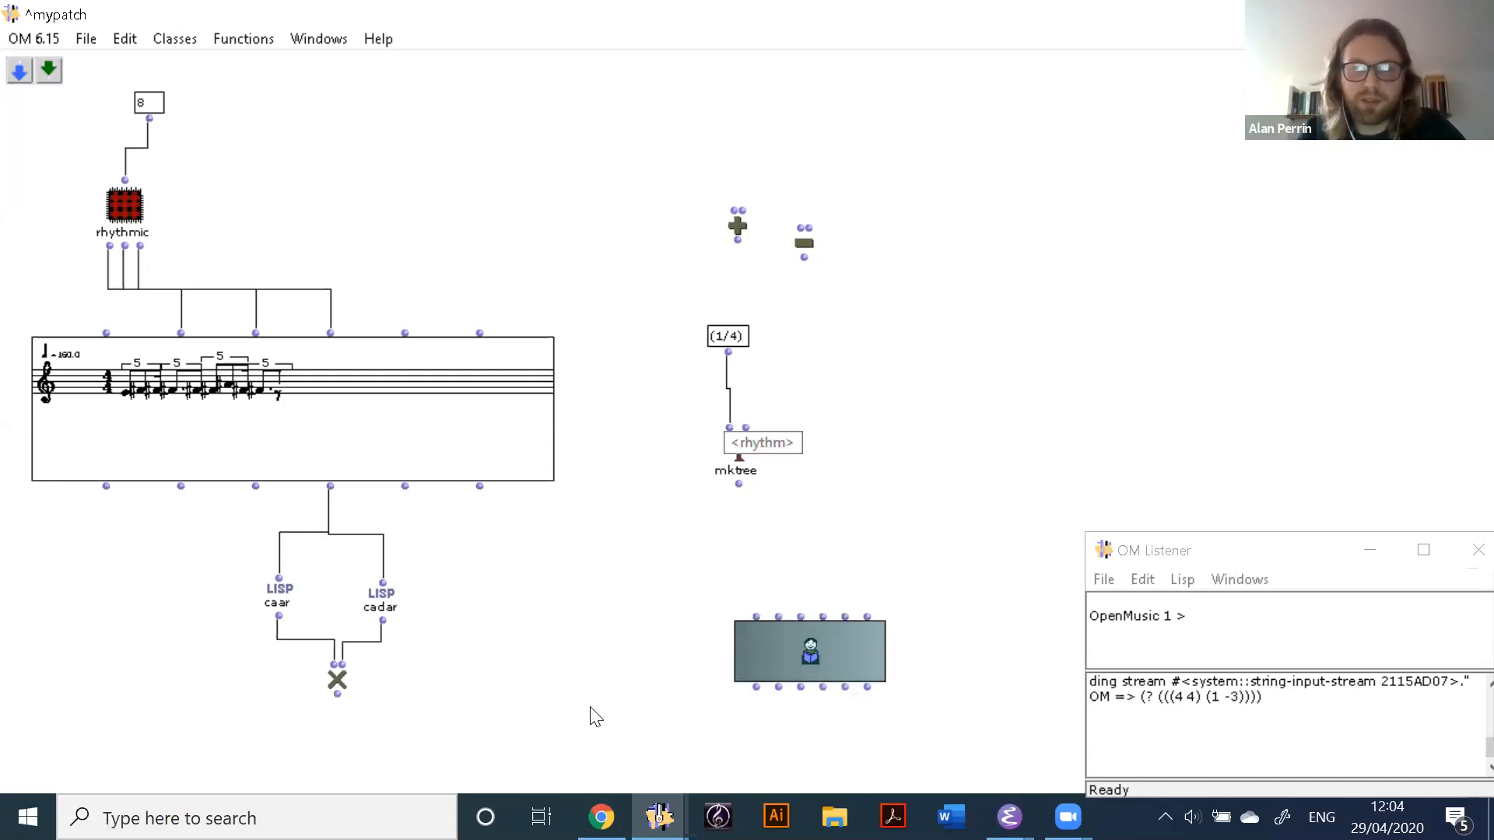
left_click_drag(853, 640, 742, 601)
left_click_drag(739, 485, 666, 579)
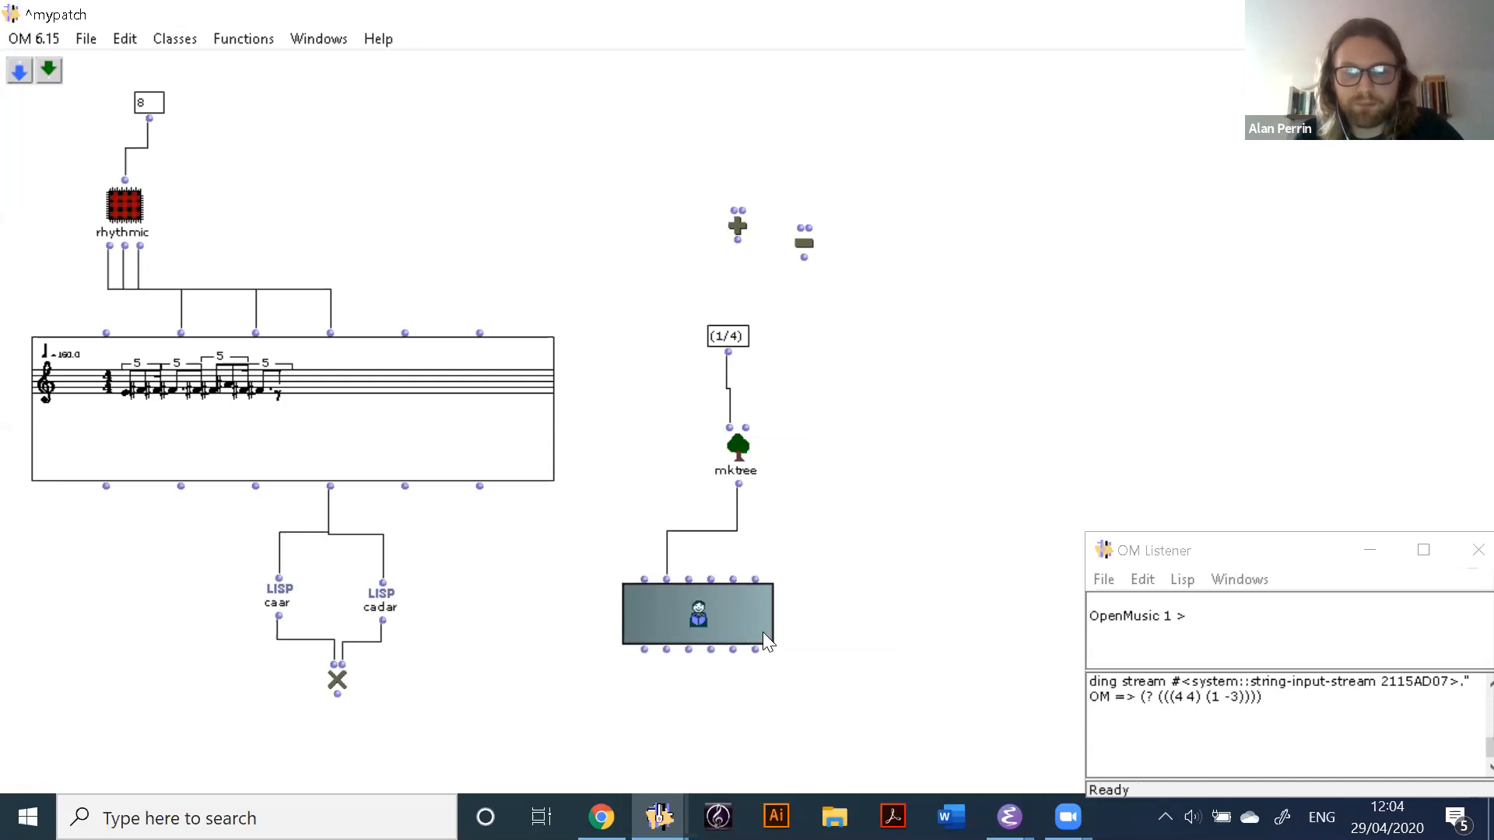
key("m")
left_click_drag(770, 645, 948, 699)
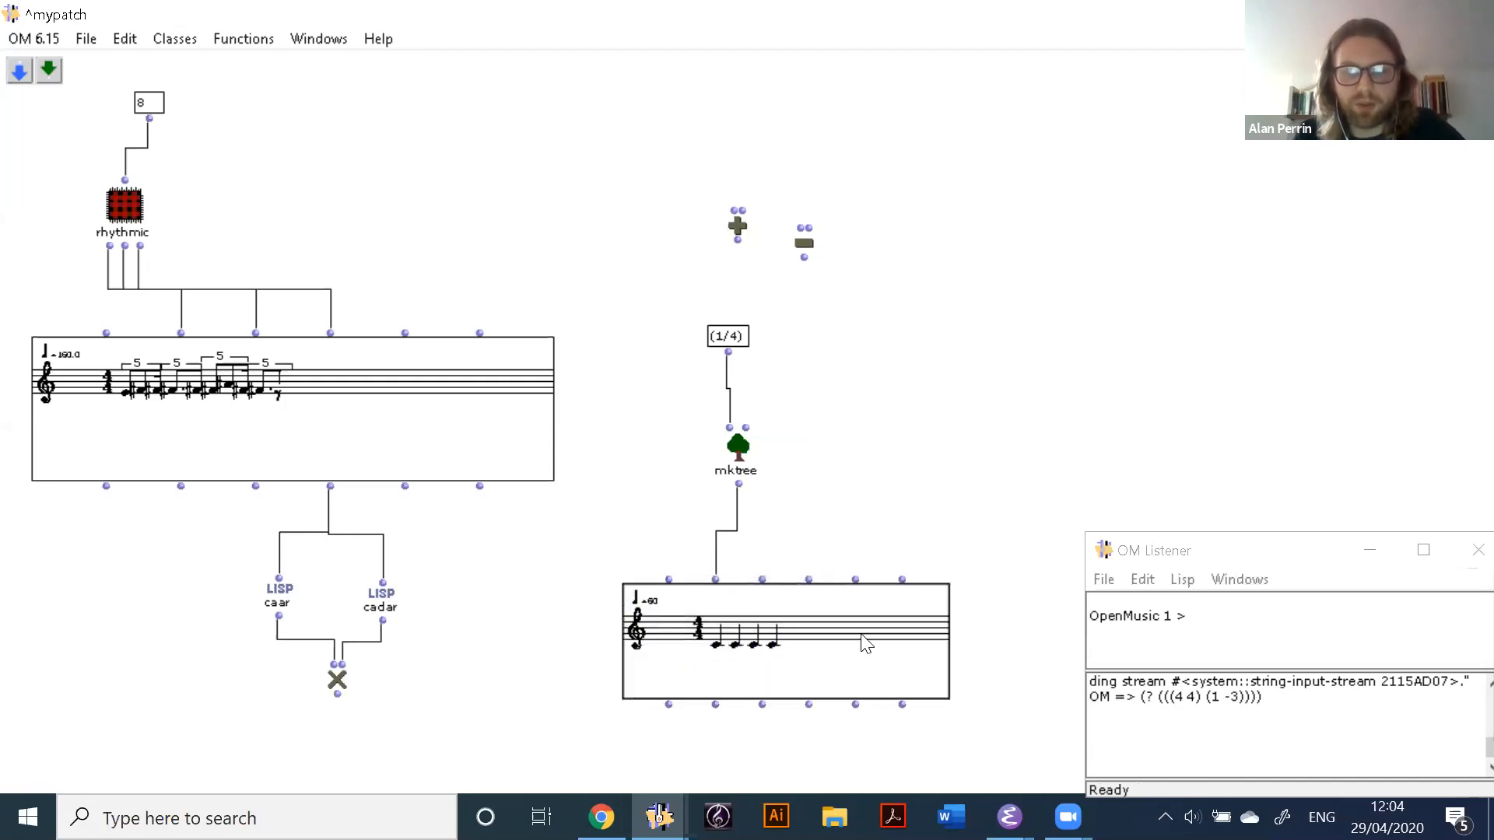
key("v")
Step: Attach a tempo value of 160 to the second voice's fourth input and place its box above the score
left_click(810, 582, "shift")
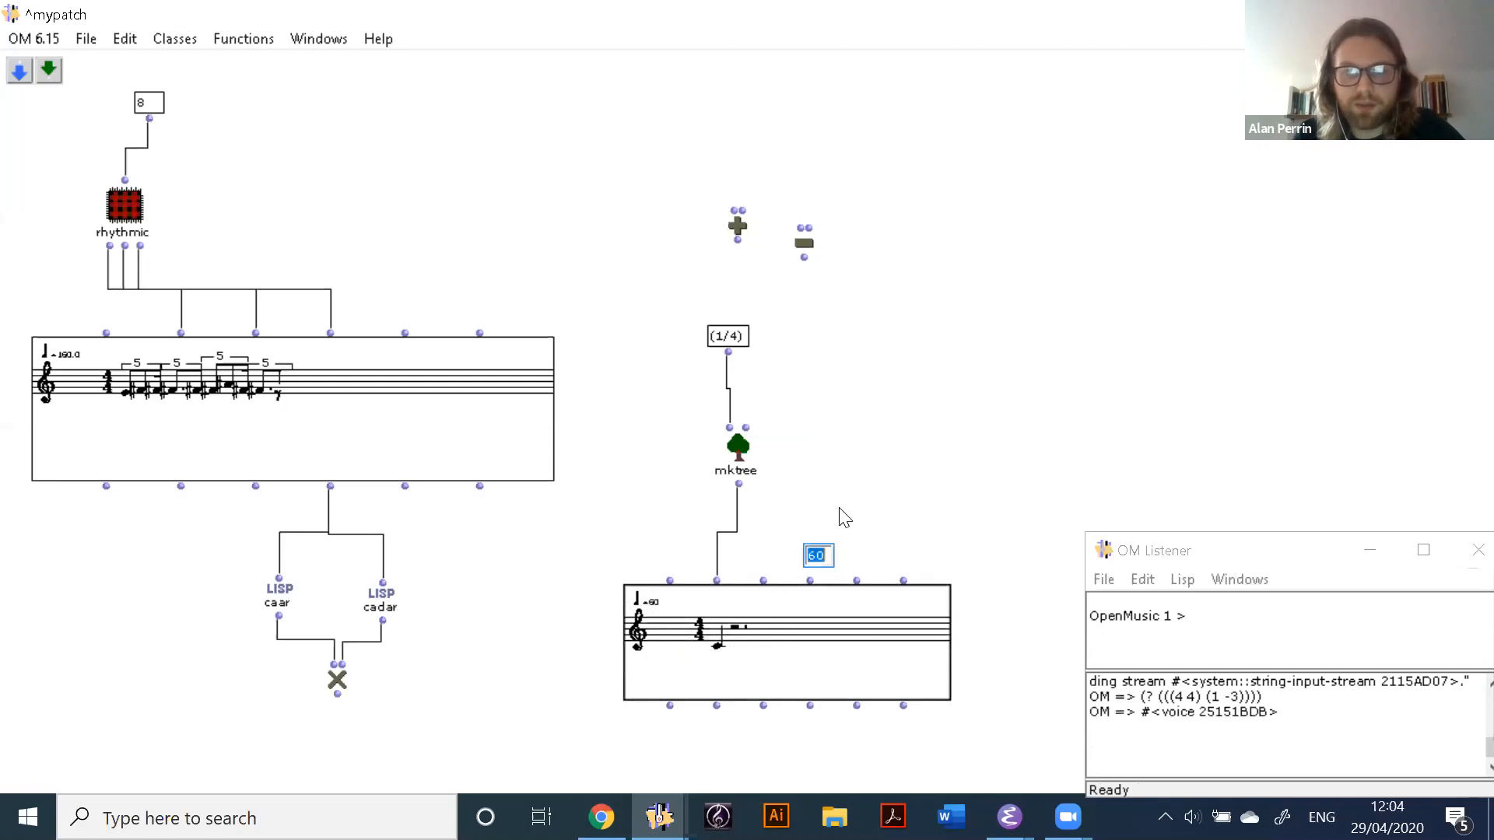
left_click(862, 511)
left_click(810, 580, "shift")
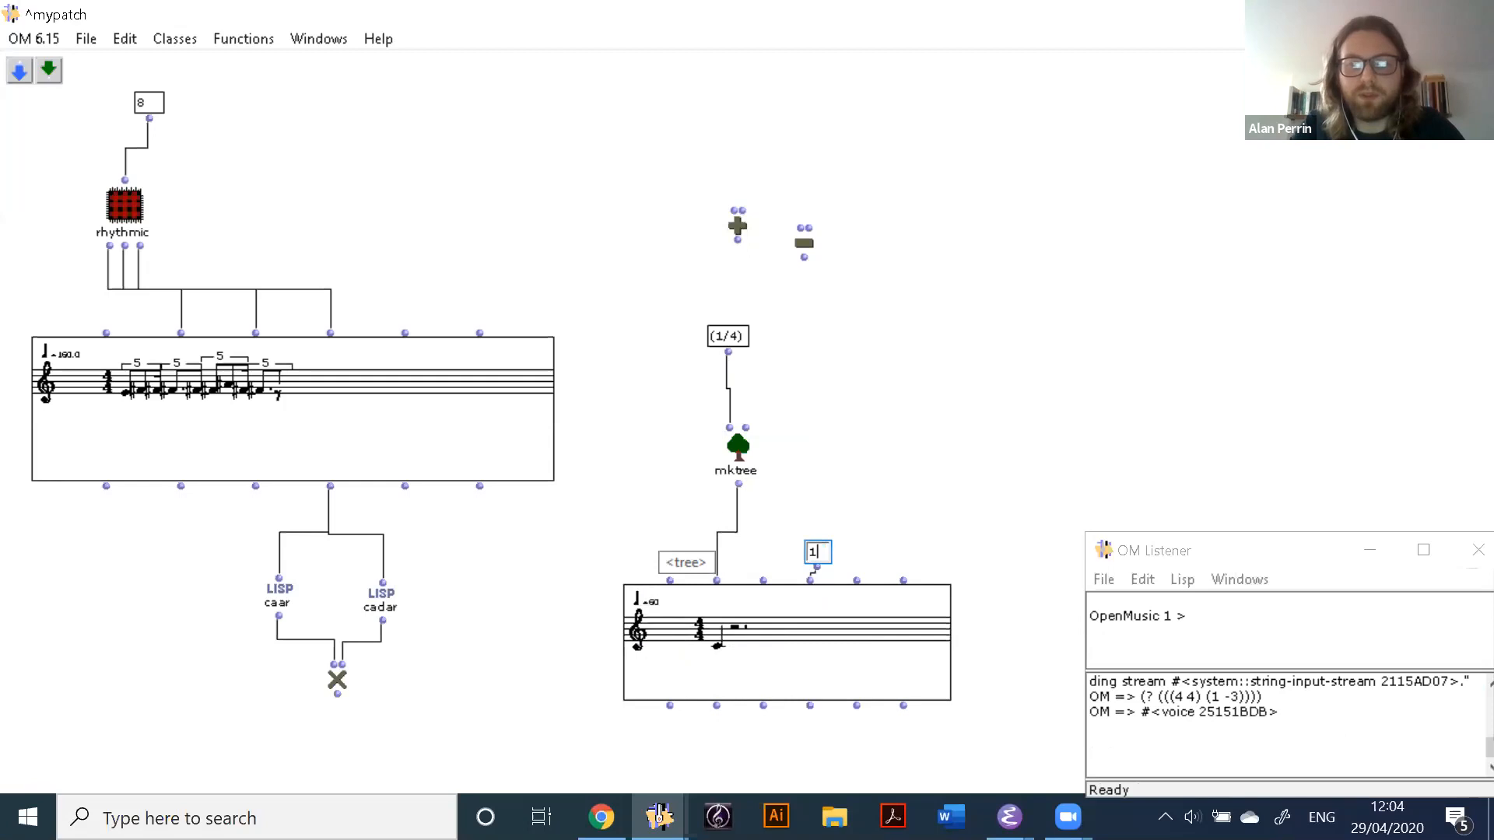
left_click(868, 550)
left_click_drag(832, 550, 863, 474)
left_click(567, 554)
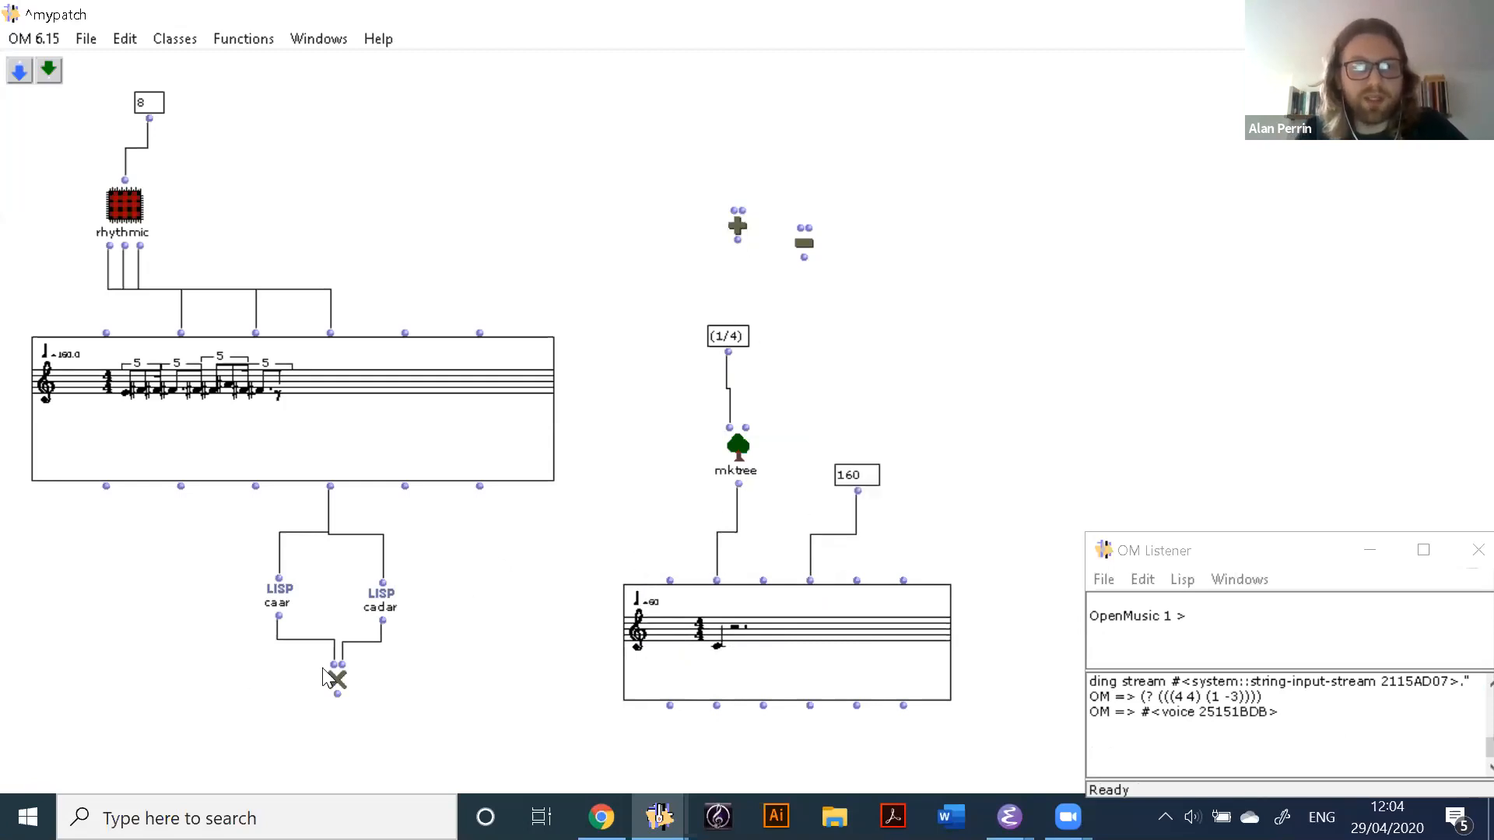
Step: Change the list feeding mktree to (1) and re-evaluate the second voice
double_click(728, 336)
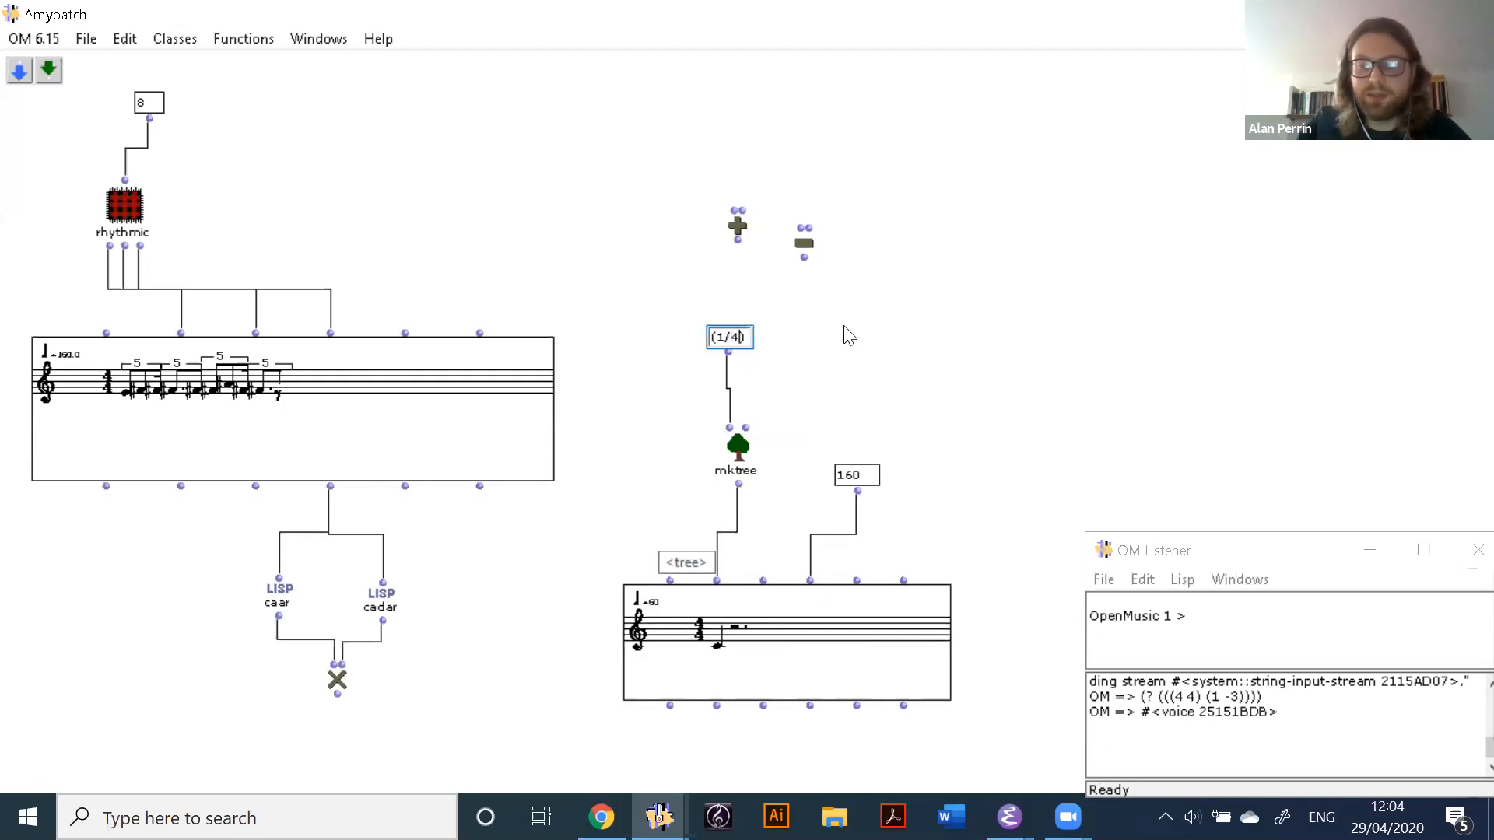
type("(1)")
key("Return")
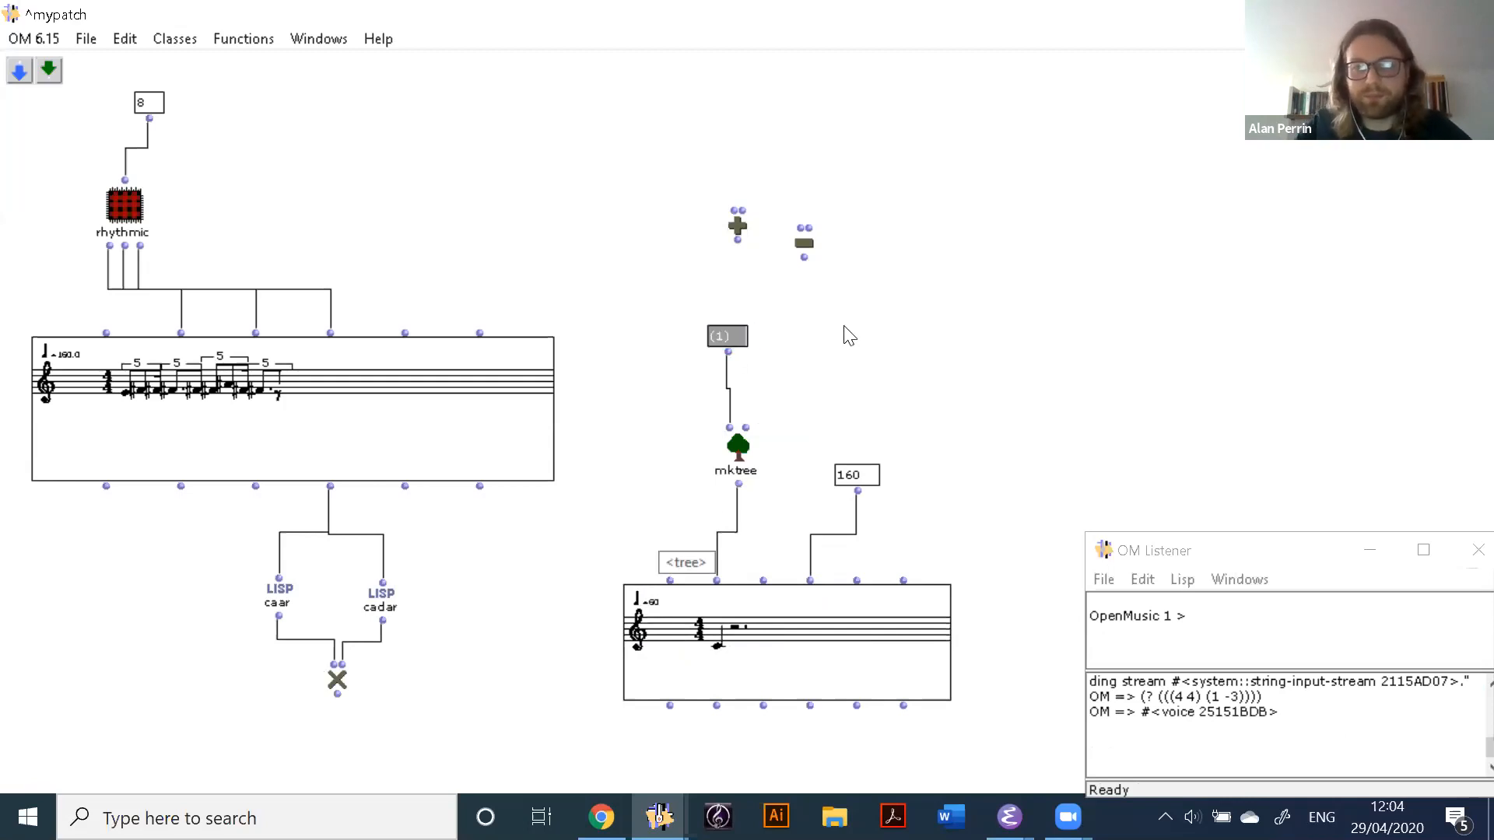
left_click(870, 689)
key("v")
Step: Evaluate the om* function fed by caar and cadar again
left_click(519, 616)
left_click(337, 680)
key("v")
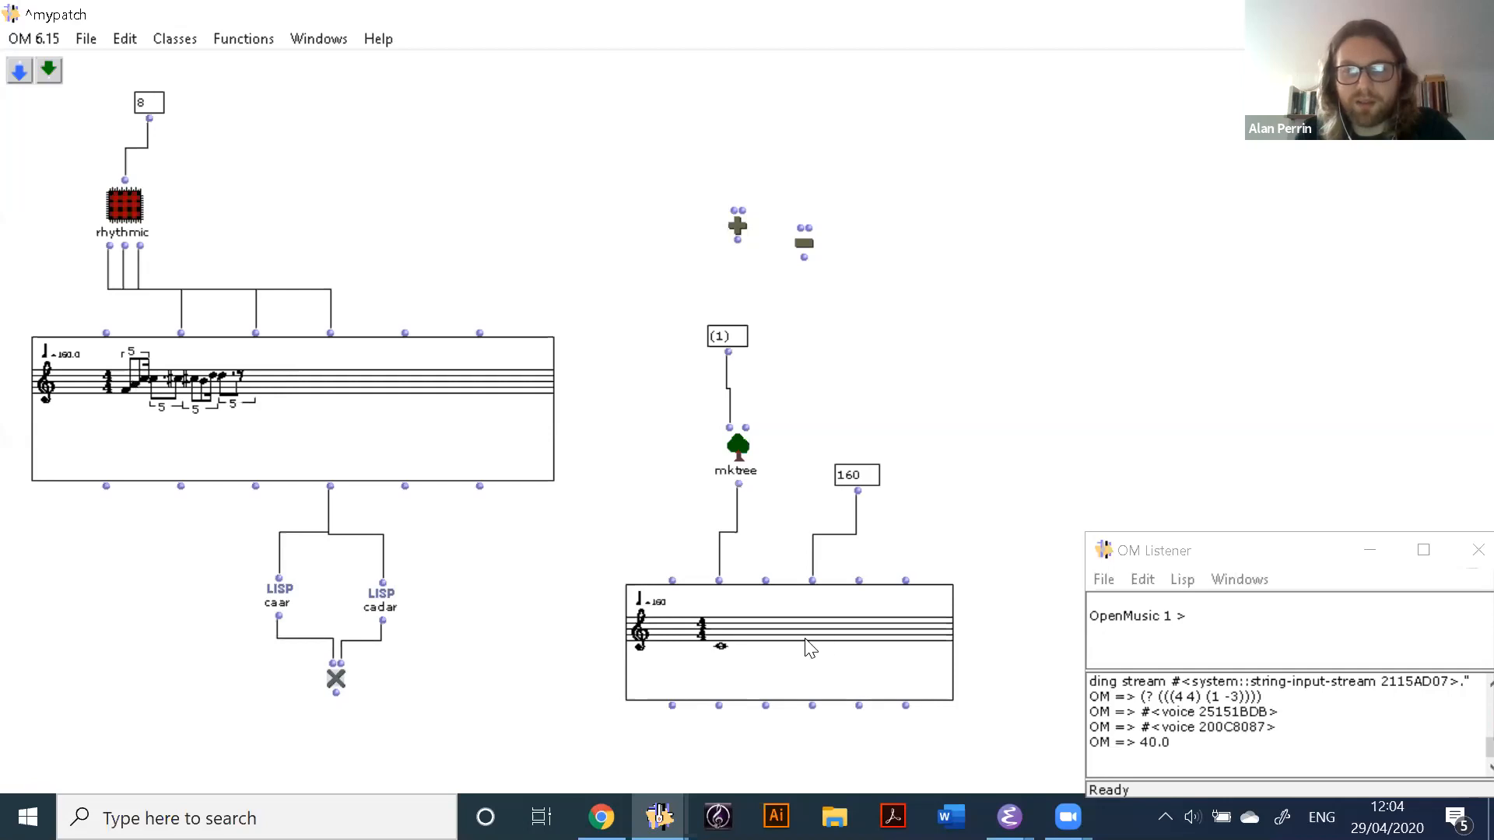
Step: Move the second voice closer to mktree and open its score editor for a look
left_click_drag(806, 640, 825, 614)
double_click(777, 646)
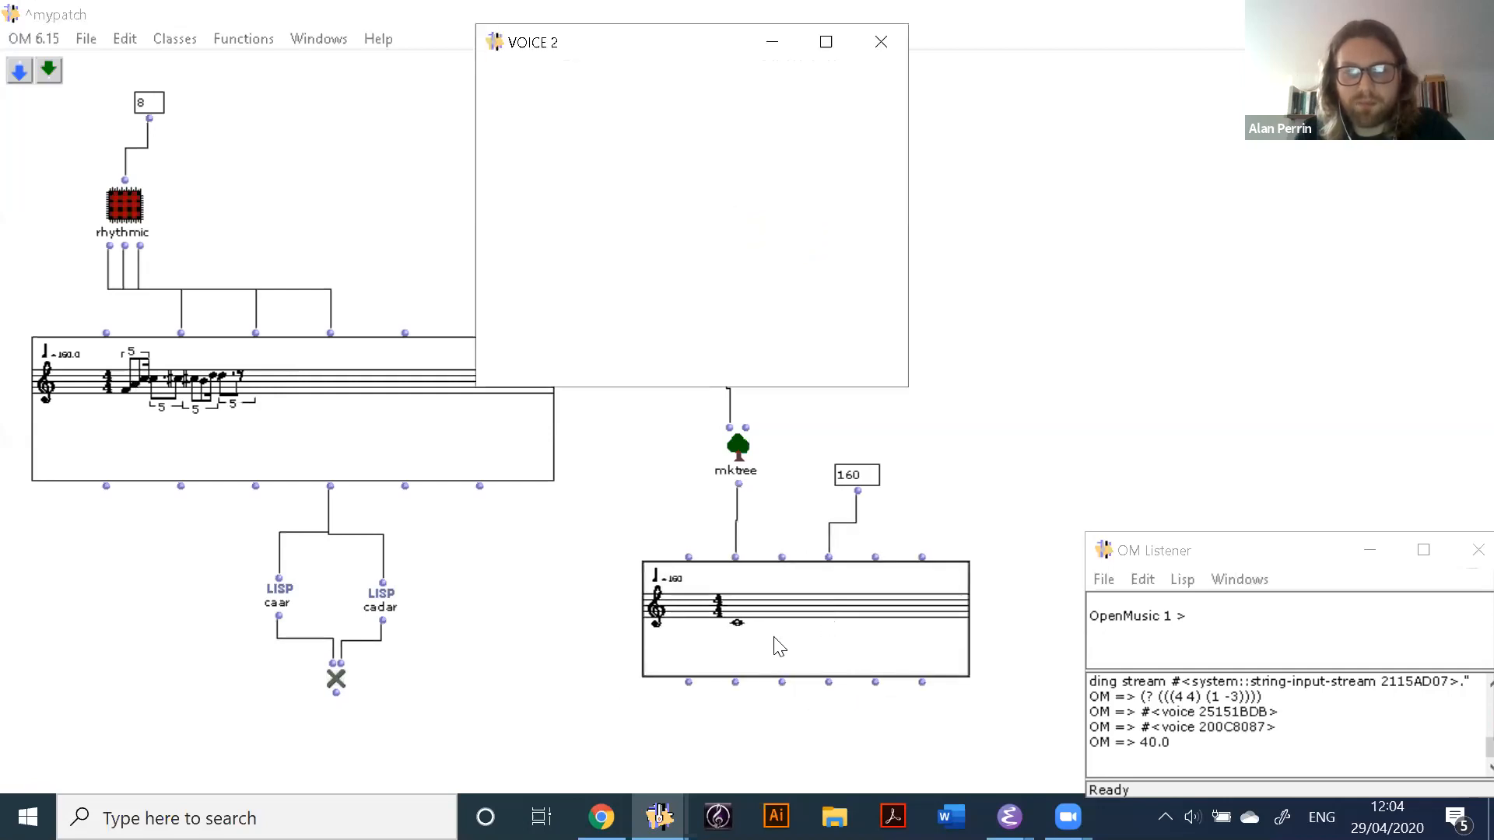
left_click(650, 602)
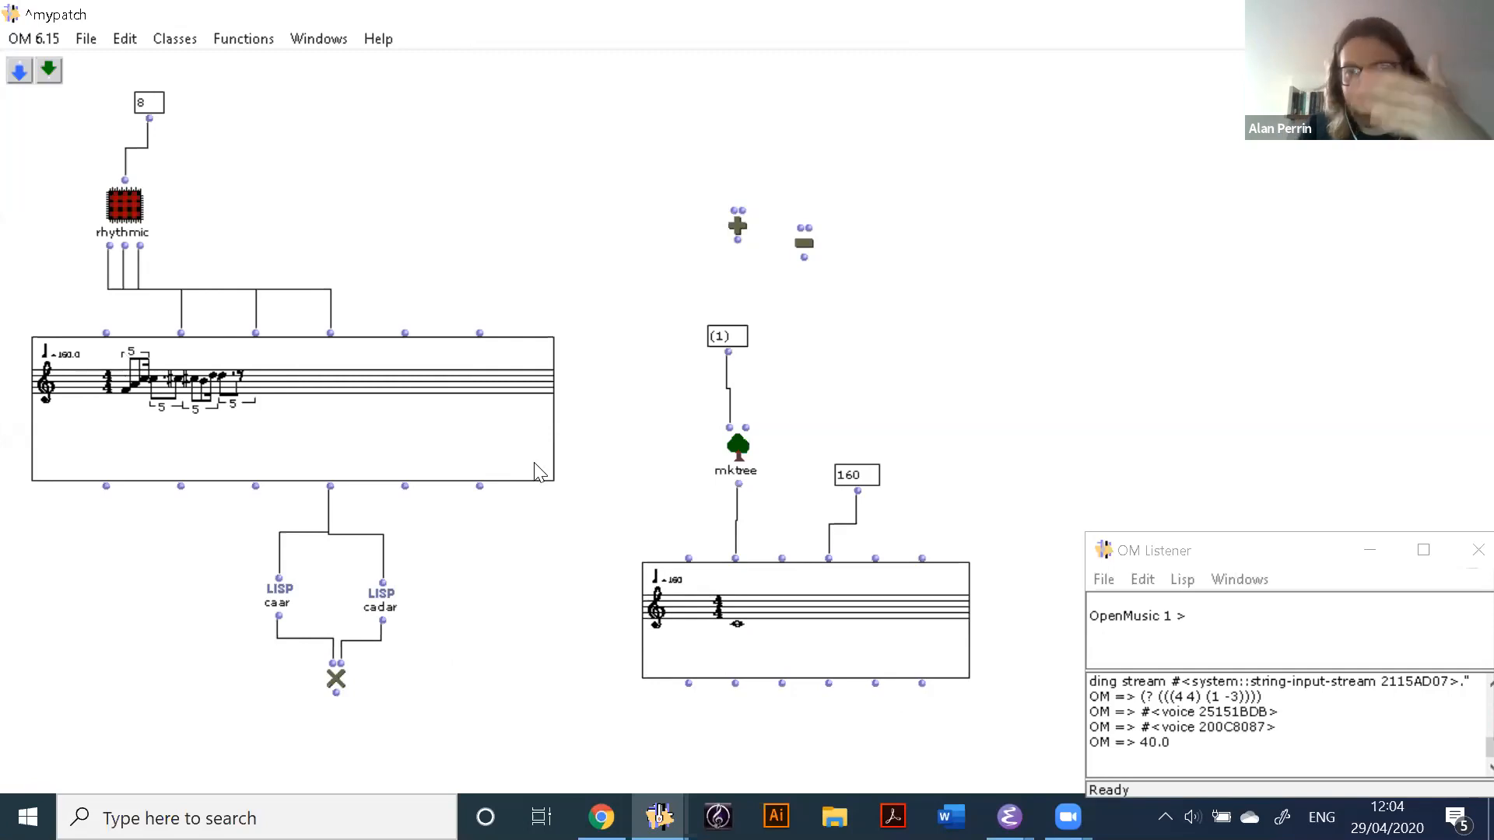
Step: Delete the second voice with its mktree, (1) list and 160 tempo boxes, and re-evaluate the om* function
left_click_drag(626, 324, 880, 591)
key("Delete")
left_click(336, 680)
key("v")
Step: Duplicate the remaining voice, place the copy to its right, and evaluate the om* function again
left_click(415, 408)
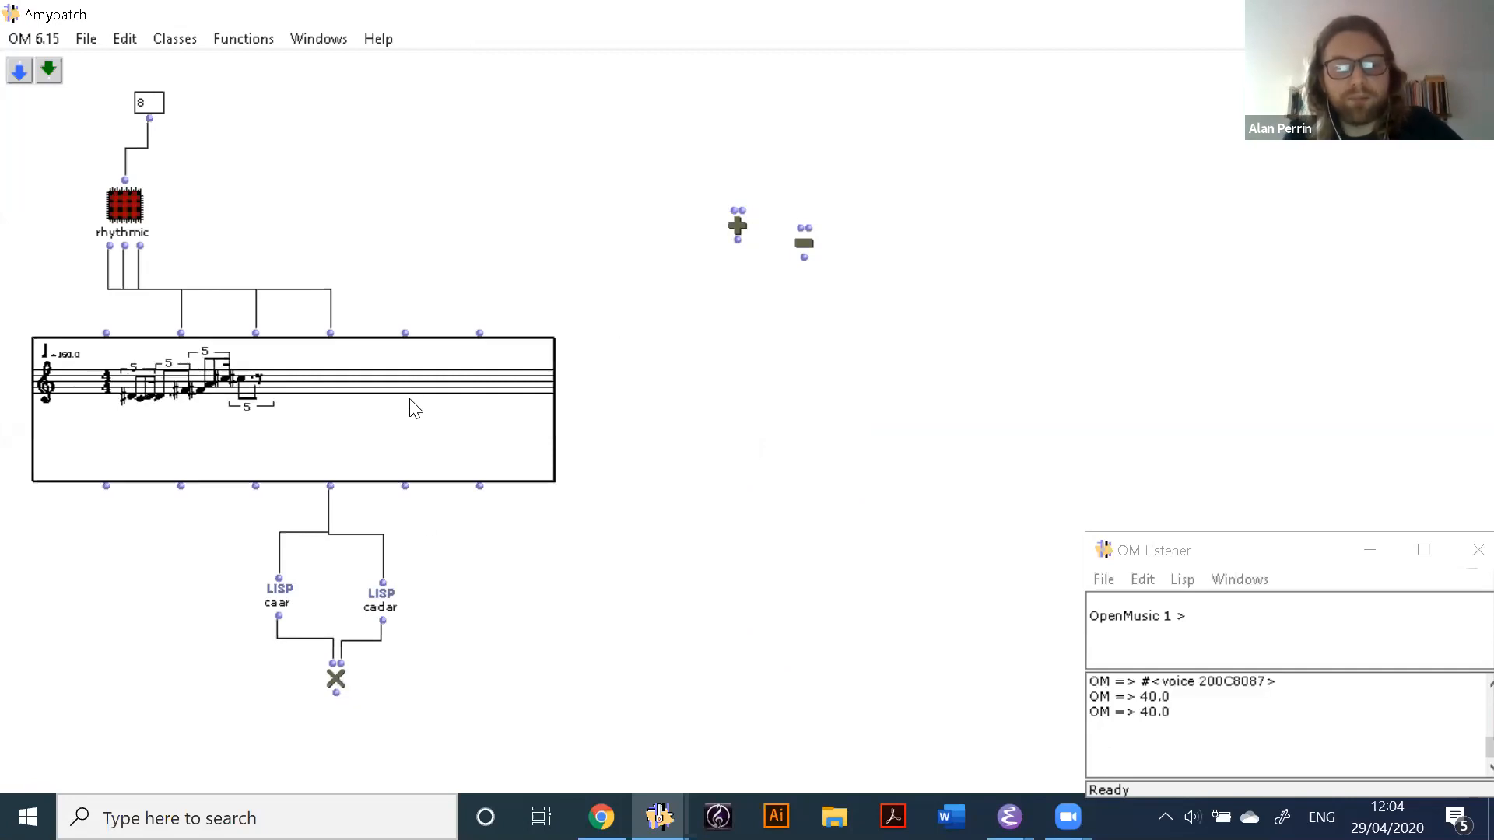
key("ctrl+v")
left_click_drag(411, 449, 826, 434)
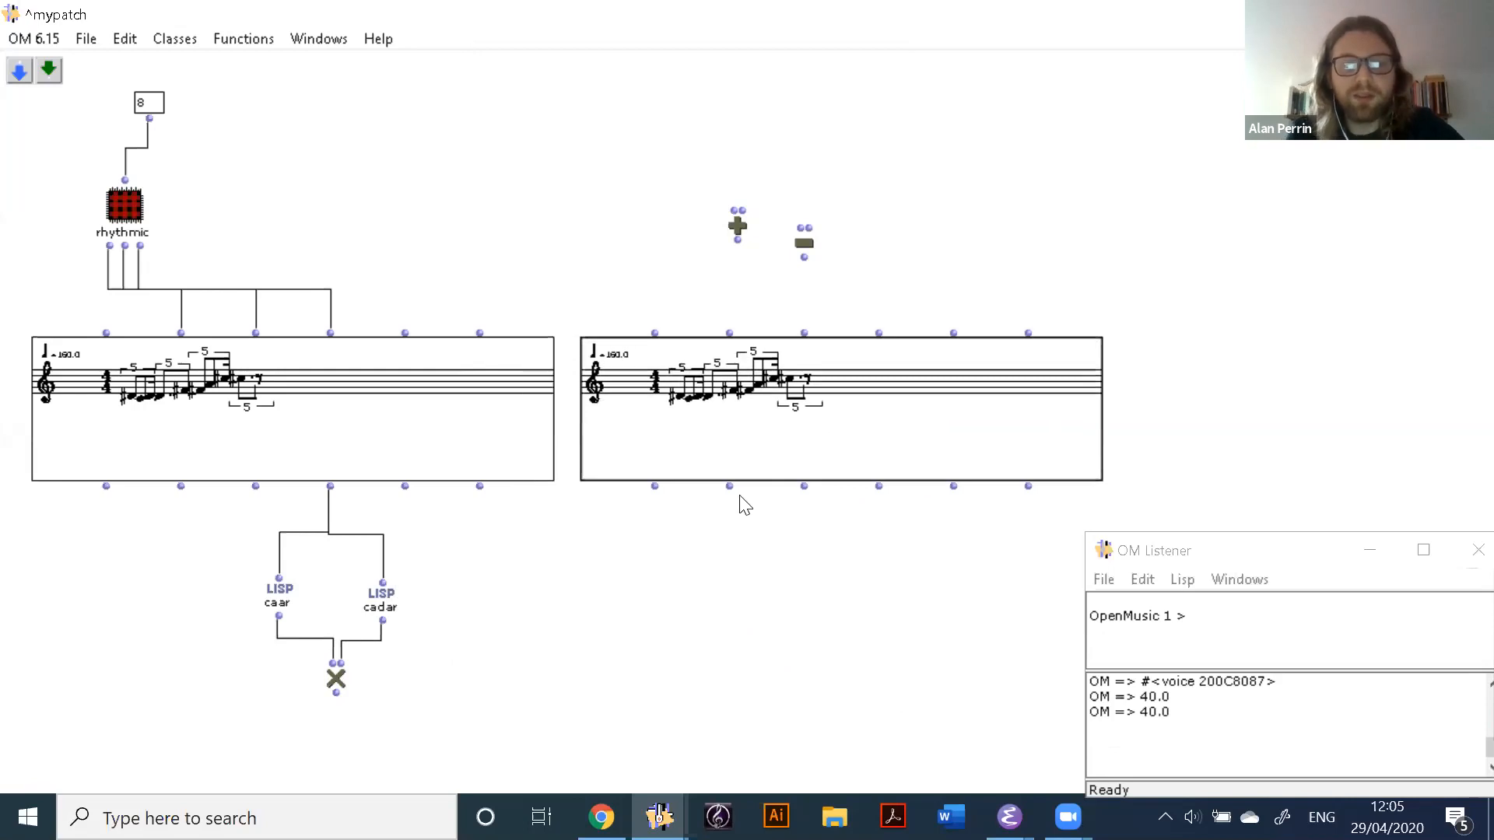
left_click(734, 522)
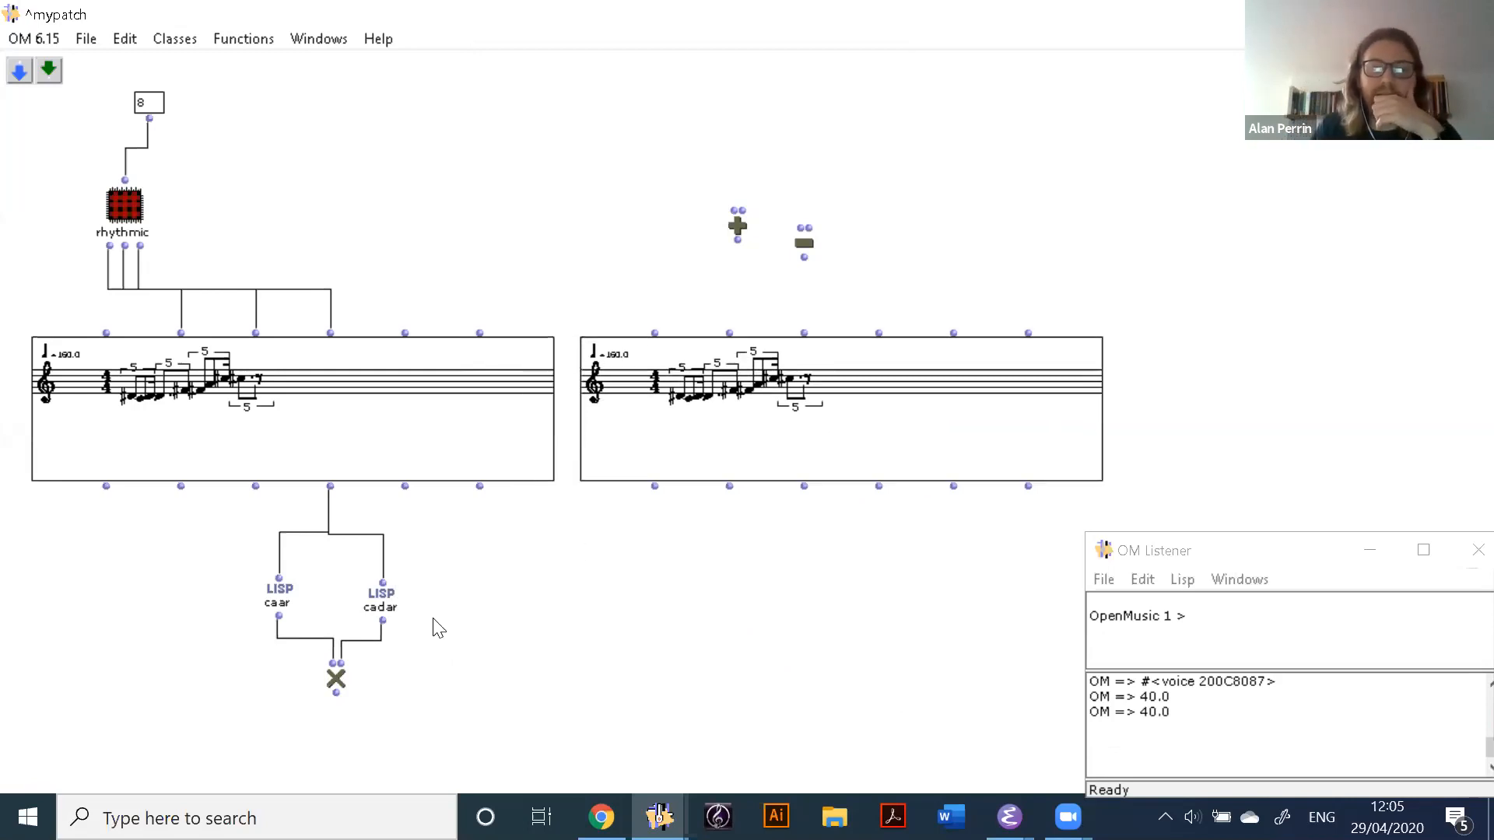
left_click(336, 680, "ctrl")
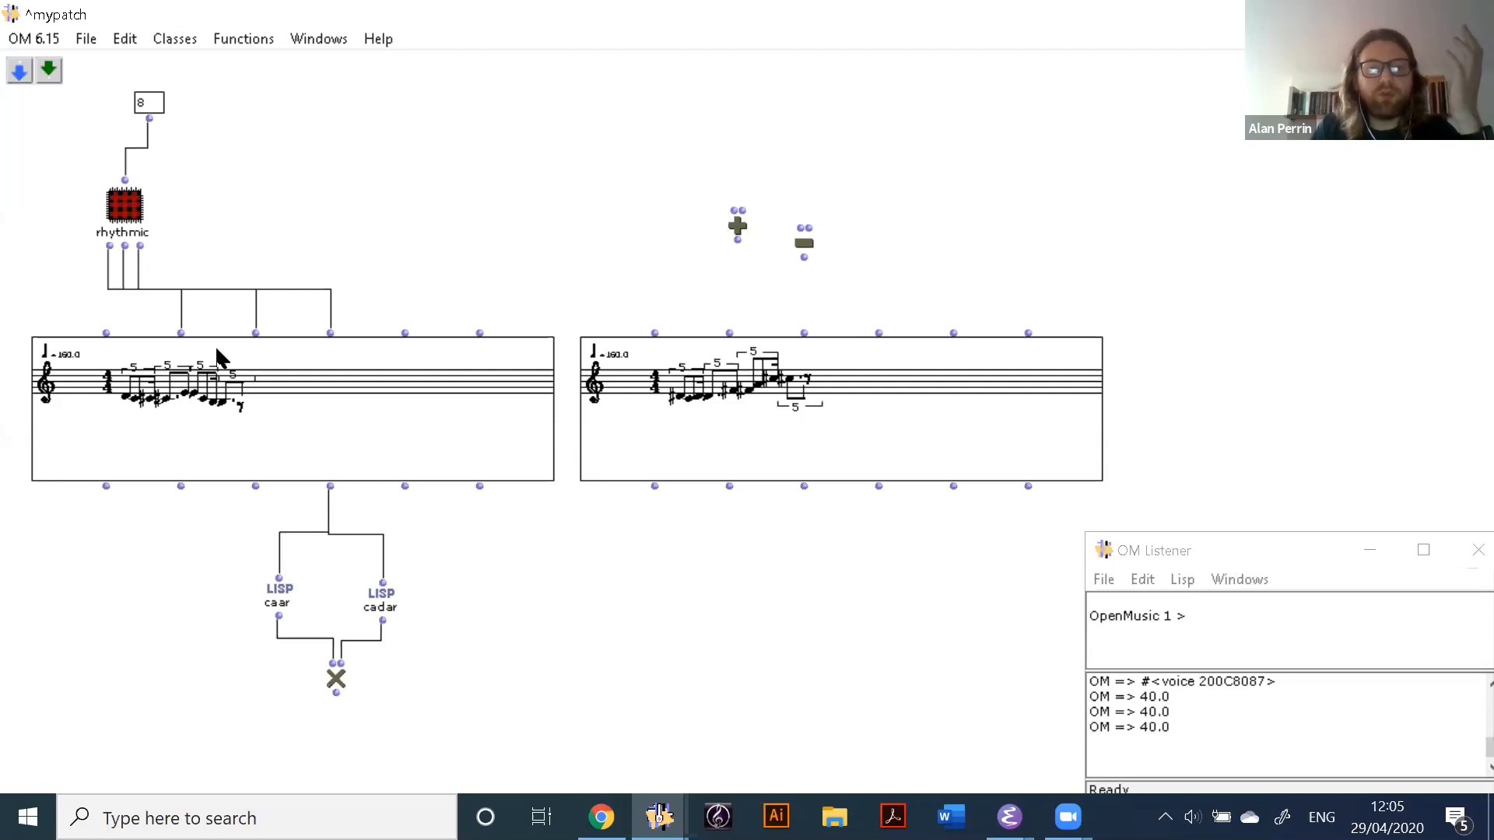
Step: Move the rhythmic subpatch to the right, then lock the first voice and evaluate it
left_click_drag(139, 223, 243, 210)
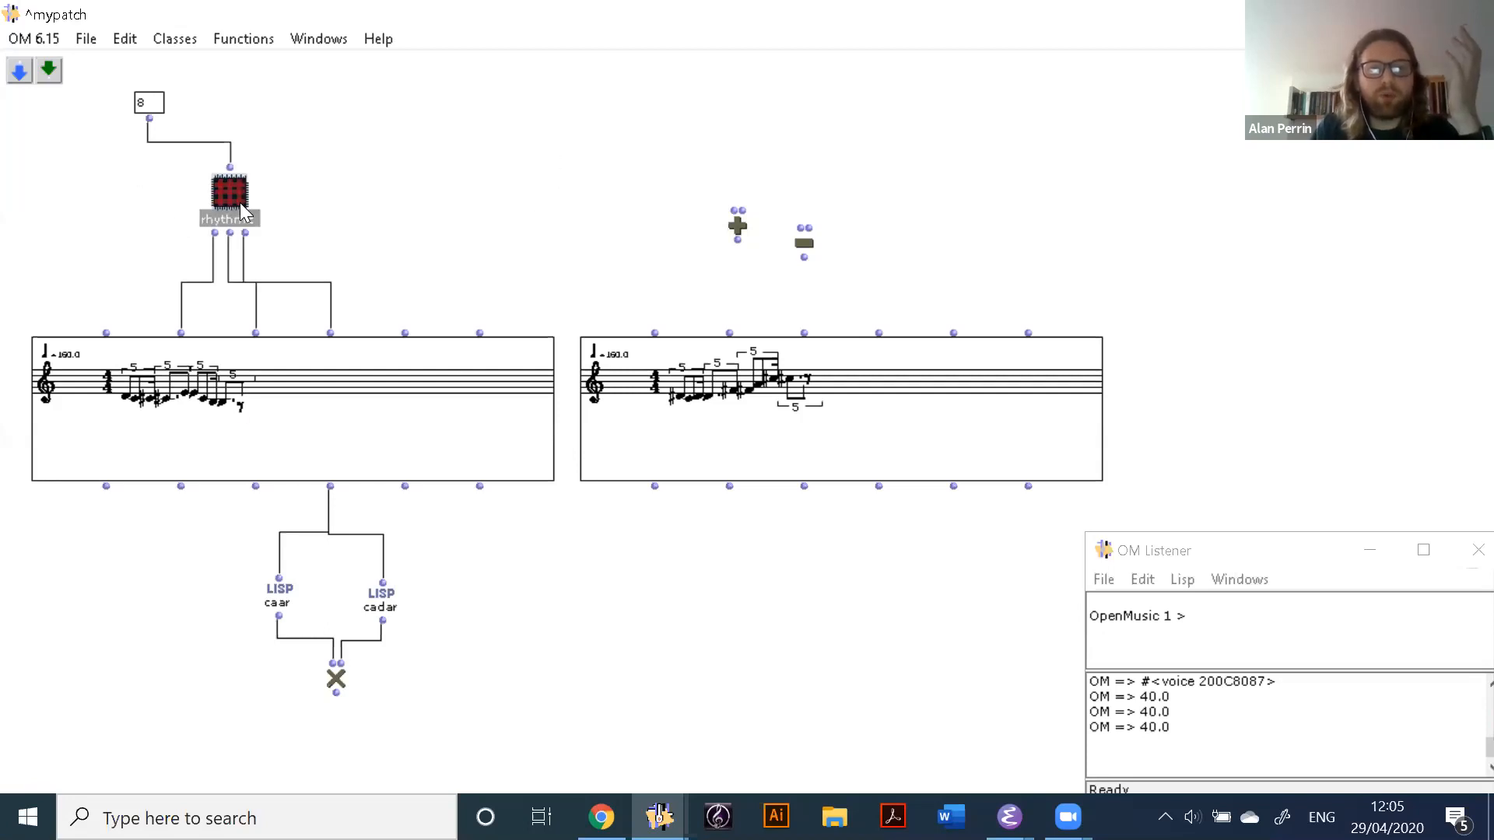
left_click(601, 204)
left_click(659, 817)
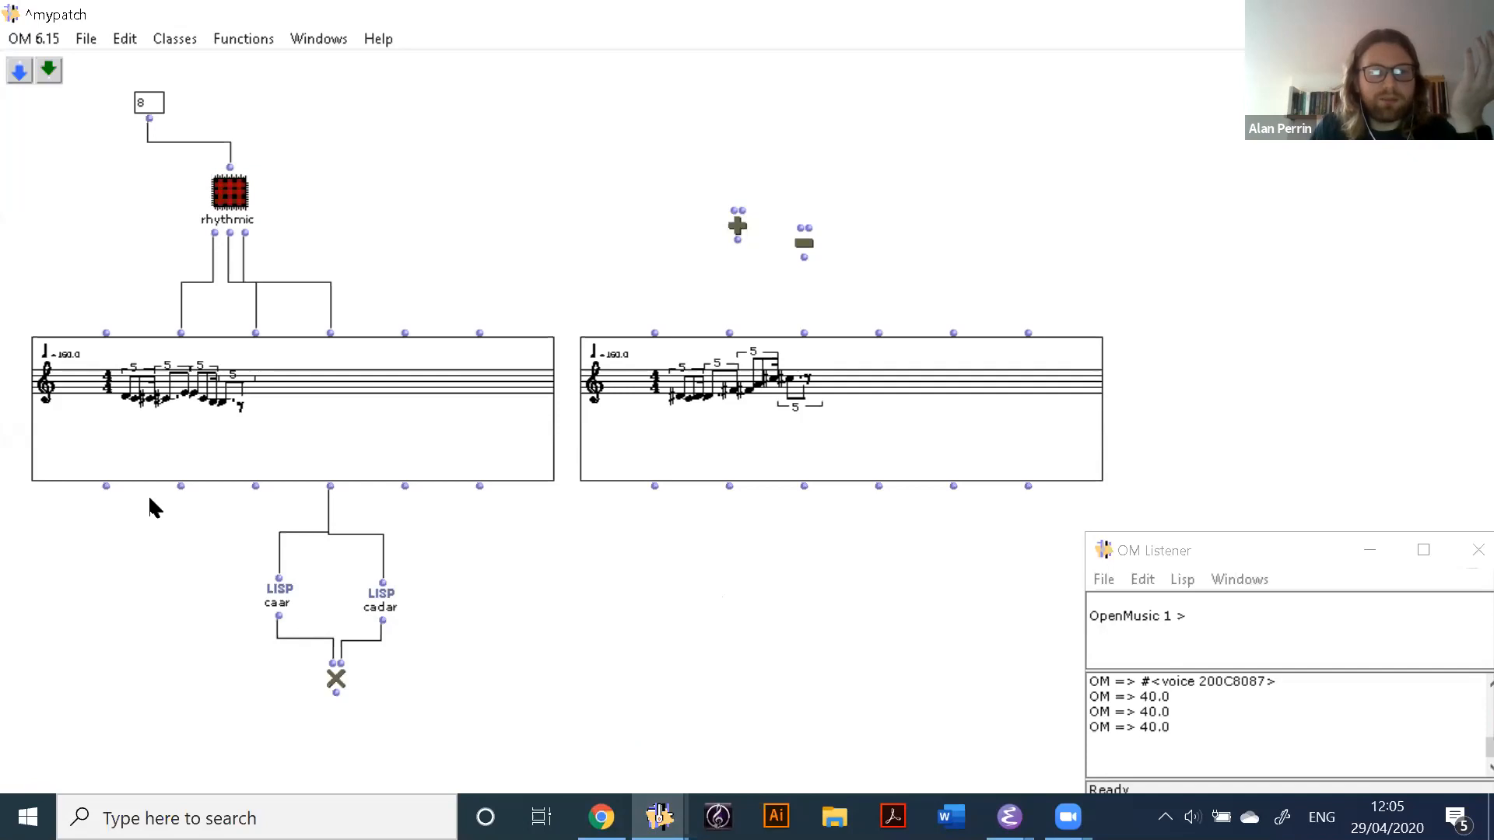
left_click(194, 402)
key("b")
key("v")
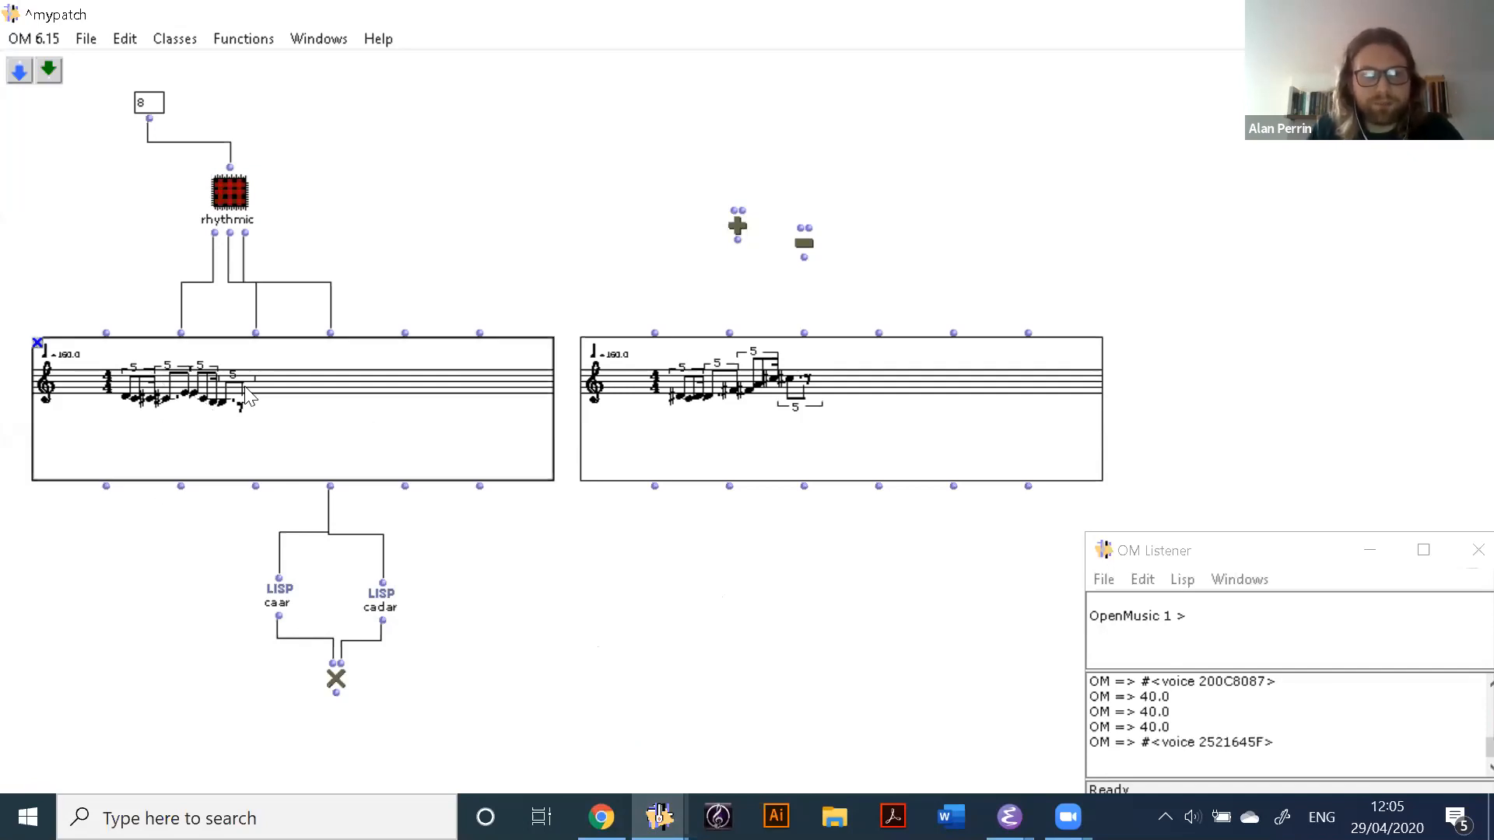
Step: Open the locked voice's score editor, play the phrase, and close the editor
double_click(245, 397)
key("space")
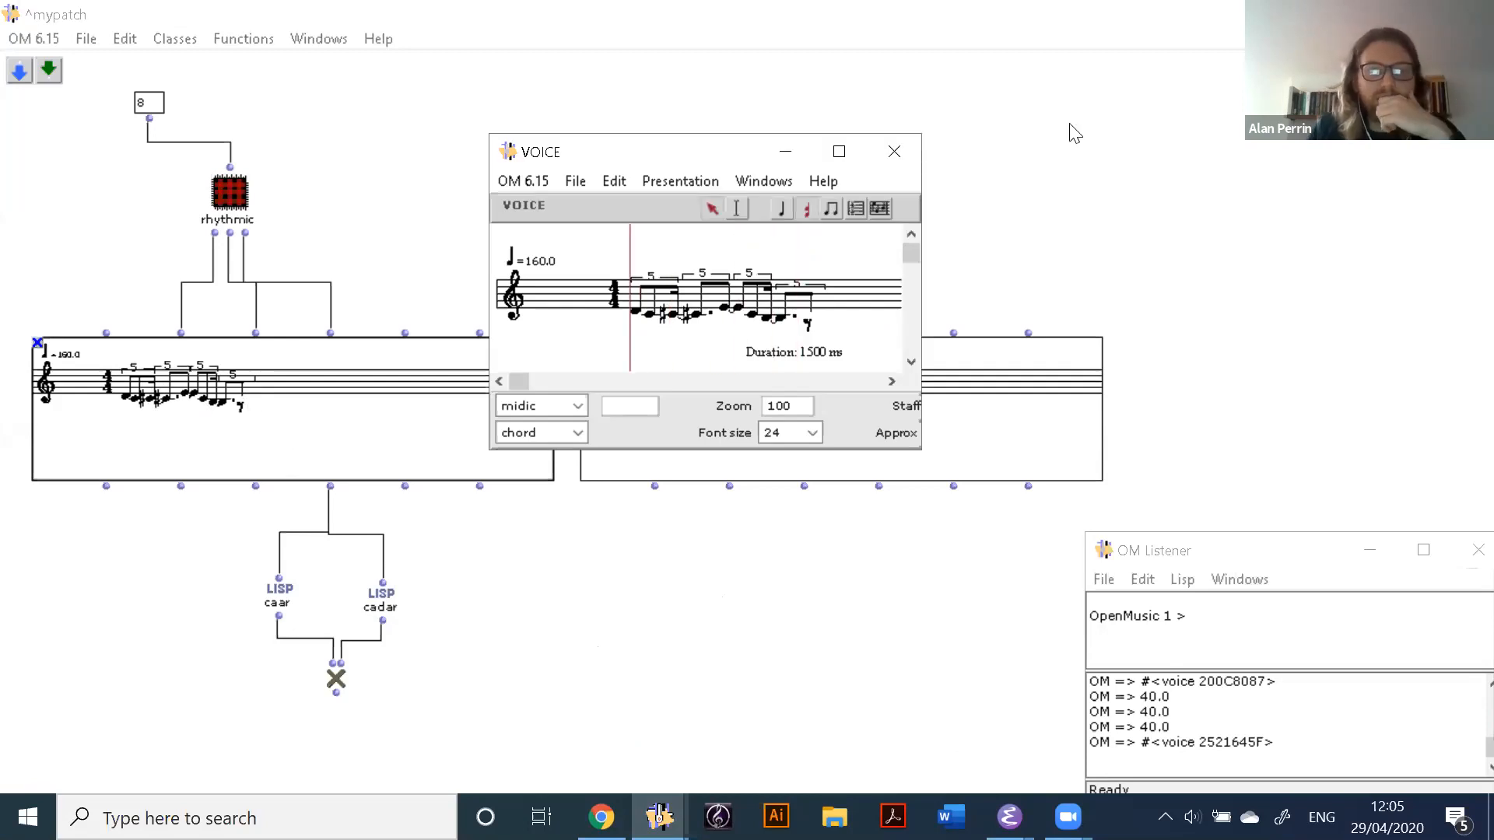
left_click(683, 506)
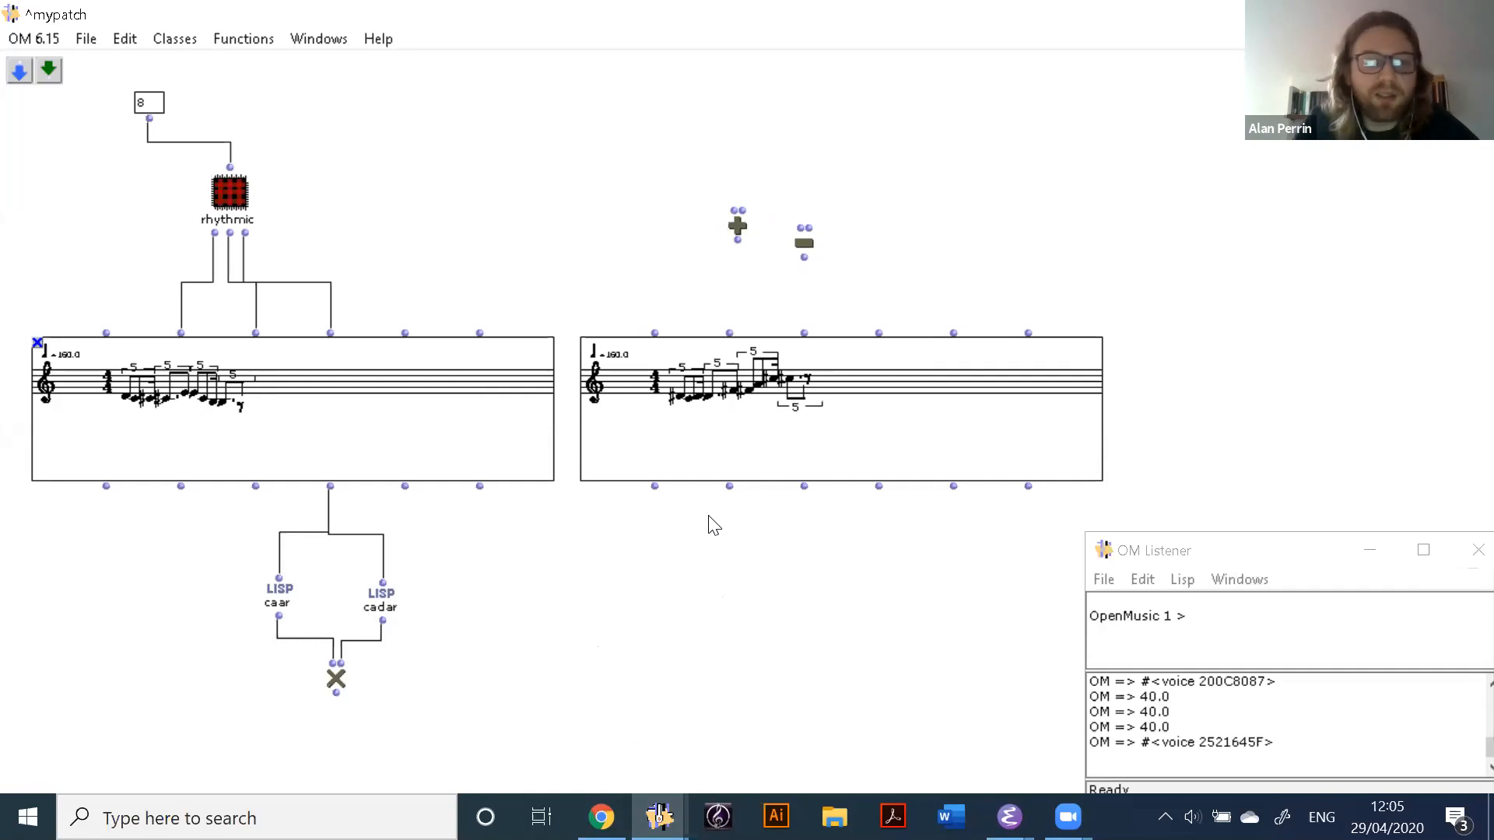
Step: Add an nth-random function below the first voice, beside cadar
double_click(459, 546)
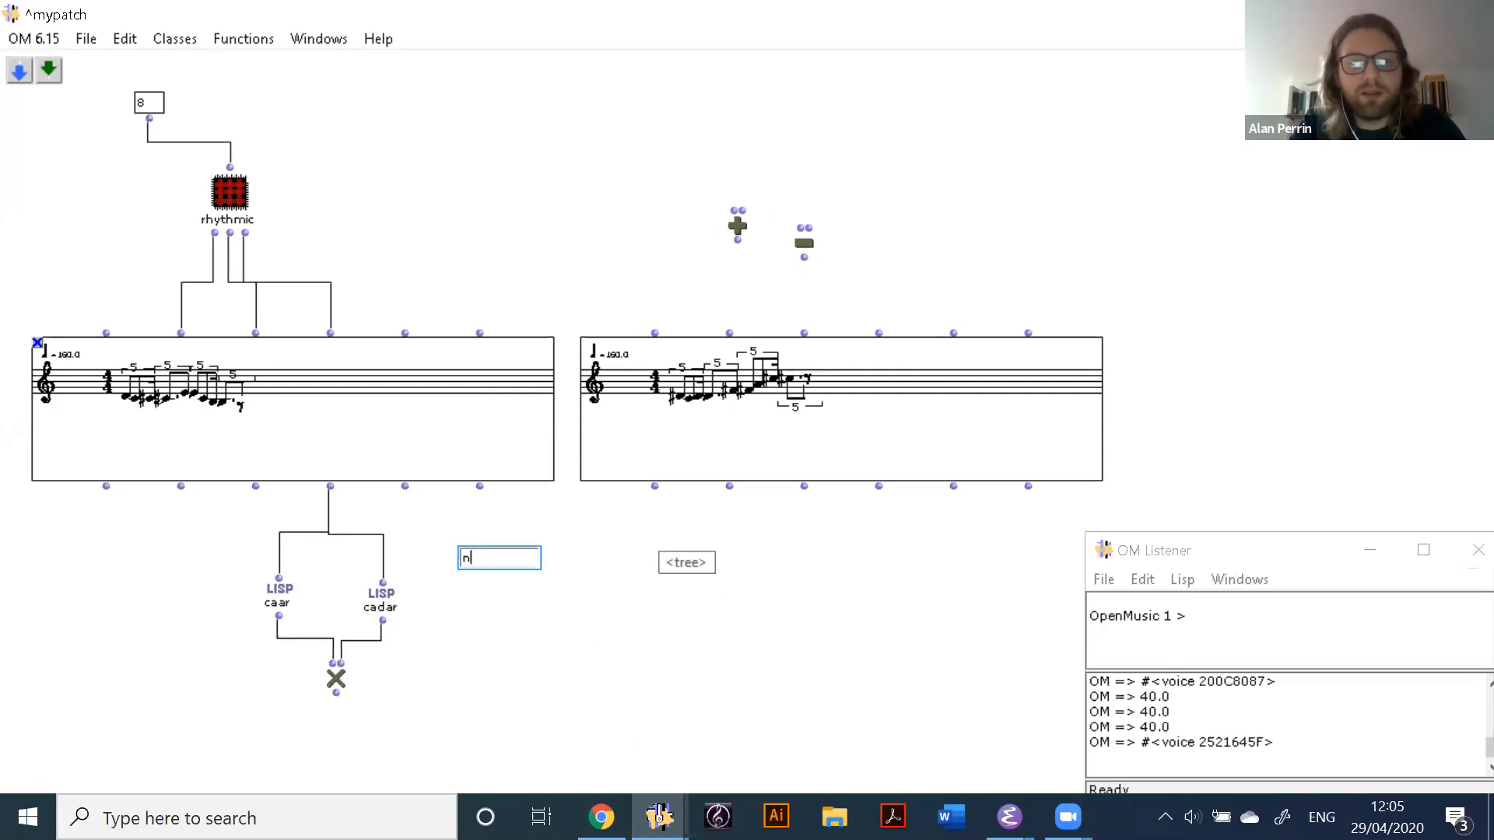
type("nth-random")
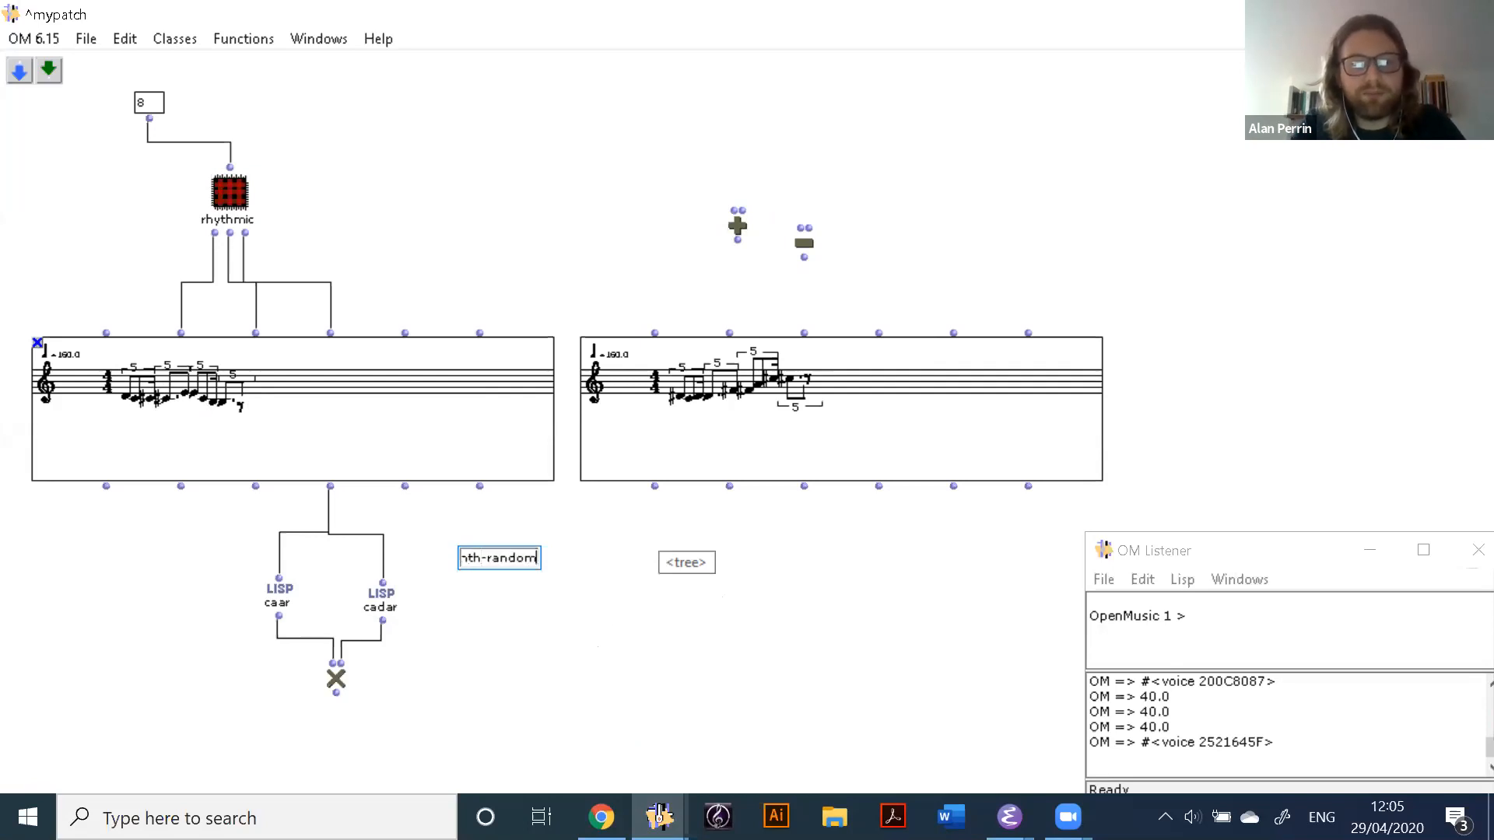
key("Return")
Step: Open the rhythmic subpatch and add a fourth output to it
left_click_drag(232, 201, 240, 193)
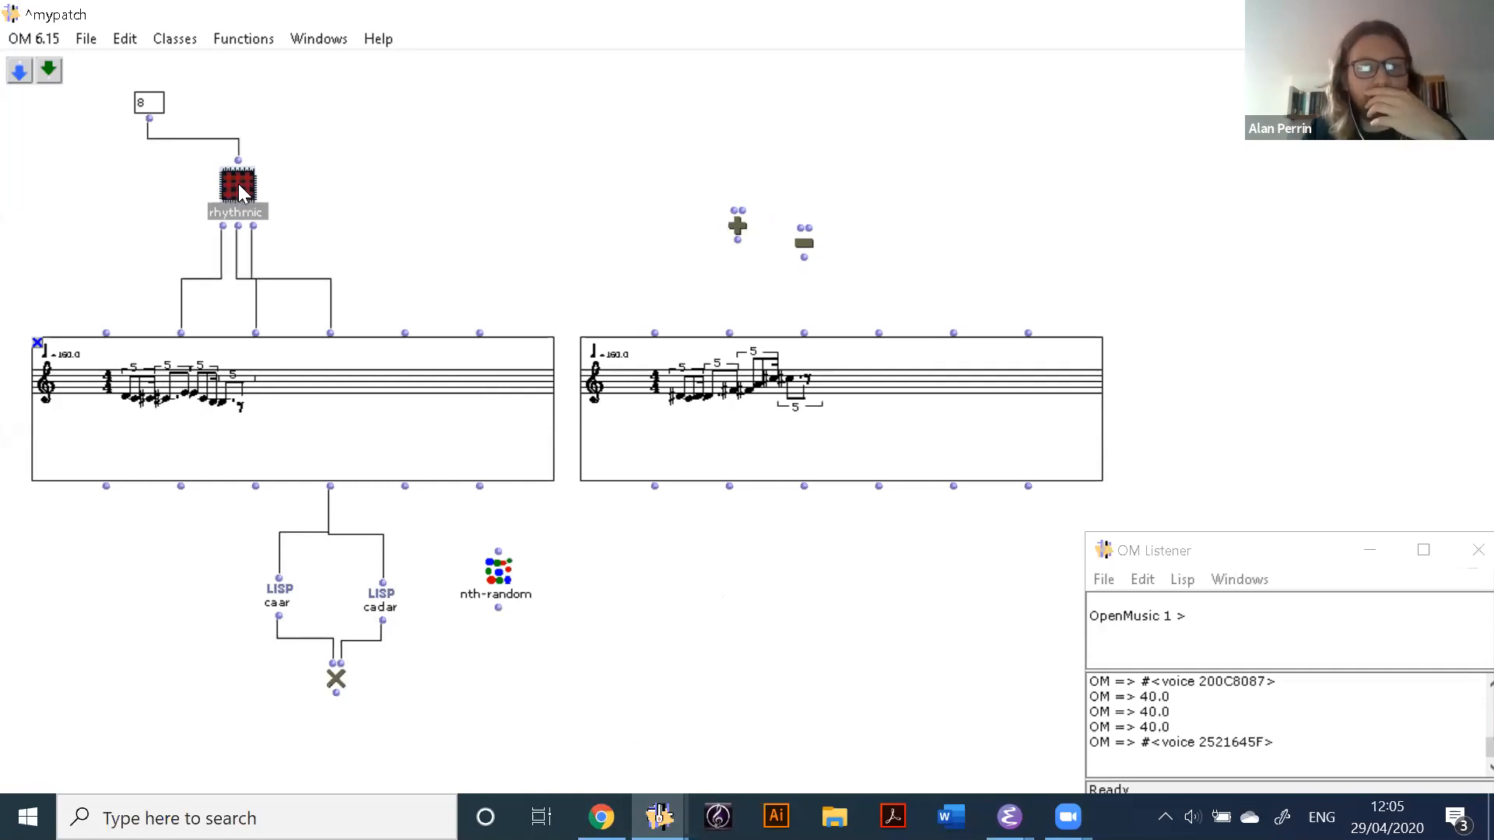
double_click(240, 193)
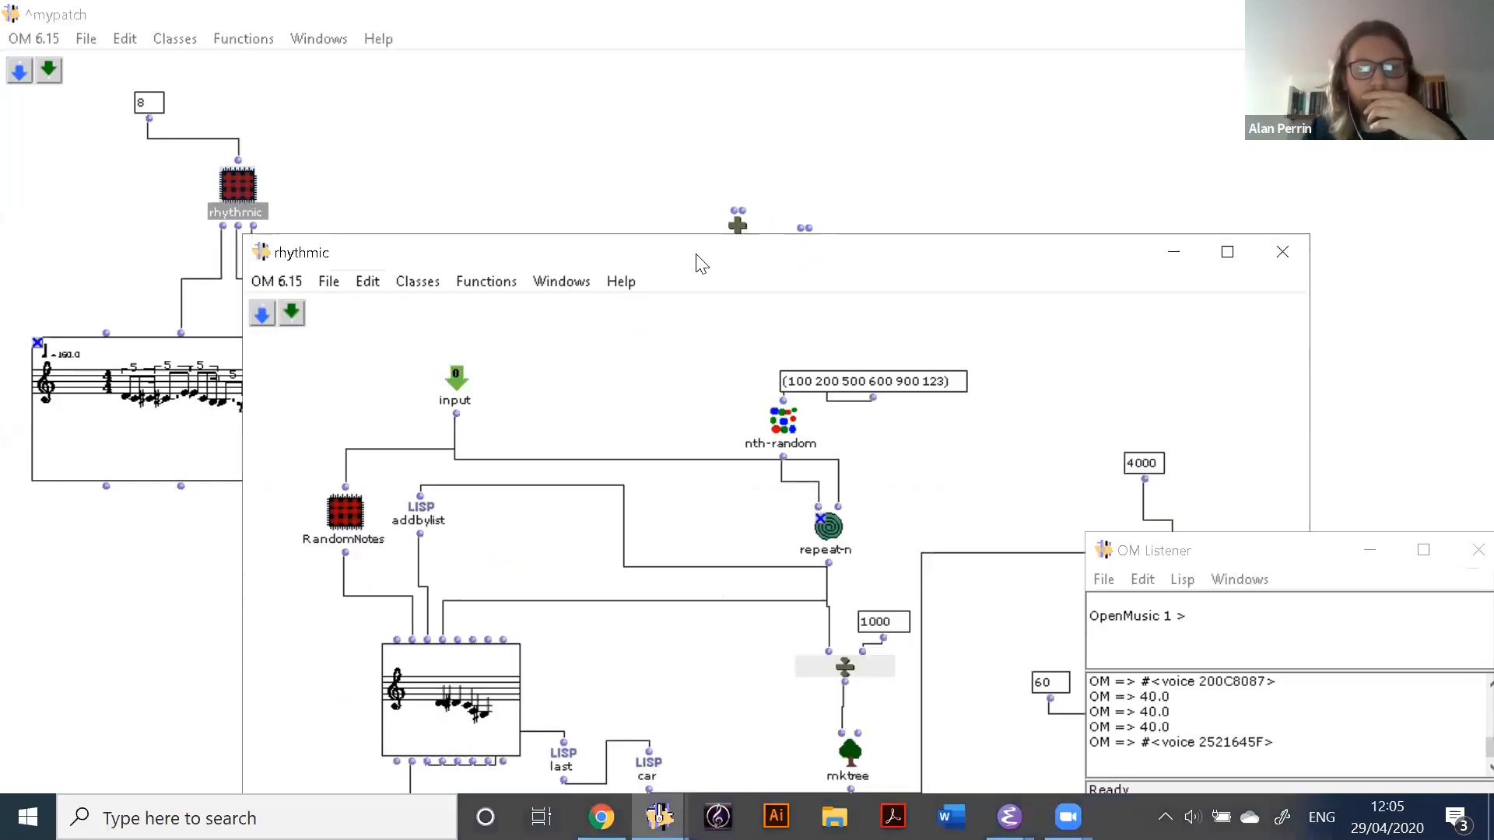
left_click_drag(693, 250, 588, 70)
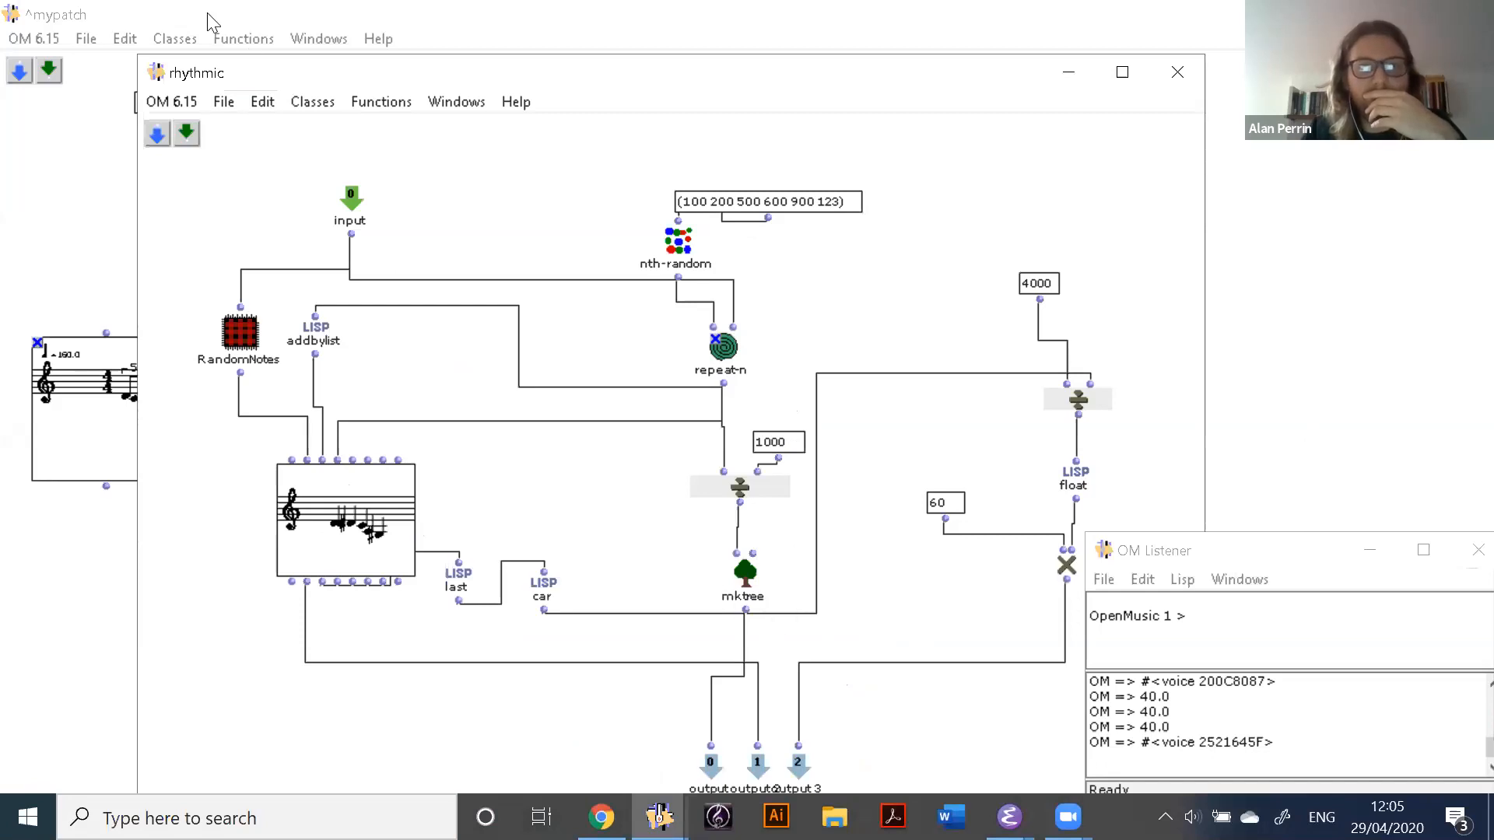
left_click_drag(296, 85, 220, 31)
left_click(81, 78)
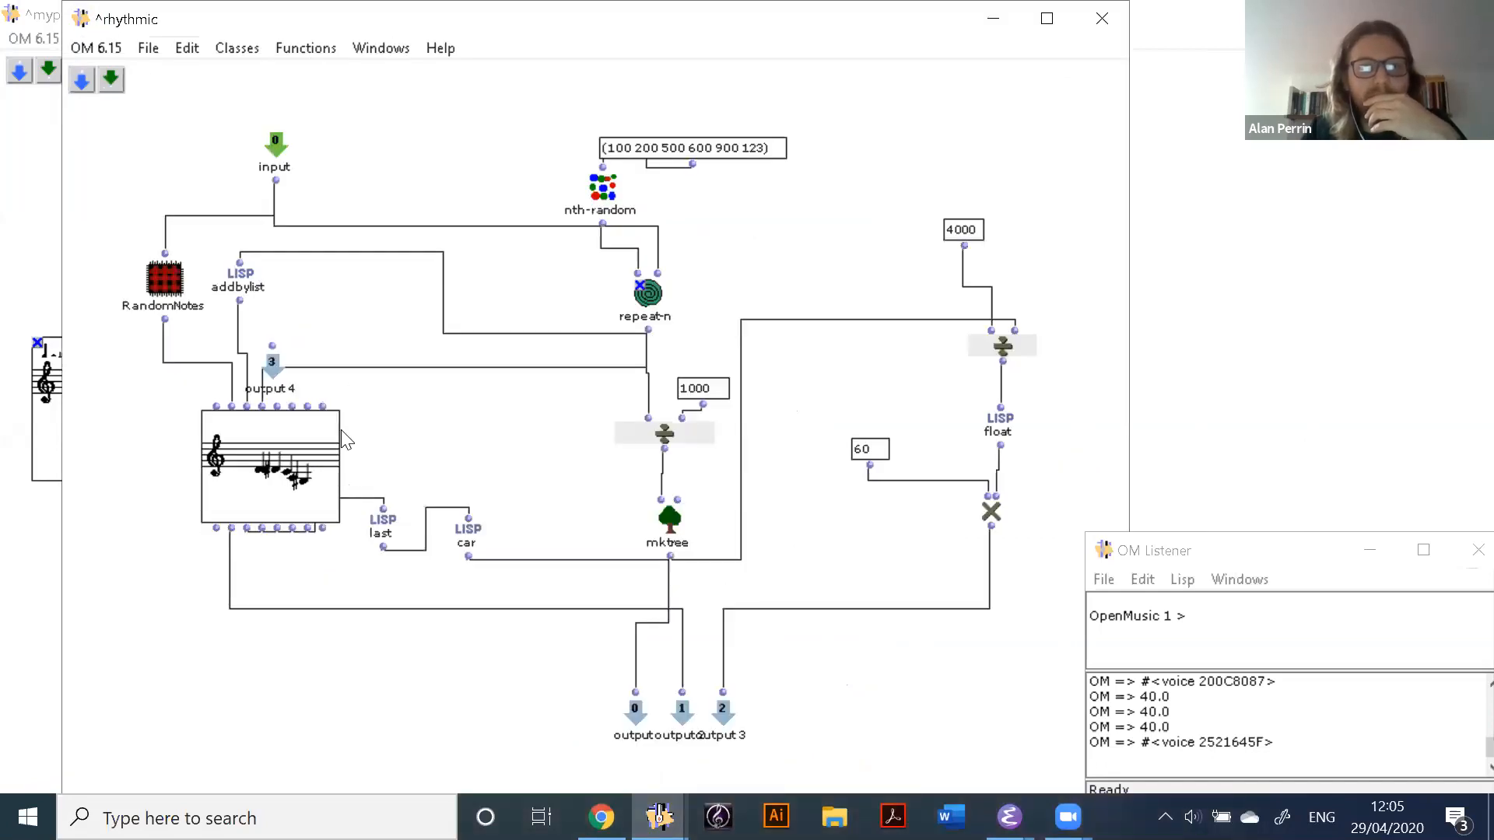
Step: Feed the fourth output from the division above mktree, place it beside output 3, and close the subpatch
left_click_drag(274, 372, 451, 683)
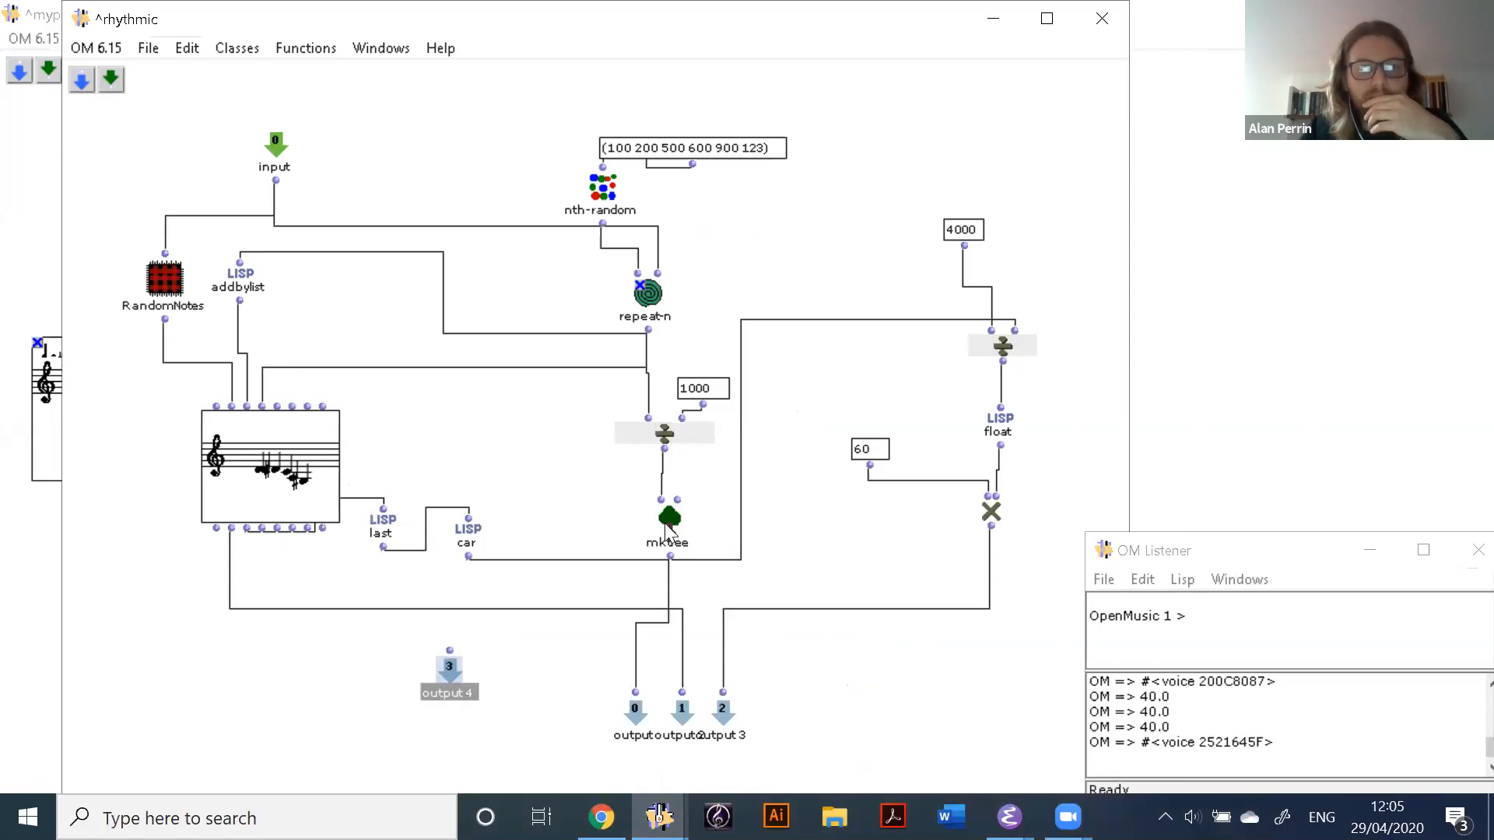
left_click_drag(665, 448, 450, 652)
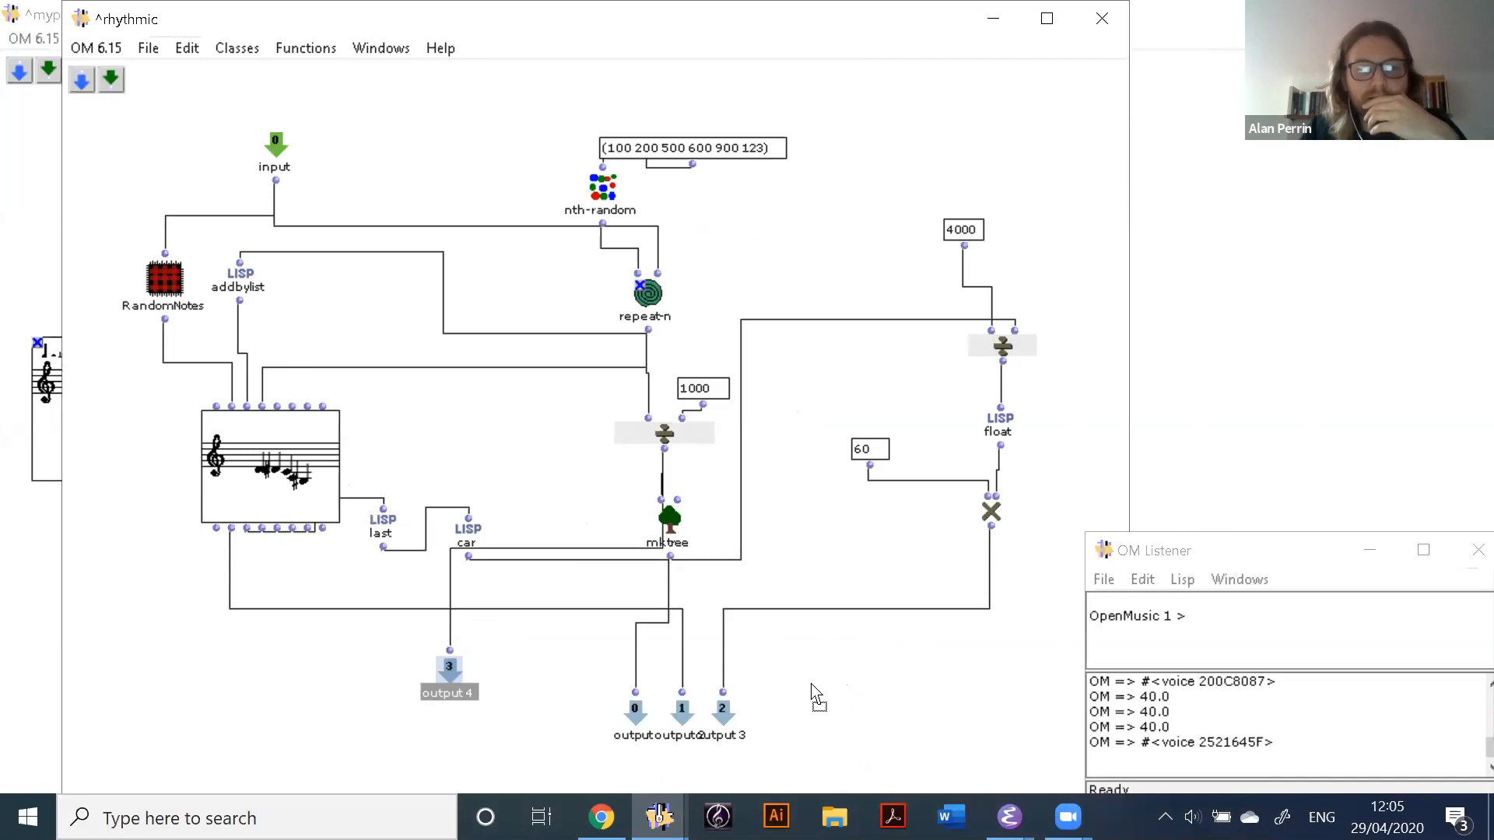
left_click_drag(812, 691, 812, 690)
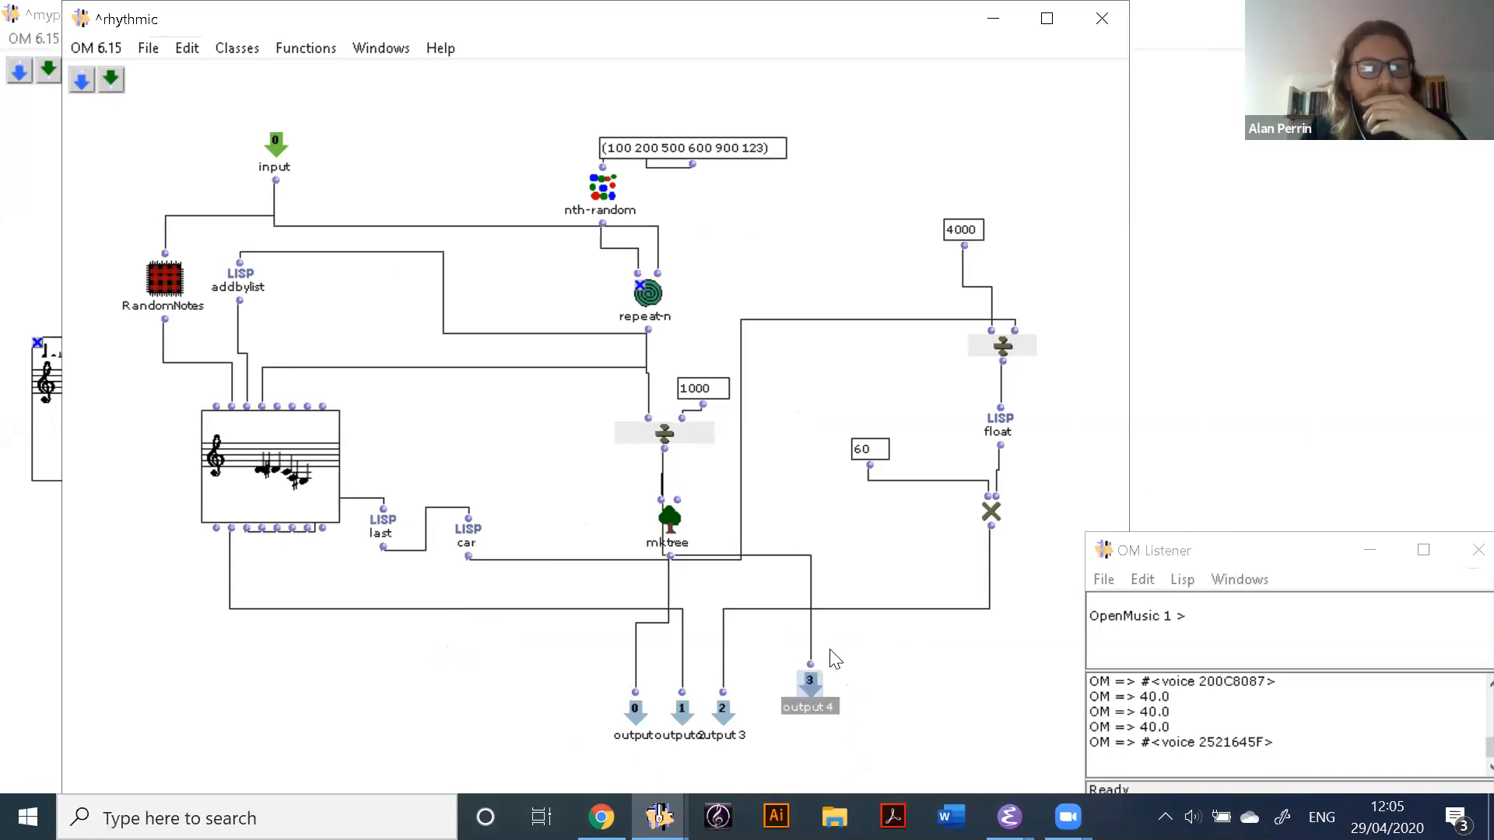
key("ctrl+w")
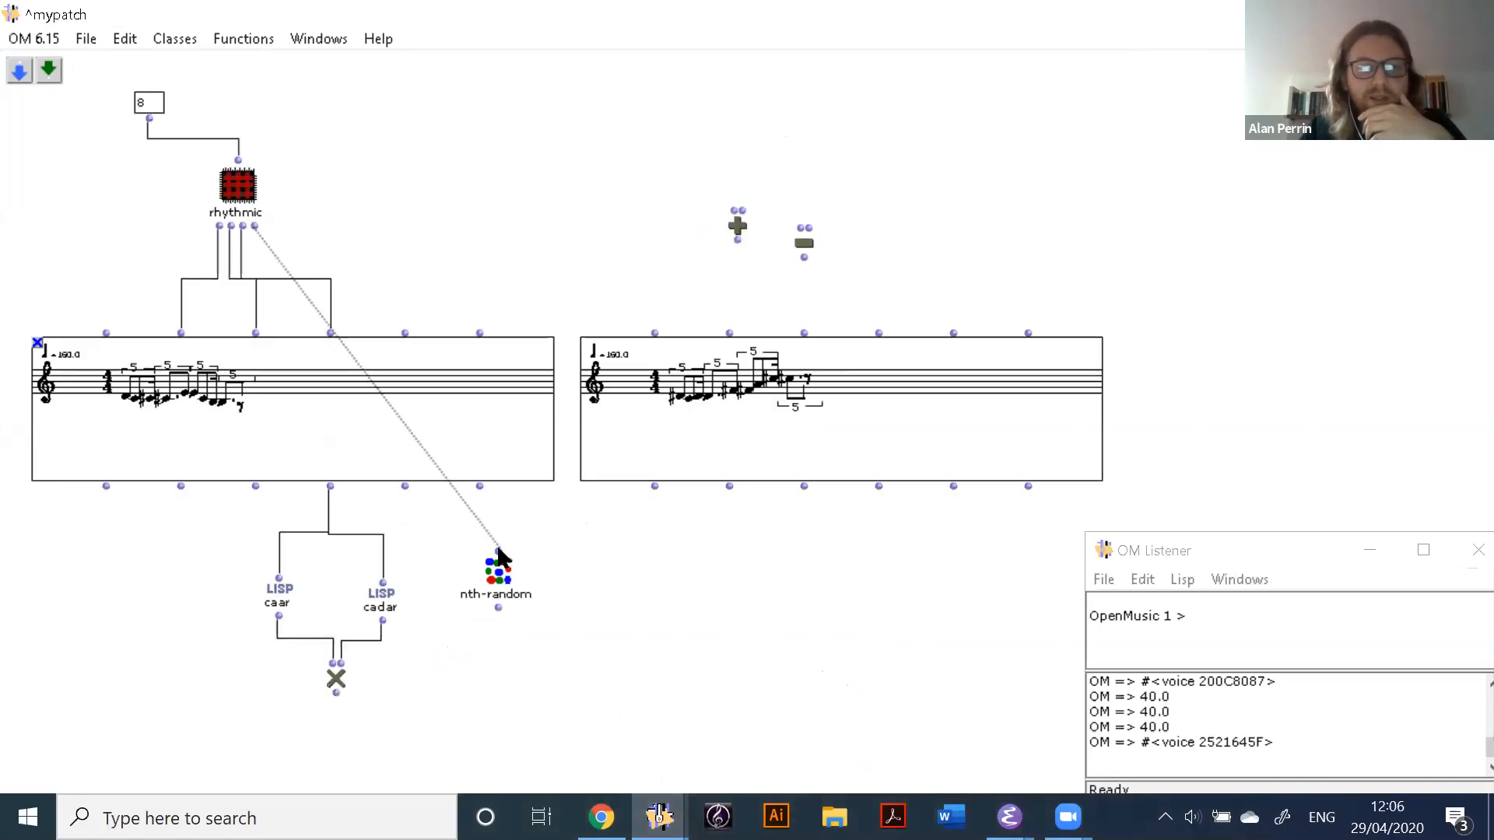
Step: Connect the rhythmic subpatch's fourth output to nth-random and evaluate nth-random several times
key("v")
key("v")
key("v")
key("v")
key("v")
key("v")
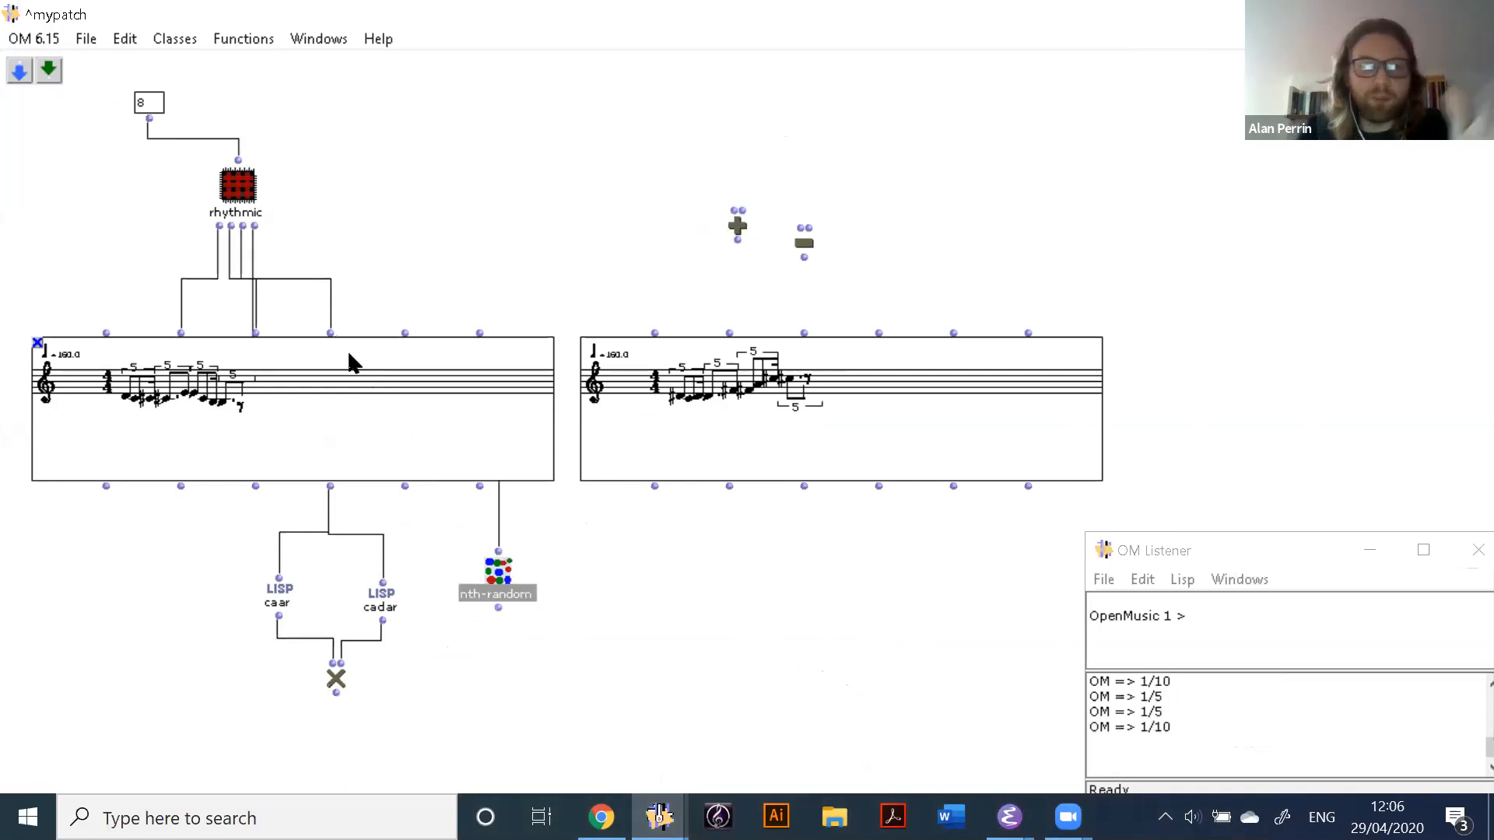
left_click(534, 610)
Step: Try multiplying the first om* result by the nth-random value with a second om* function, and evaluate it
double_click(597, 677)
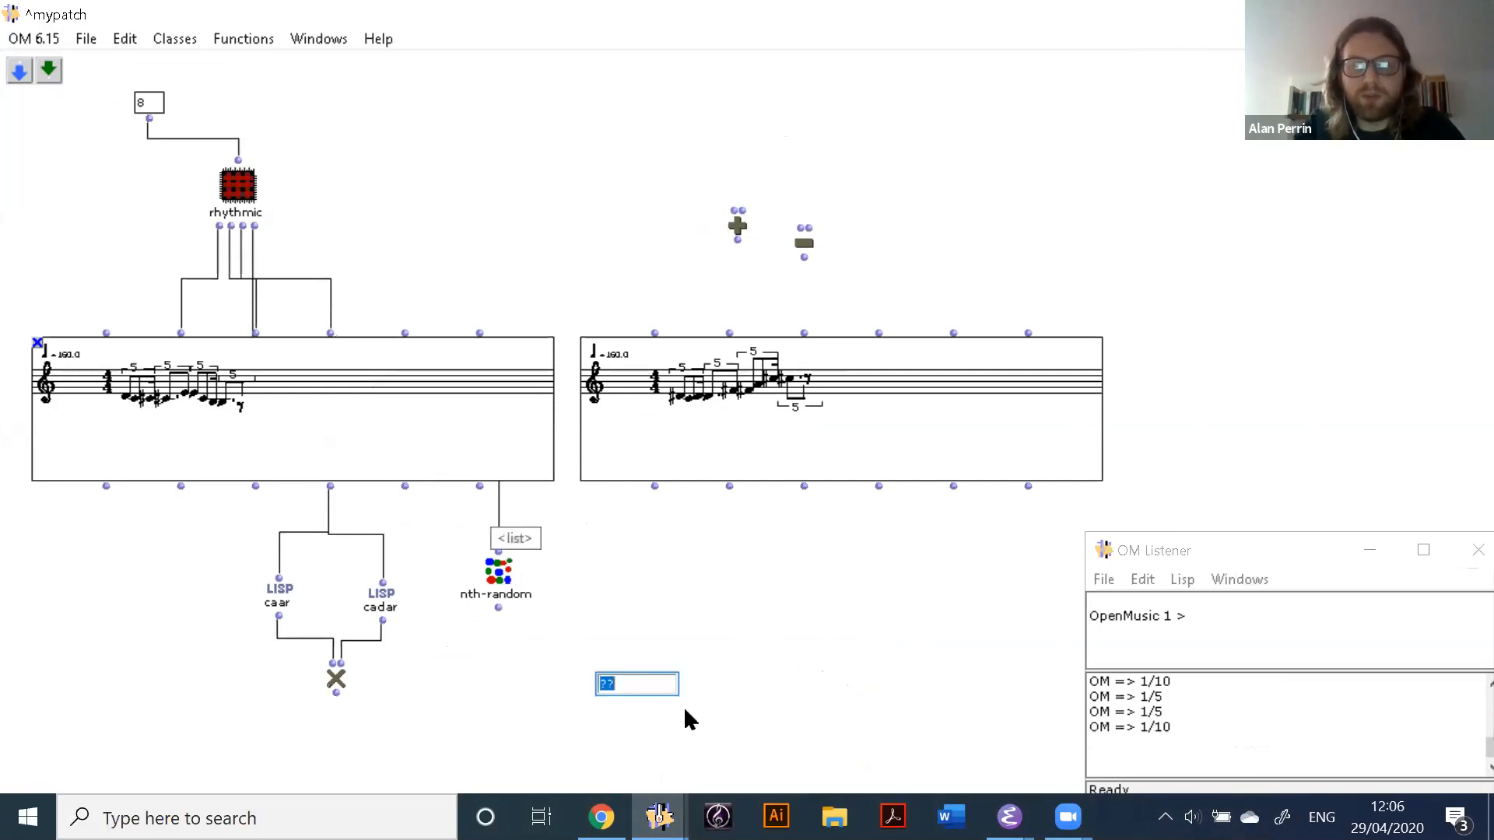
left_click(738, 629)
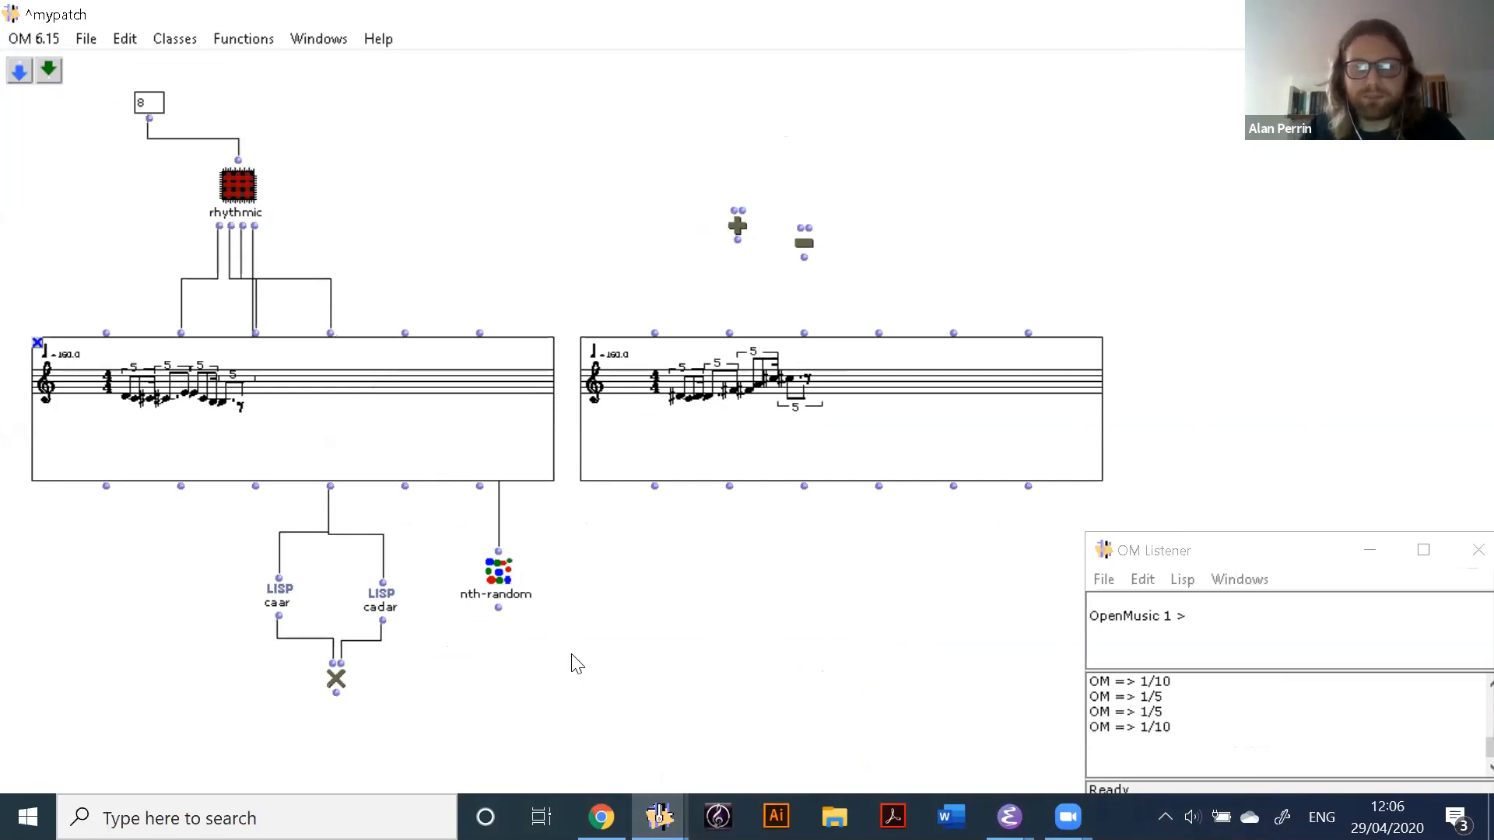
double_click(621, 637)
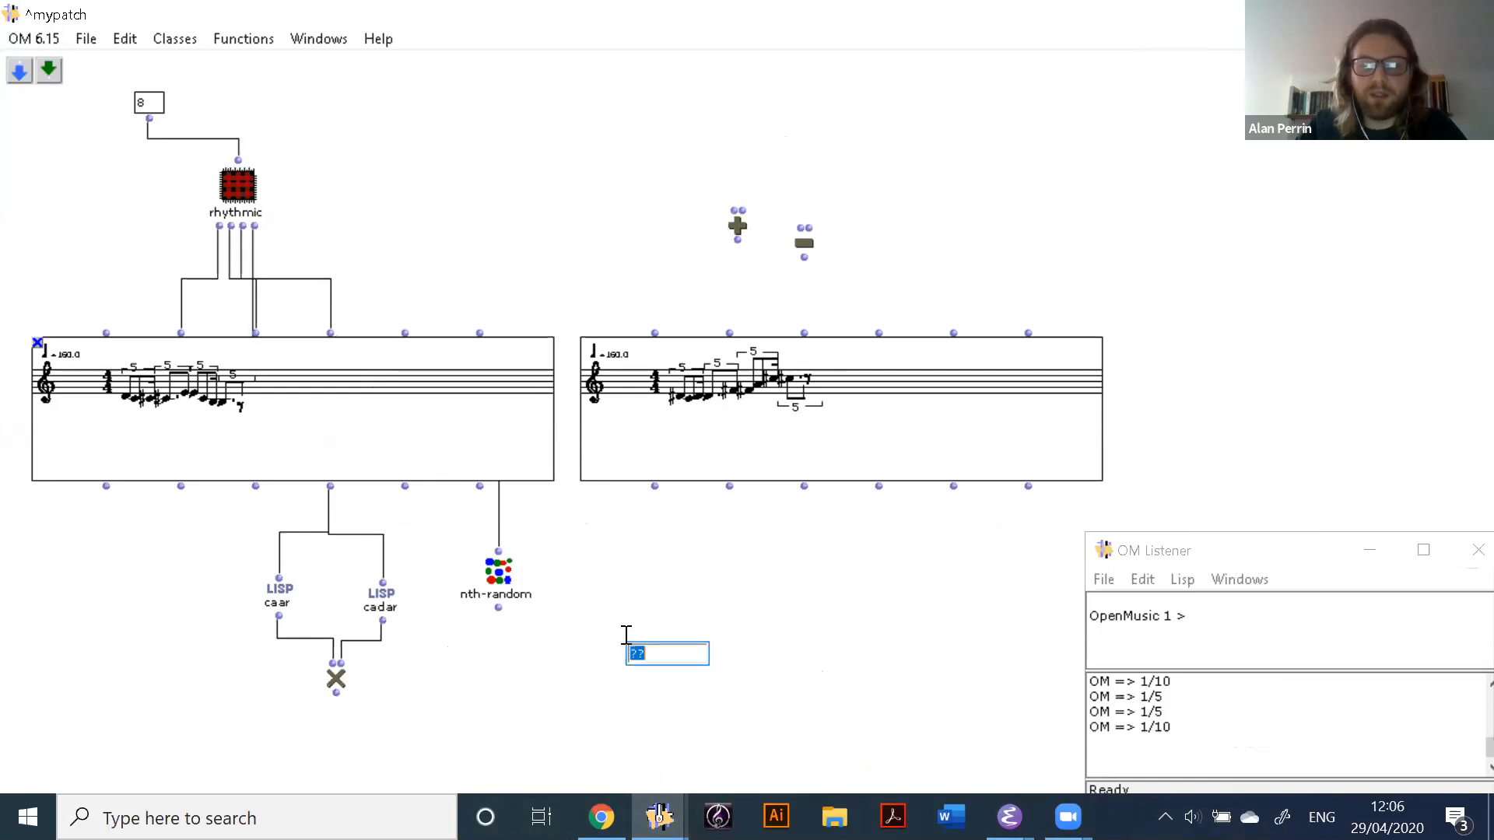
type("om*")
key("Return")
left_click_drag(644, 670, 407, 710)
left_click_drag(498, 607, 415, 713)
key("v")
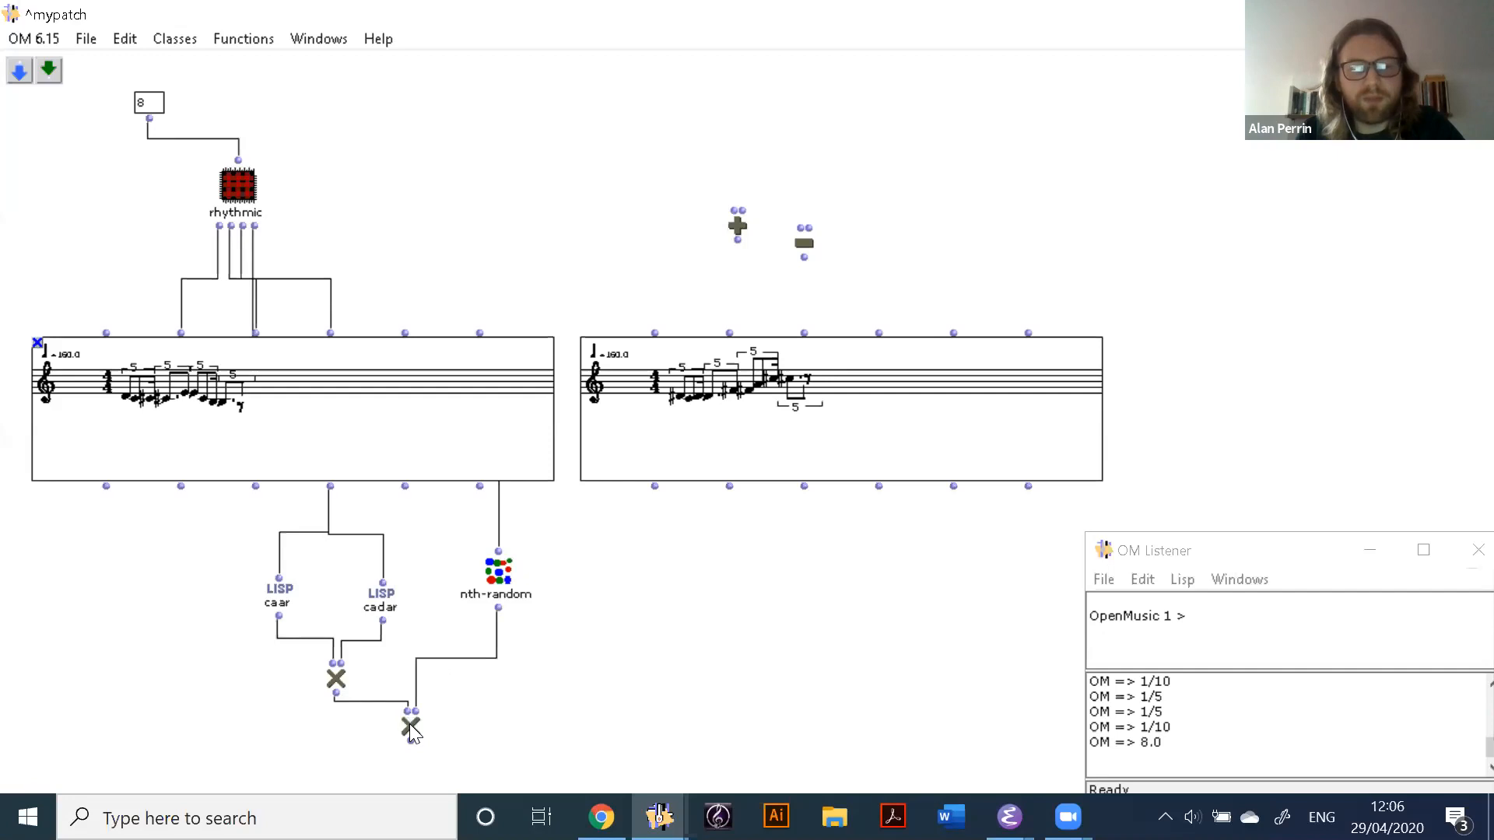
Step: Add an om/ function that divides the first om* result by the nth-random value, and evaluate it
double_click(506, 721)
type("om/")
key("Return")
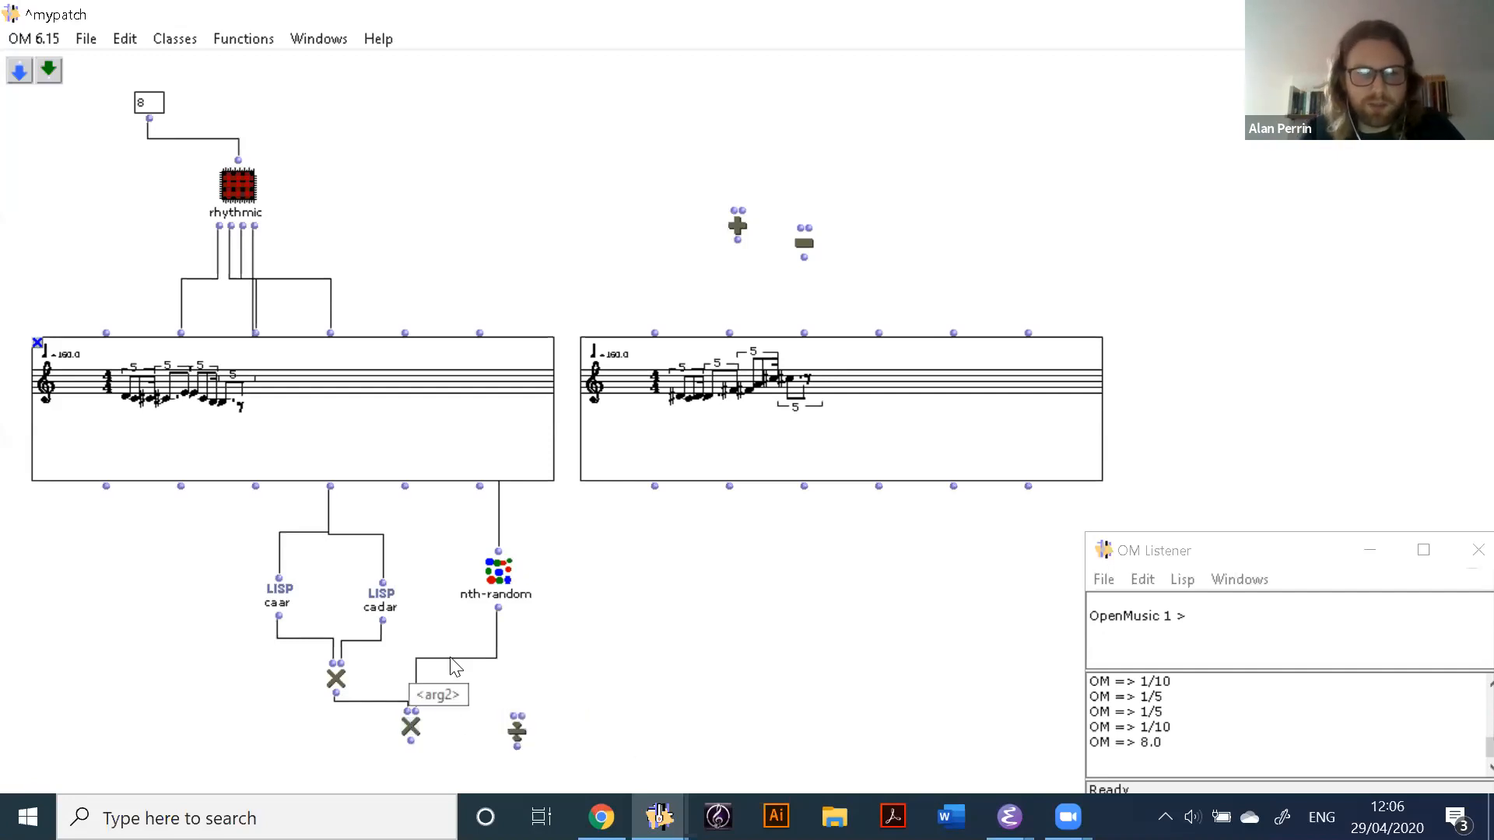
left_click_drag(335, 695, 513, 716)
left_click_drag(498, 609, 521, 716)
left_click(521, 744)
key("v")
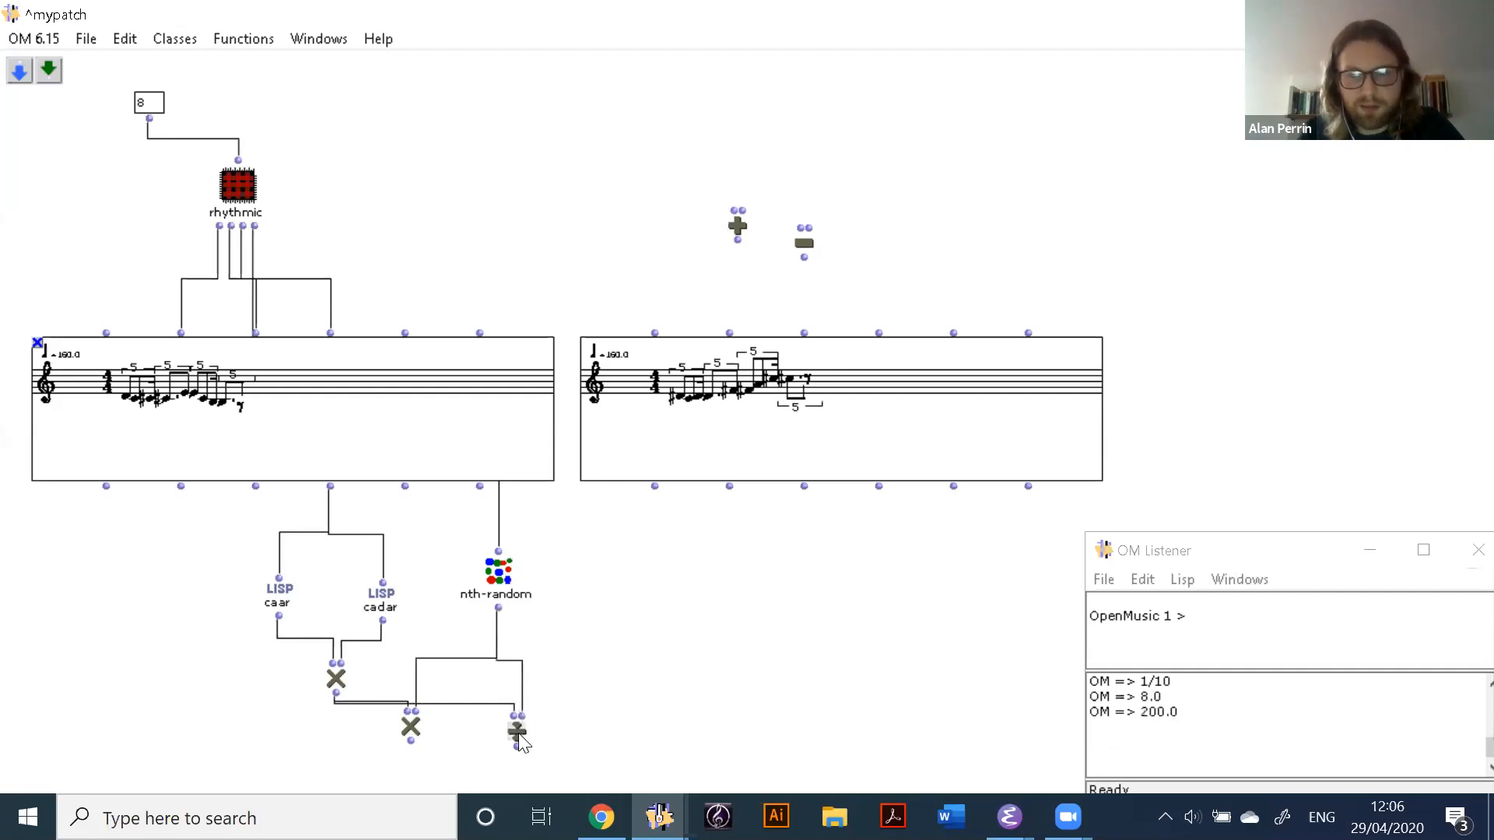
Step: Delete the second om* function and move om/ into its place
left_click(411, 728)
key("Delete")
left_click_drag(513, 733, 451, 719)
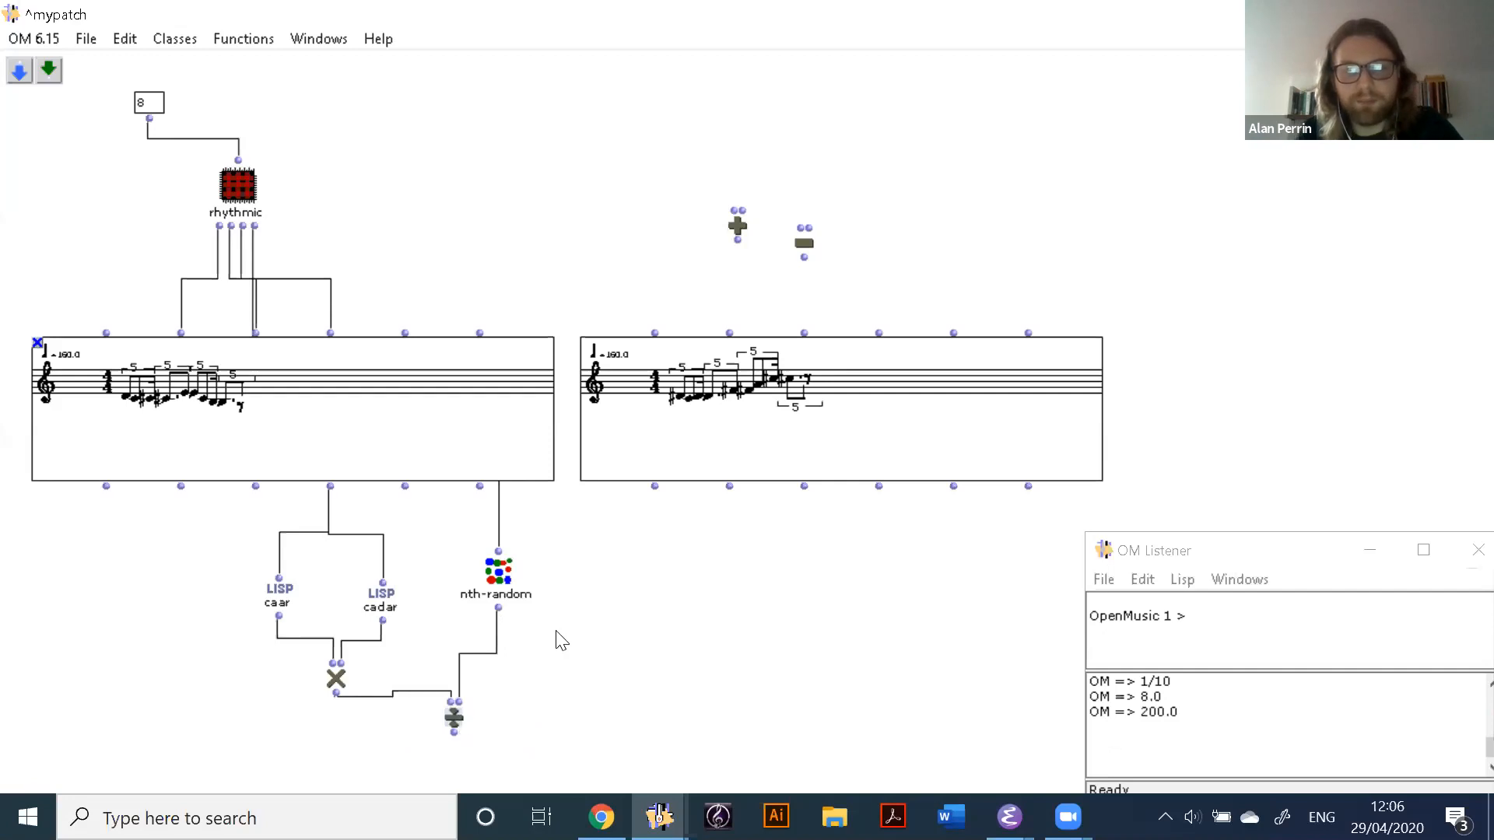
Step: Align the second voice beside the first, connect the om/ result to its tempo input, and evaluate the voice
left_click(764, 430)
left_click_drag(761, 419, 710, 444)
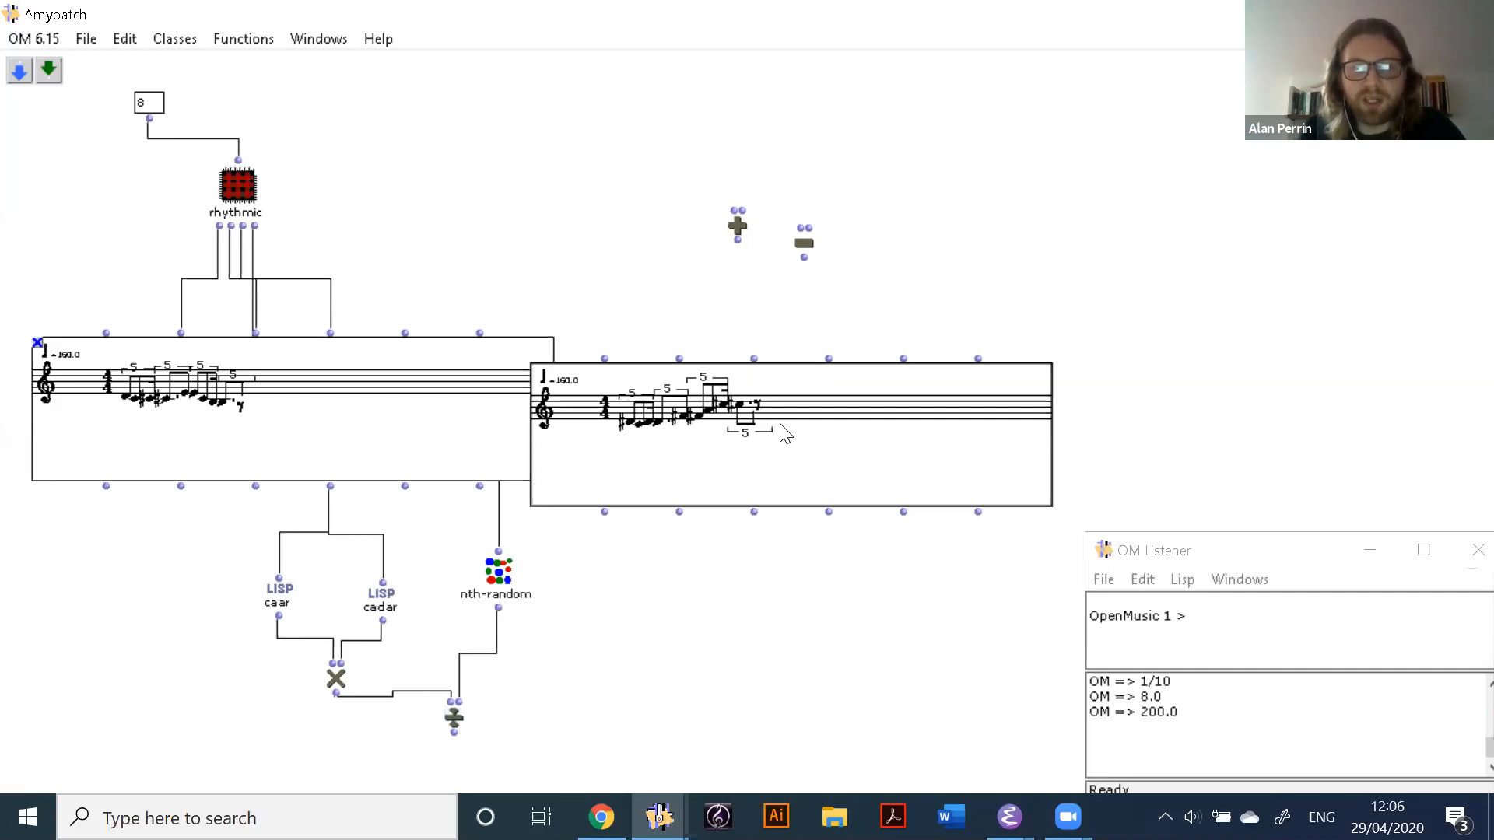
left_click_drag(808, 410, 837, 387)
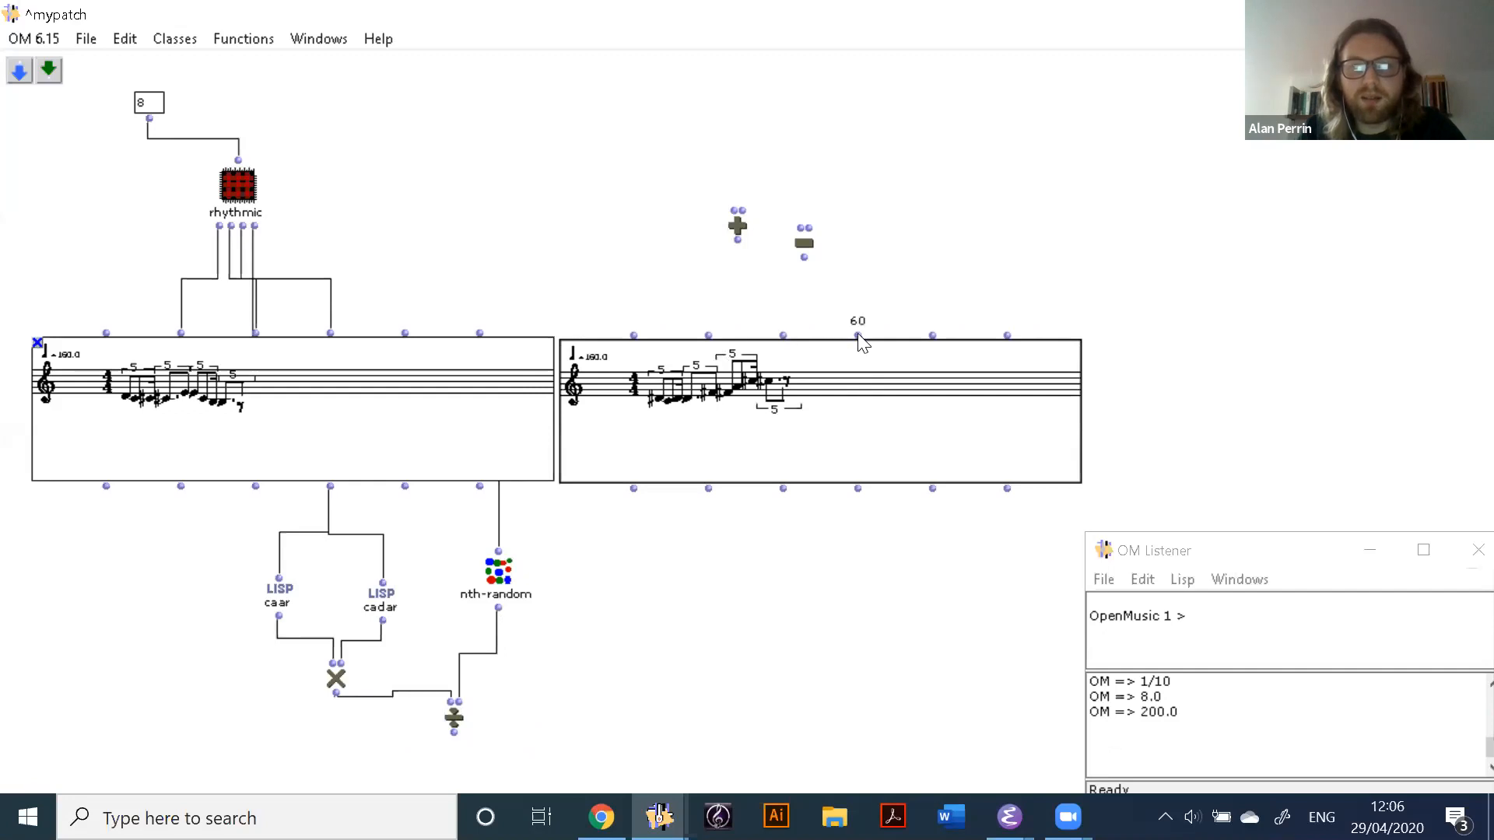
left_click_drag(453, 733, 857, 335)
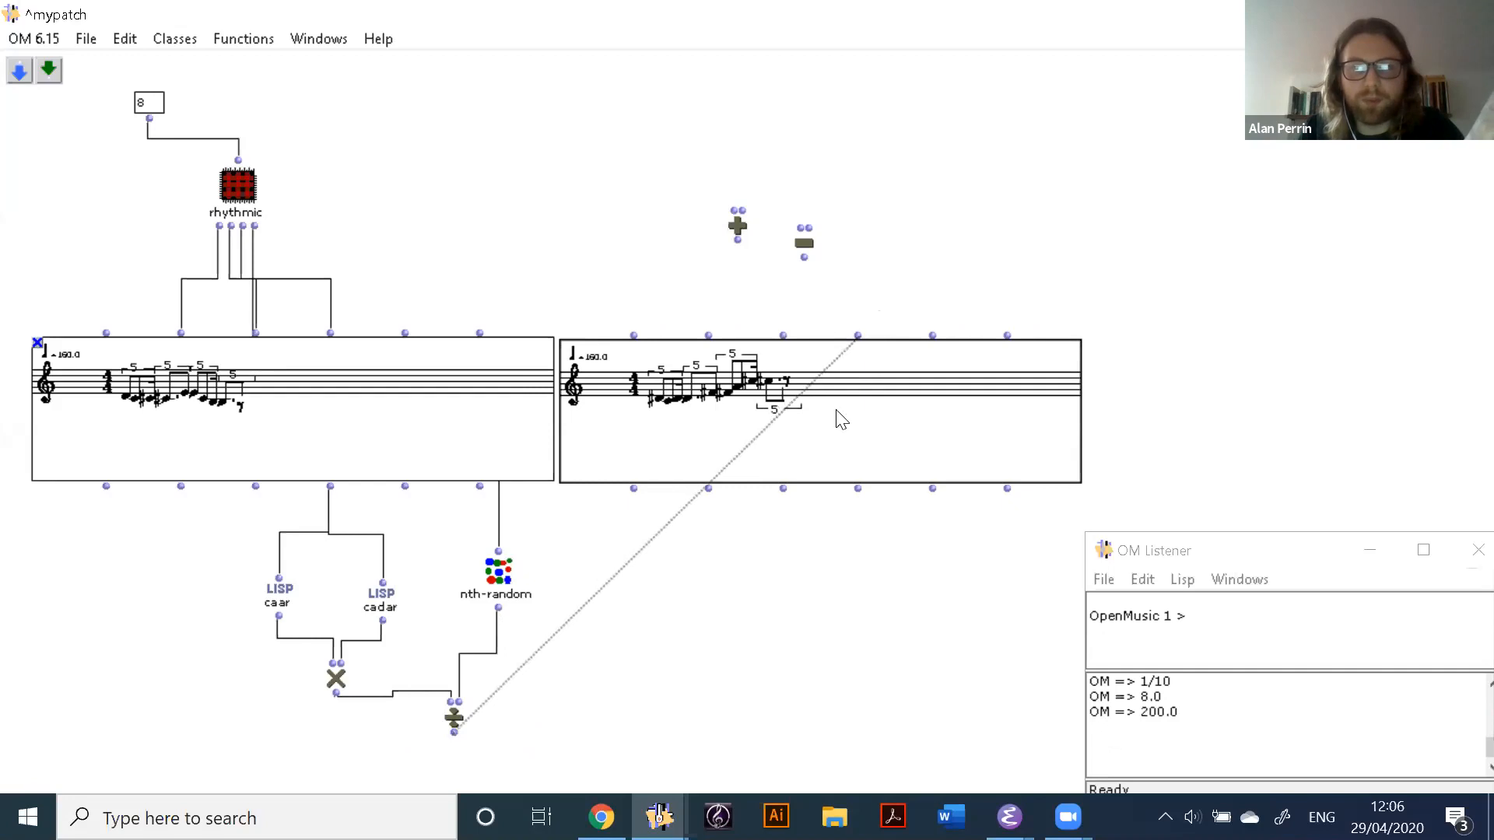
left_click(822, 441)
key("v")
key("v")
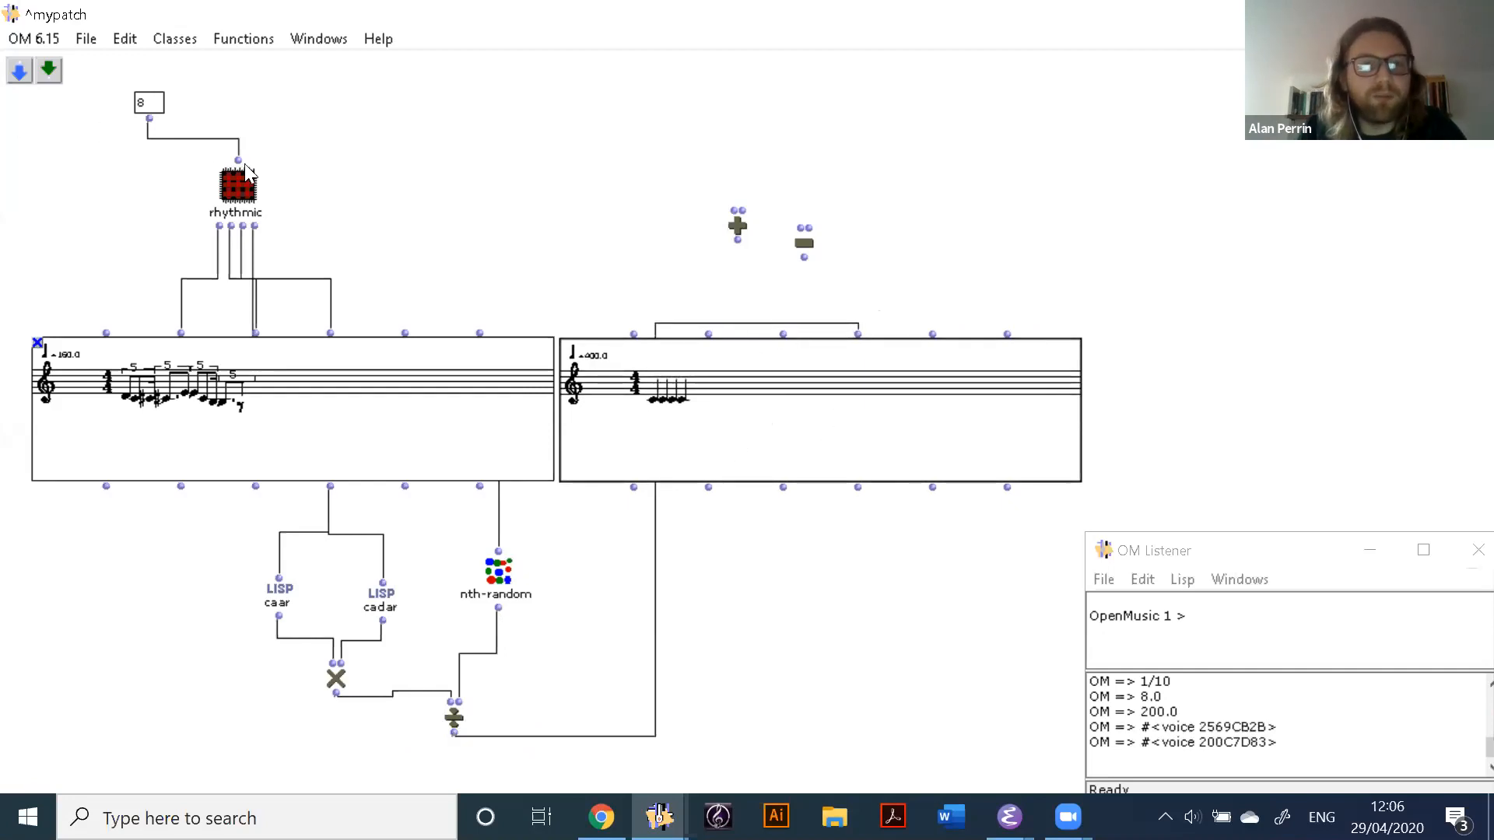
Step: Connect the rhythmic subpatch's first and second outputs to the second voice's tree and chords inputs, and evaluate the voice
double_click(250, 191)
left_click_drag(250, 194, 708, 334)
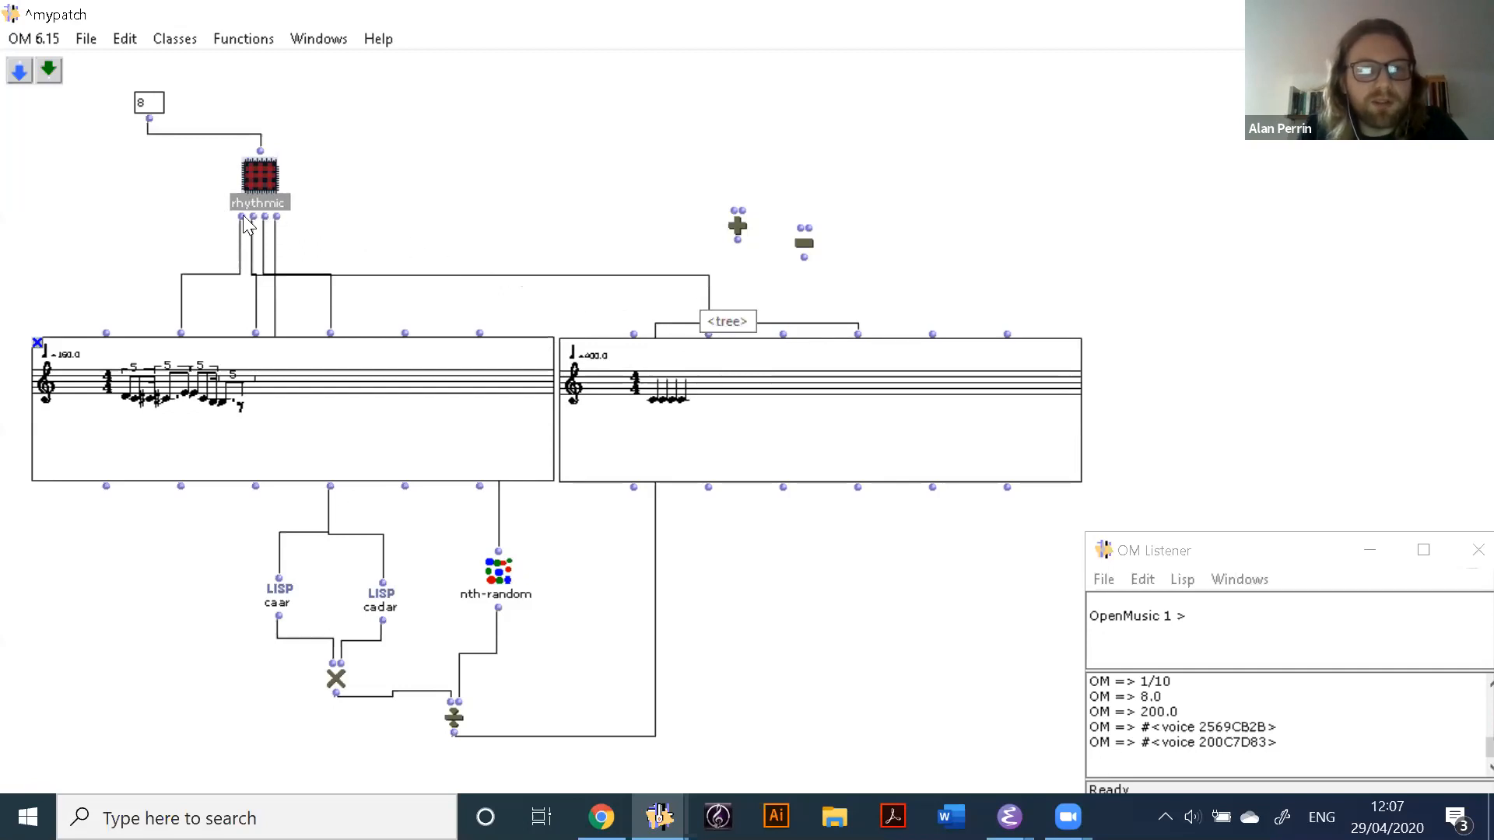
left_click(535, 275)
key("Delete")
left_click_drag(685, 325, 708, 335)
left_click_drag(253, 217, 783, 334)
left_click(792, 393)
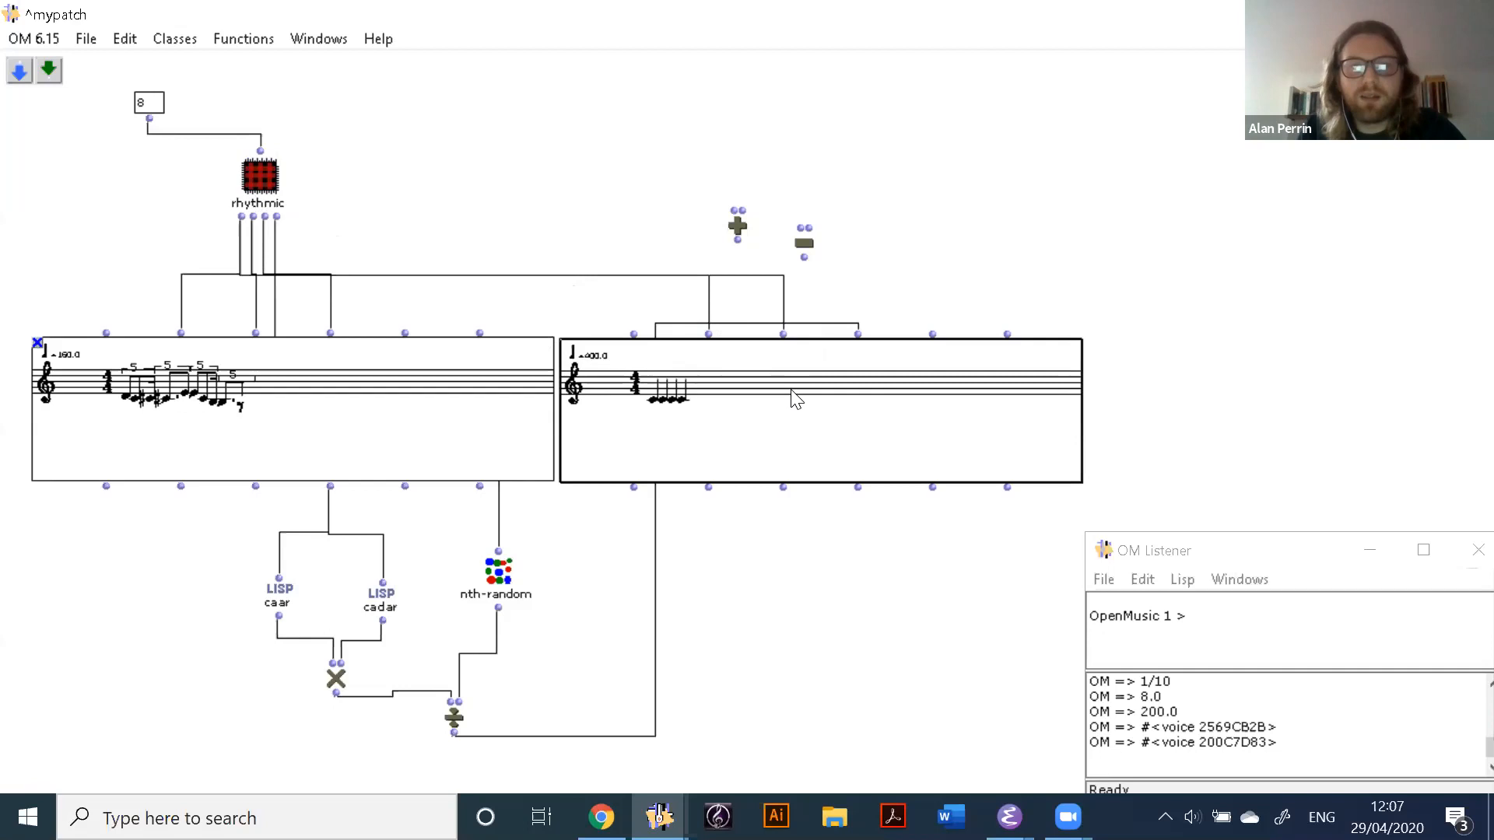
key("v")
key("v")
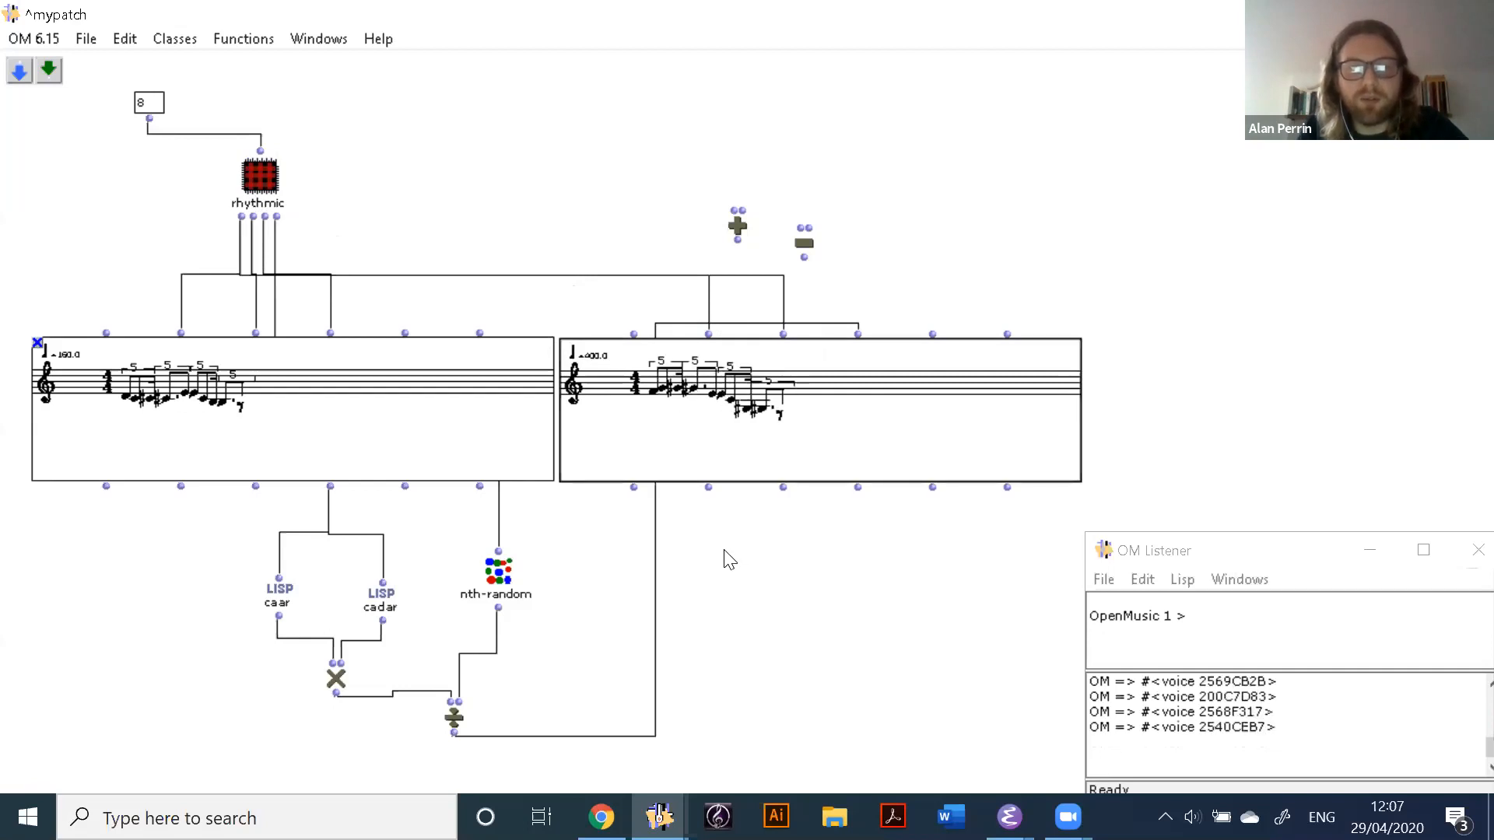
Step: Check the first voice in its score editor, then select the caar, cadar, om*, nth-random and om/ boxes
double_click(378, 415)
left_click(894, 150)
left_click_drag(210, 547, 571, 748)
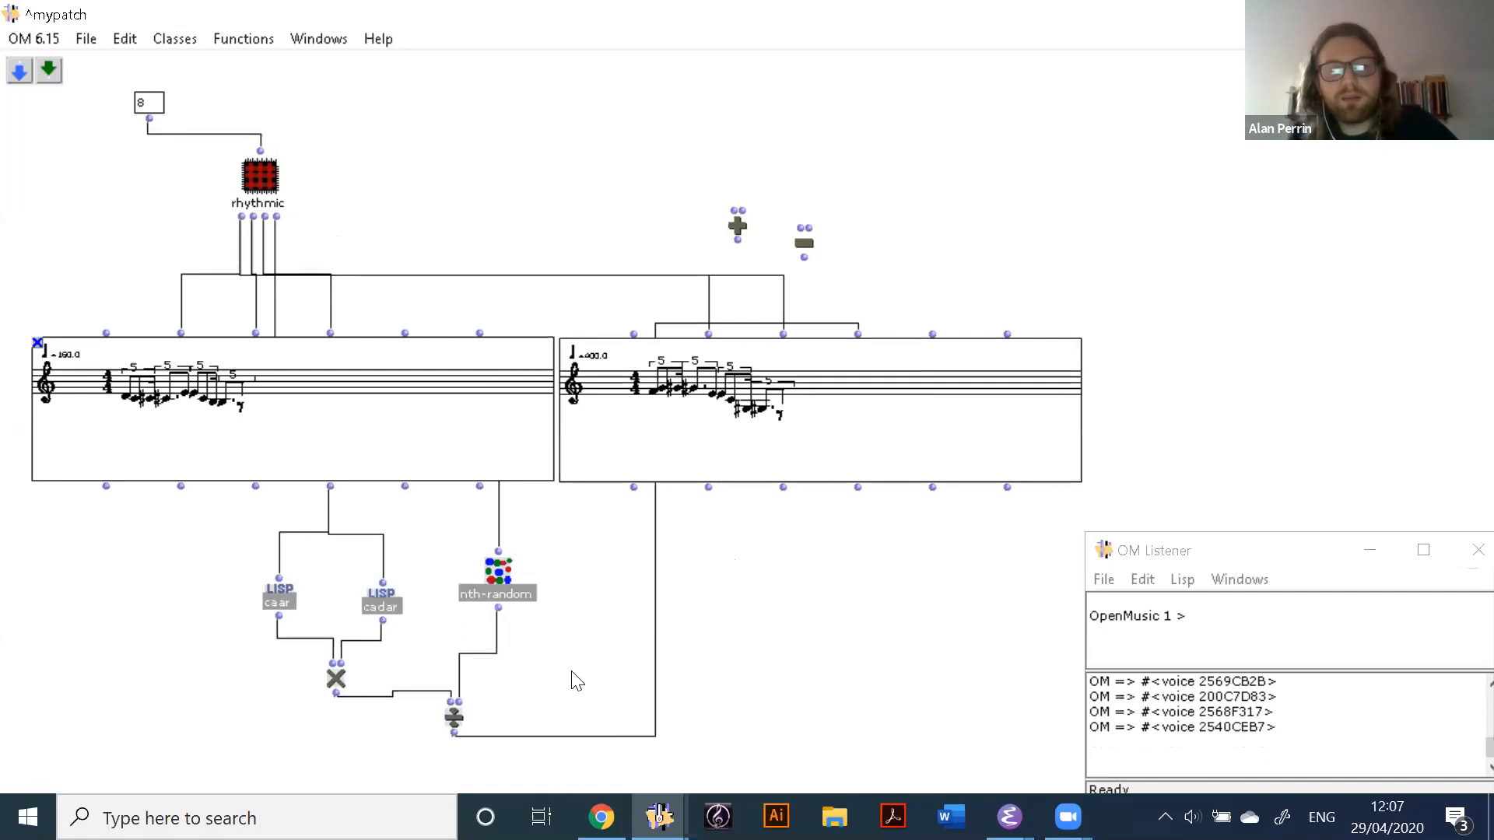
Step: Encapsulate the selected tempo calculation boxes into a subpatch and place it beneath the first voice
key("shift+e")
left_click_drag(400, 661, 273, 635)
Step: Add a concat function below the voices and connect the first output of each voice to its two inputs
double_click(634, 683)
type("concat")
key("Return")
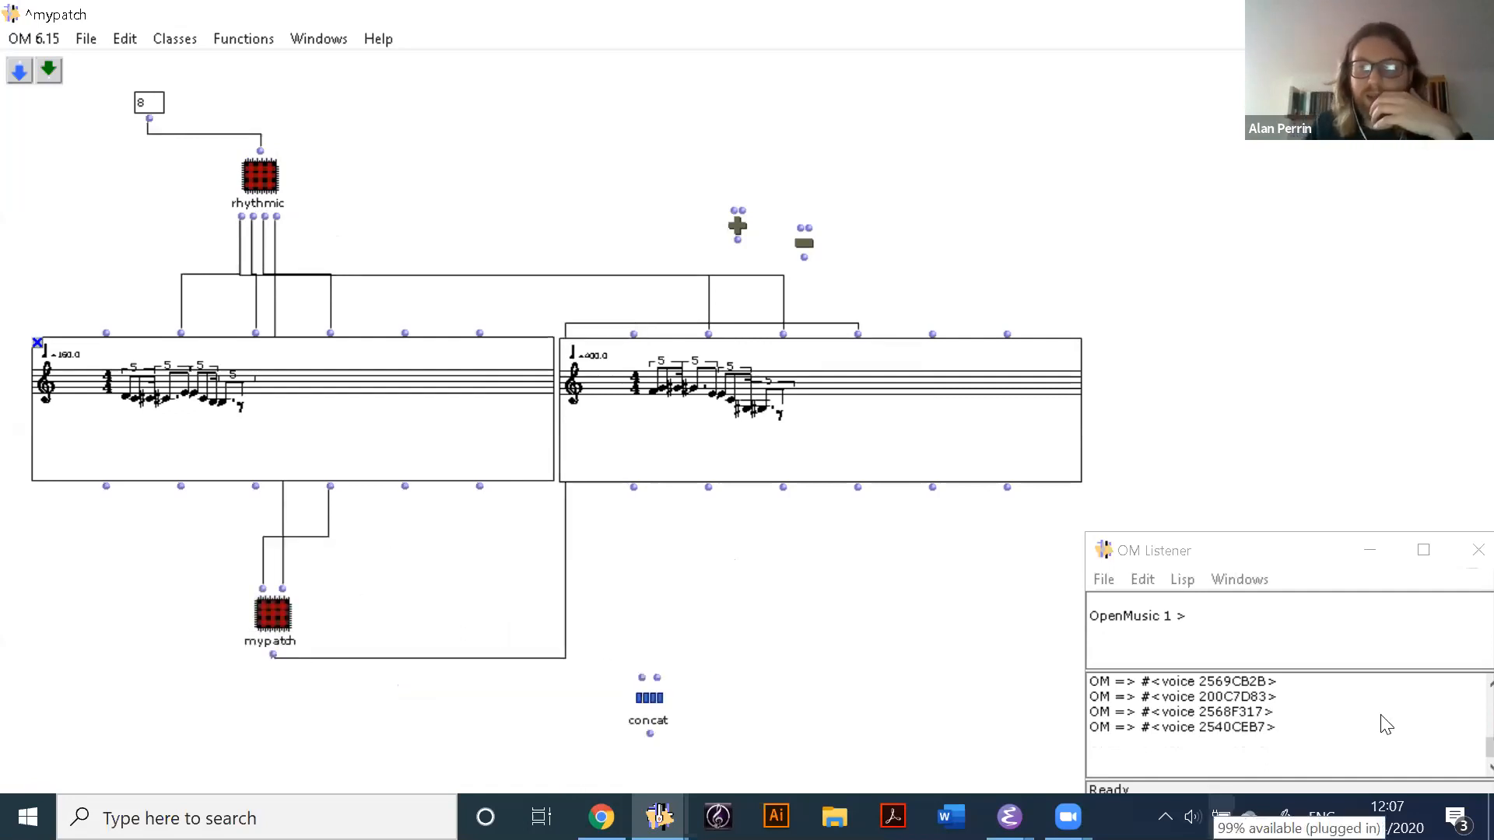
left_click_drag(648, 708, 462, 596)
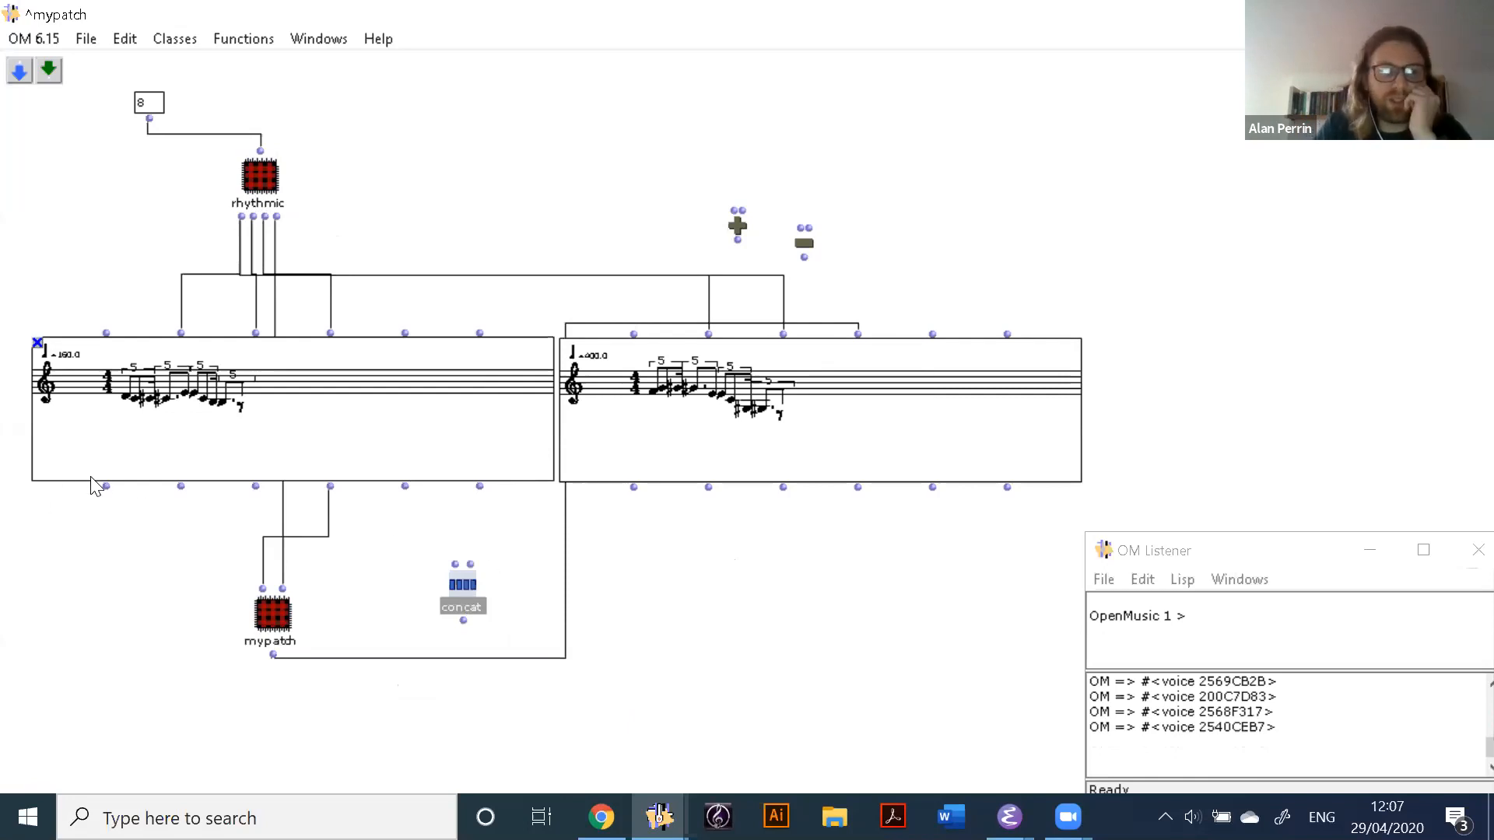
left_click_drag(106, 491, 456, 564)
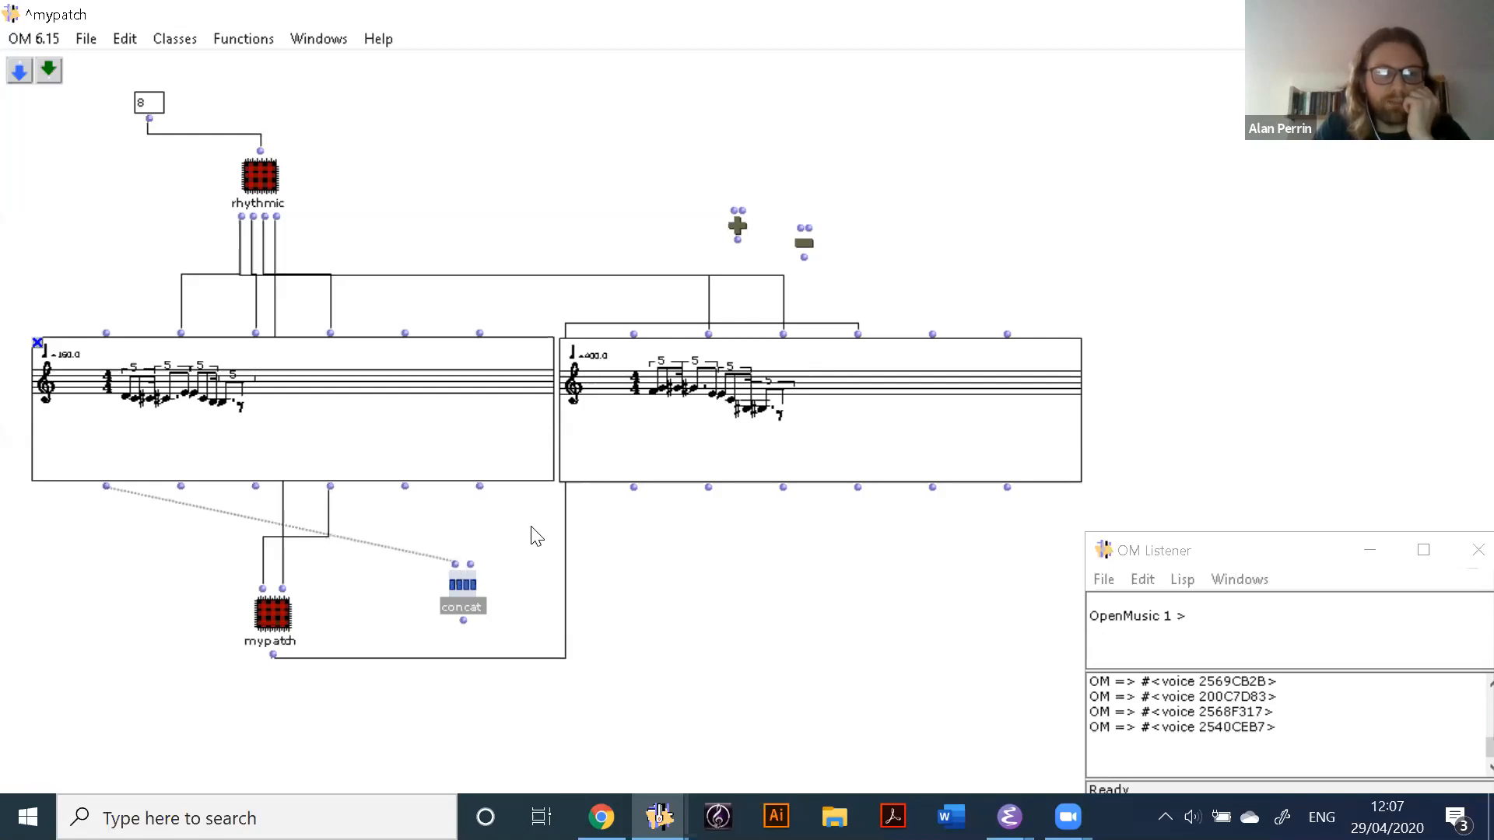
left_click_drag(633, 491, 470, 565)
left_click(610, 562)
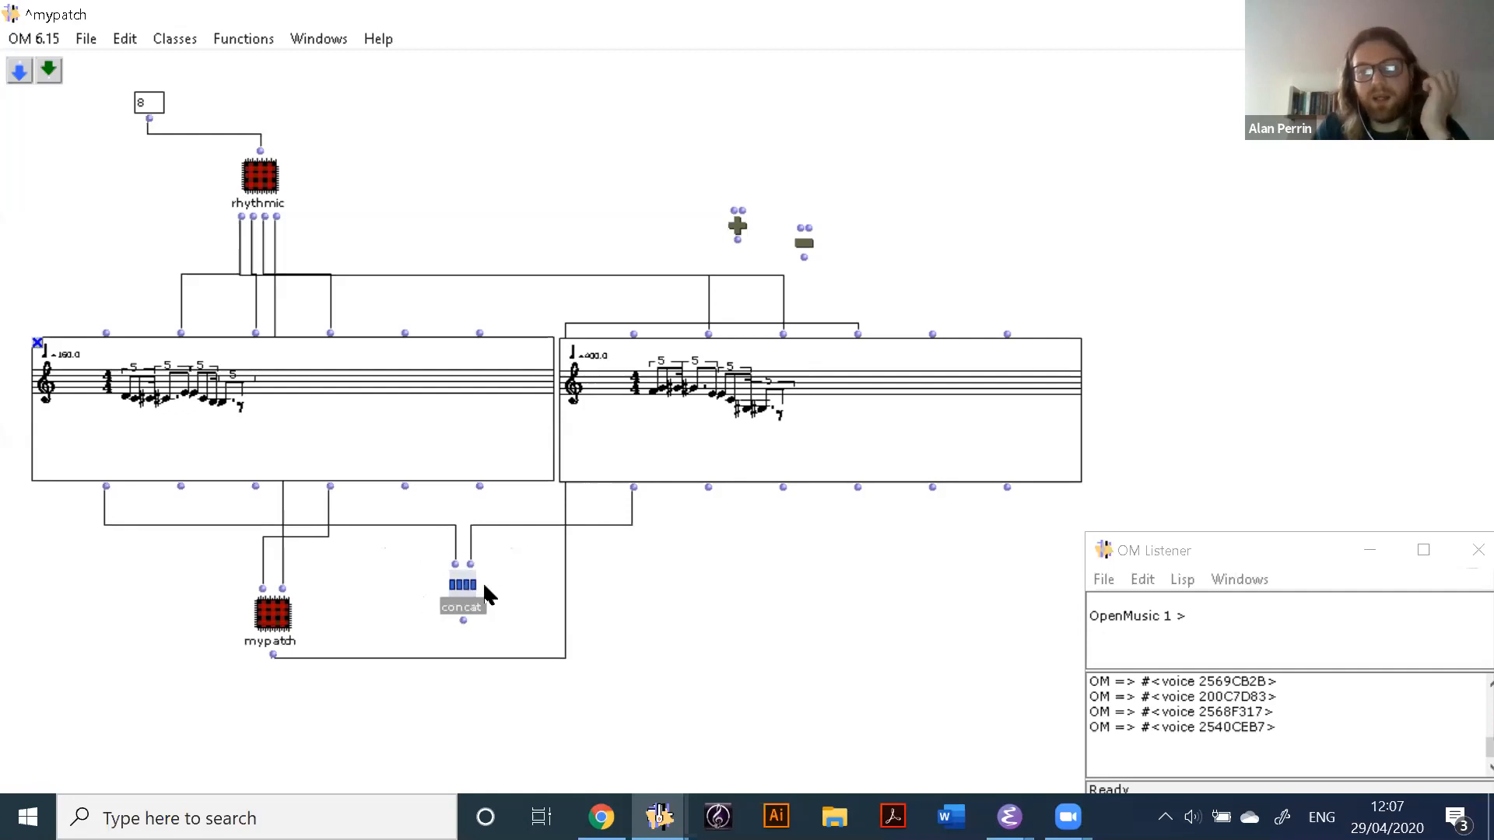
Step: Add a third voice near concat, connect concat's output to its self input, and evaluate it in miniature view
double_click(650, 661)
type("voice")
key("Return")
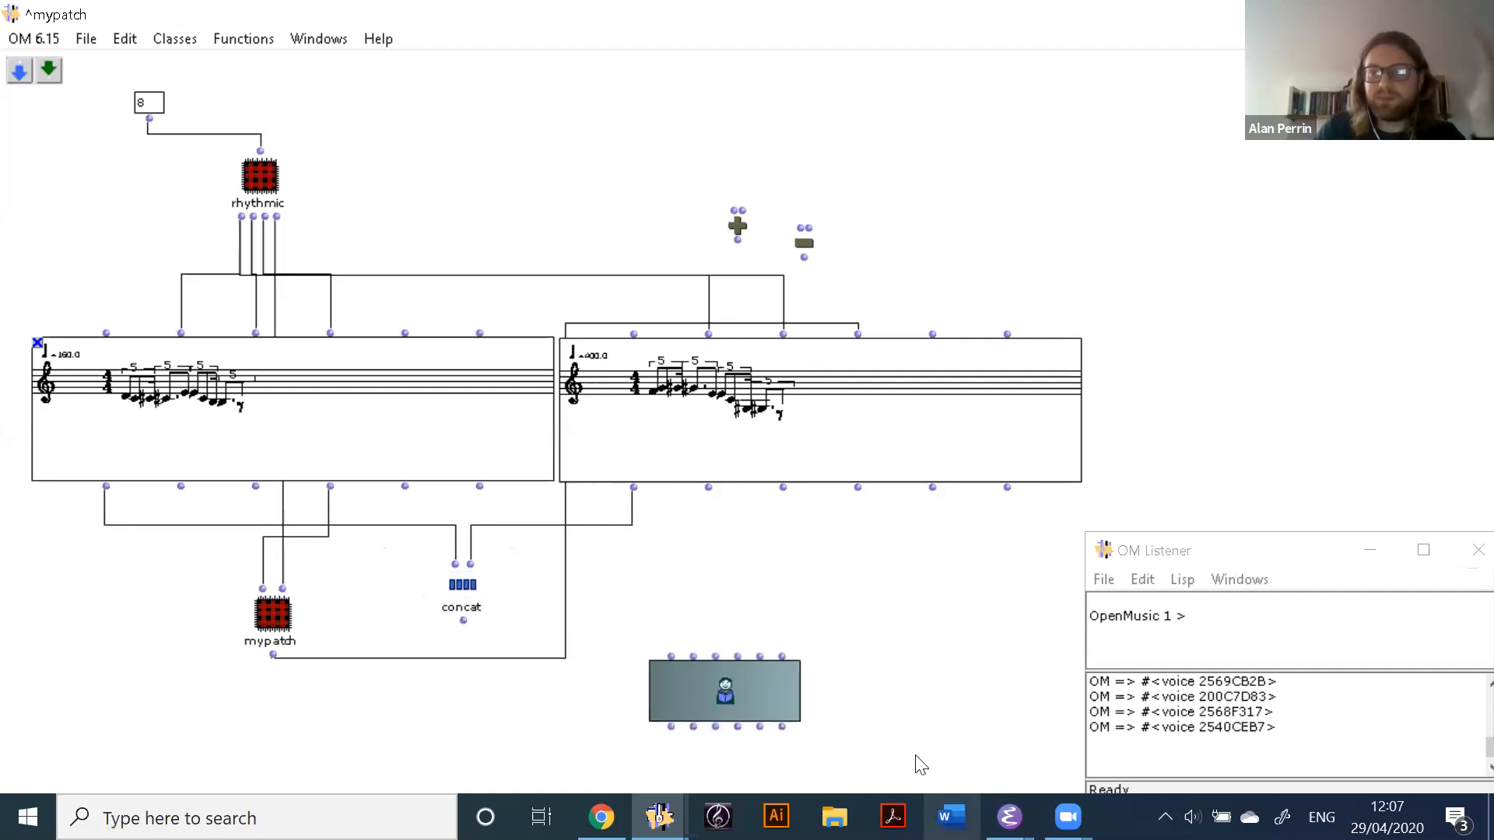
left_click_drag(696, 686, 663, 675)
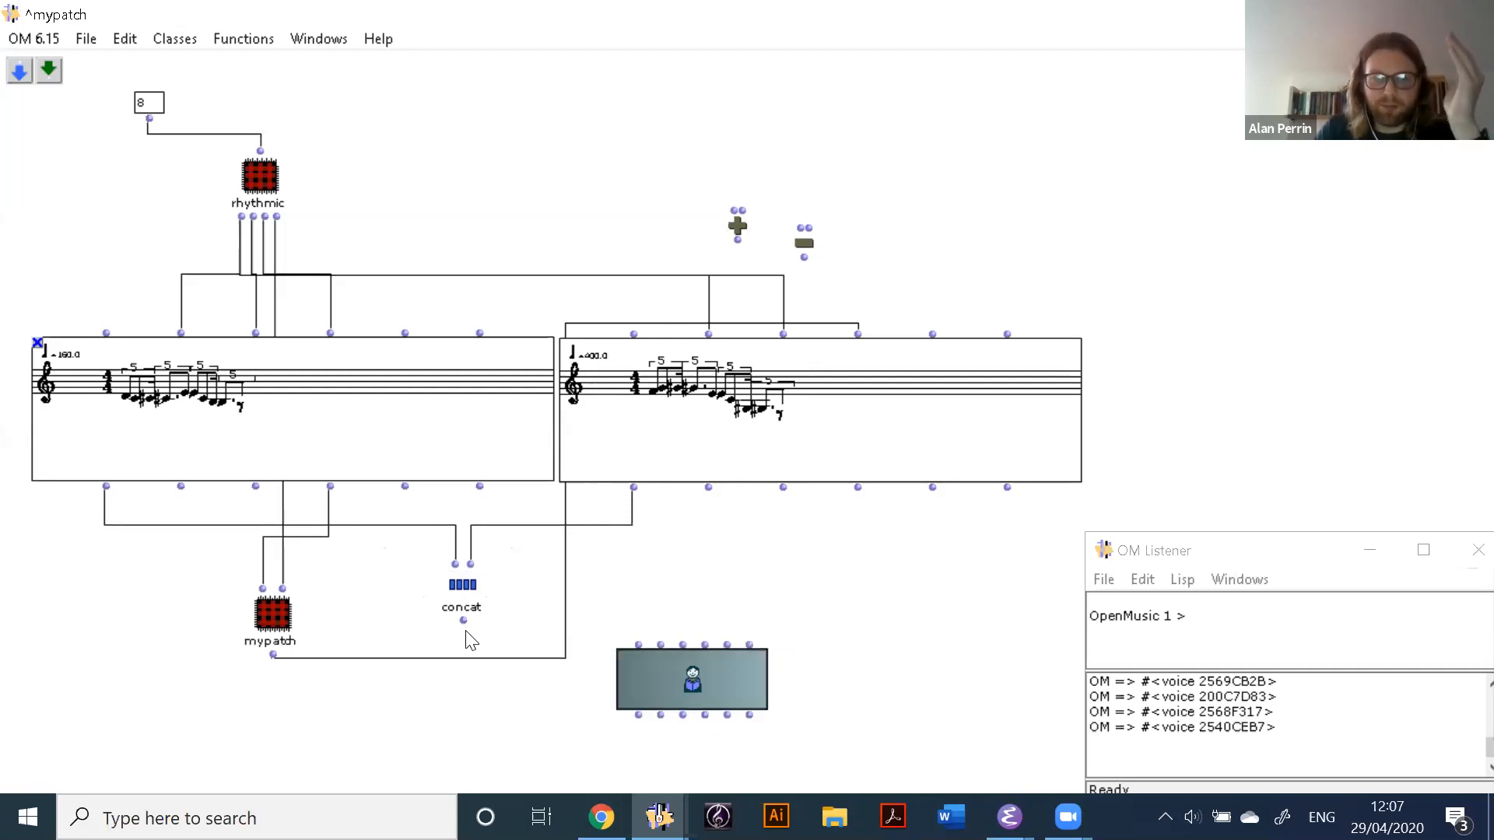
left_click_drag(463, 621, 641, 647)
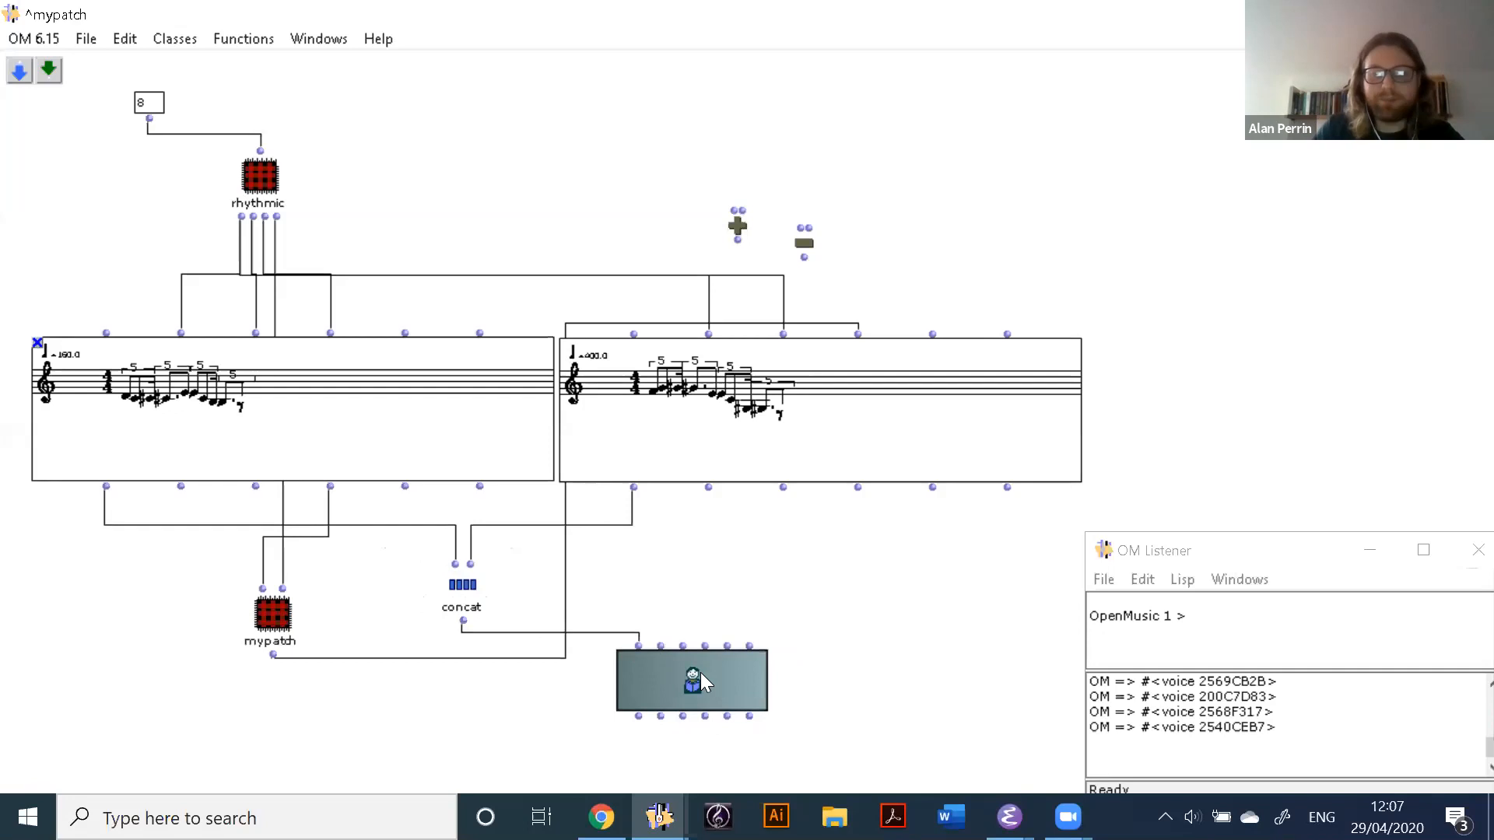
key("m")
key("v")
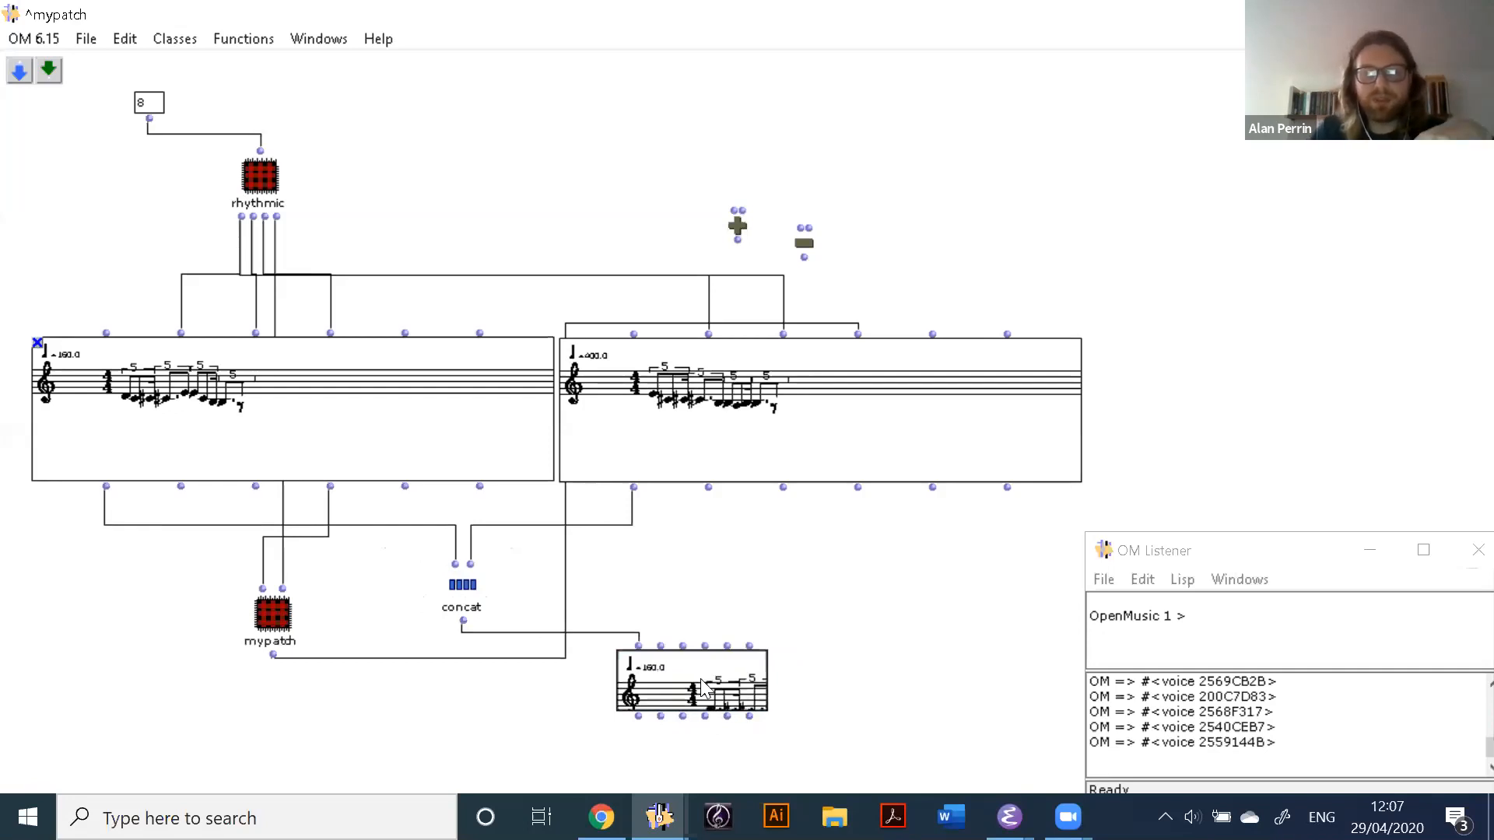
Step: Open the third voice in its score editor, widen the window to show both measures, play it and close the editor
double_click(702, 688)
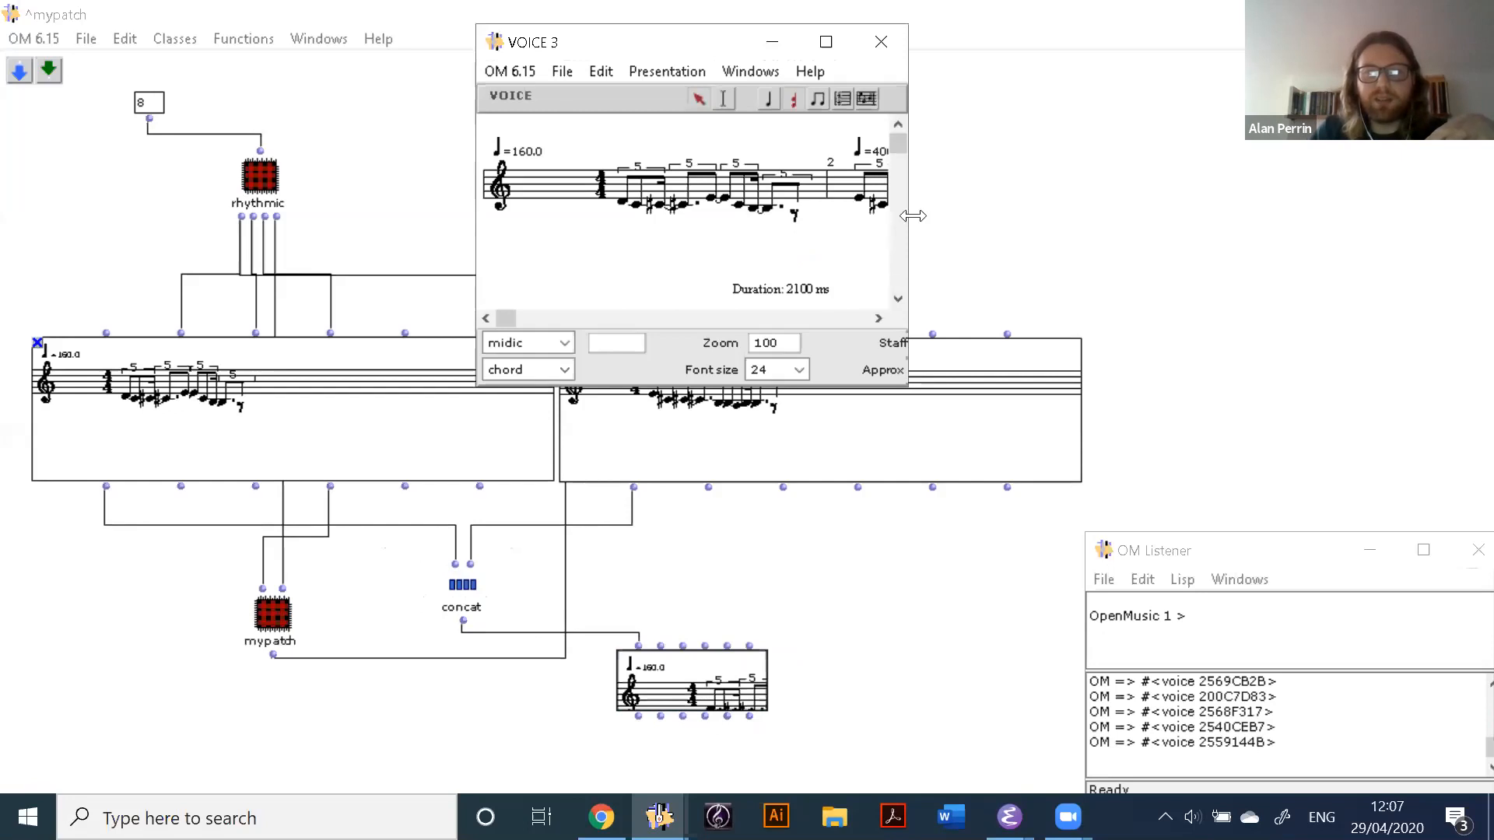
left_click_drag(913, 216, 1220, 216)
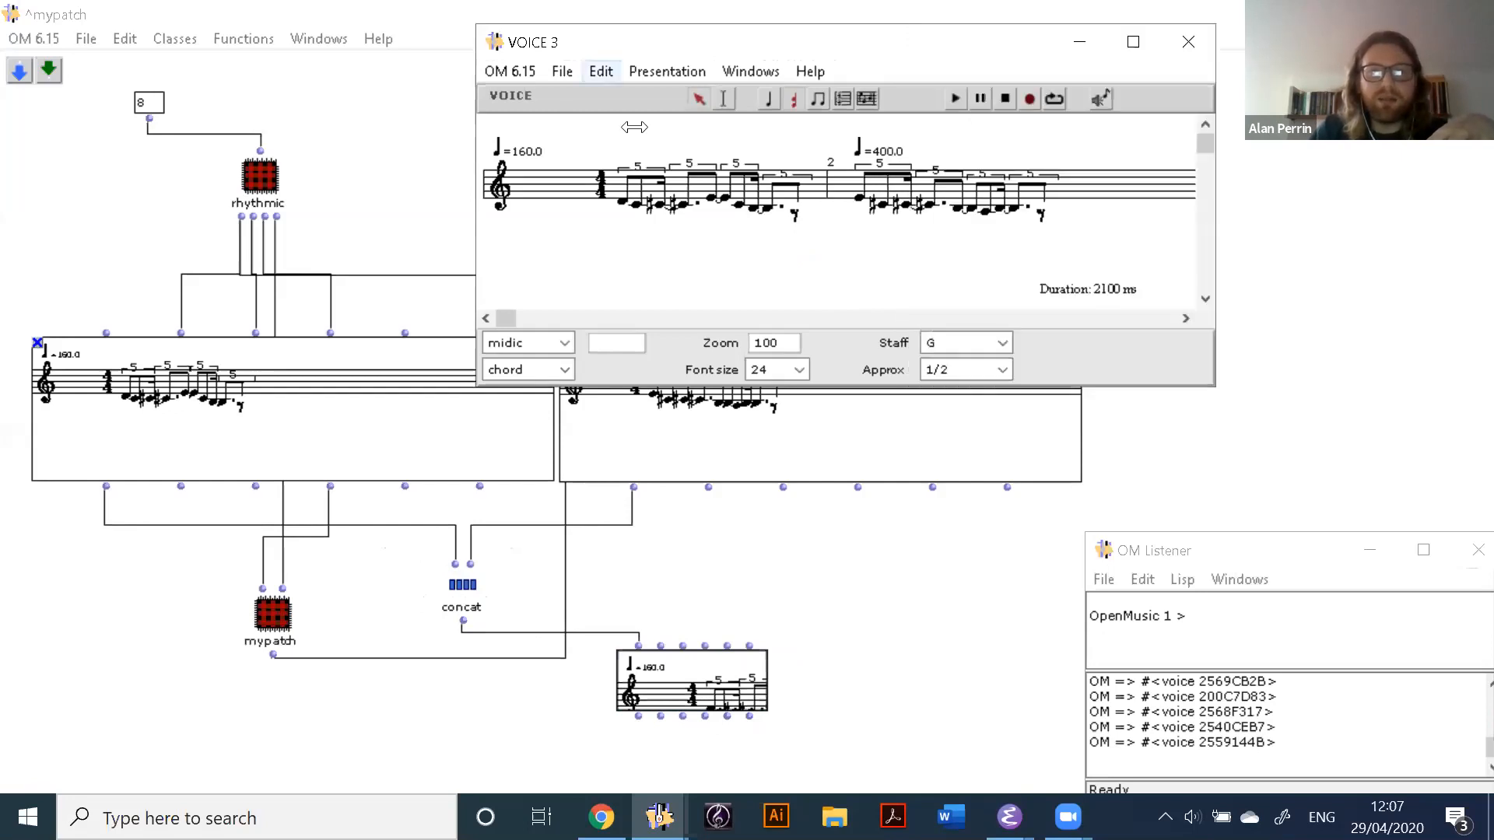
left_click_drag(659, 43, 218, 237)
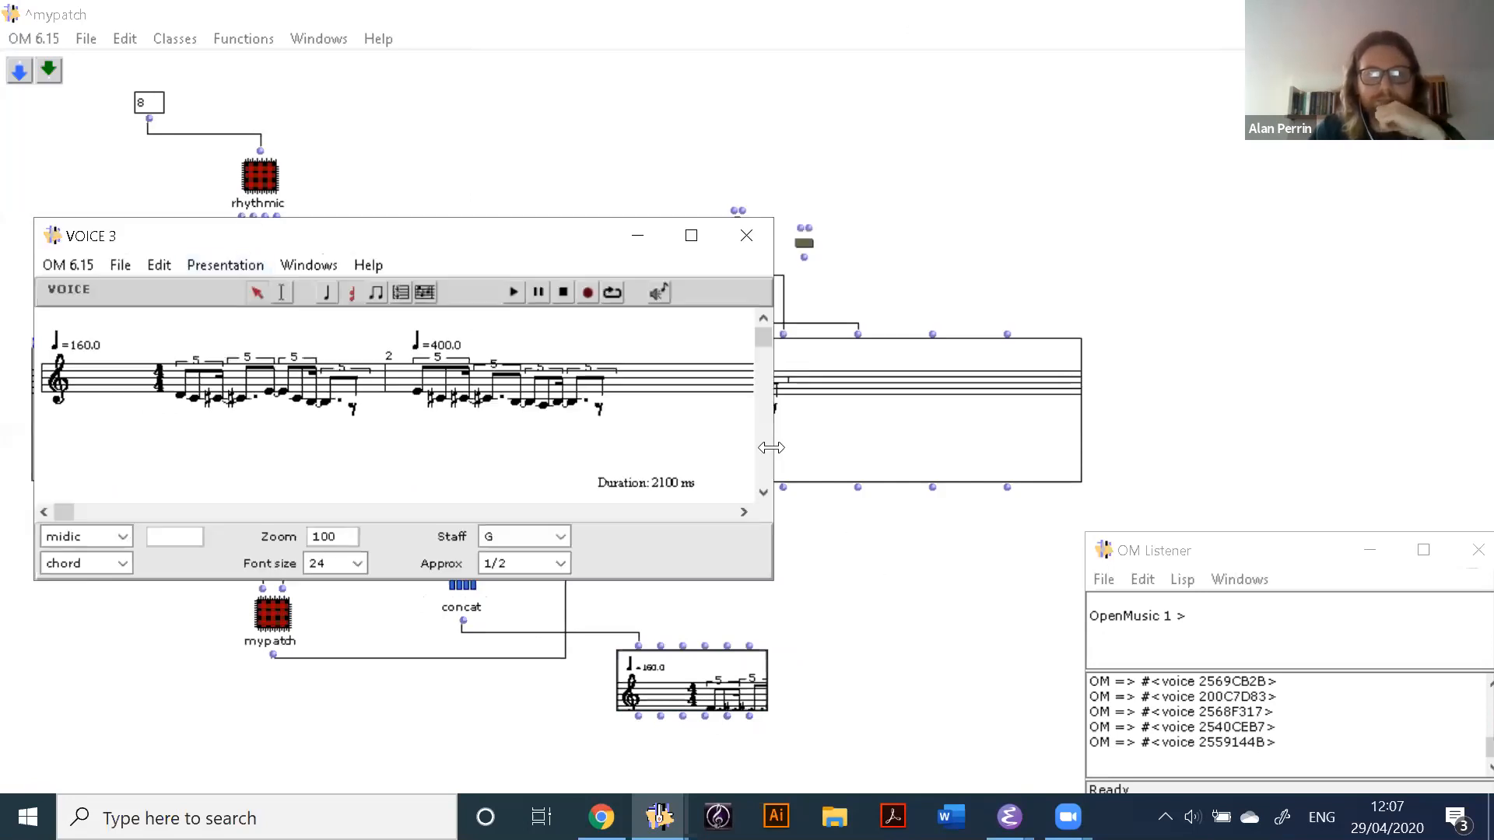
left_click_drag(776, 448, 887, 449)
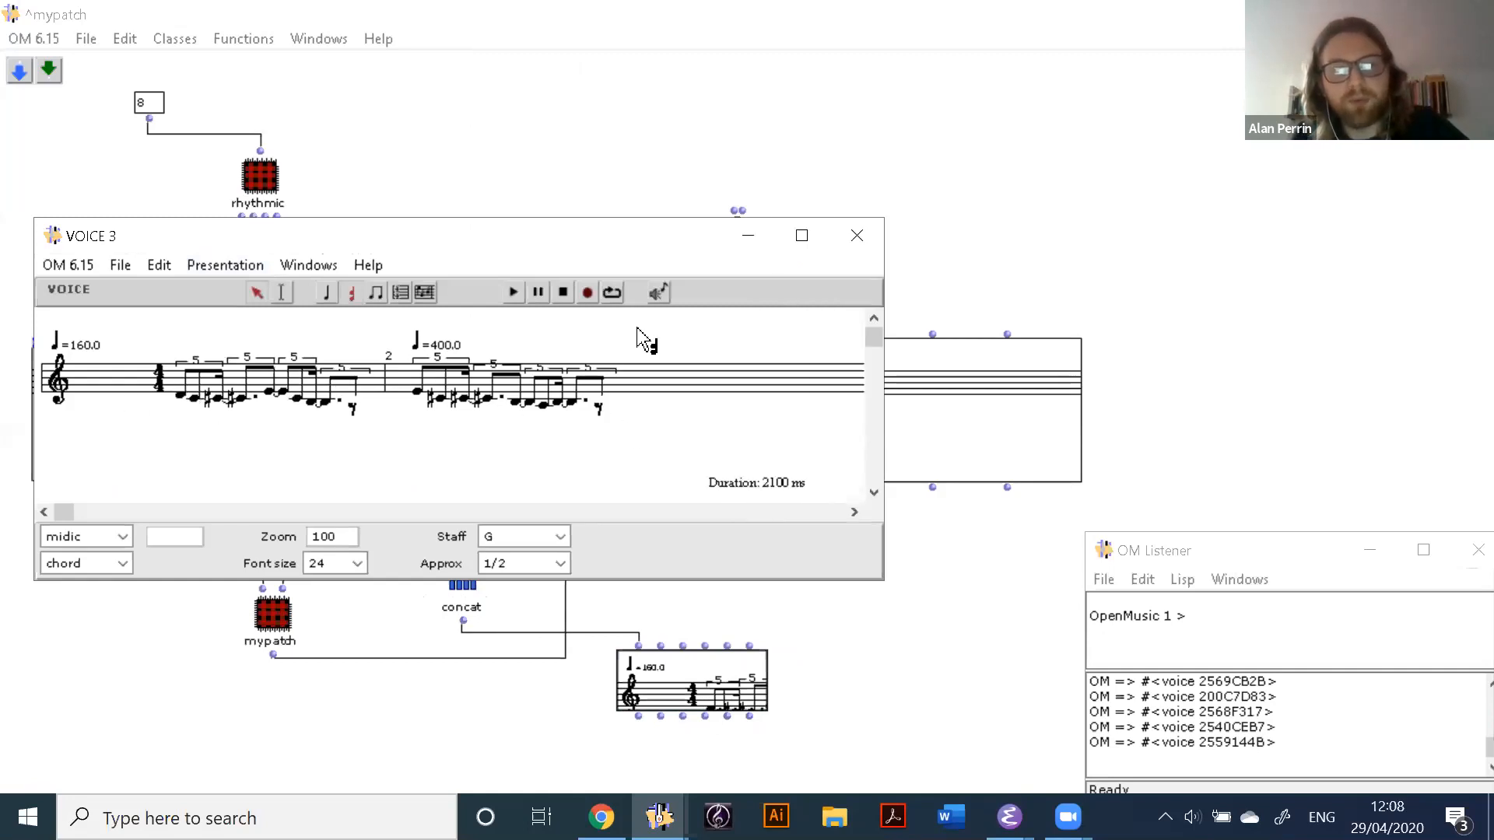
key("space")
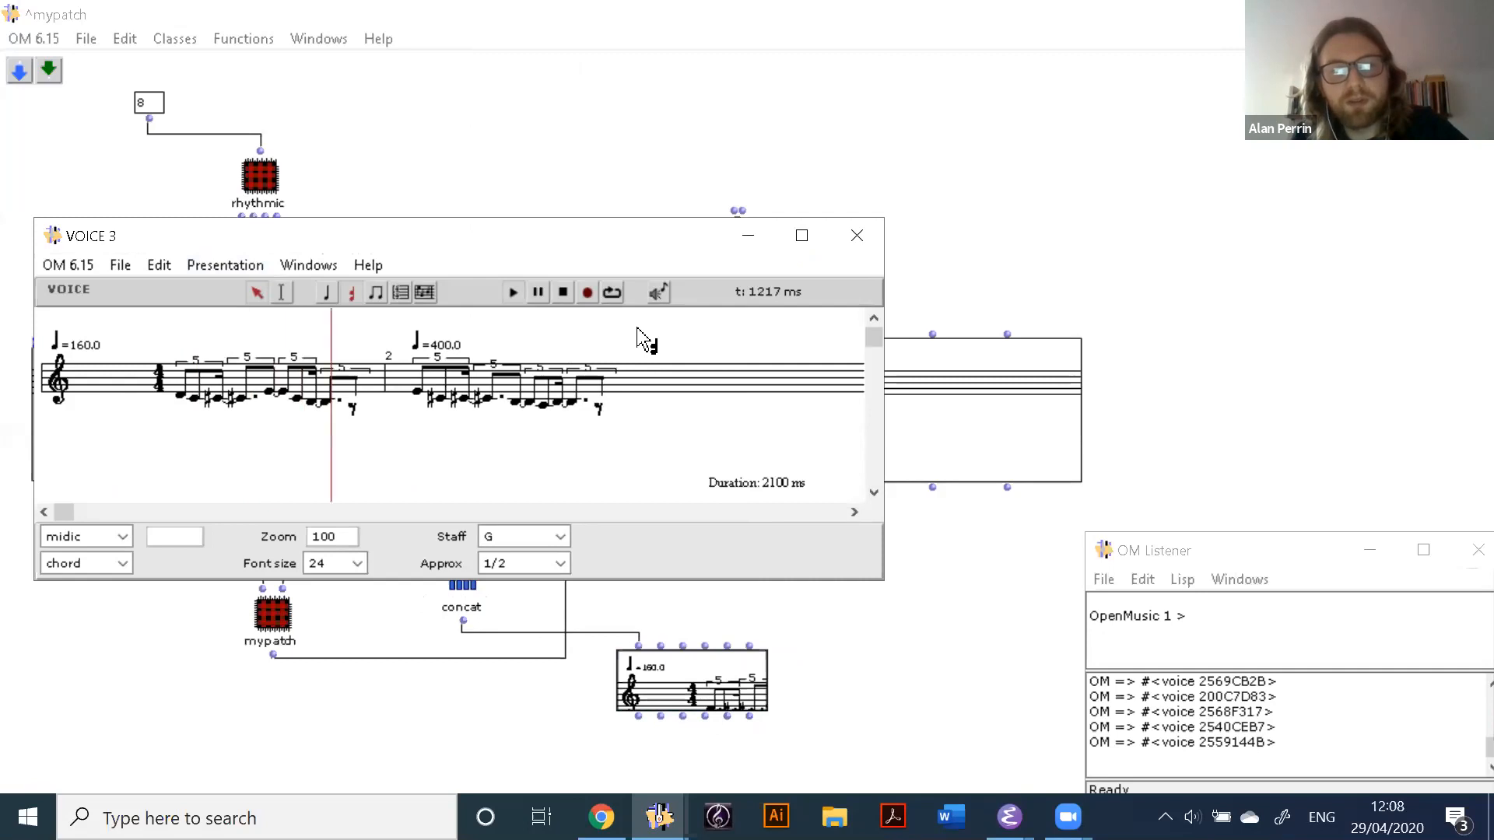
left_click(857, 235)
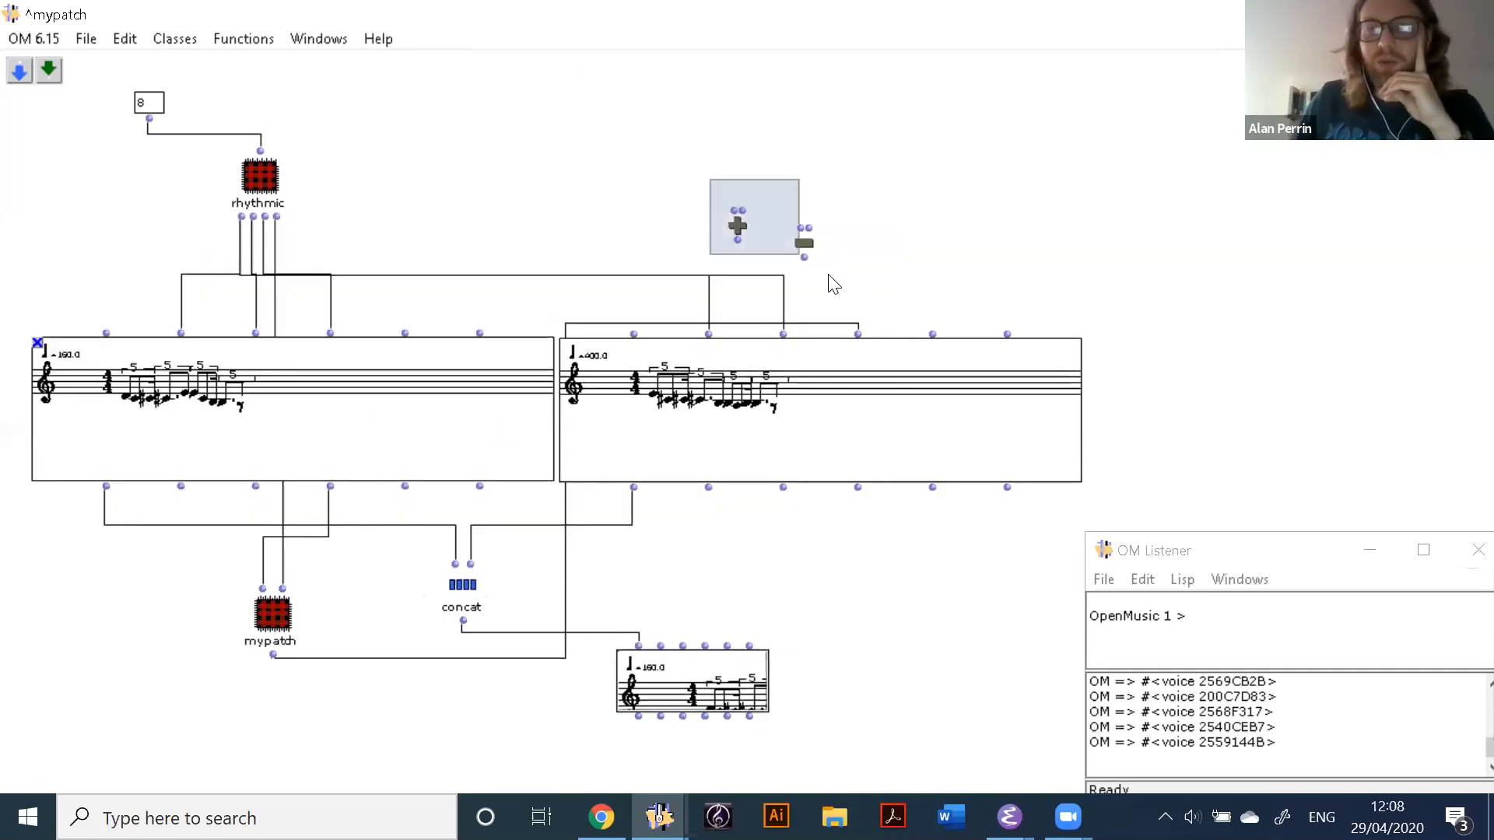
Step: Delete the unused om+ and om- boxes and check the contents of the mypatch subpatch
key("Delete")
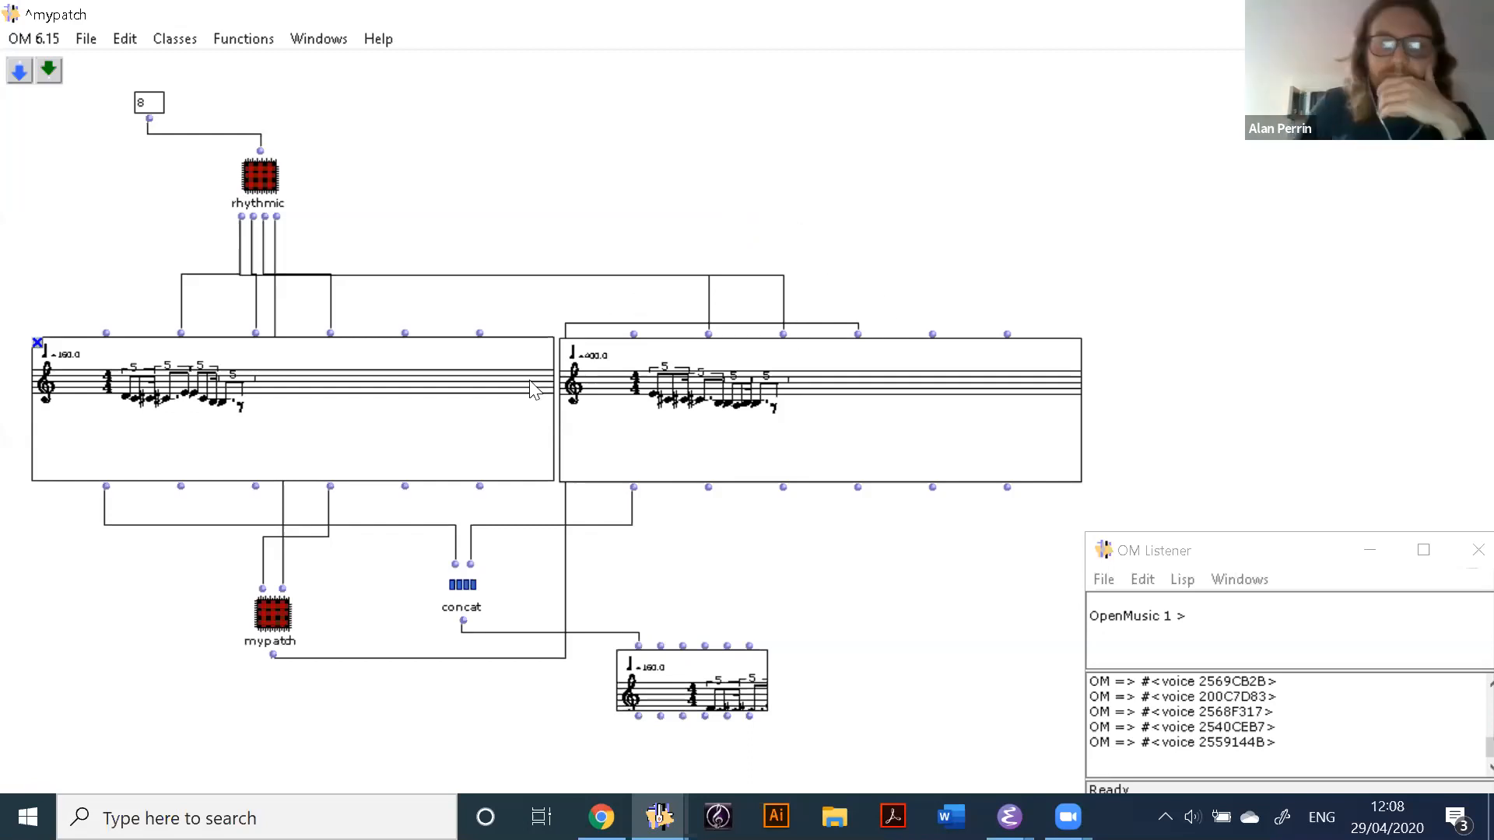
left_click(276, 617)
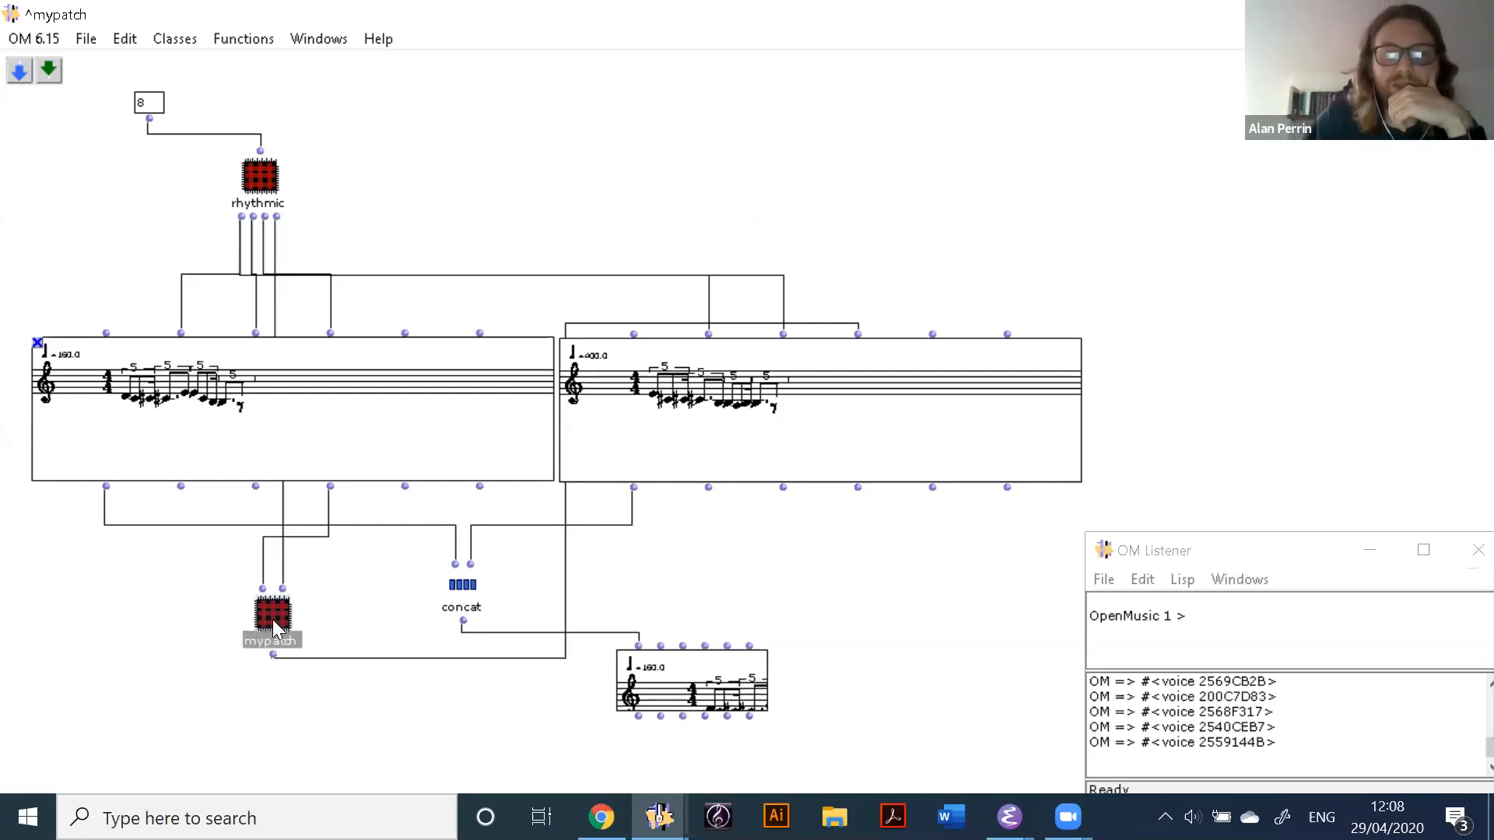
double_click(315, 619)
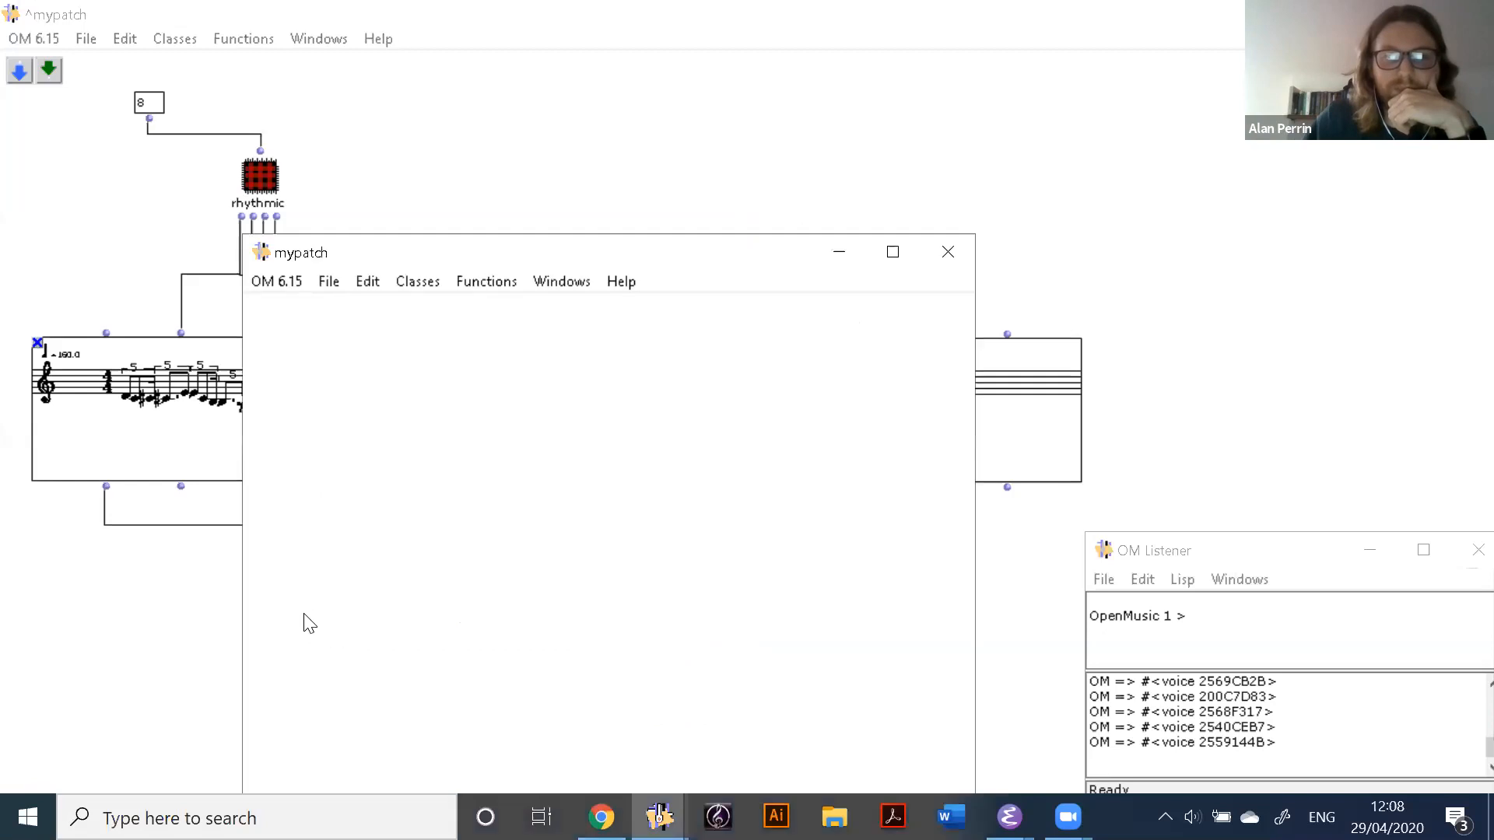
left_click_drag(714, 263, 416, 198)
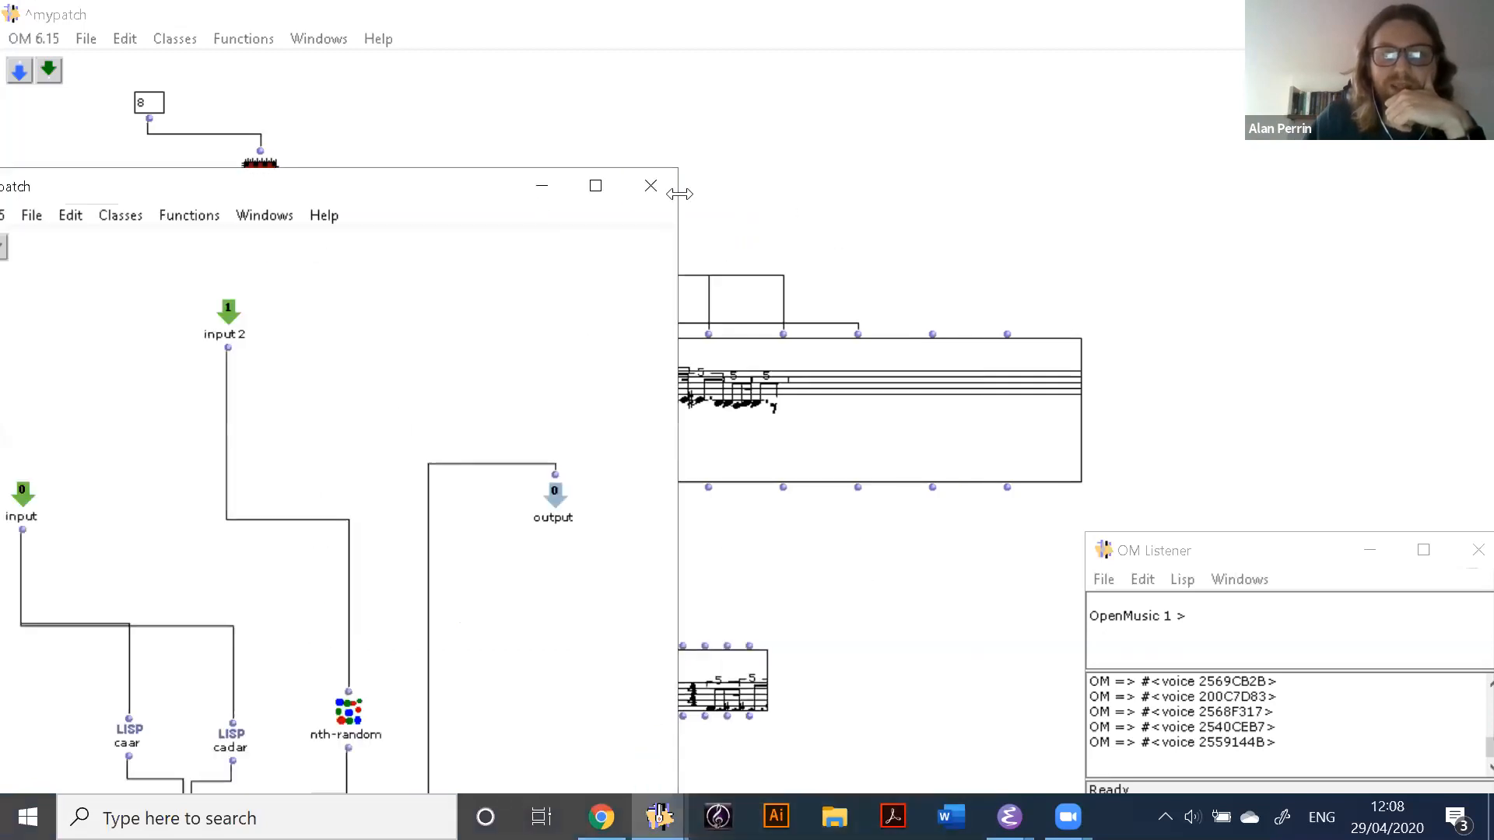
left_click(650, 201)
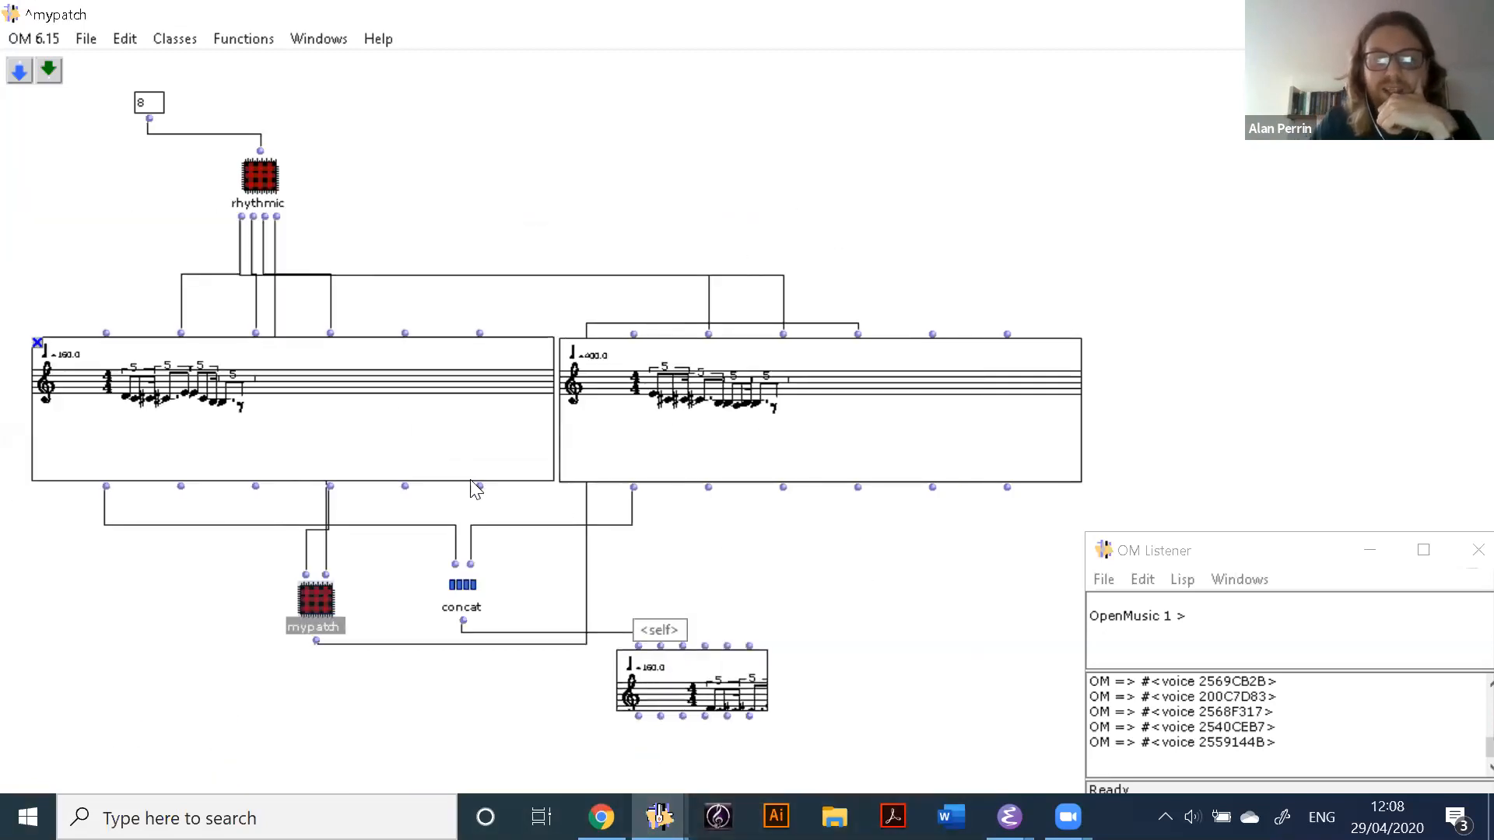
left_click(392, 627)
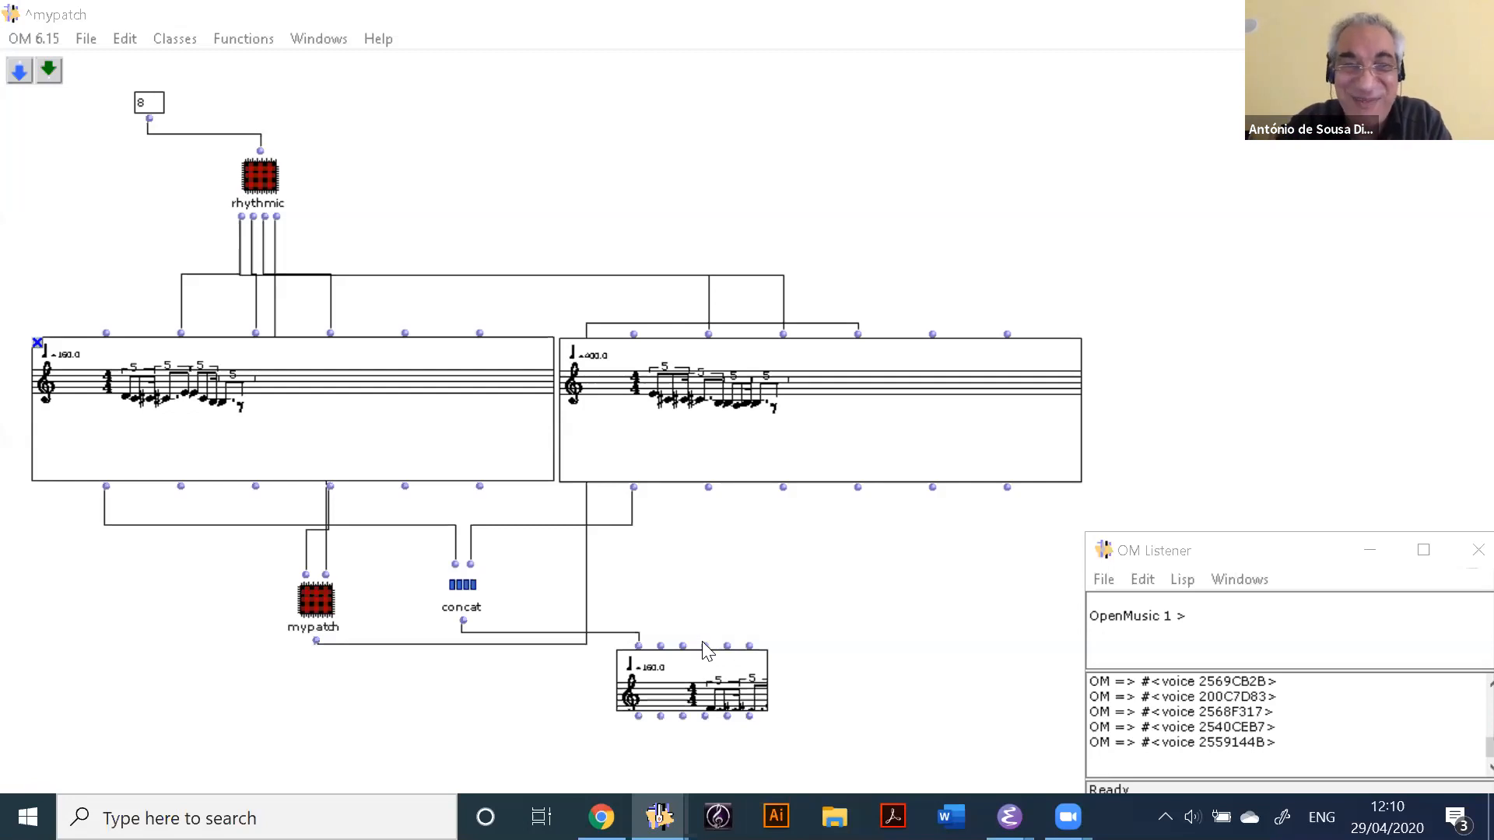
Step: Enlarge the third voice's box, place it clear of concat, and check its score in the editor
left_click_drag(693, 689, 909, 710)
left_click_drag(719, 677, 597, 684)
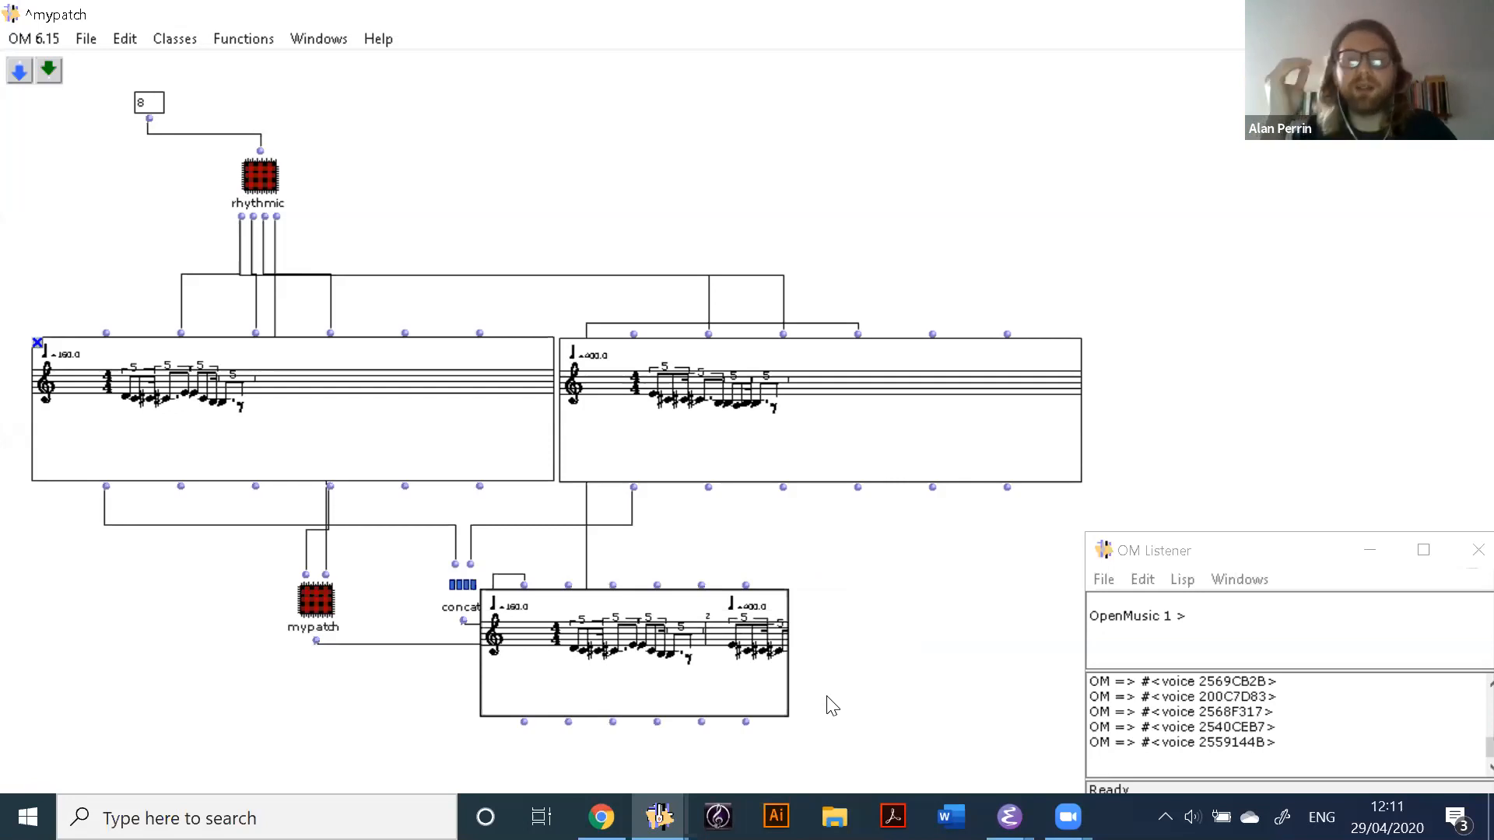
left_click_drag(753, 614, 878, 628)
left_click(469, 599)
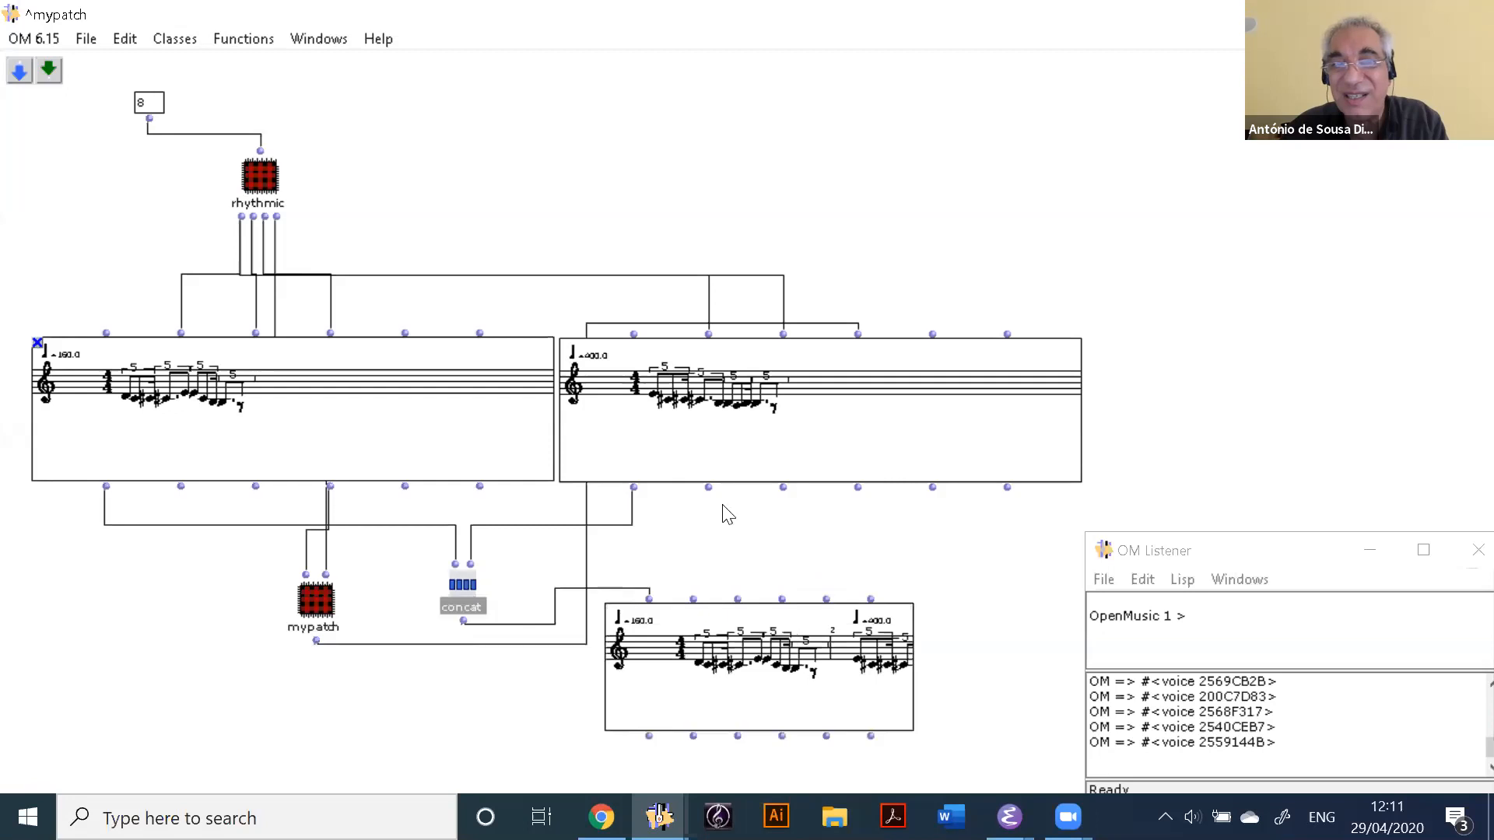
left_click(843, 482)
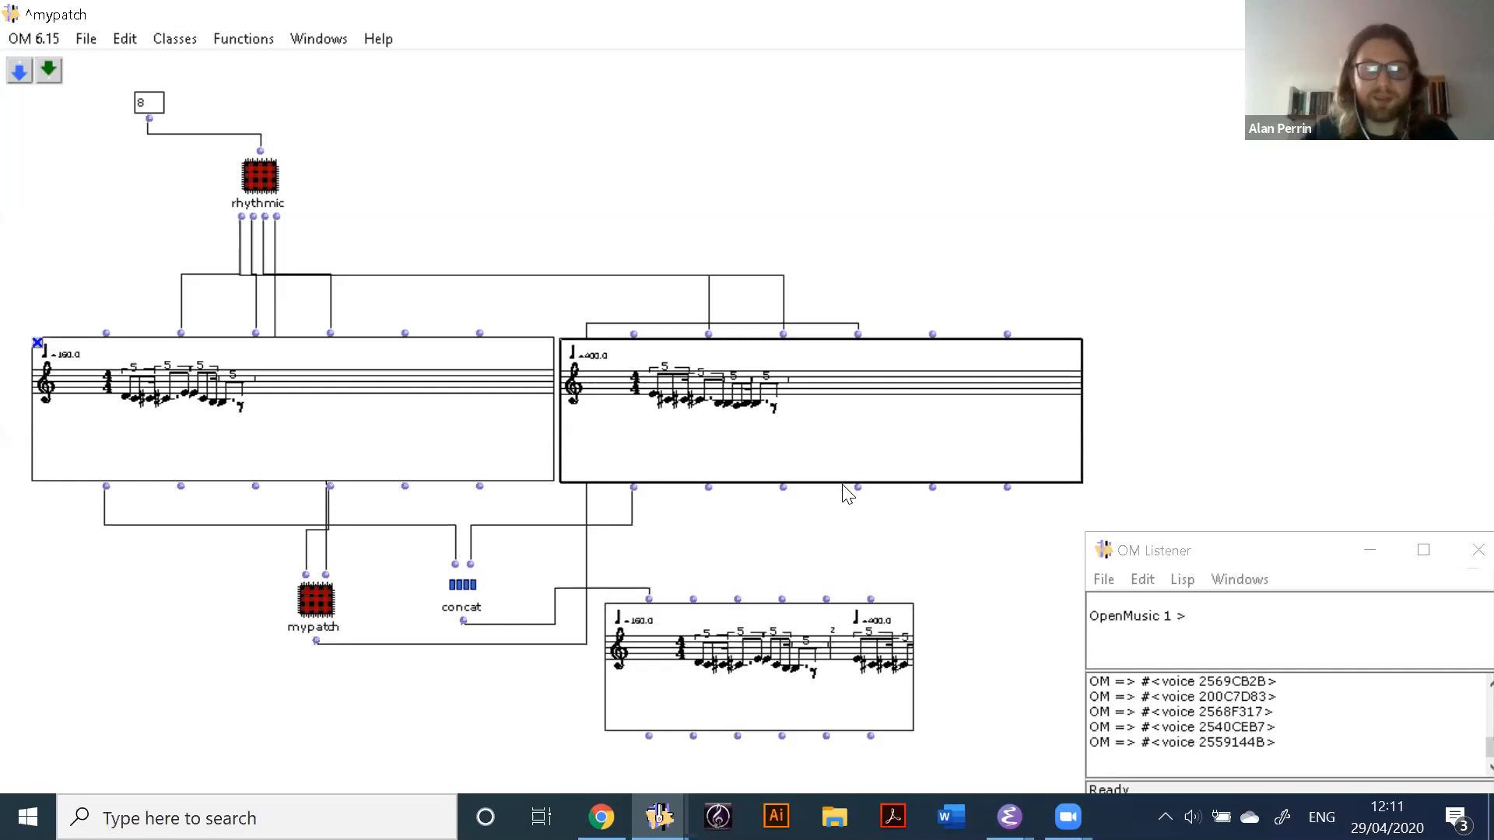
double_click(735, 666)
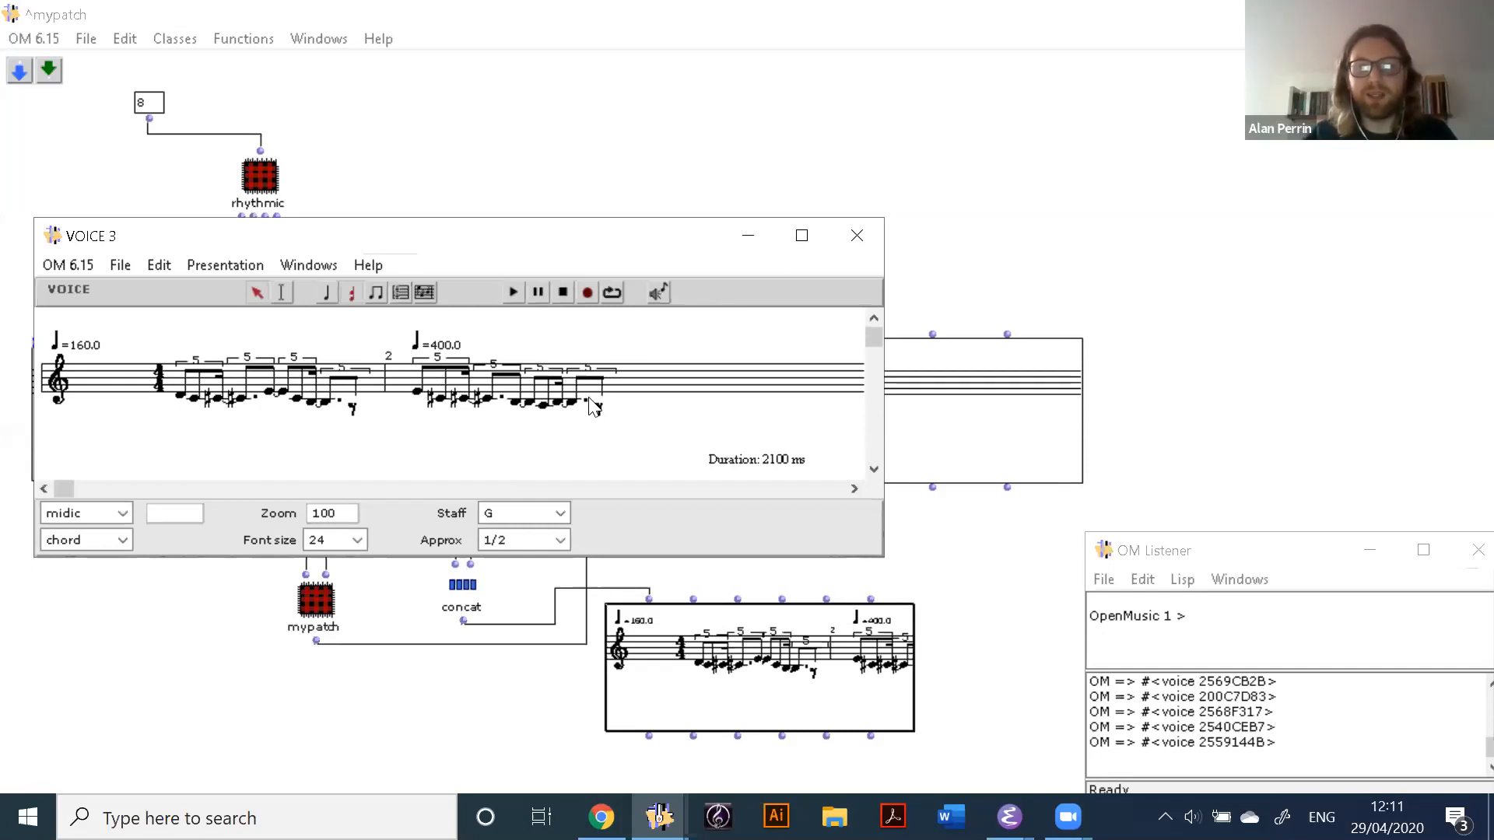
left_click(801, 217)
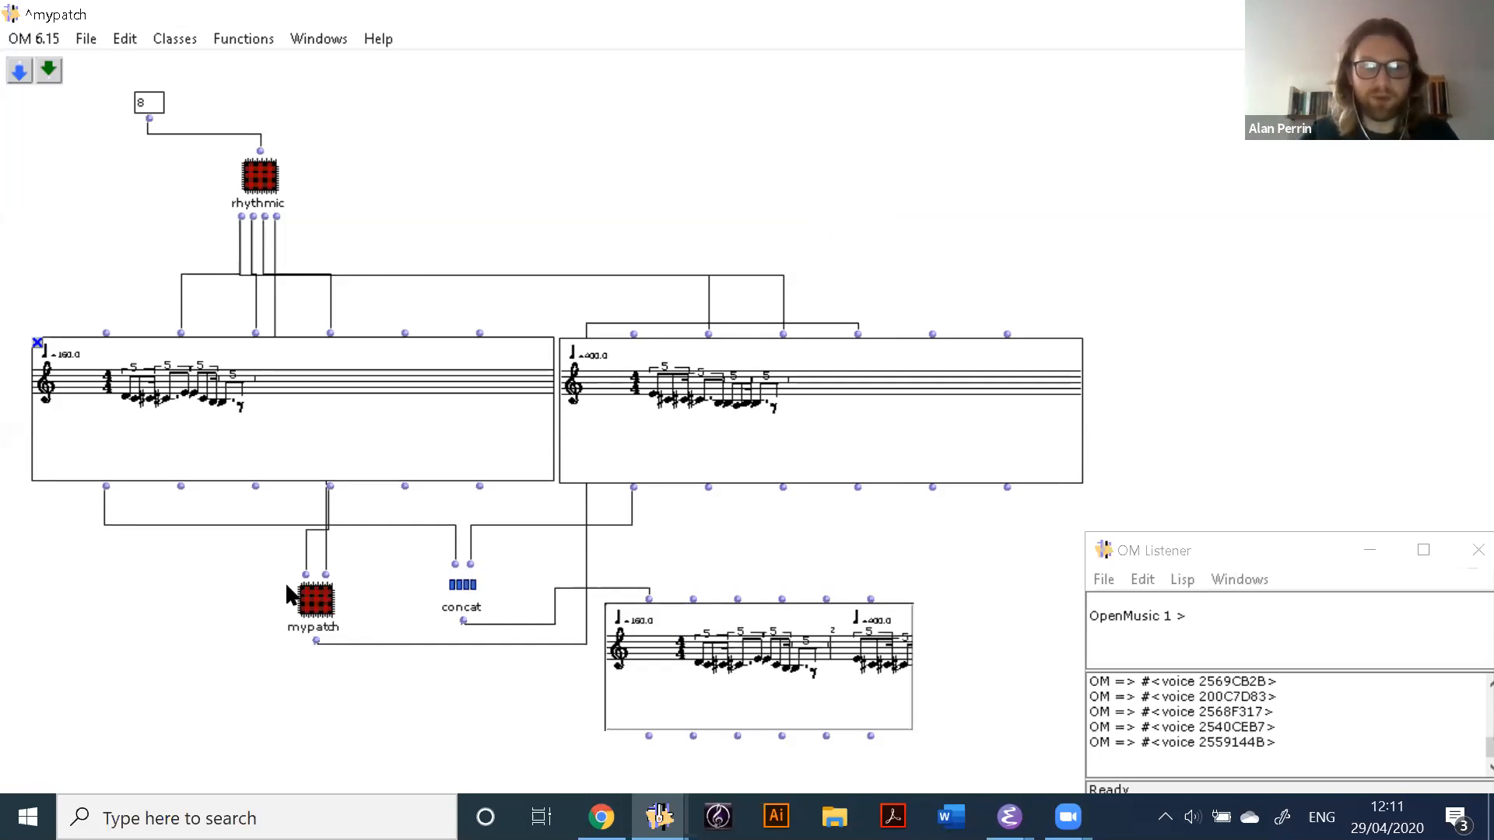
Step: Move the mypatch subpatch box further away from concat and close the patch window to return to the main patch
left_click_drag(315, 605, 267, 599)
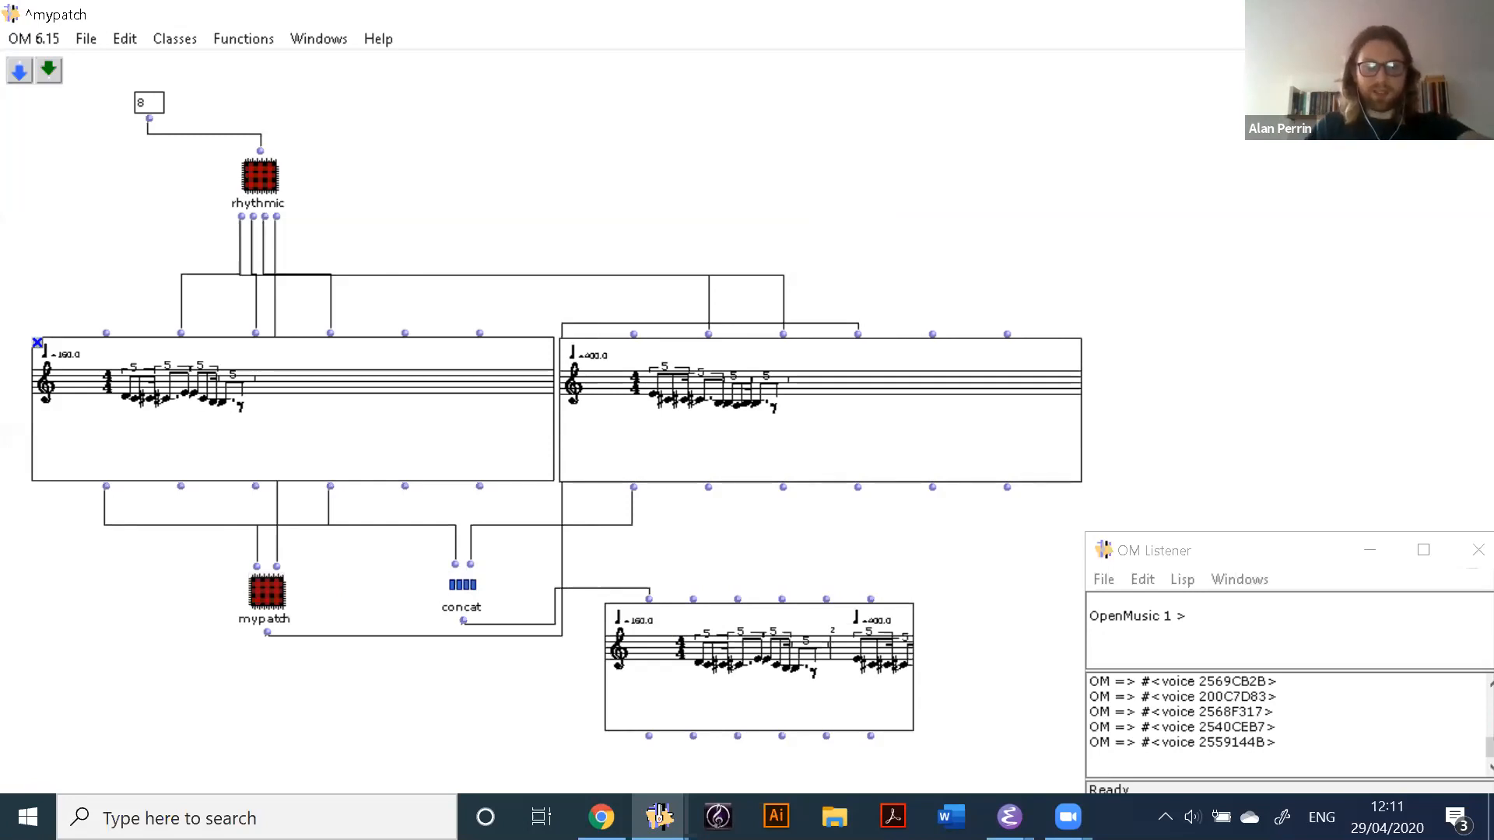
left_click(1476, 14)
left_click(1068, 817)
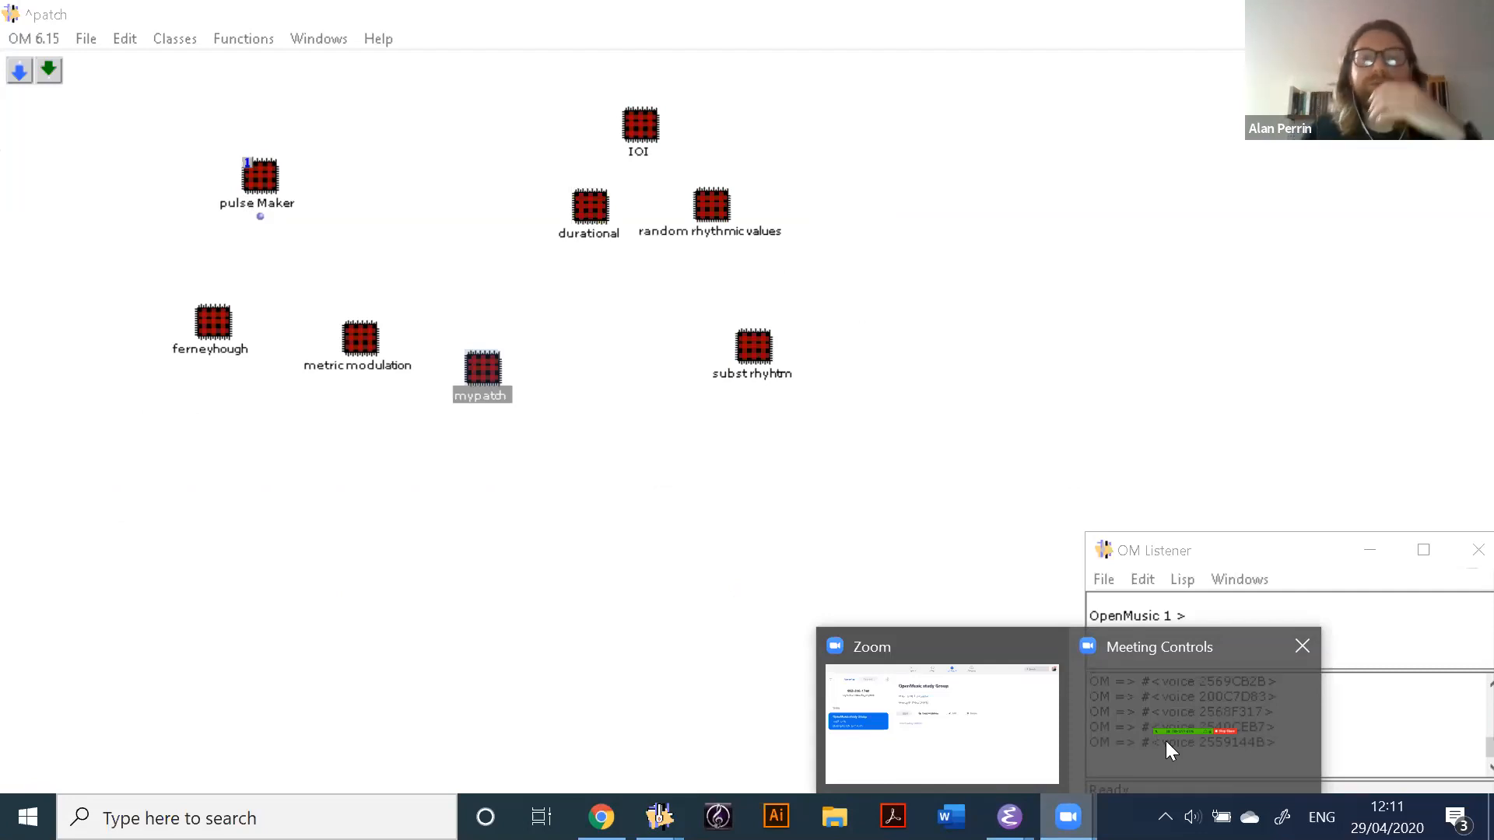
left_click(1122, 716)
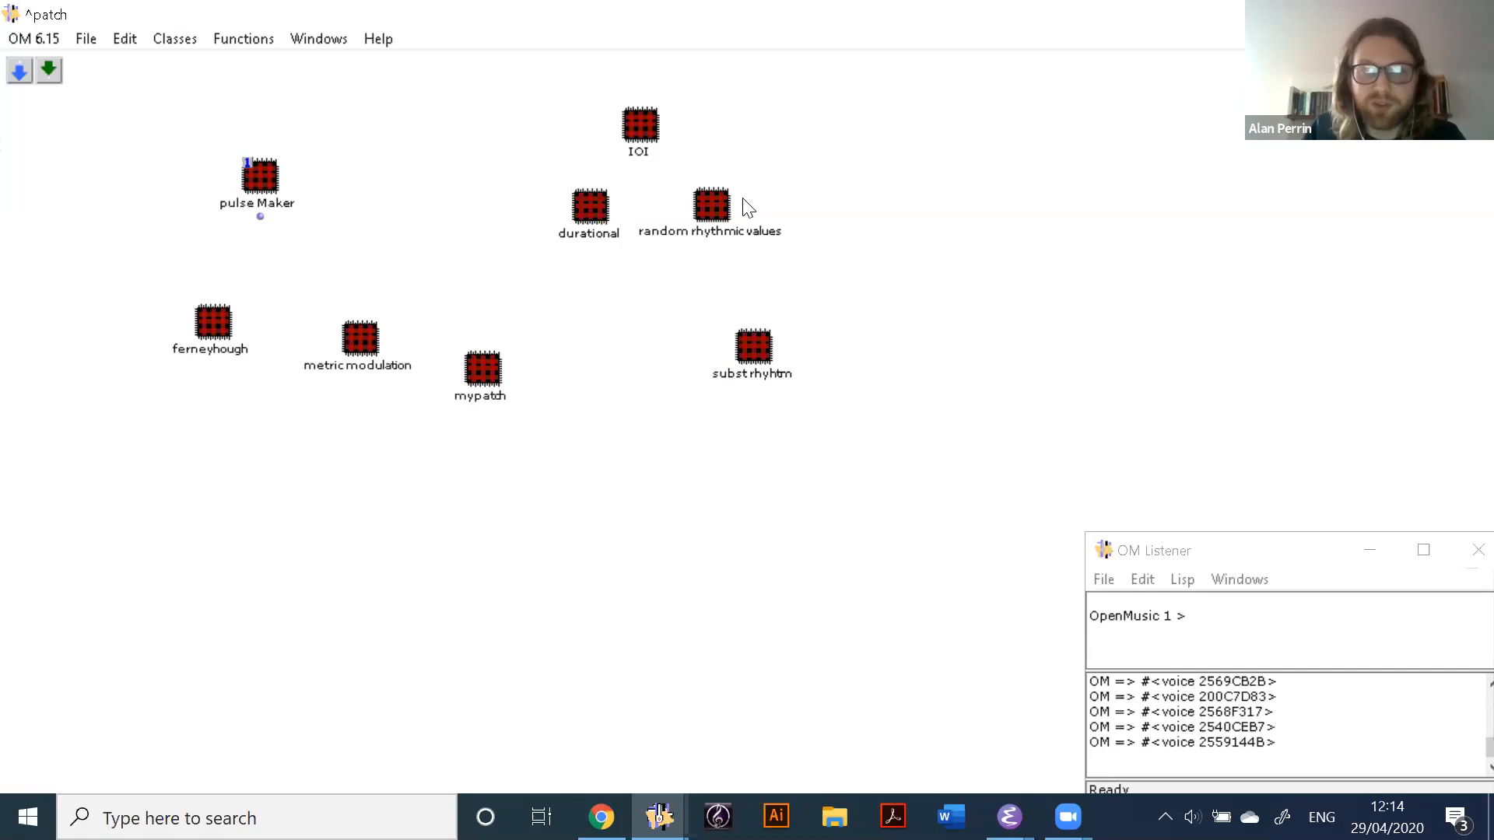
Step: Look into the random rhythmic values patch, close it, and open the durational patch to examine its addbylist function
double_click(716, 203)
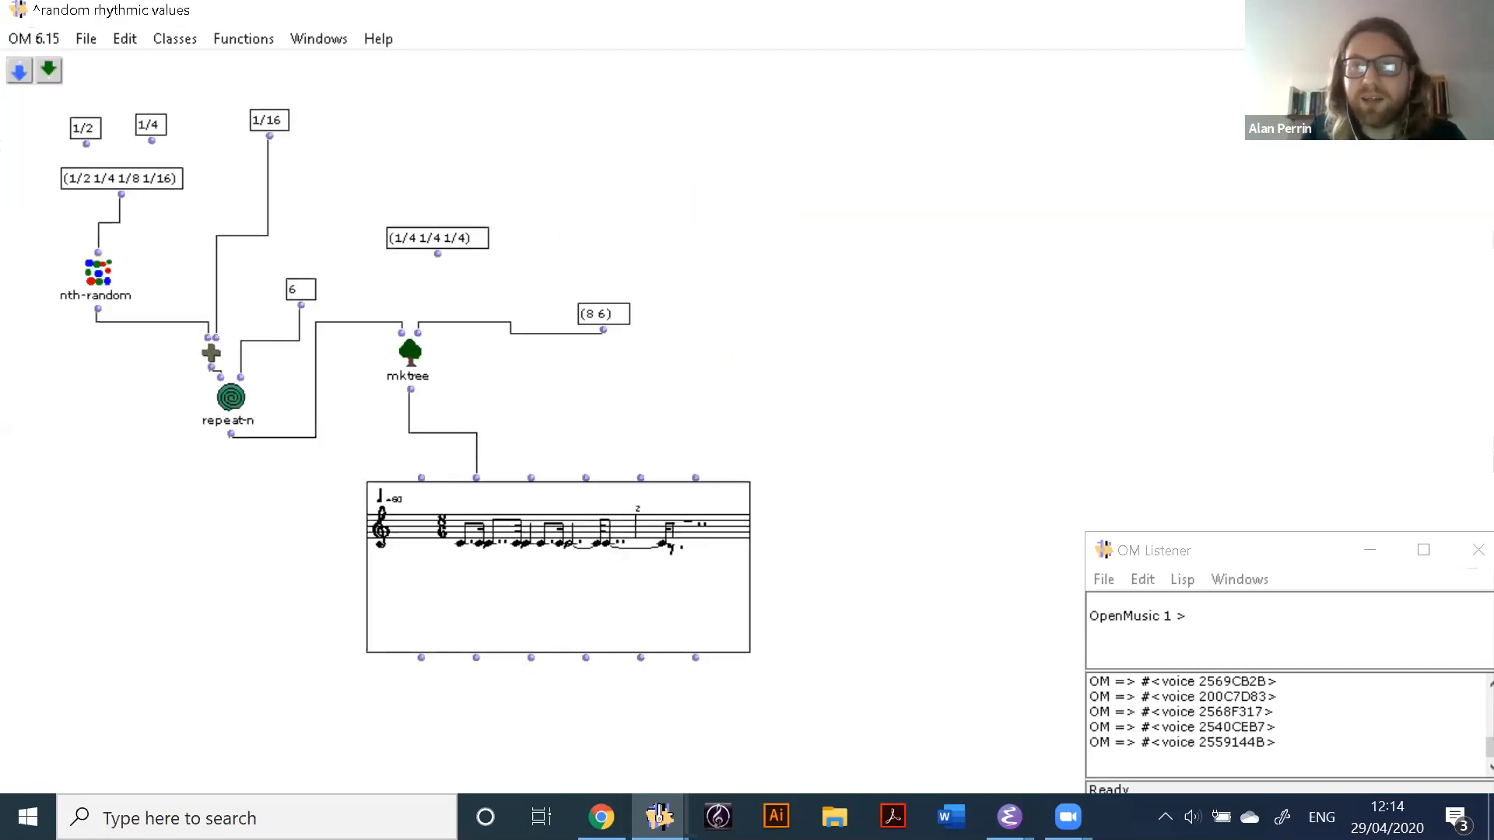
left_click(1467, 15)
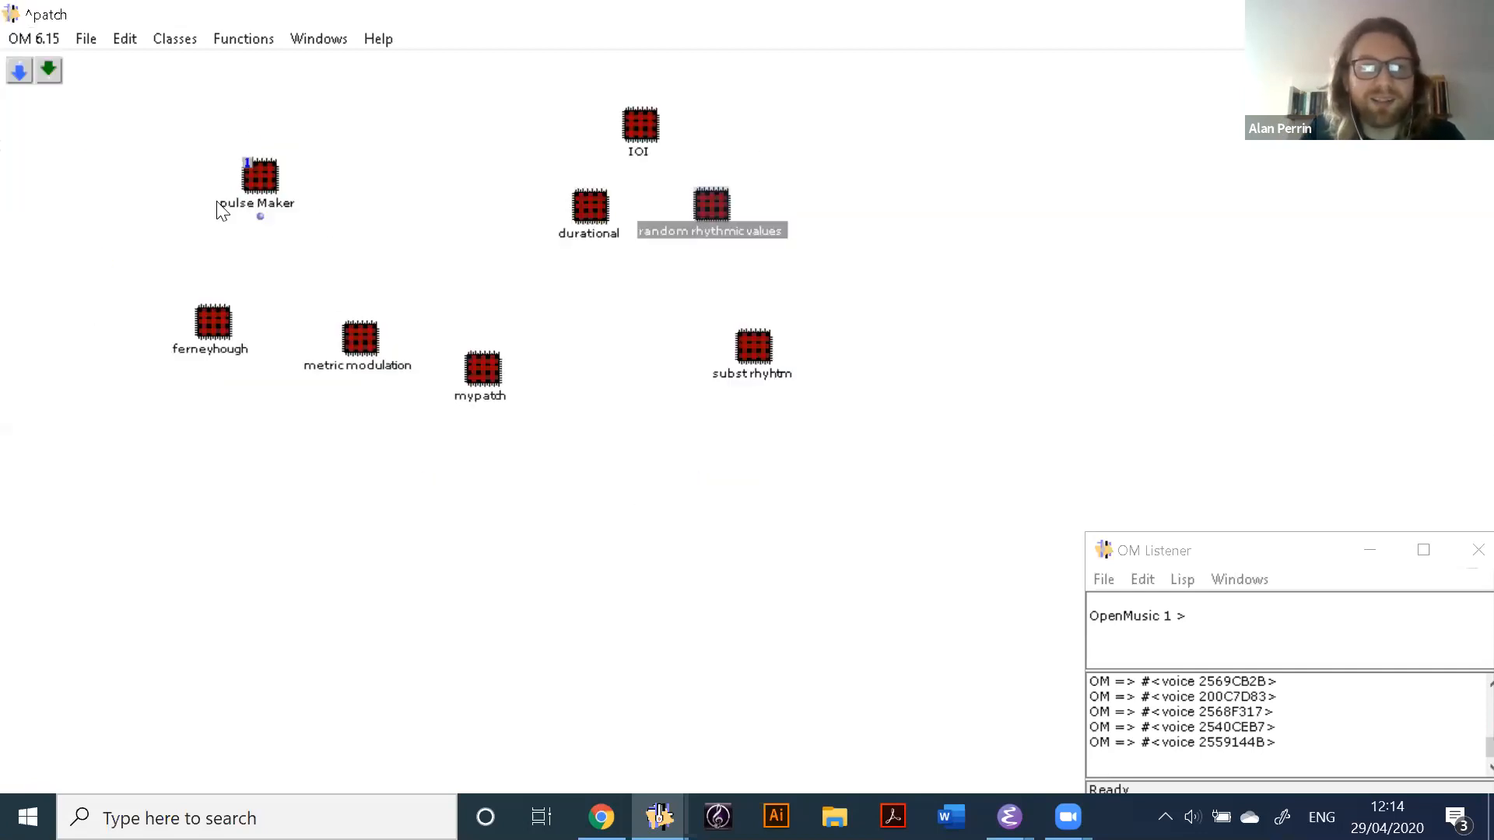
left_click(596, 199)
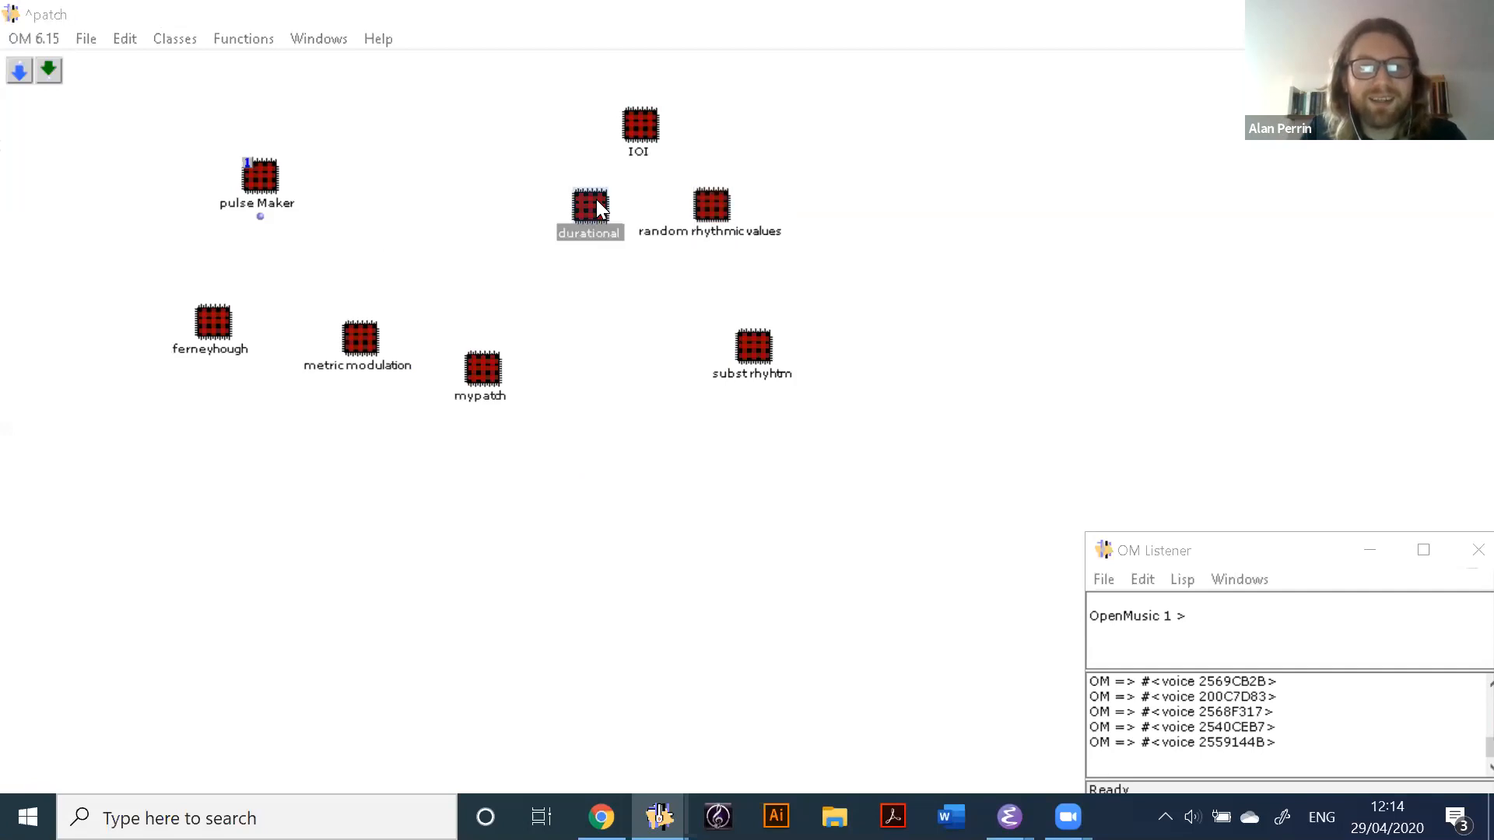
double_click(596, 199)
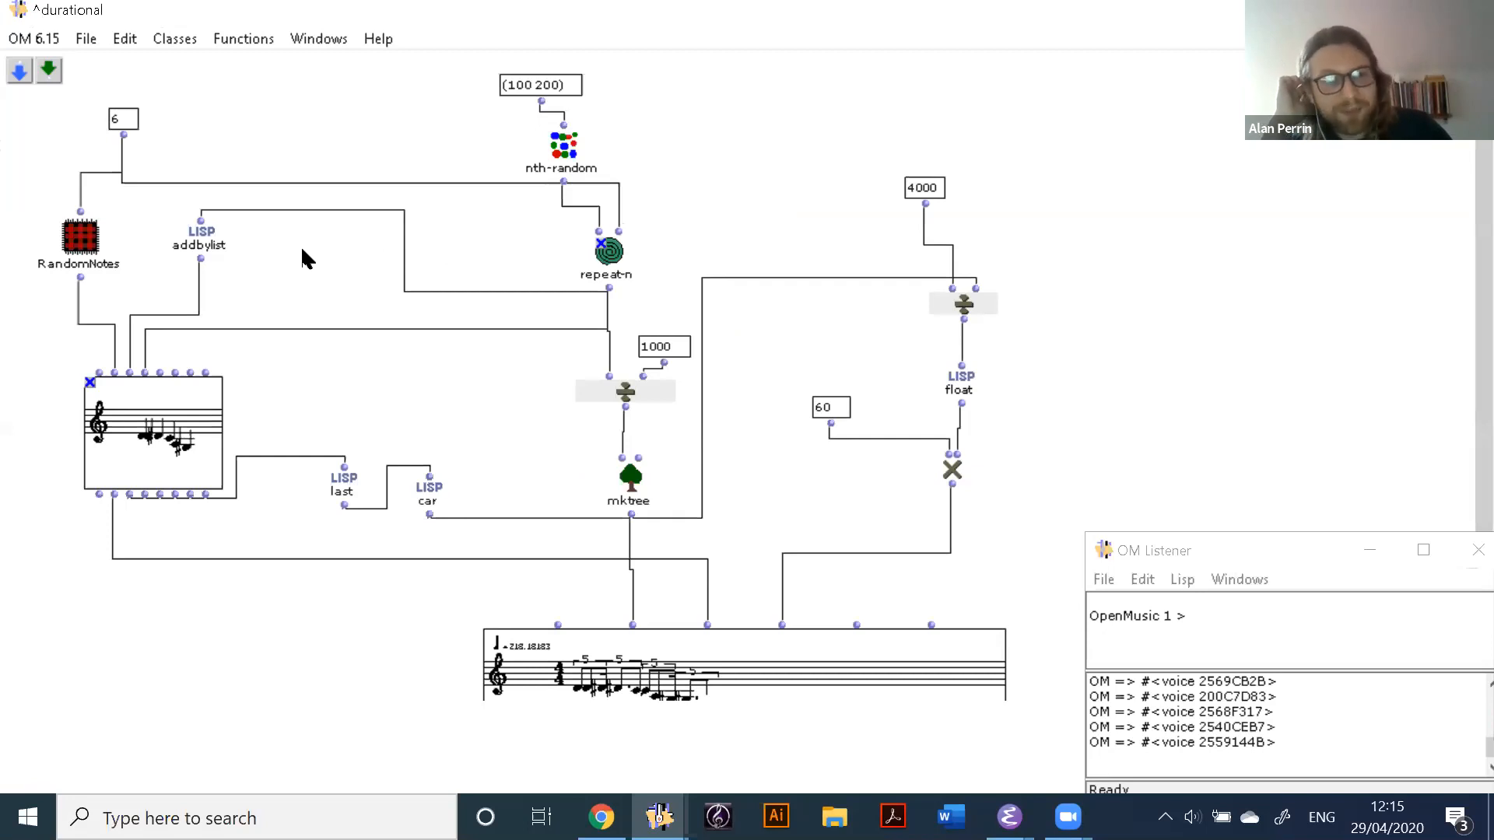
left_click(202, 243)
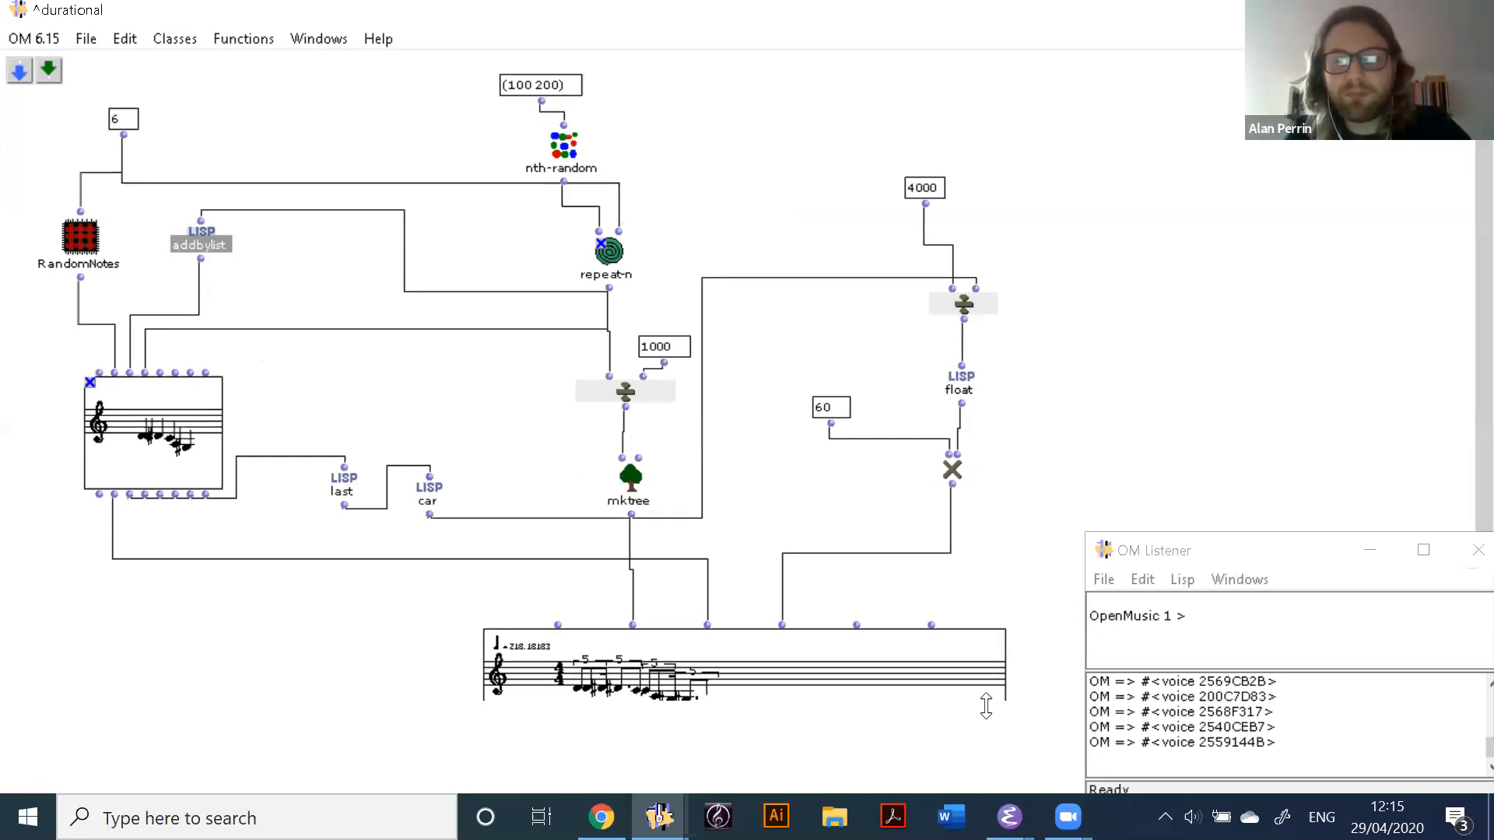
mouse_move(1011, 813)
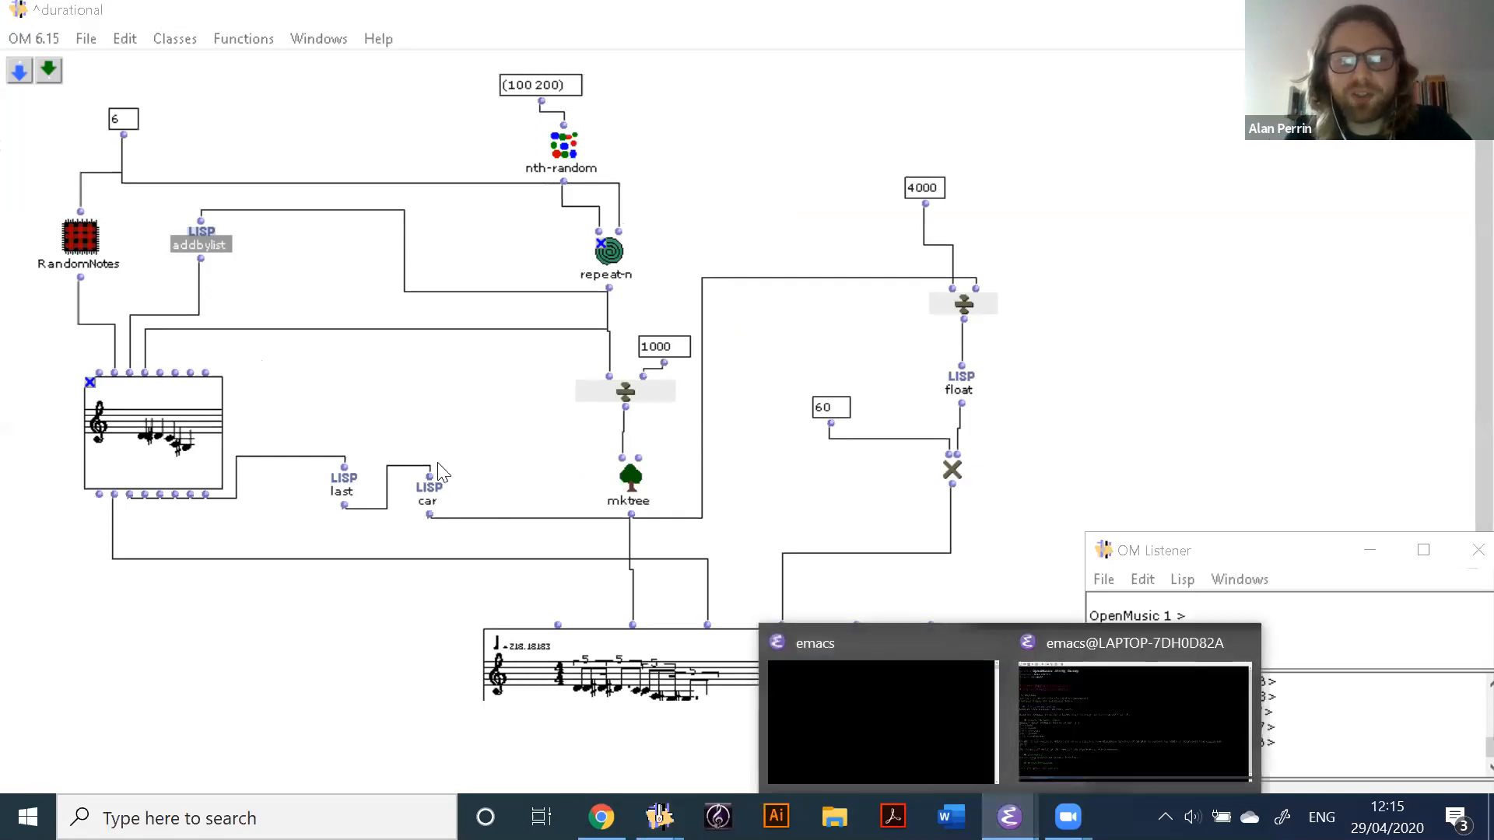
left_click(344, 482)
left_click(117, 214)
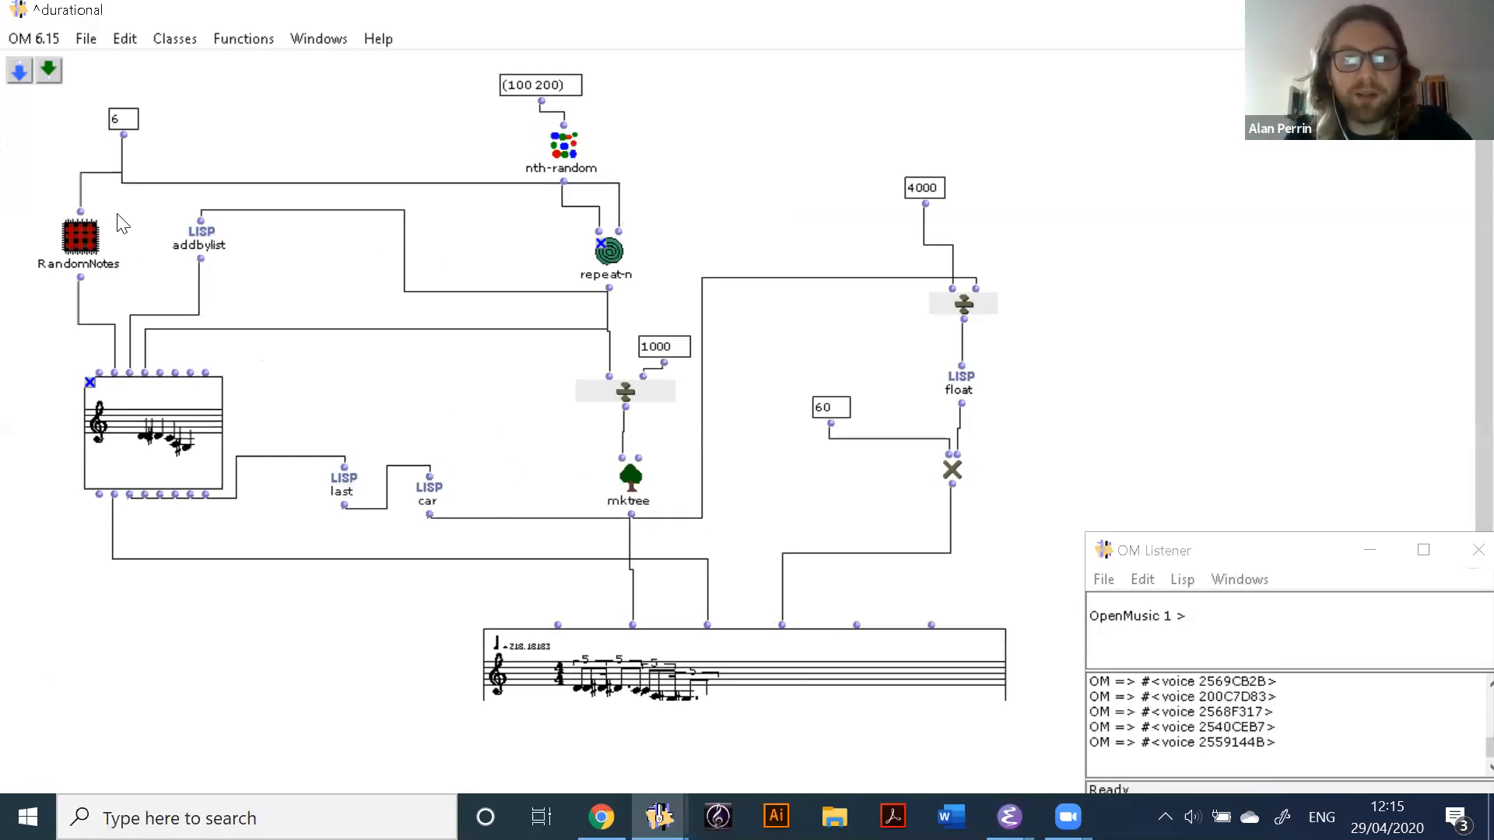
Step: Load the addbylist Lisp file from the OM 6.15 program folder into the Lisp environment
left_click(203, 241)
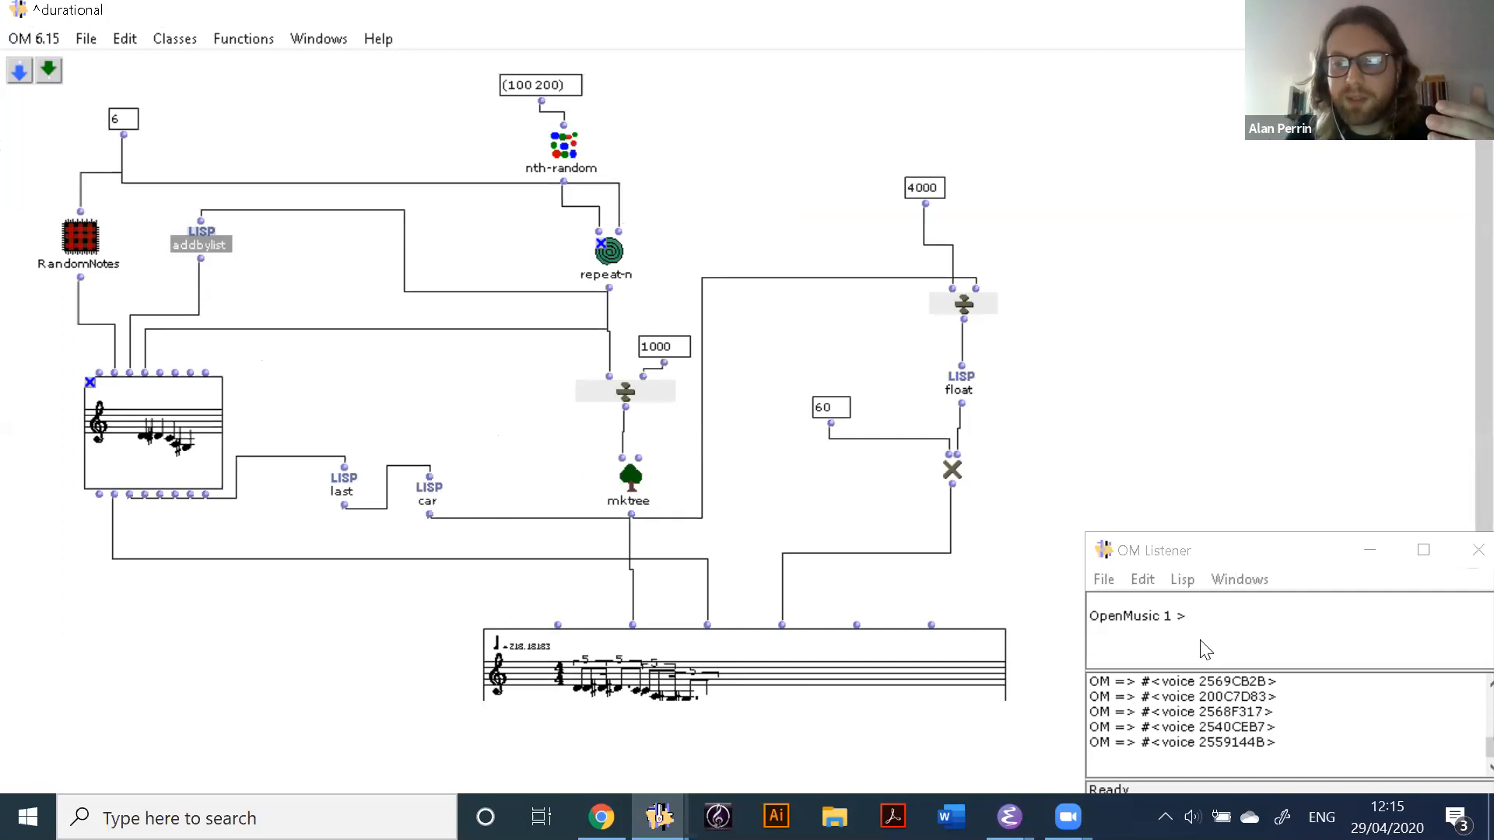
left_click(1182, 580)
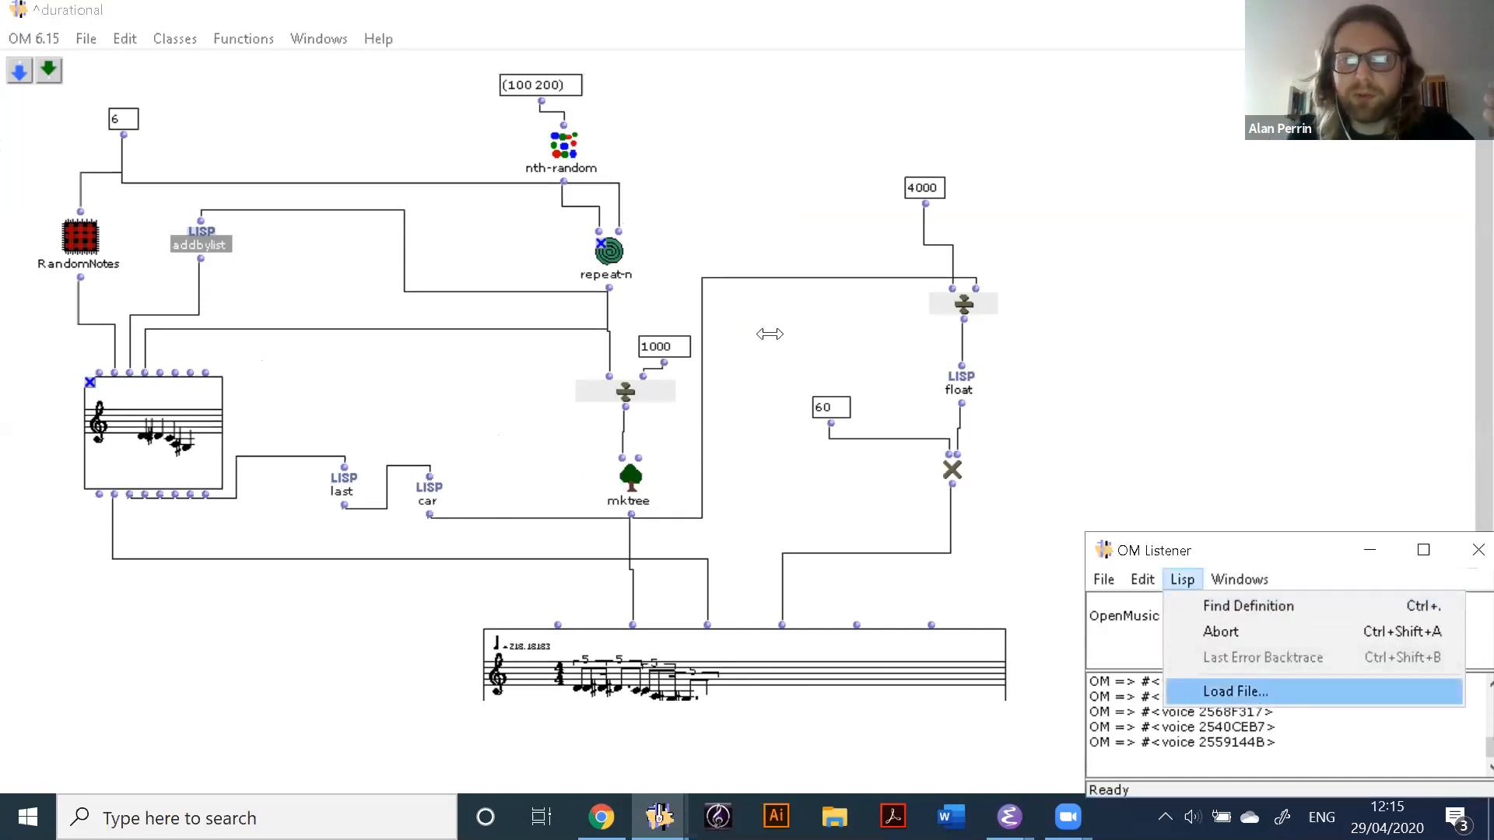
left_click(1259, 686)
left_click(907, 428)
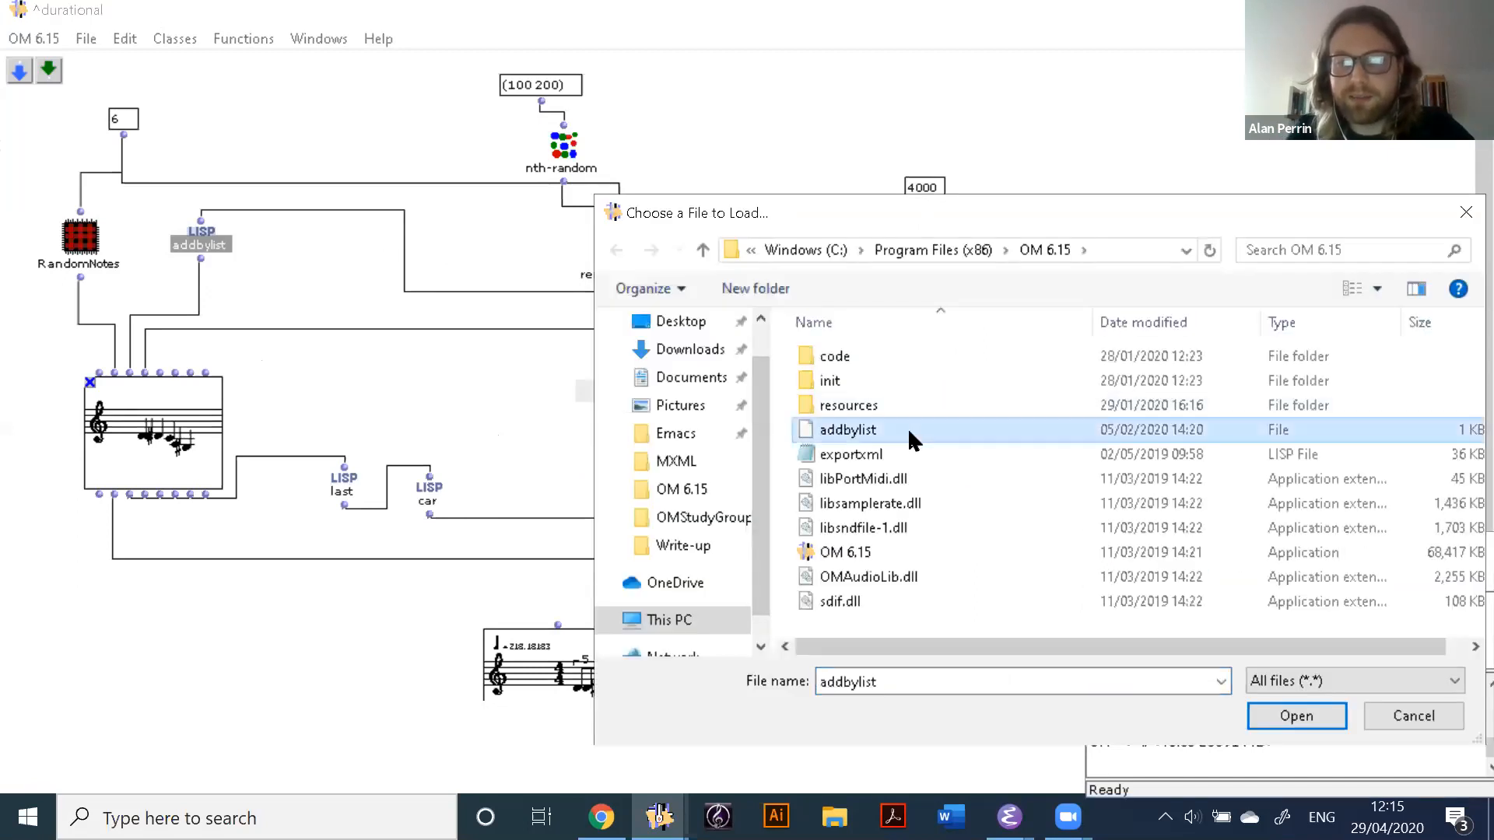
left_click(1296, 716)
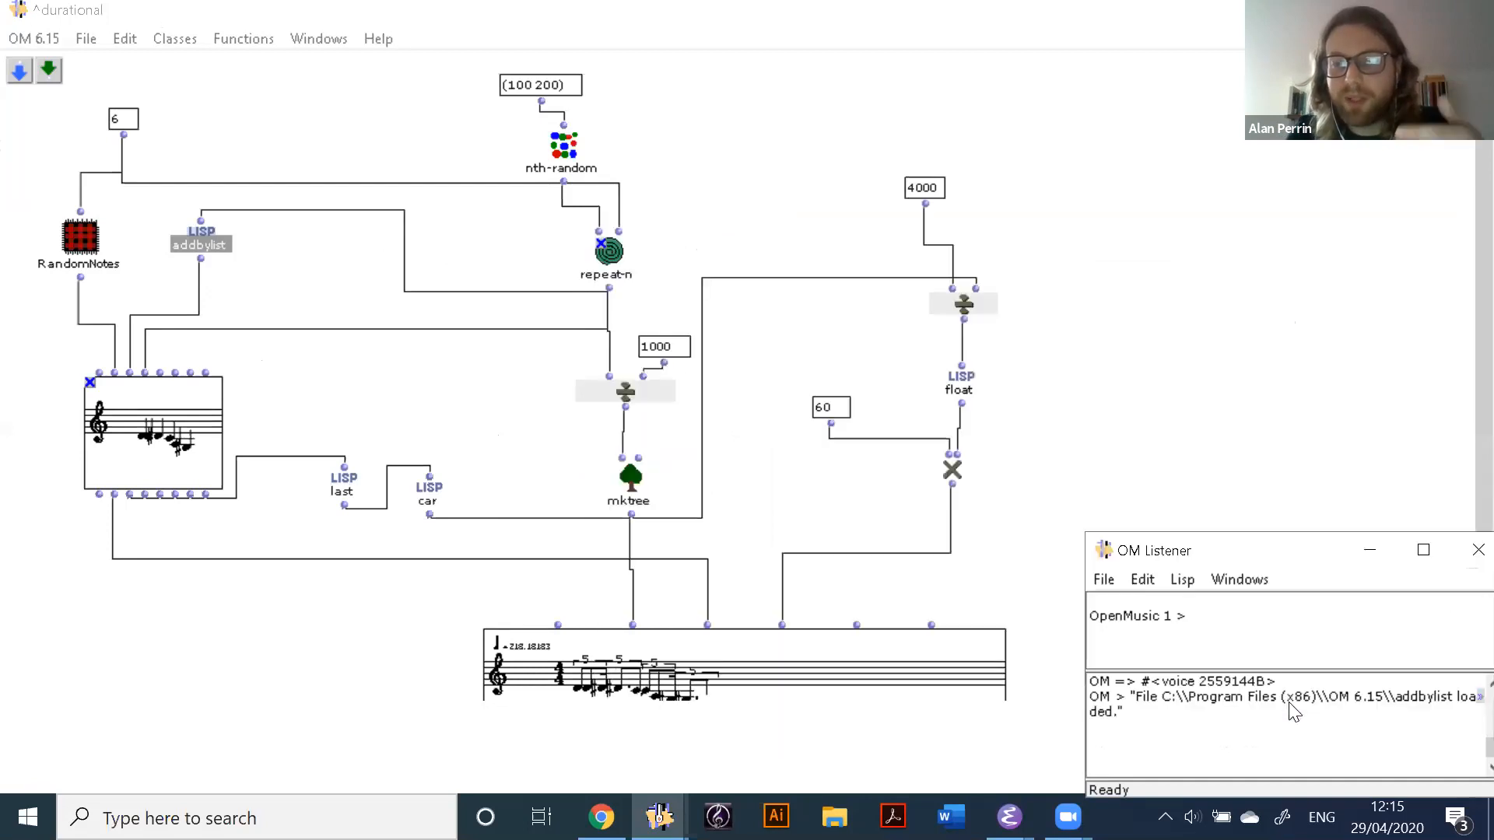
Step: Open the source code of the addbylist function, examine its matching parentheses and loop, and close the code window
left_click(297, 251)
left_click(191, 239)
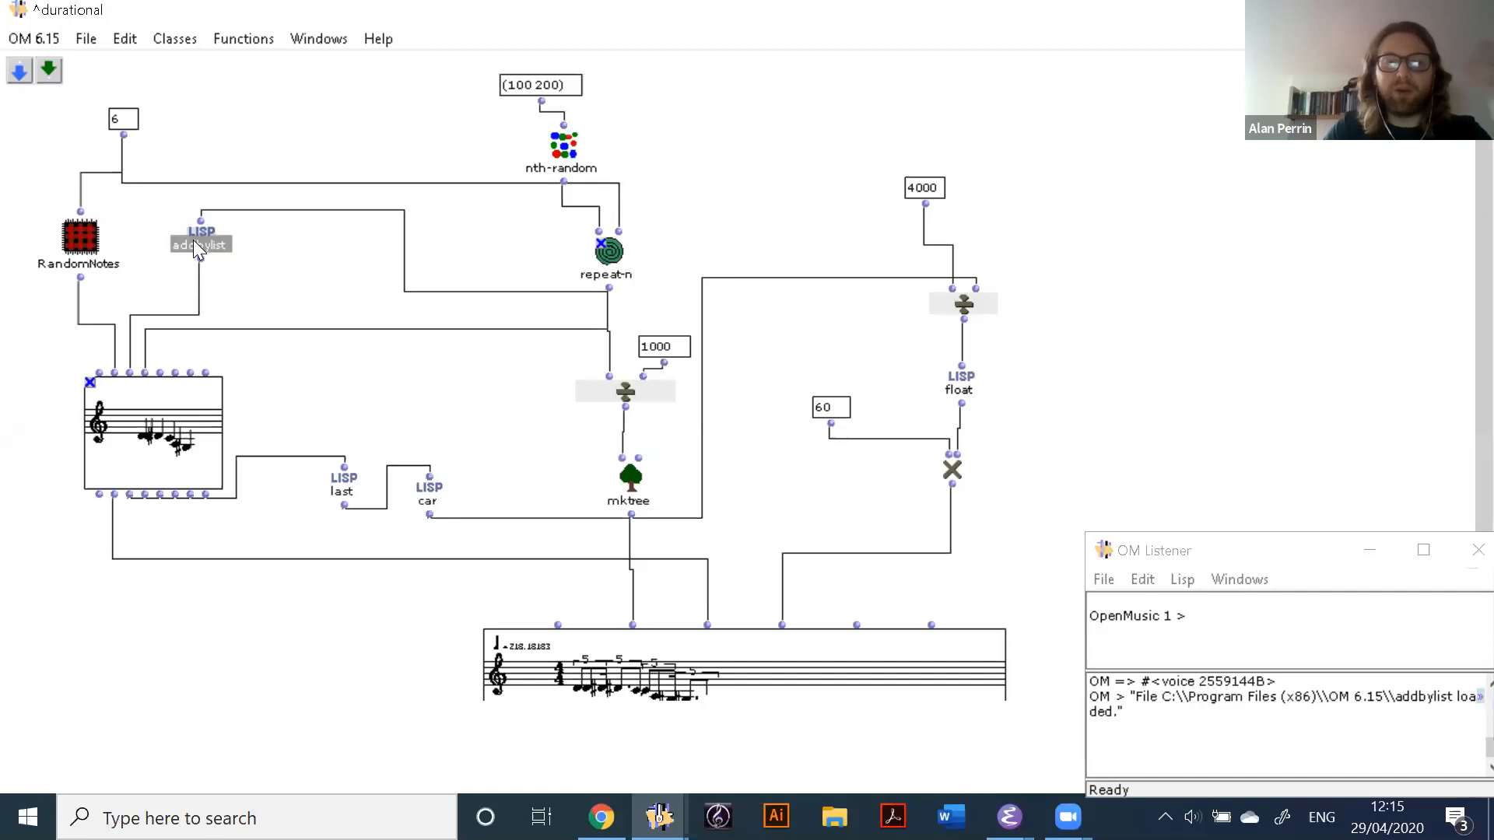
double_click(230, 252)
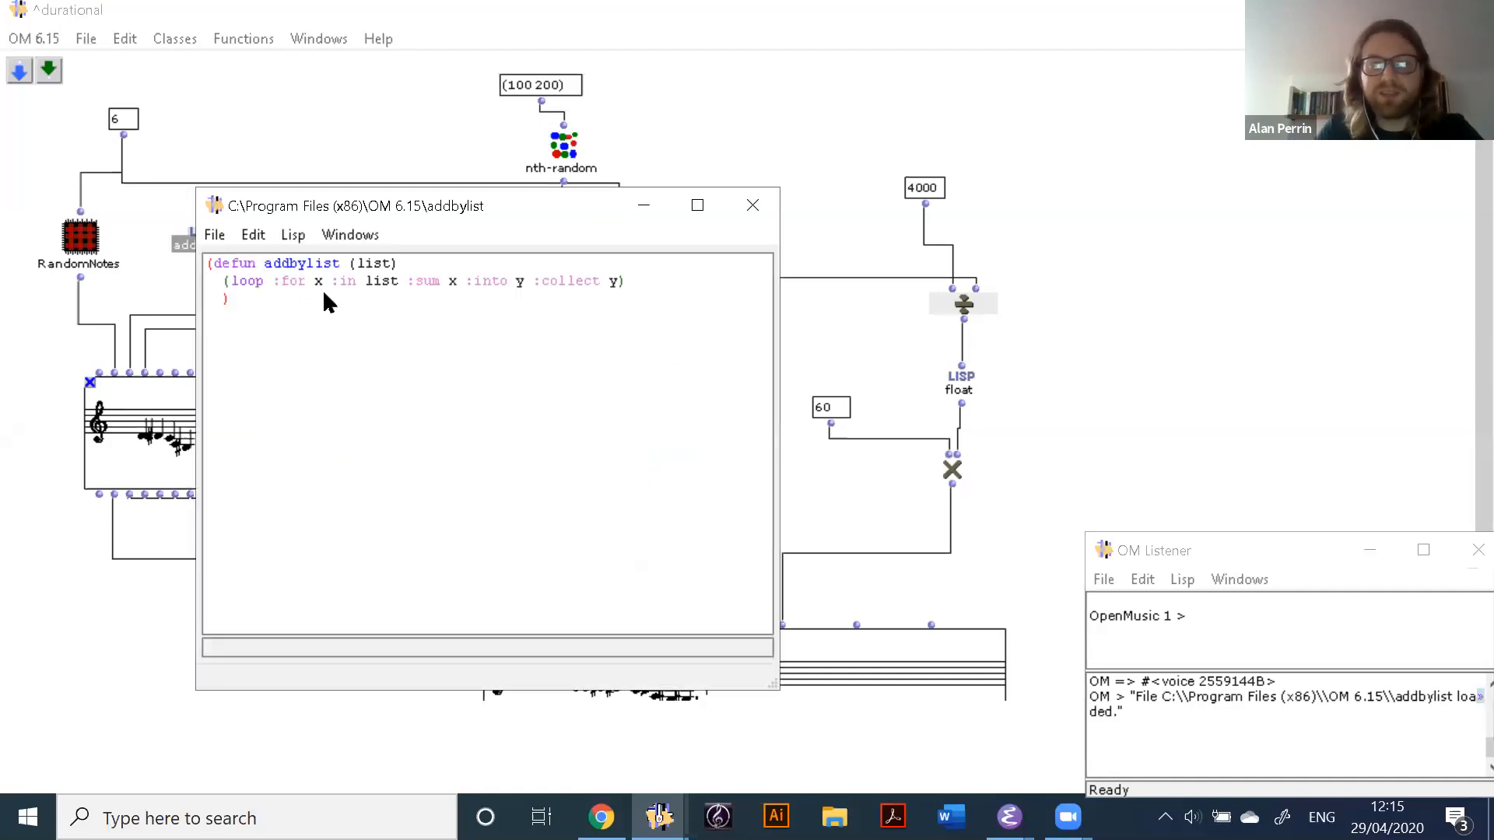
double_click(205, 264)
left_click(292, 297)
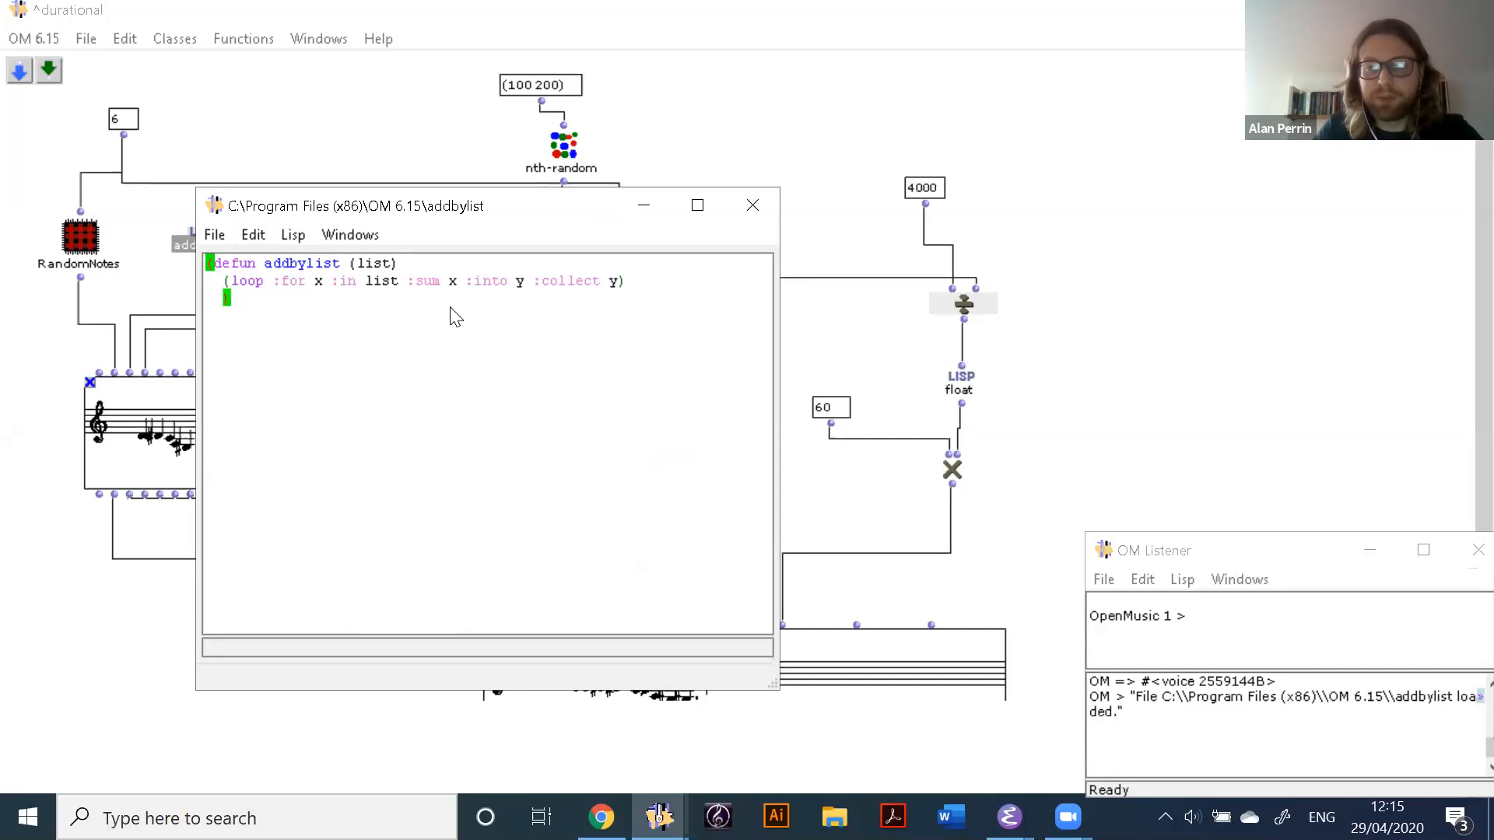
left_click(758, 215)
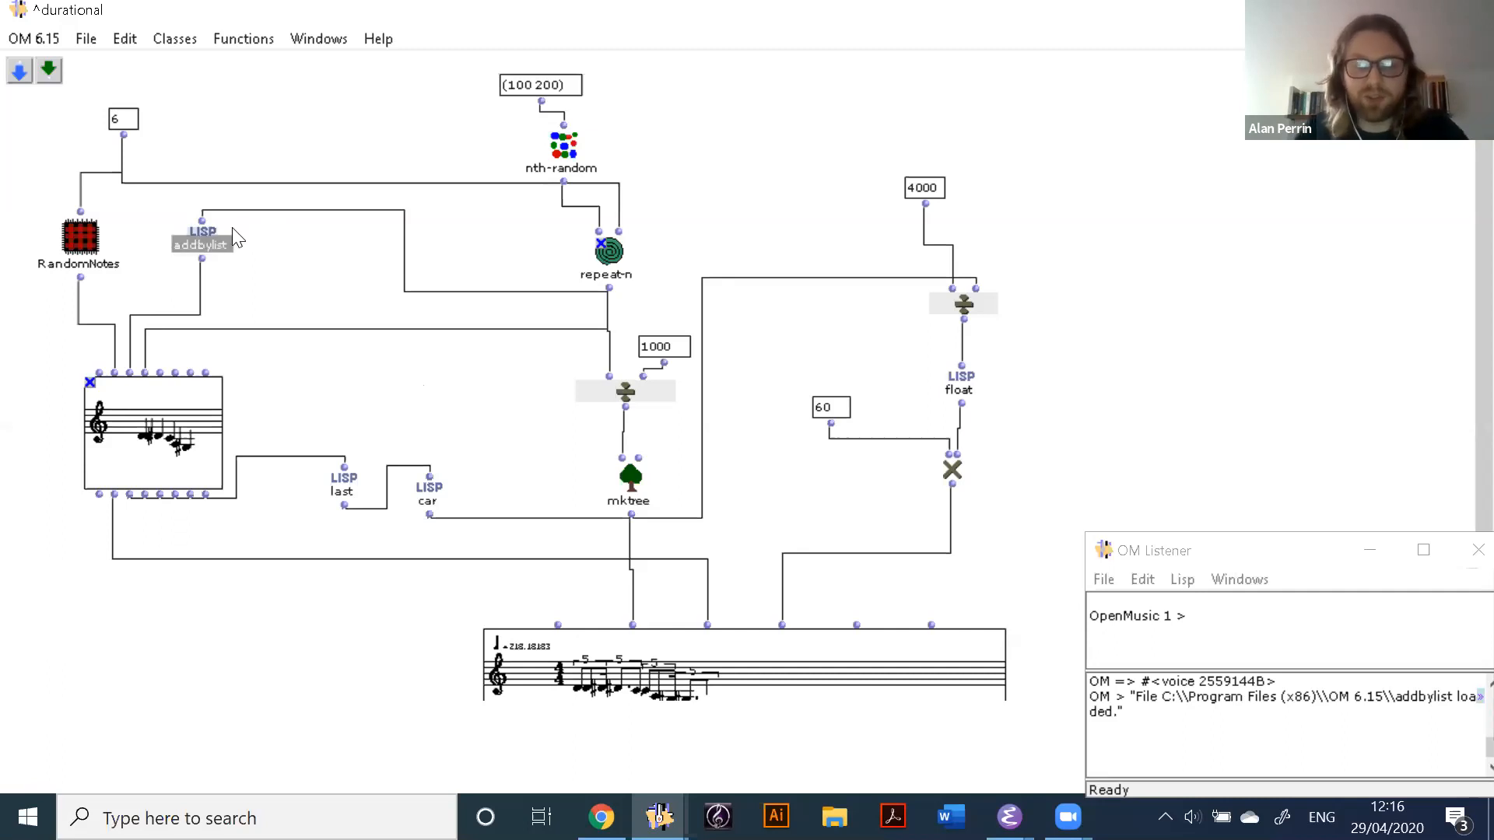
Step: Add a second addbylist function box near the existing one as a trial, and delete it again
left_click(1241, 651)
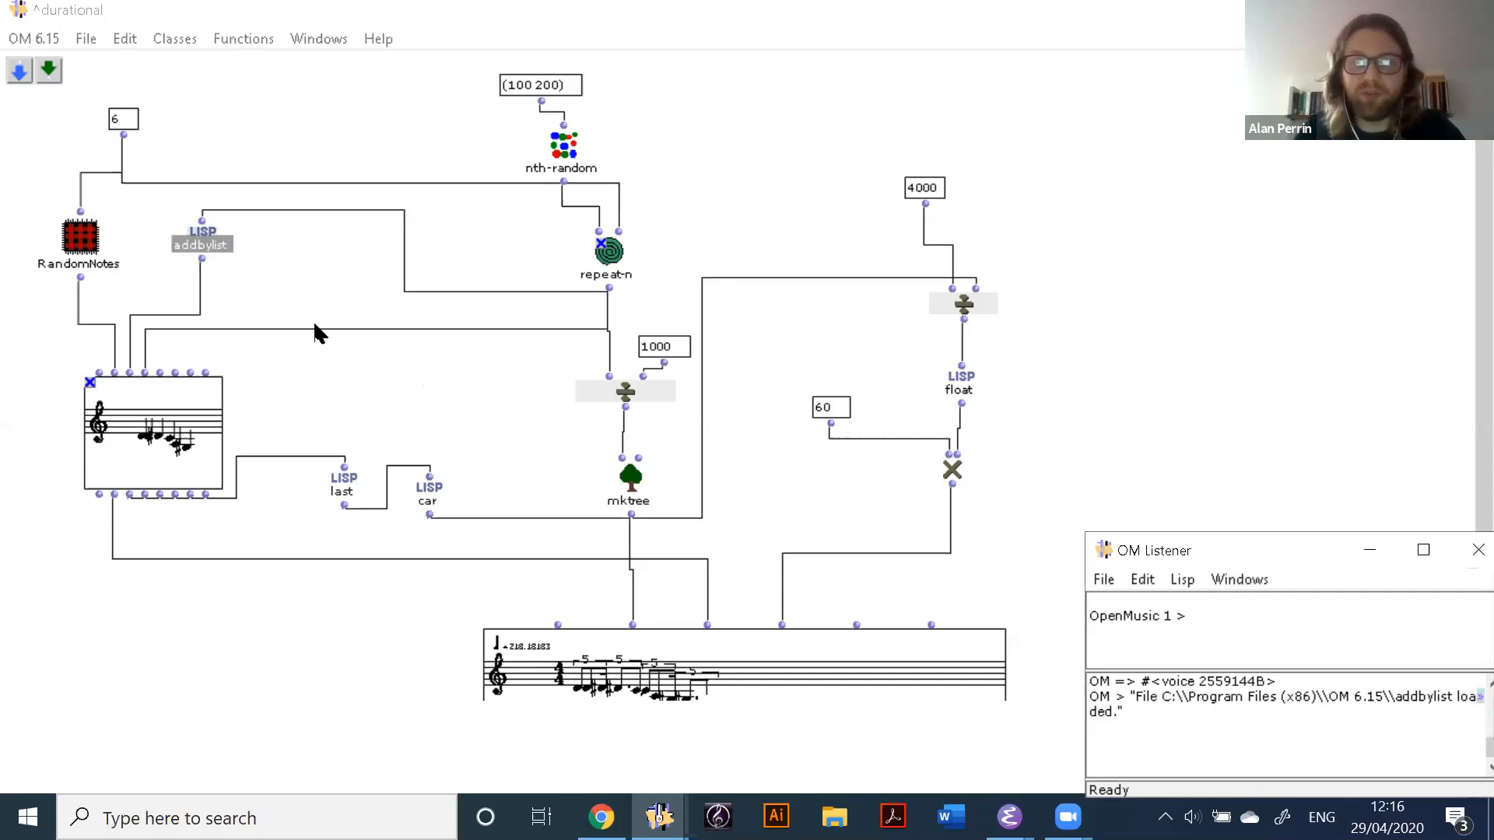
left_click(317, 290)
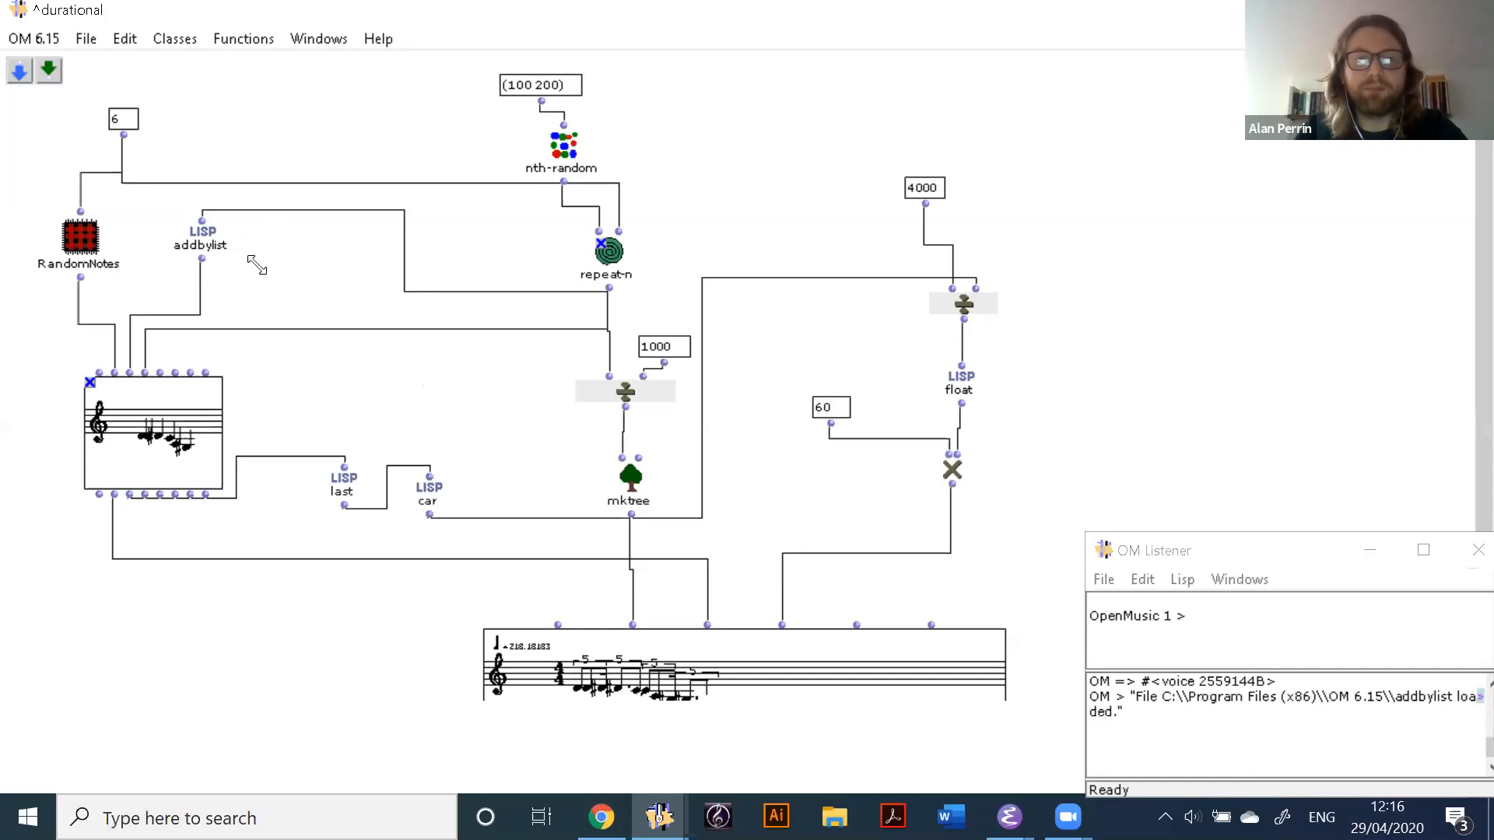
double_click(278, 279)
type("addbylist")
key("Return")
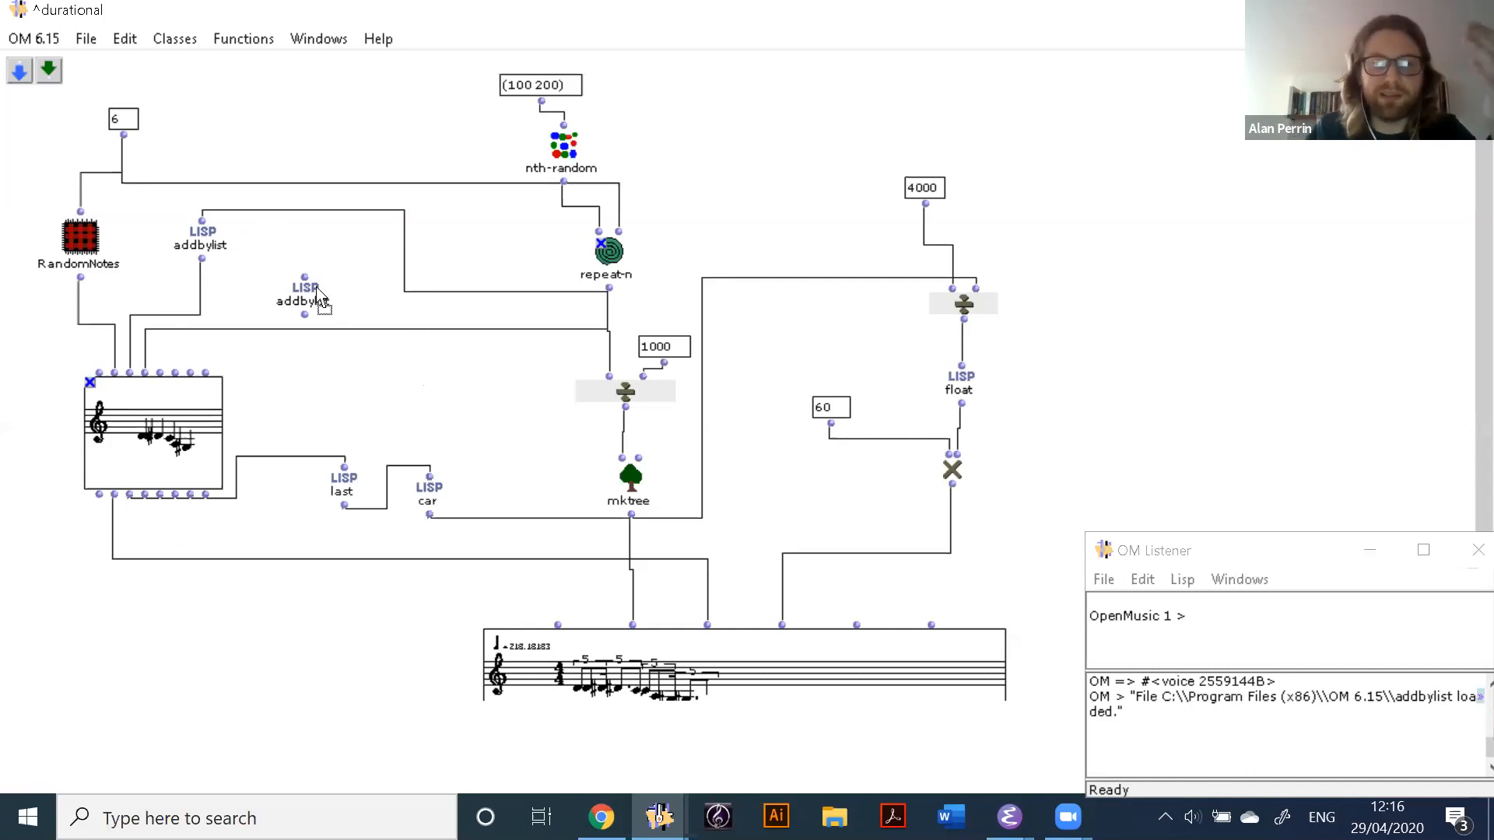
left_click_drag(316, 294, 368, 322)
left_click(426, 382)
left_click(360, 315)
key("Delete")
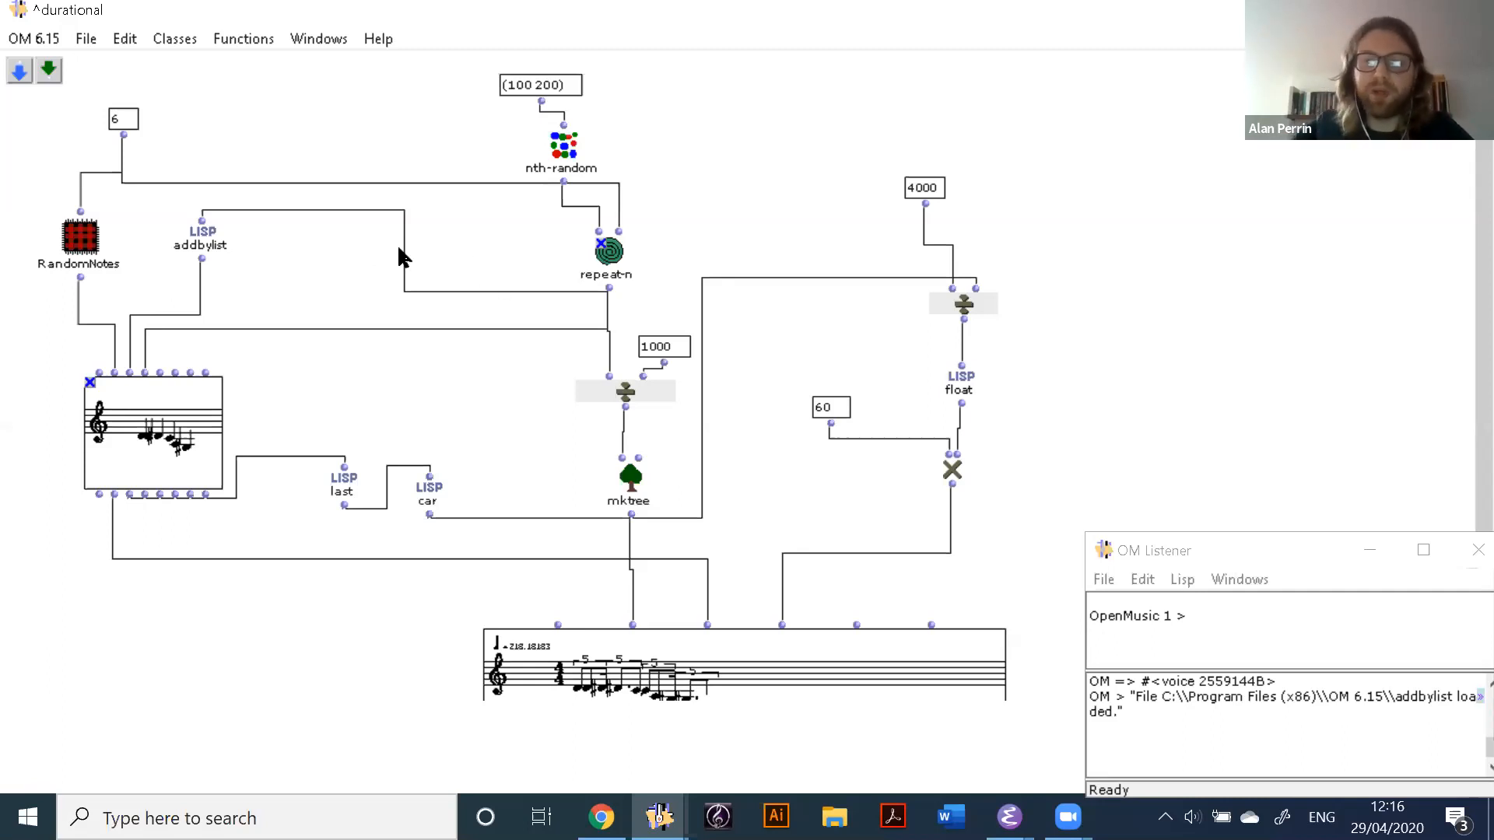
right_click(196, 235)
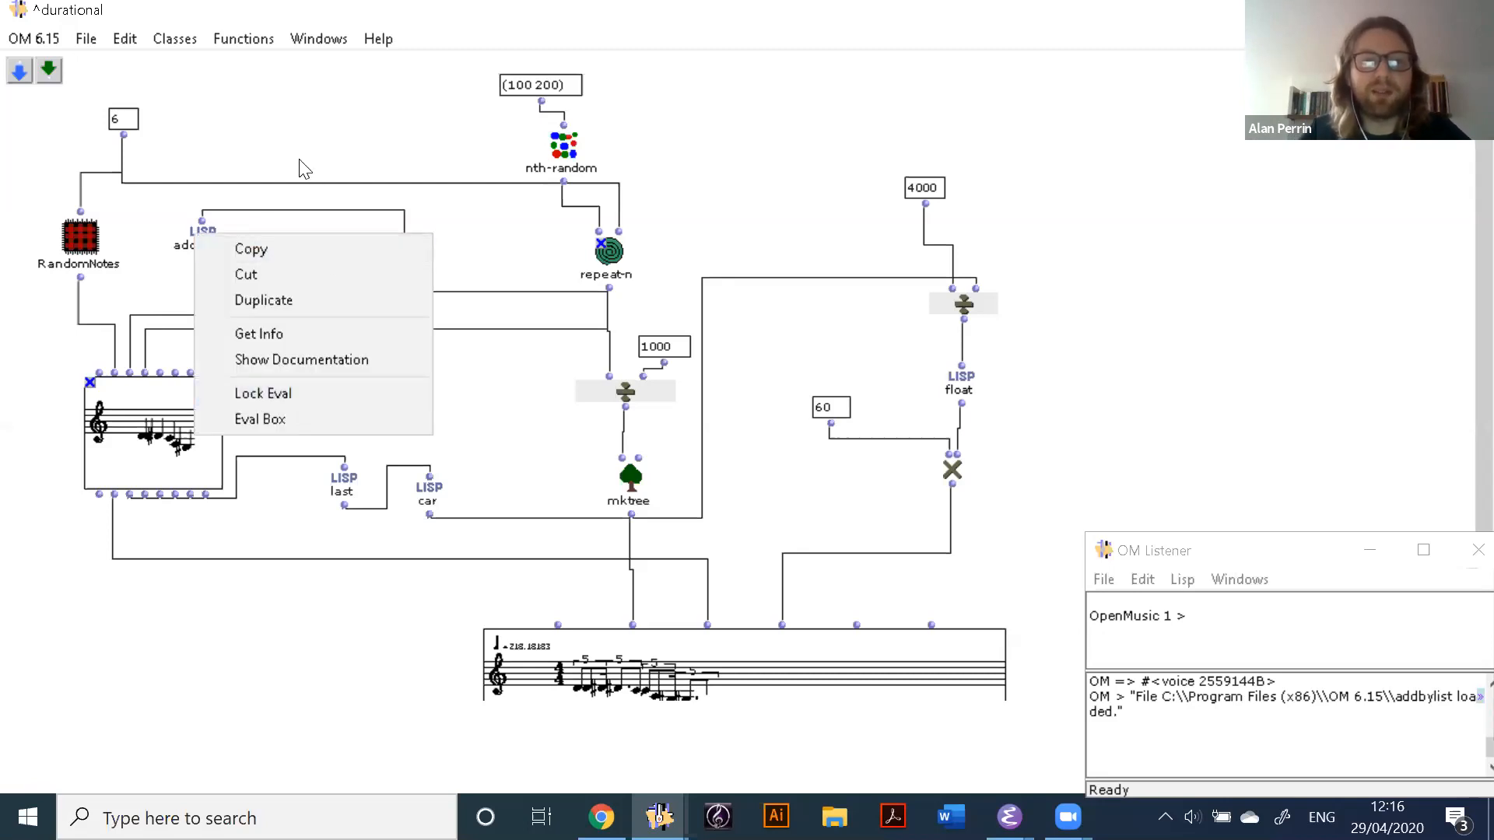
left_click(301, 161)
left_click(211, 246)
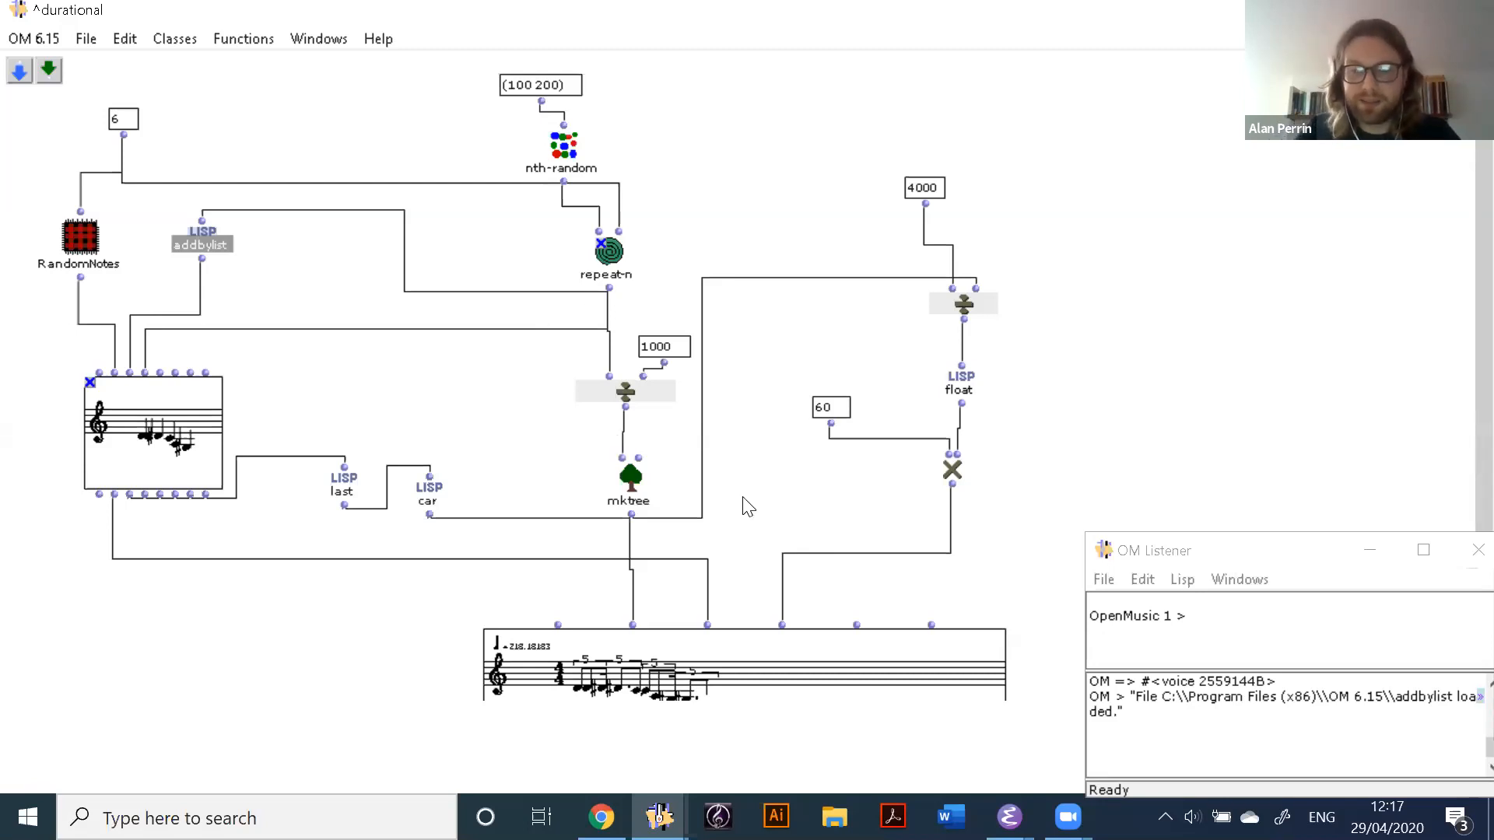
left_click(759, 511)
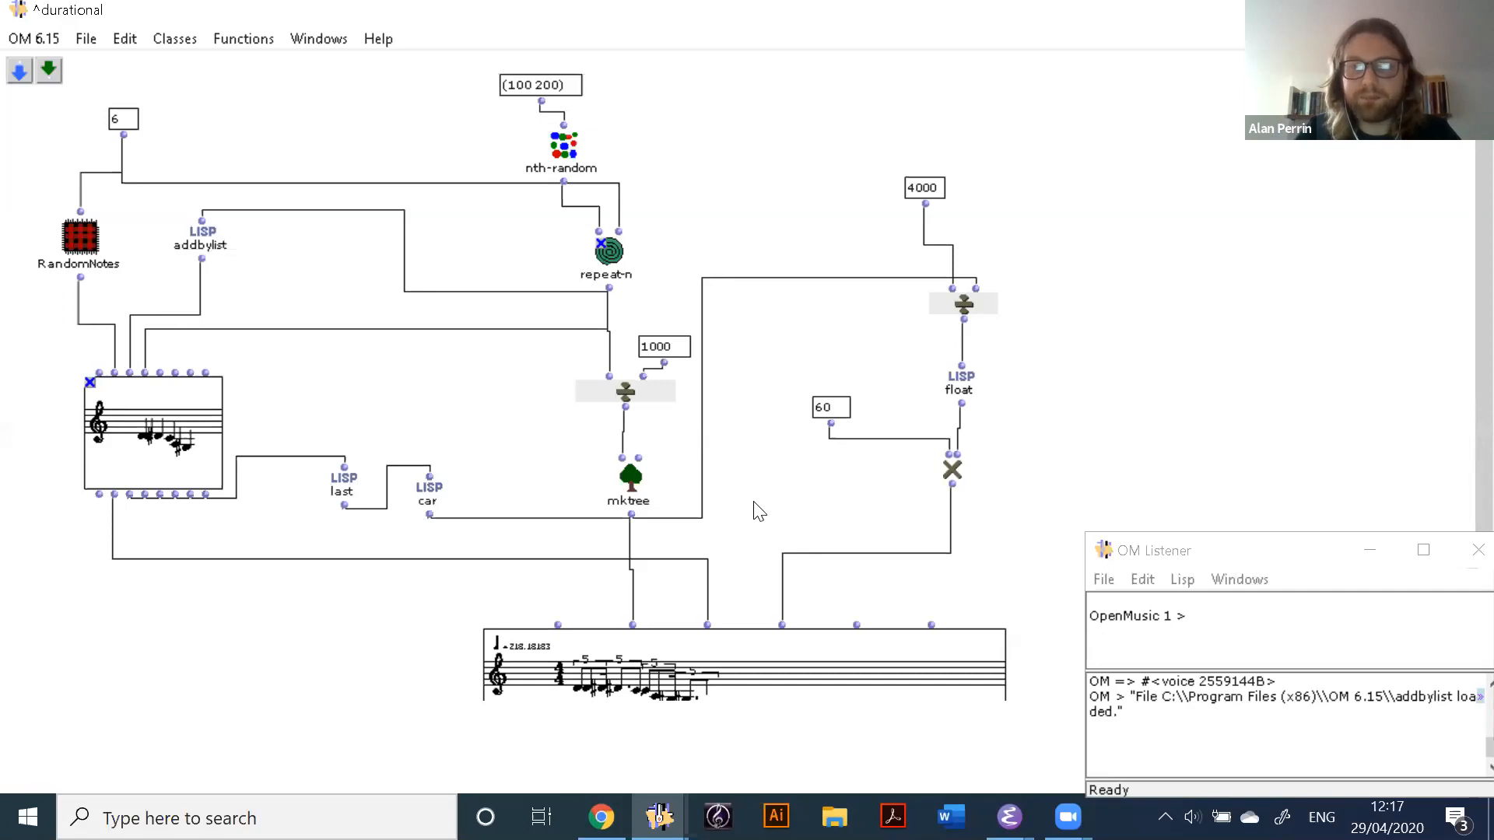